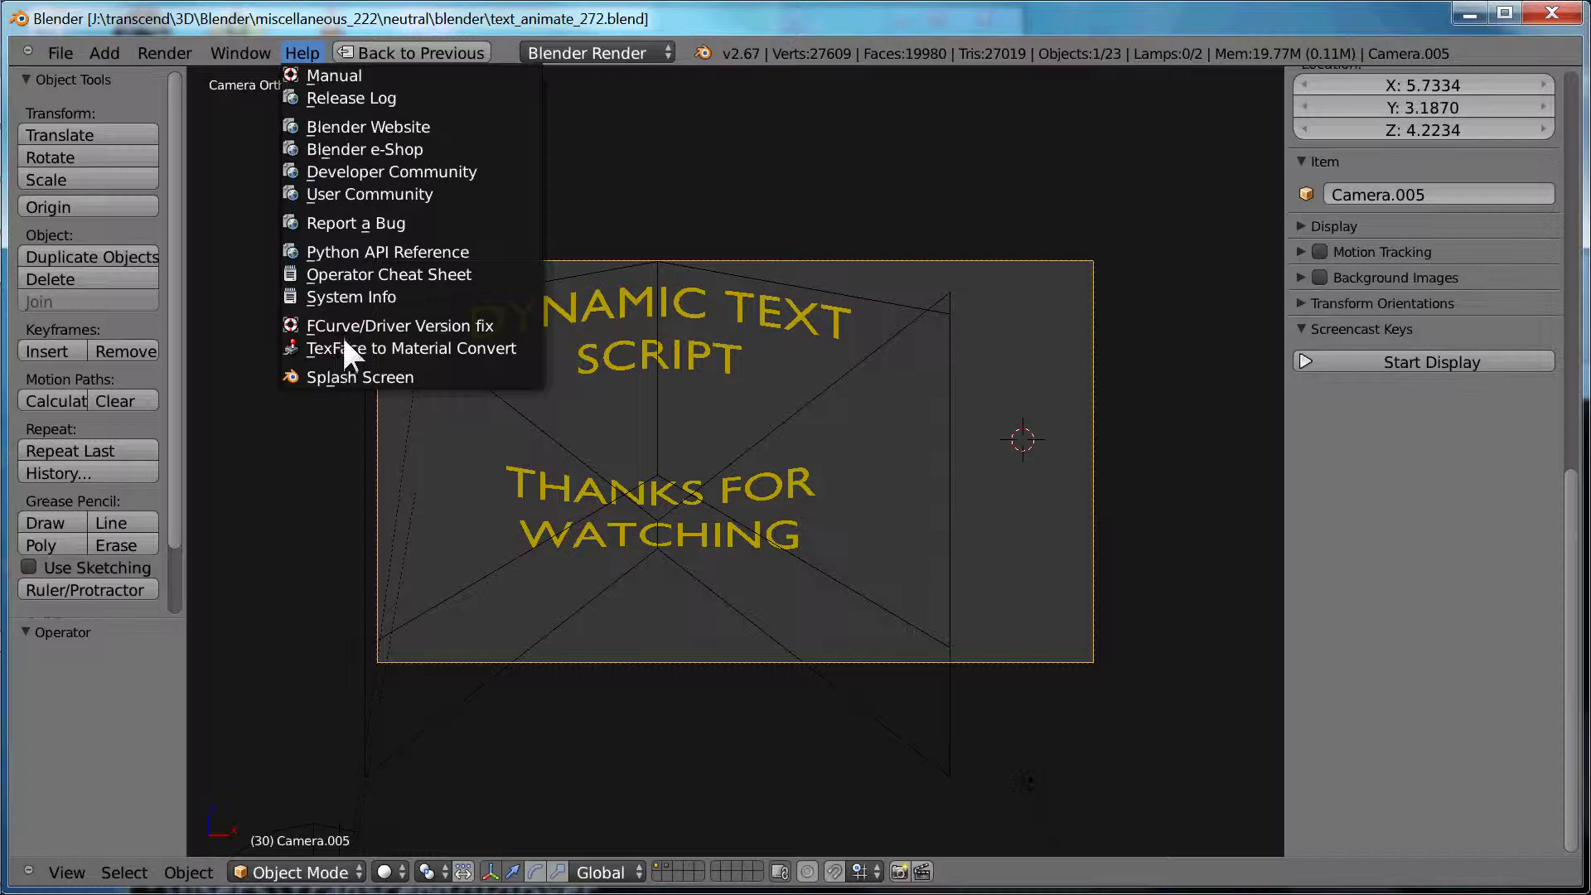
# - Show the Blender splash screen from the Help menu, then dismiss it
pyautogui.click(344, 383)
pyautogui.click(561, 375)
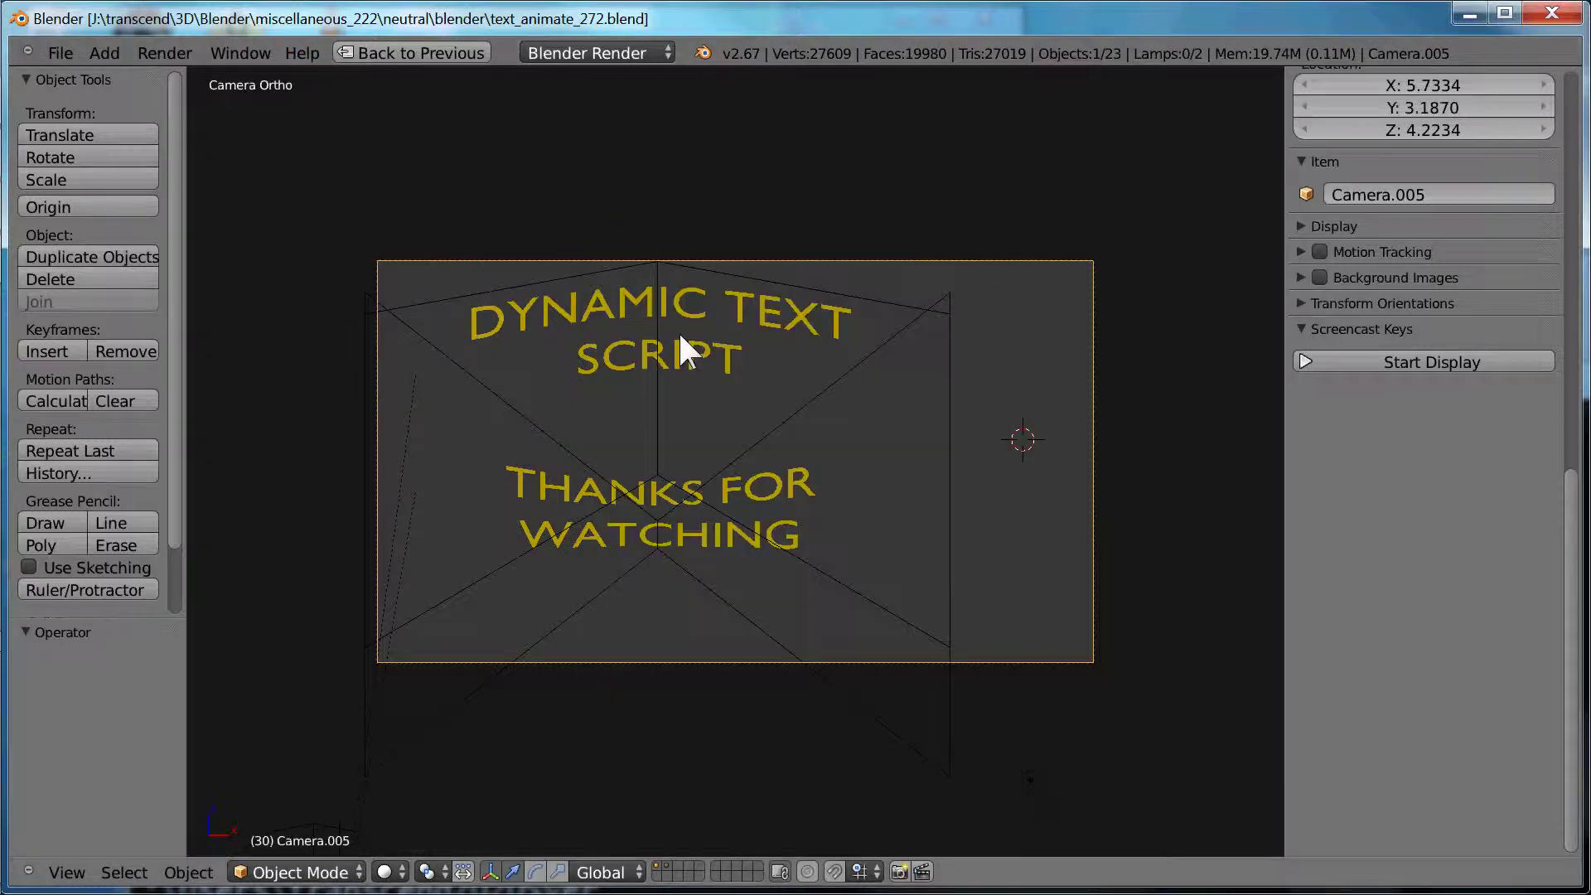
# - Switch the camera view area to the Text Editor and load ab_explanation.txt
pyautogui.hotkey('shift', 'F11')
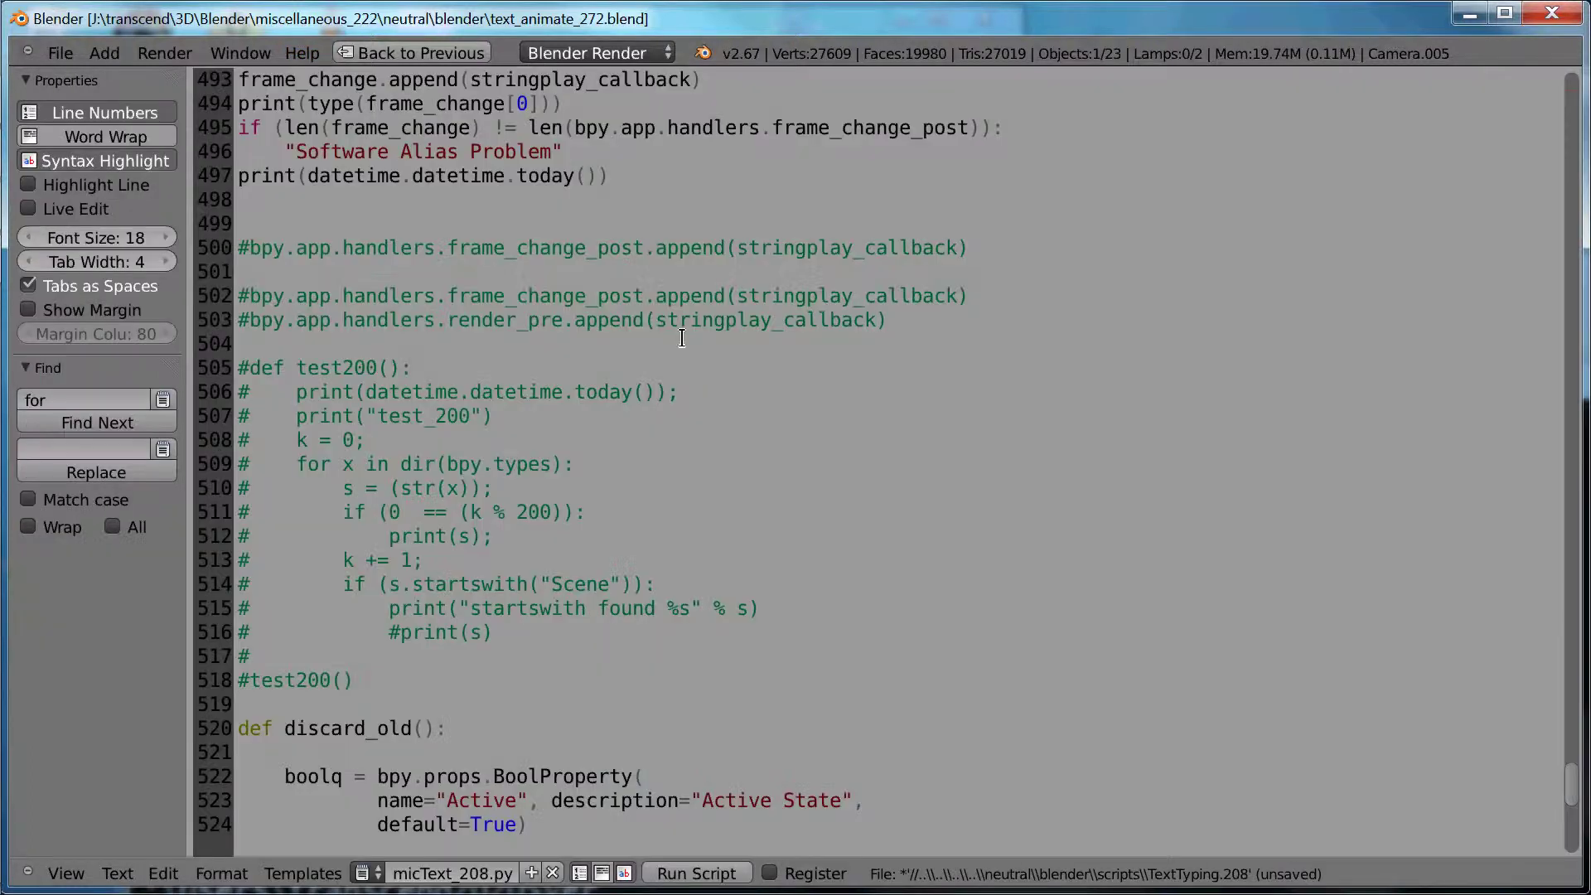
pyautogui.click(362, 874)
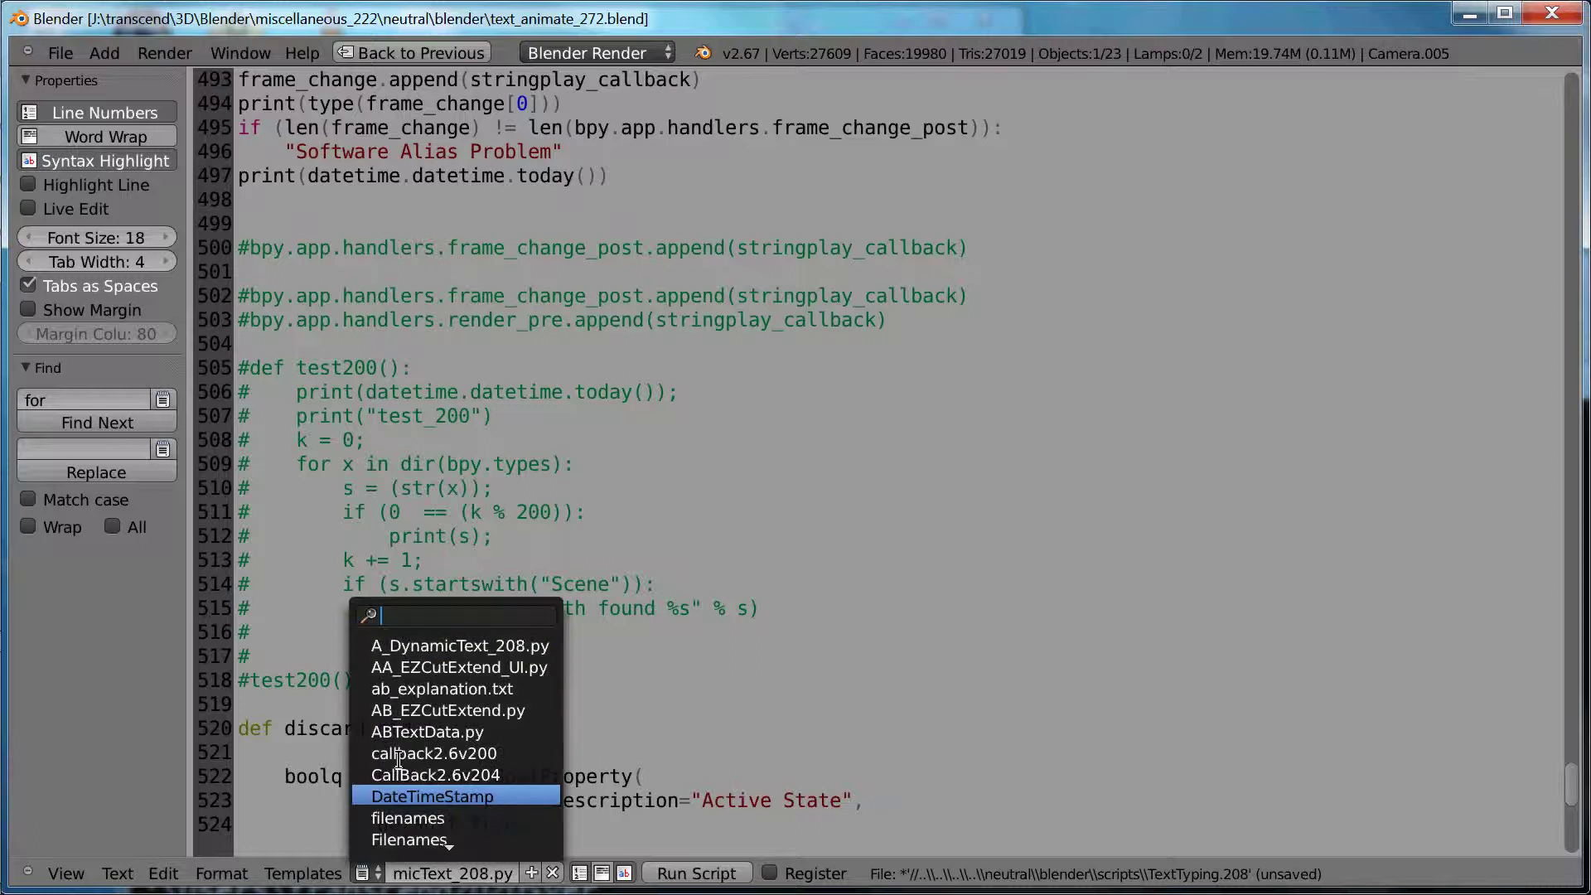
pyautogui.click(406, 689)
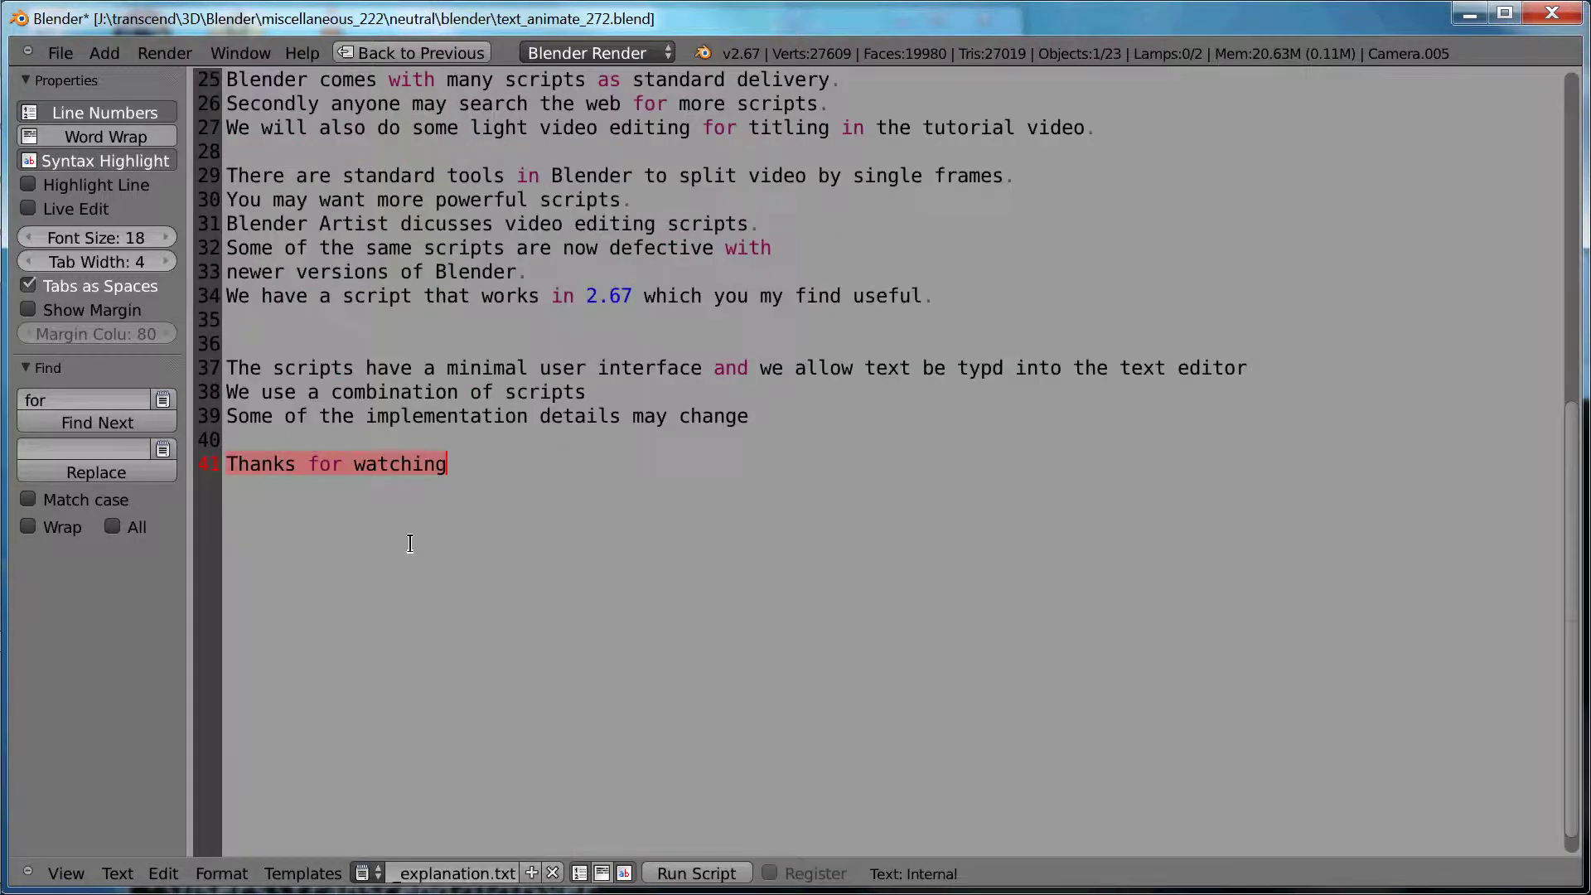
# - Read through the notes paragraph by paragraph down to 'Thanks for watching', then return to the top
pyautogui.hotkey('ctrl', 'Home')
pyautogui.hotkey('shift', 'Down')
pyautogui.hotkey('shift', 'Down')
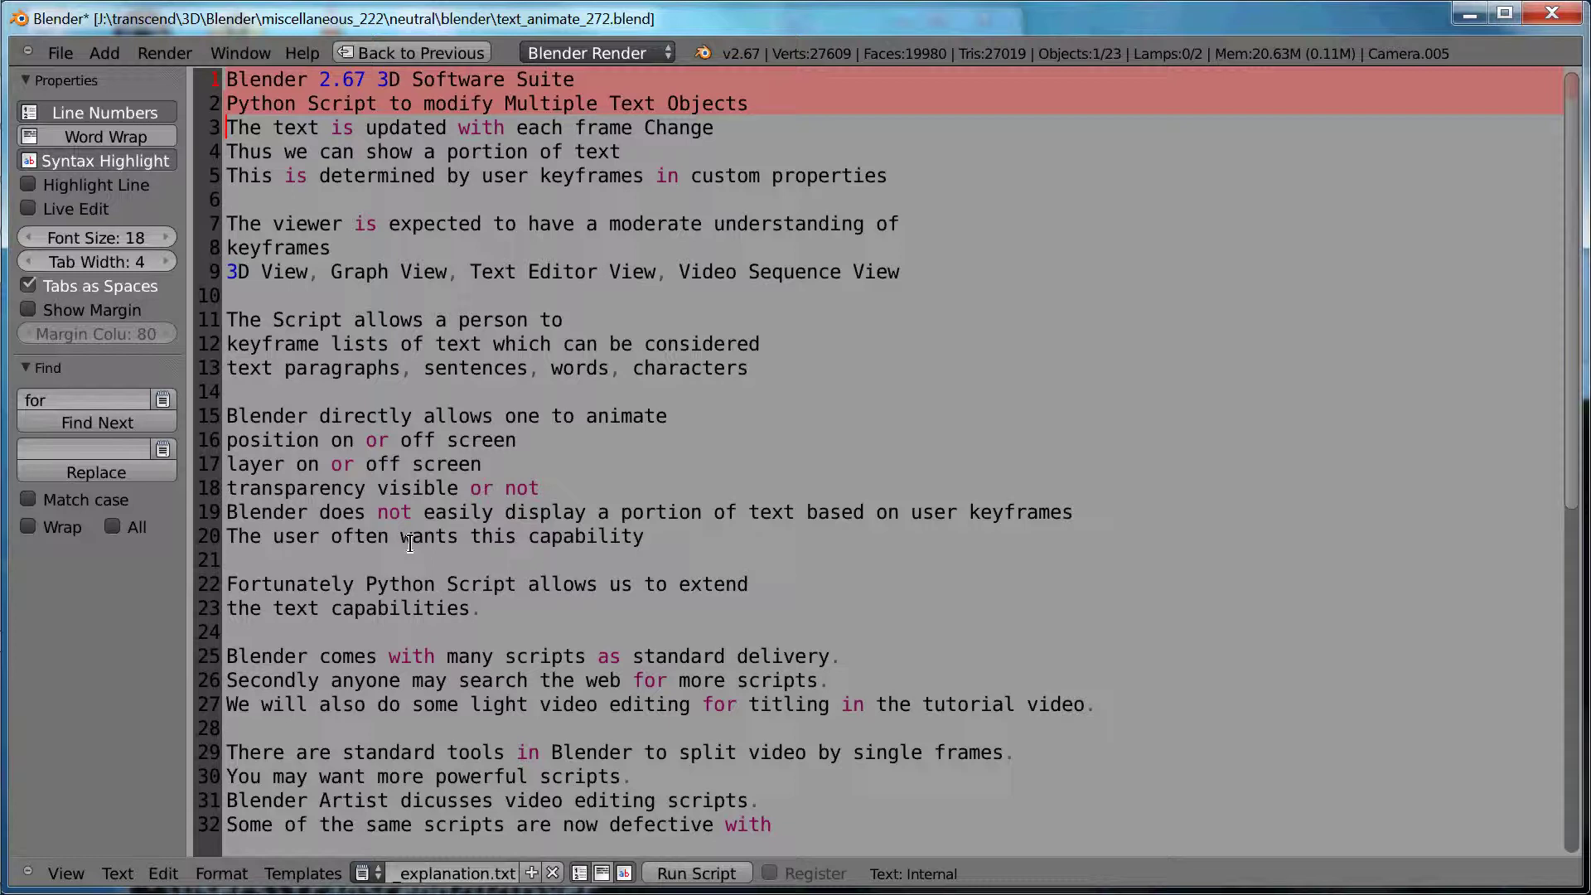
pyautogui.hotkey('shift', 'Down')
pyautogui.hotkey('shift', 'Down')
pyautogui.hotkey('shift', 'Down')
pyautogui.press('Down')
pyautogui.hotkey('shift', 'Down')
pyautogui.hotkey('shift', 'Down')
pyautogui.hotkey('shift', 'Down')
pyautogui.press('Down')
pyautogui.hotkey('shift', 'Down')
pyautogui.hotkey('shift', 'Down')
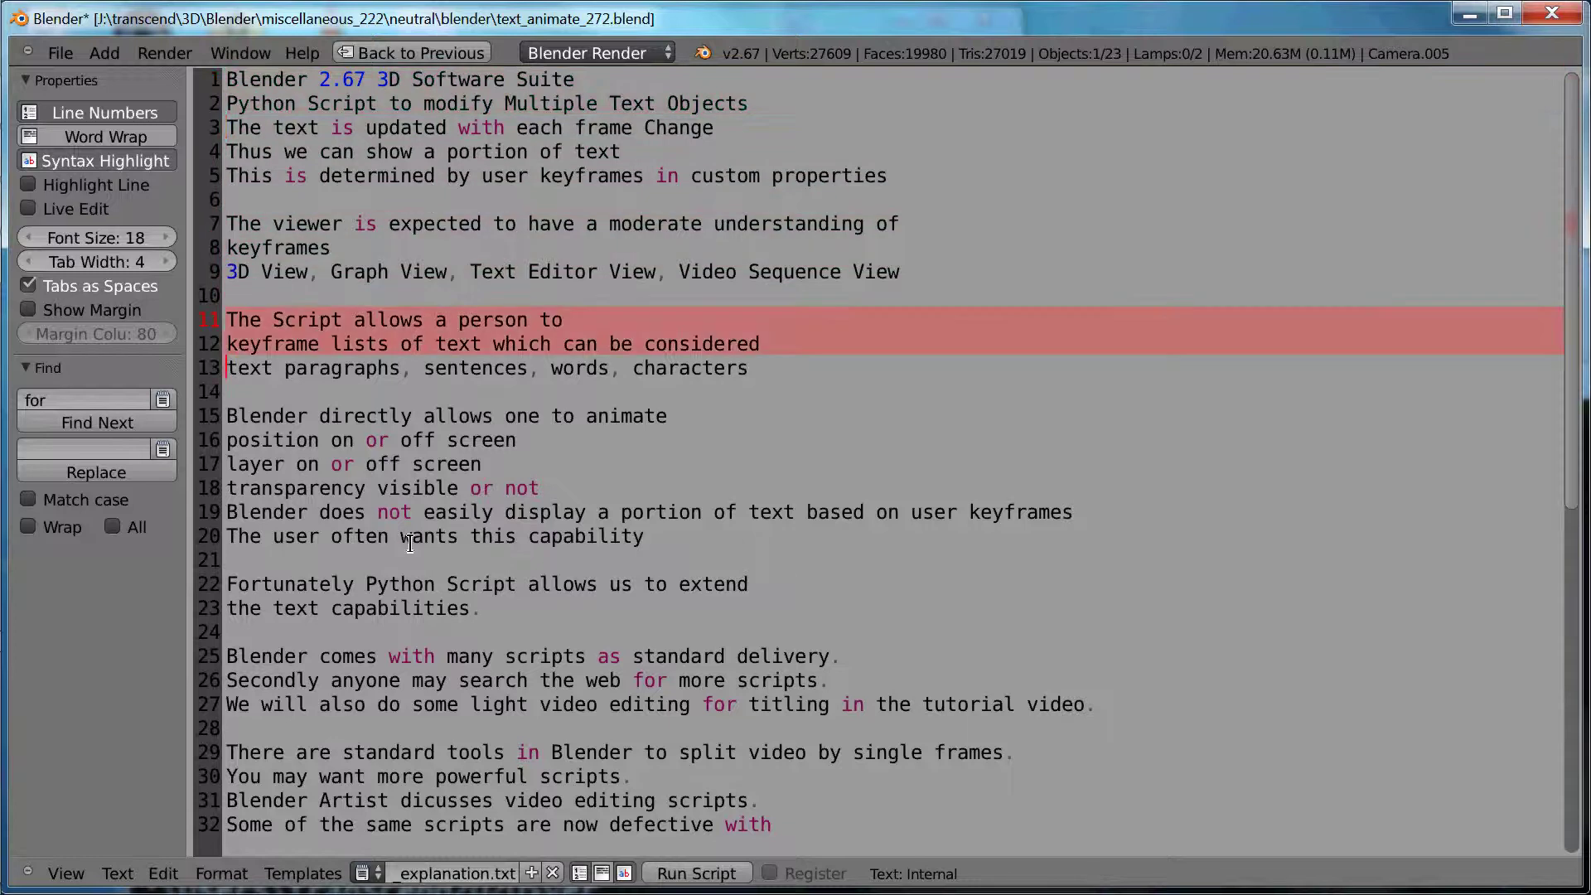
pyautogui.press('Down')
pyautogui.press('Down')
pyautogui.hotkey('shift', 'Down')
pyautogui.hotkey('shift', 'Down')
pyautogui.hotkey('shift', 'Down')
pyautogui.hotkey('shift', 'Down')
pyautogui.hotkey('shift', 'Down')
pyautogui.hotkey('shift', 'Down')
pyautogui.press('Down')
pyautogui.hotkey('shift', 'Down')
pyautogui.hotkey('shift', 'Down')
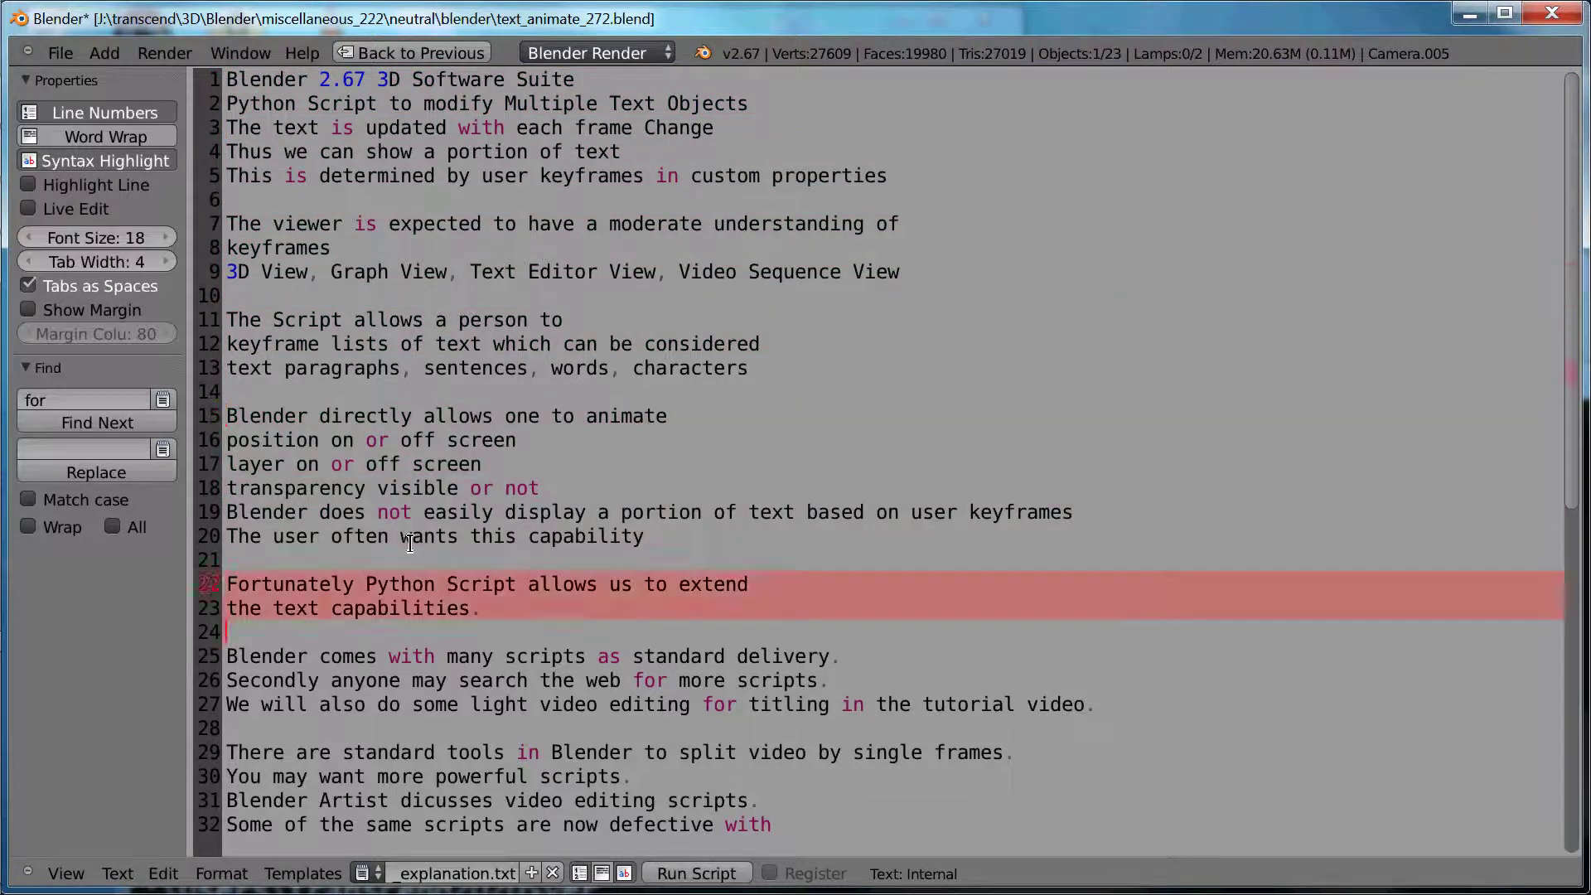
pyautogui.press('Down')
pyautogui.hotkey('shift', 'Down')
pyautogui.hotkey('shift', 'Down')
pyautogui.hotkey('shift', 'Down')
pyautogui.press('Down')
pyautogui.hotkey('shift', 'Down')
pyautogui.hotkey('shift', 'Down')
pyautogui.hotkey('shift', 'Down')
pyautogui.hotkey('shift', 'Down')
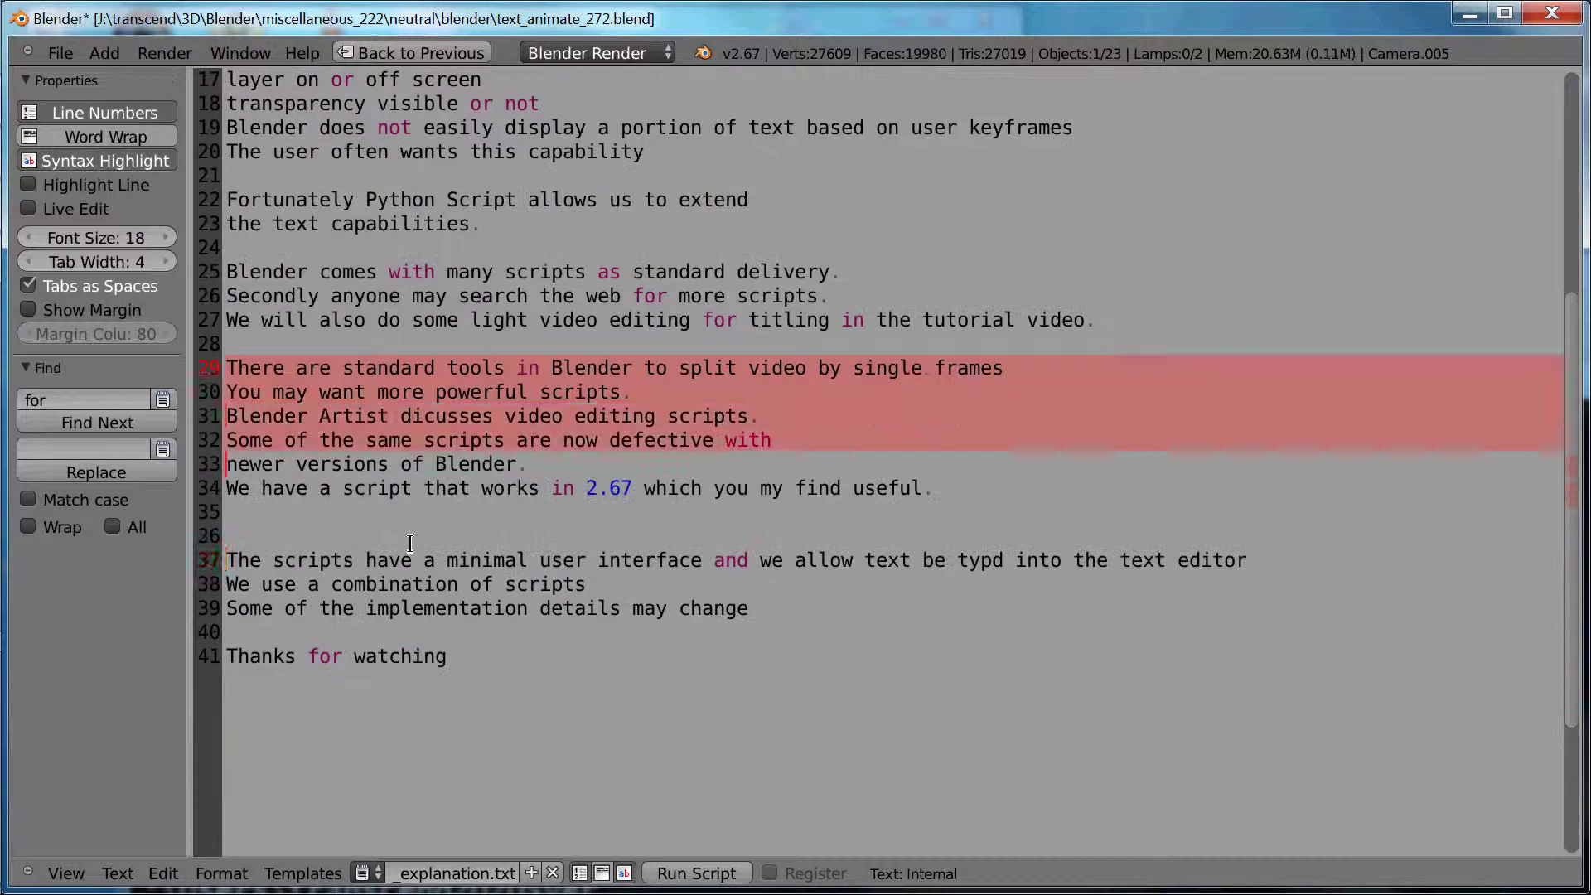
pyautogui.press('Down')
pyautogui.press('Down')
pyautogui.press('Down')
pyautogui.press('Down')
pyautogui.press('Down')
pyautogui.hotkey('shift', 'Down')
pyautogui.hotkey('shift', 'Down')
pyautogui.hotkey('shift', 'Down')
pyautogui.press('Down')
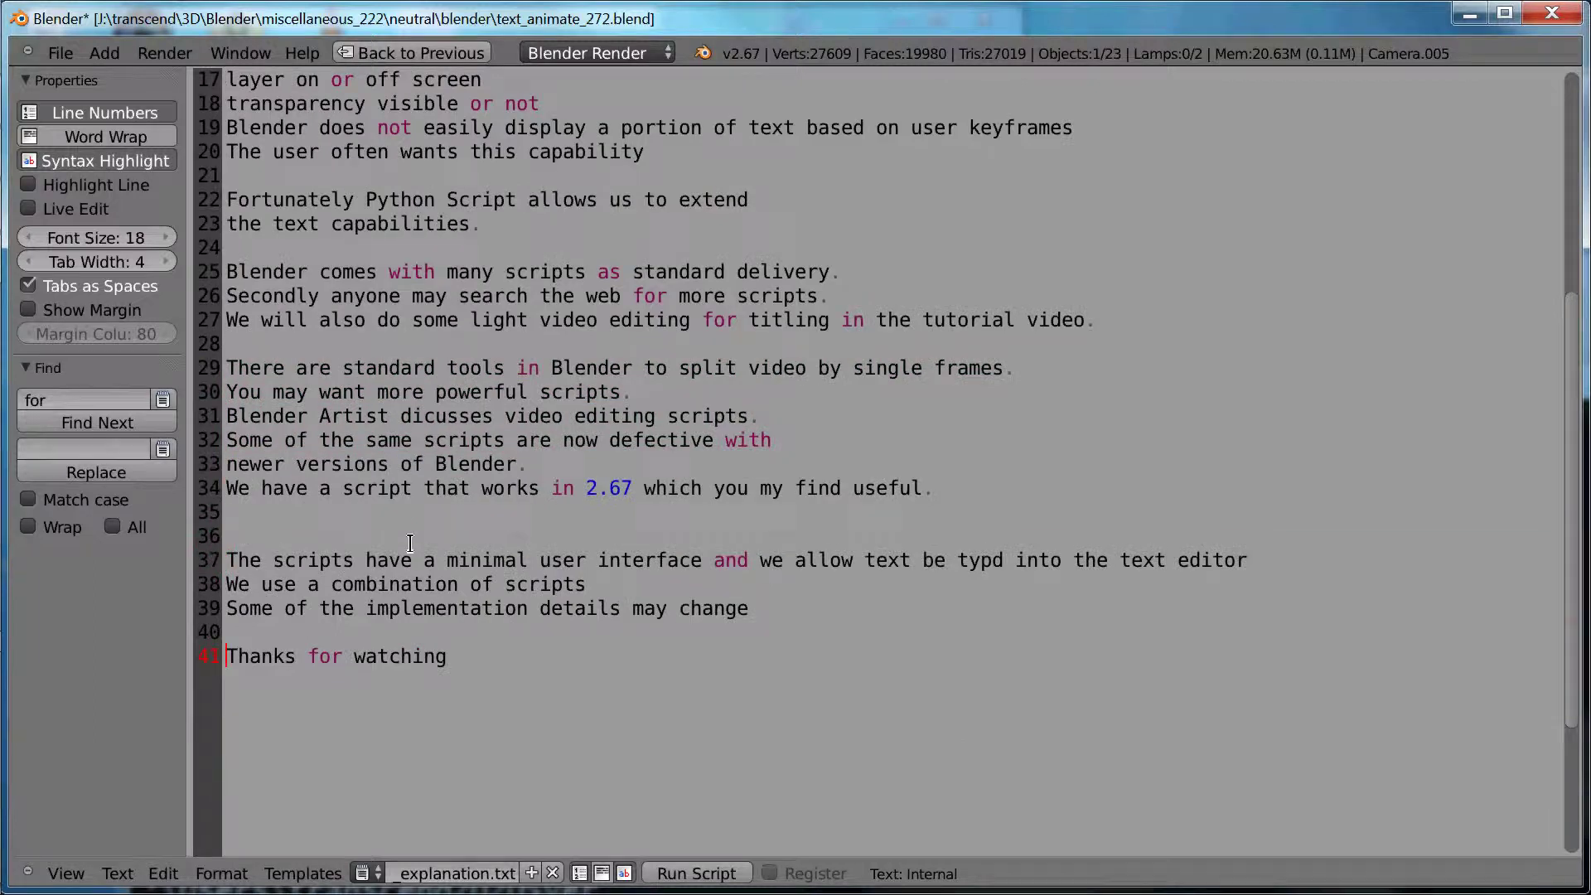
pyautogui.hotkey('shift', 'Down')
pyautogui.press('Up')
pyautogui.hotkey('ctrl', 'Home')
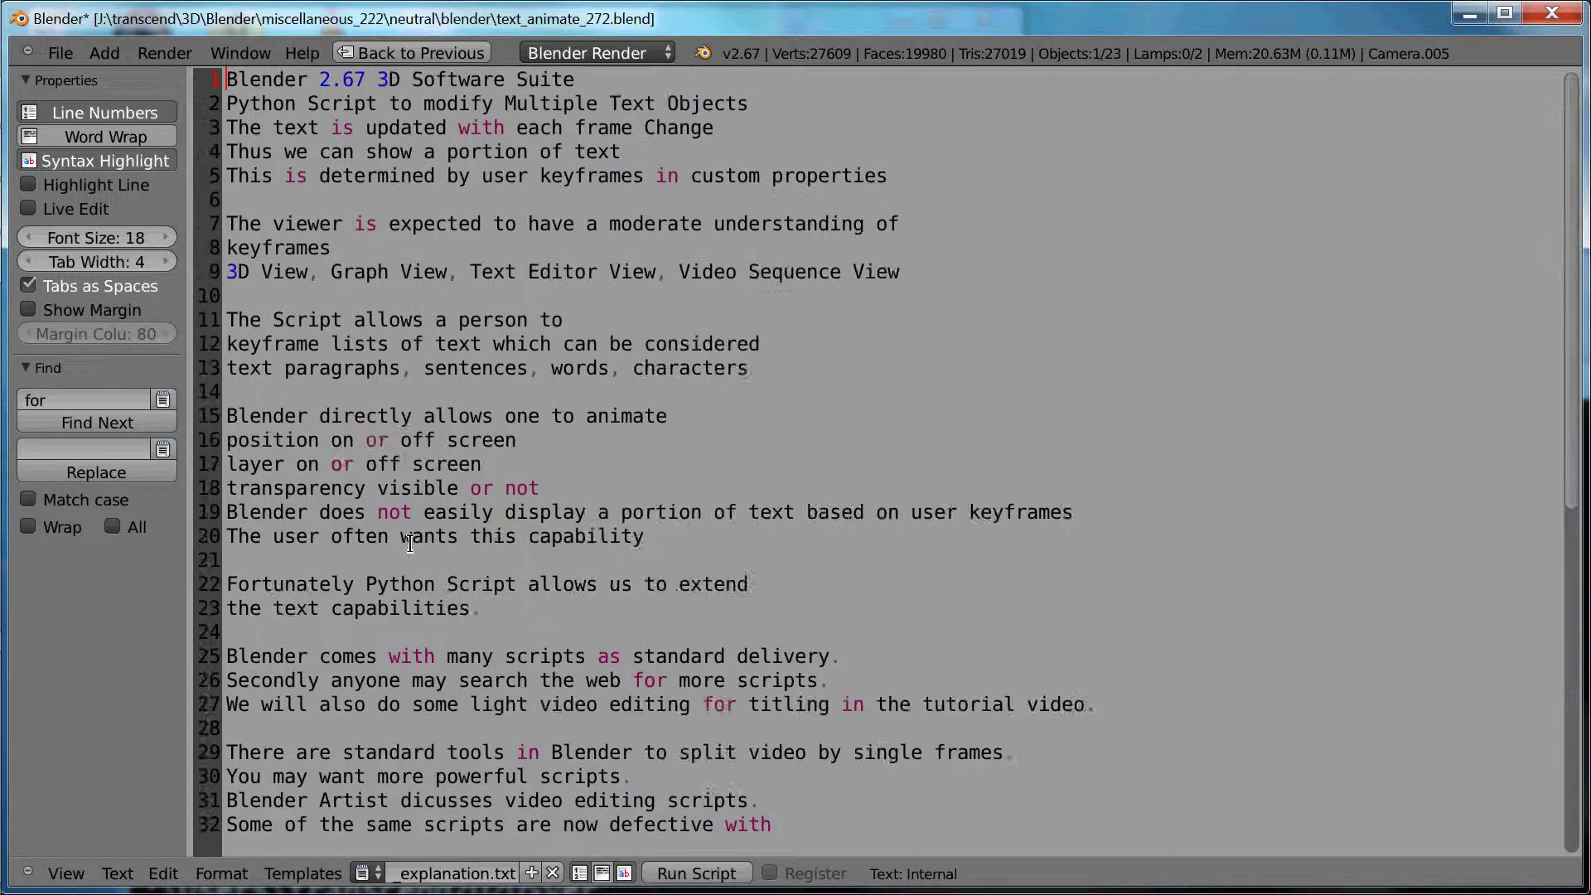
# - Restore the layout with the 3D view, and view the Graph Editor full-size, zoomed out
pyautogui.hotkey('ctrl', 'Up')
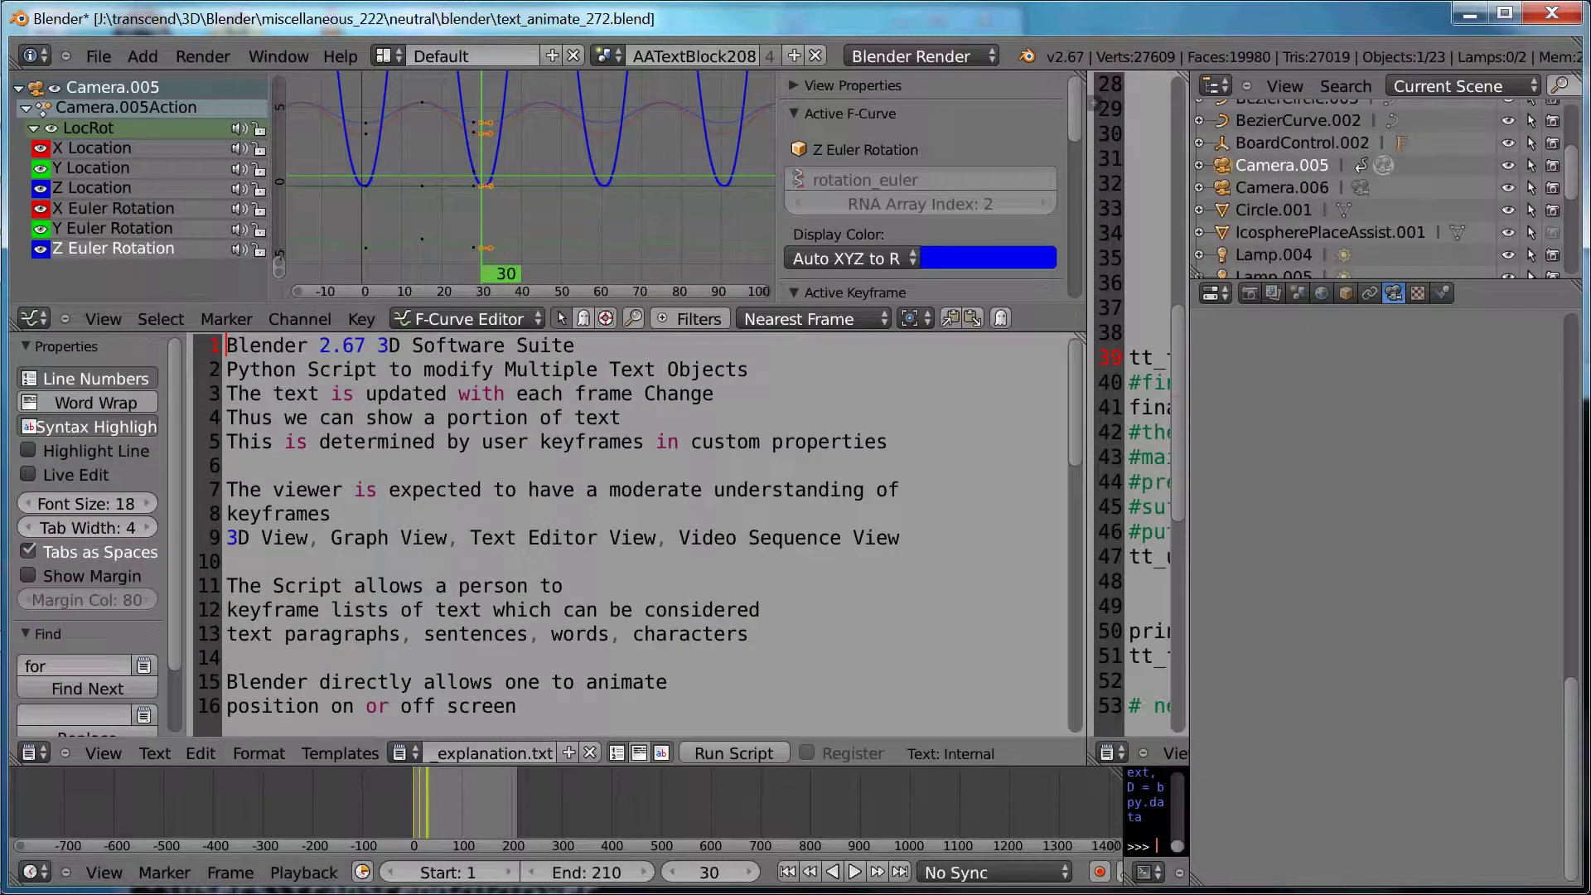
pyautogui.hotkey('shift', 'F5')
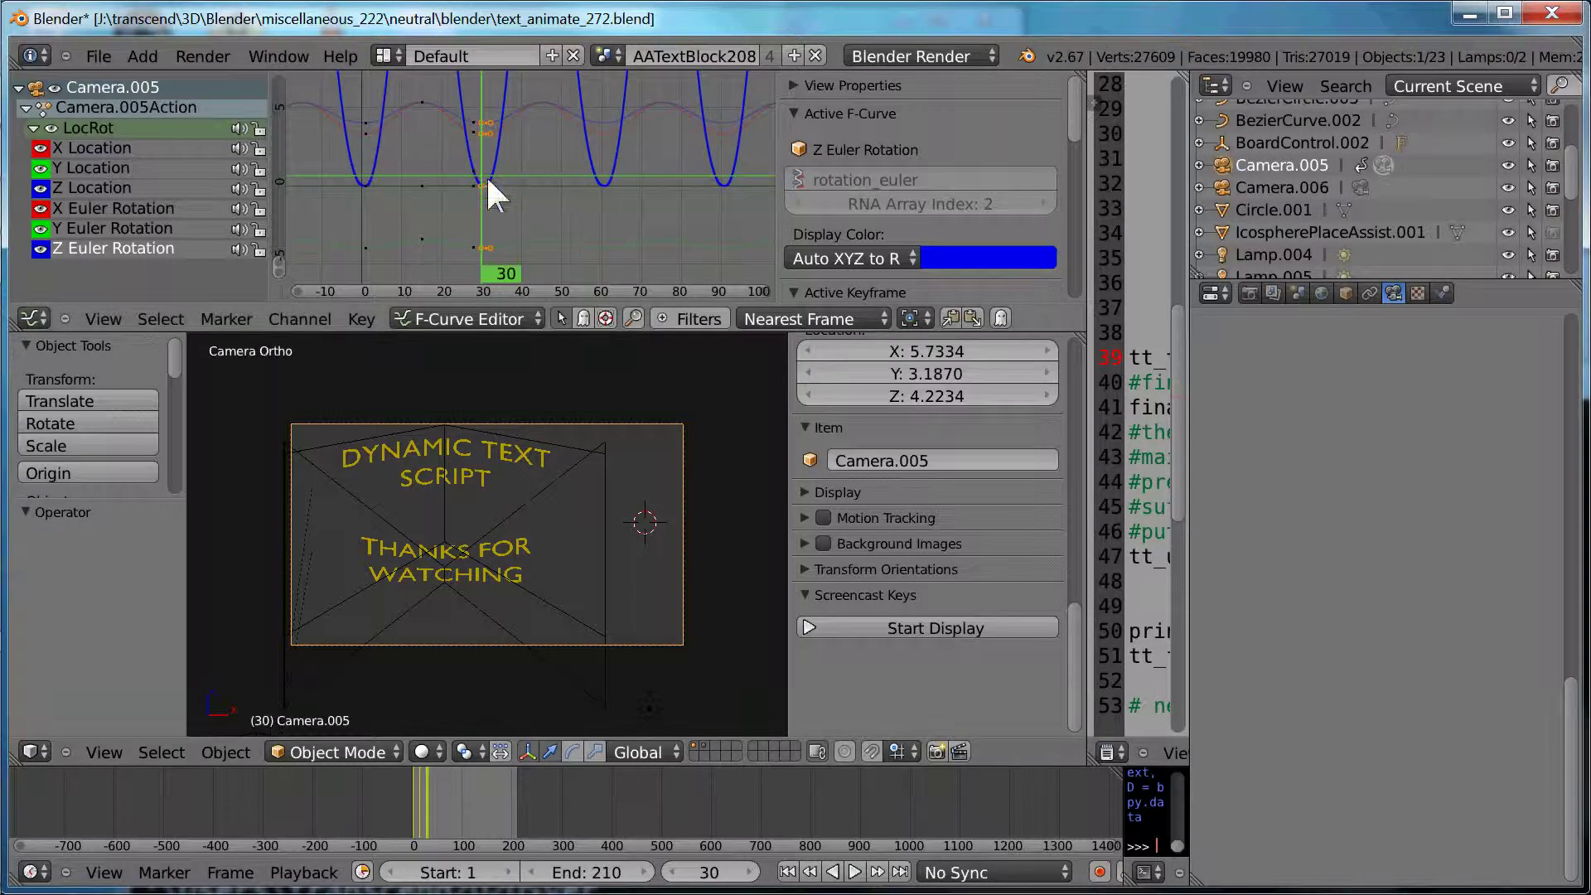
pyautogui.hotkey('ctrl', 'Up')
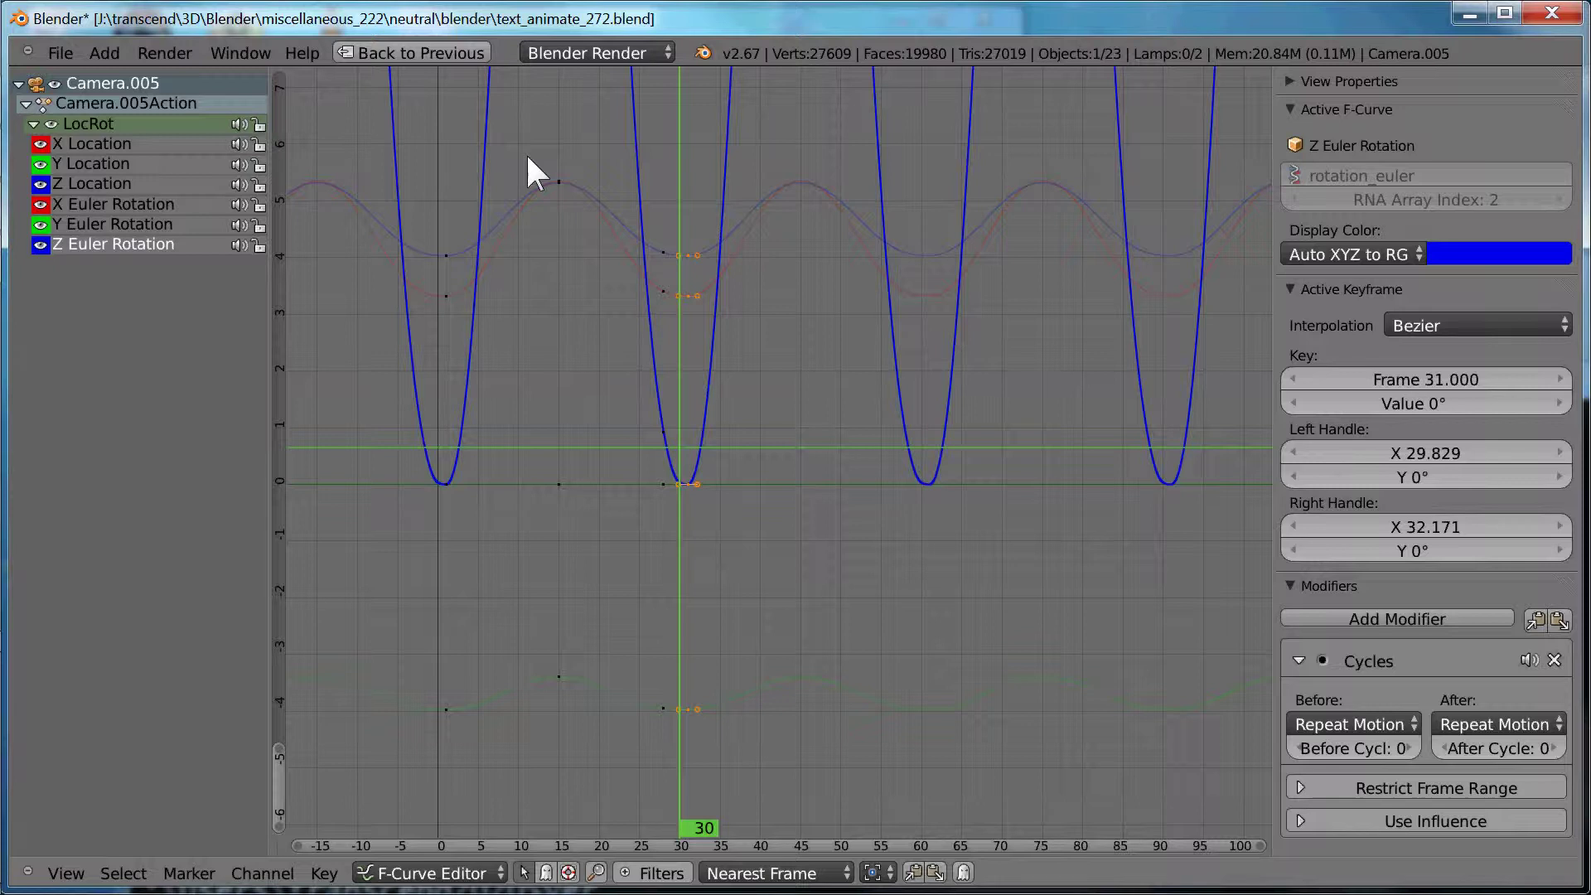
pyautogui.keyDown('ctrl'); pyautogui.moveTo(540, 142); pyautogui.dragTo(566, 225, button='middle'); pyautogui.keyUp('ctrl')
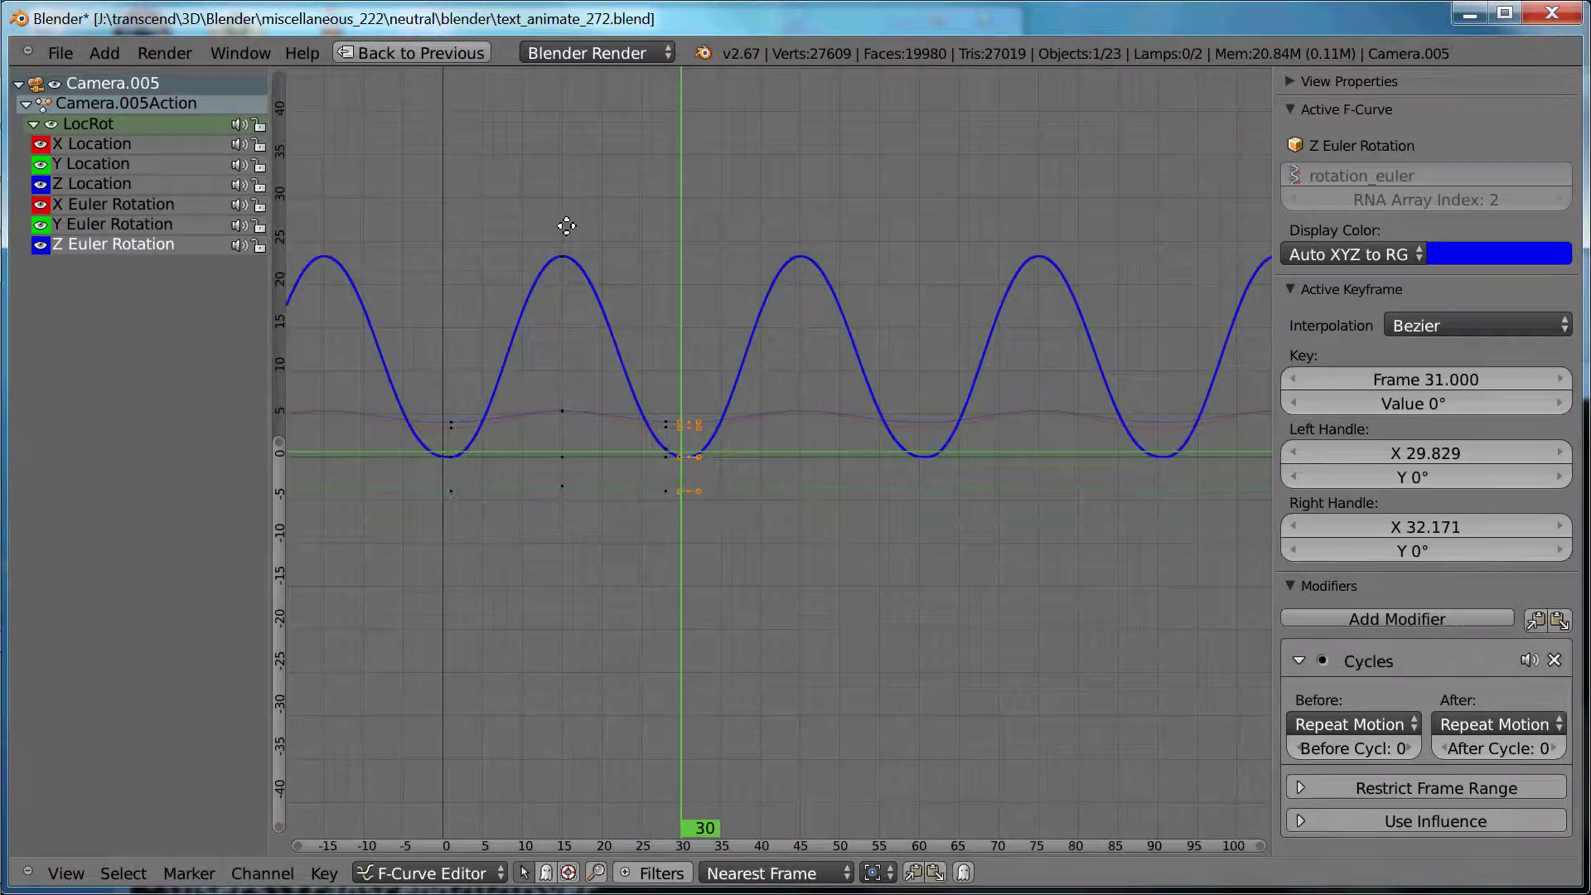
pyautogui.hotkey('ctrl', 'Up')
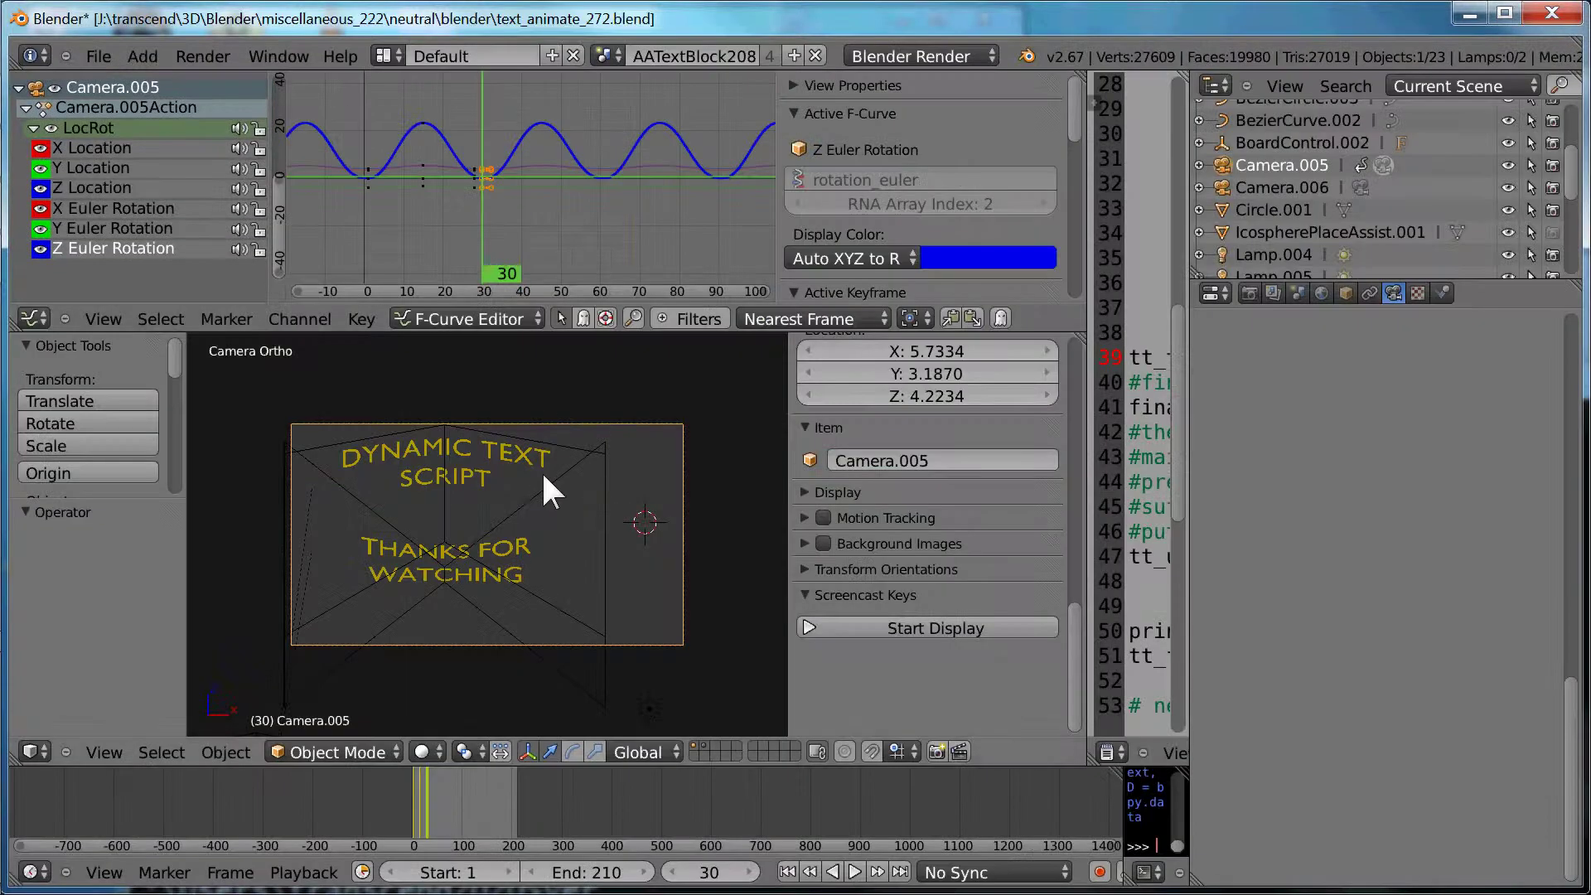
# - Select the Lattice and preview its animation, stopping back at frame 30
pyautogui.rightClick(543, 476)
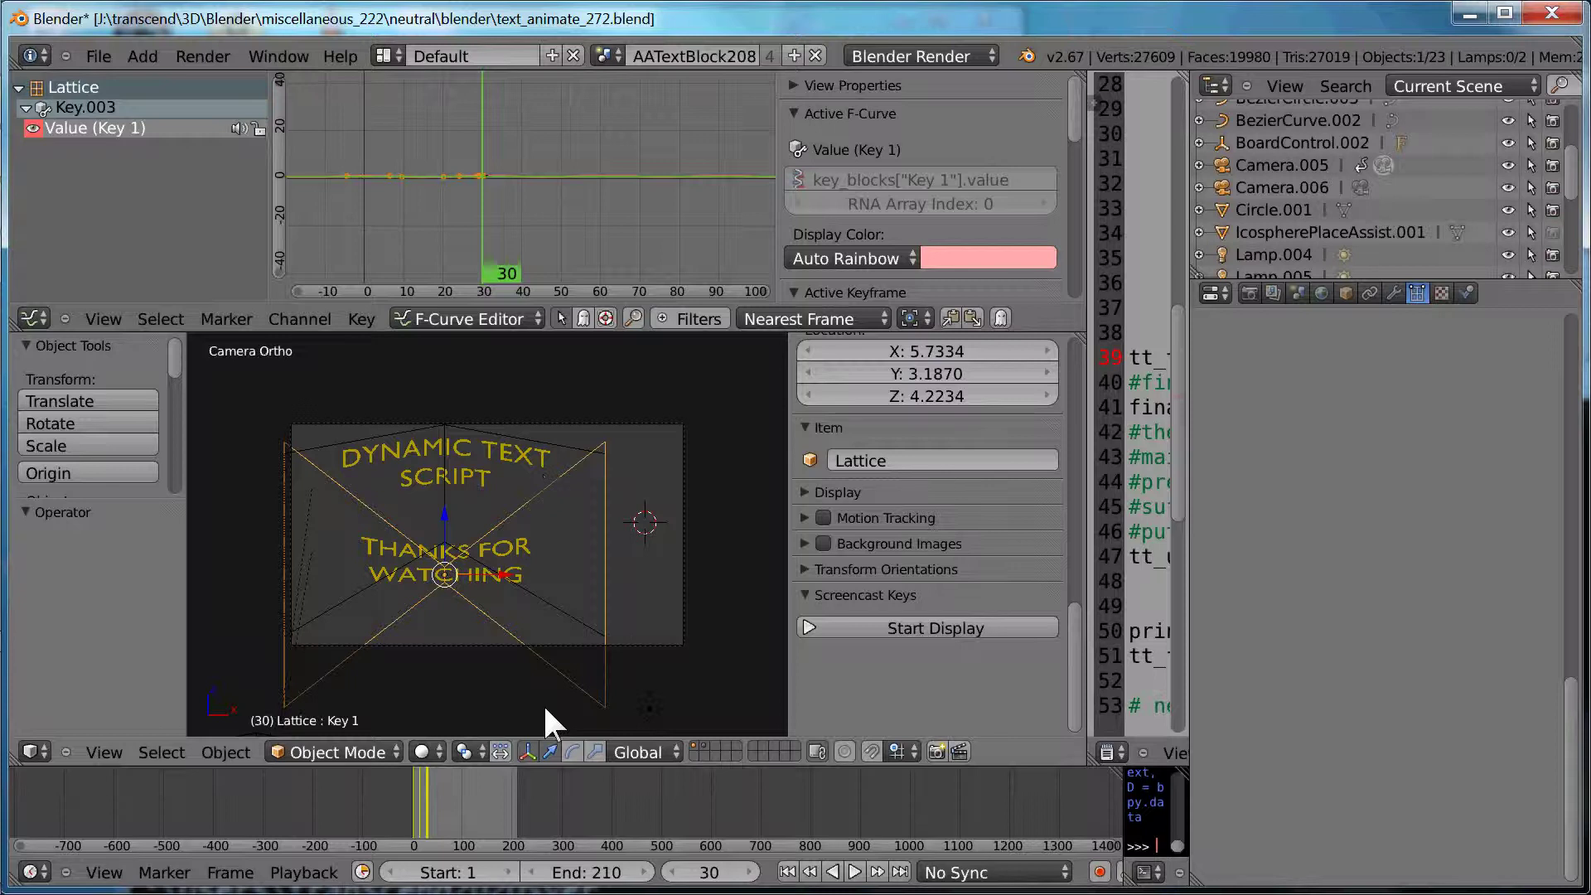
pyautogui.click(855, 873)
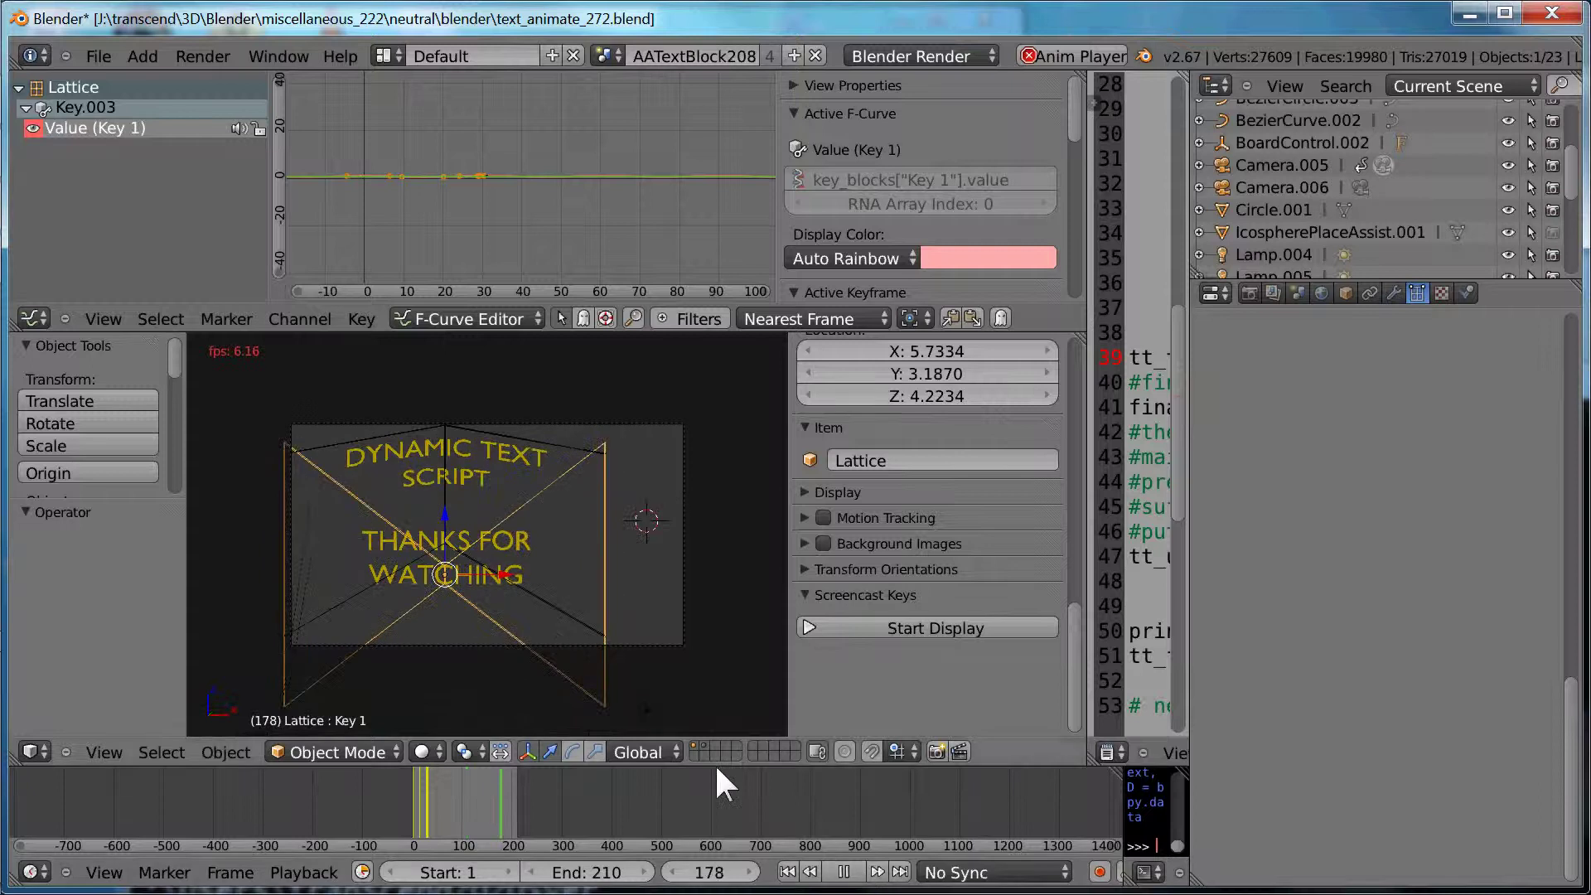
pyautogui.press('Escape')
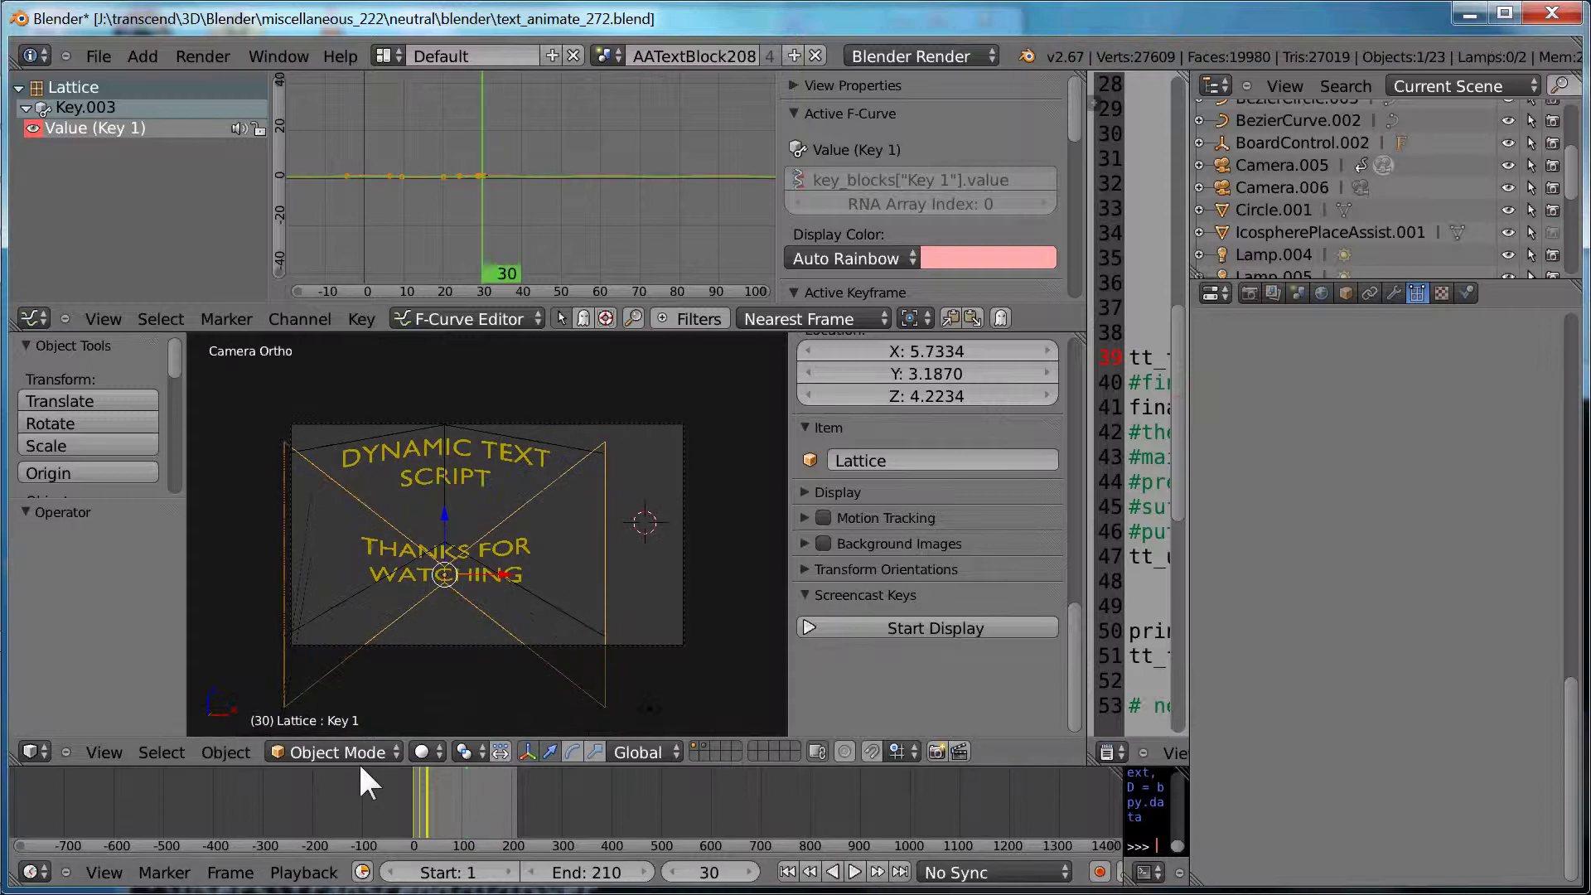
# - Turn on the screencast key display and view the Key 1 curve full-size, zoomed out vertically
pyautogui.click(917, 628)
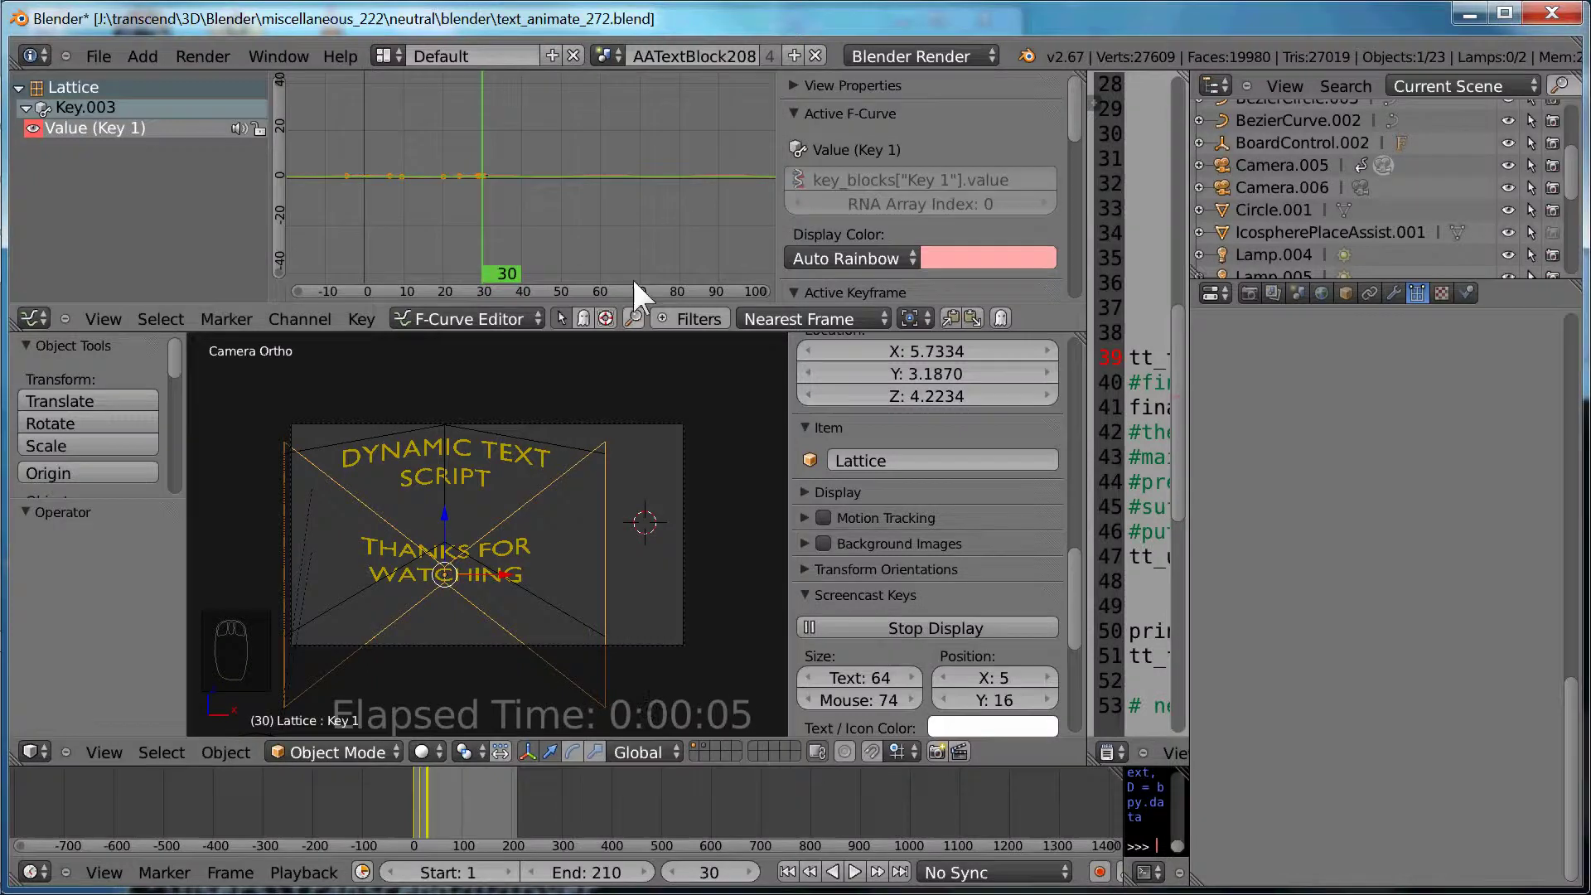
pyautogui.hotkey('ctrl', 'Up')
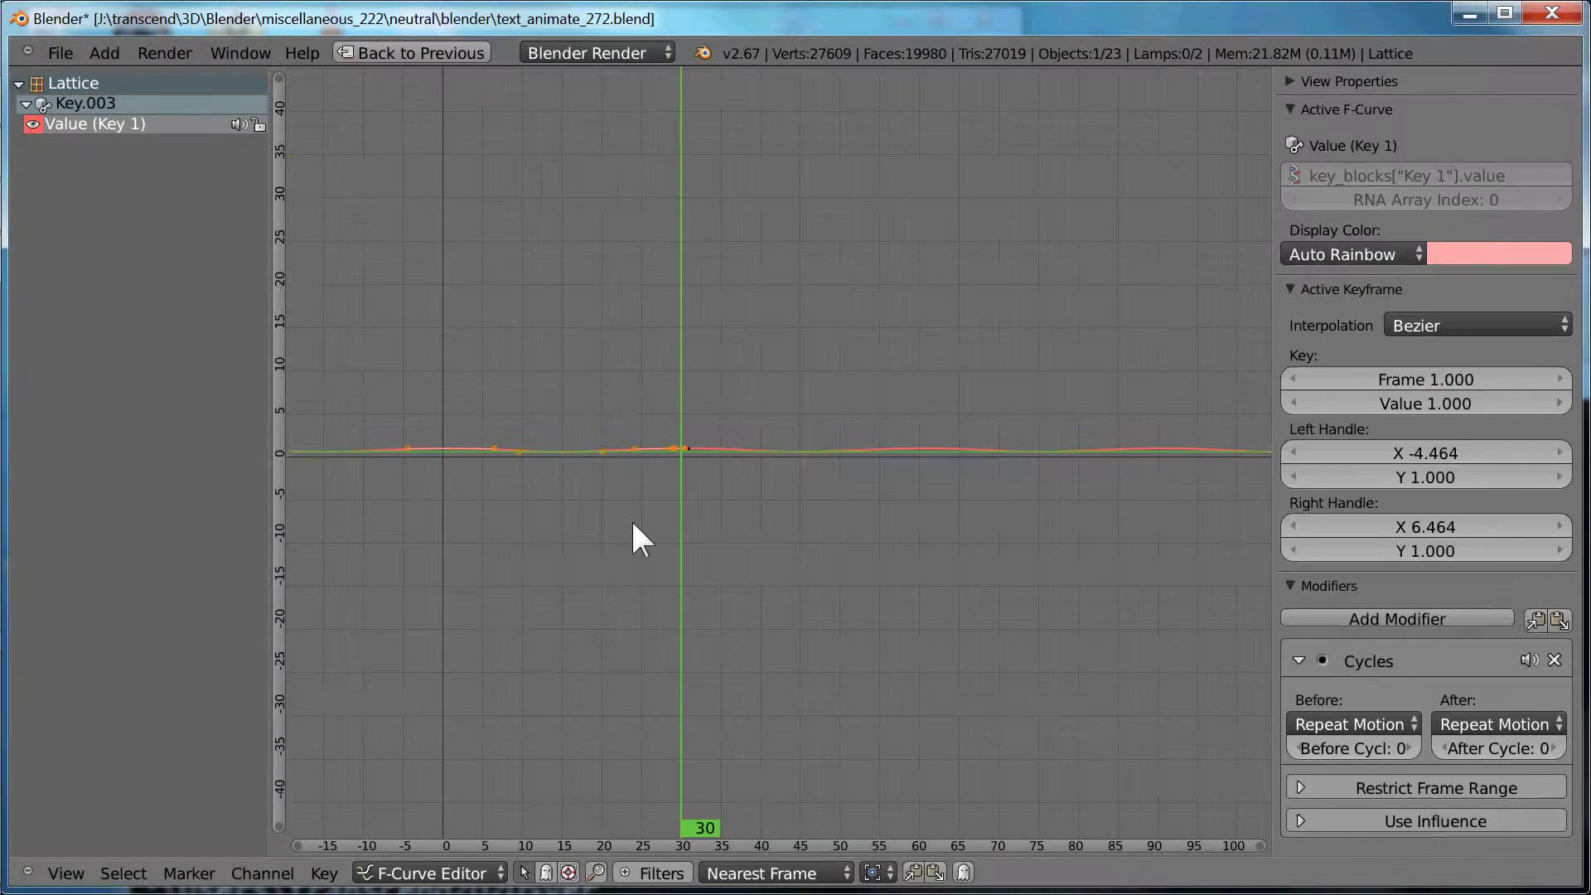
pyautogui.press('Home')
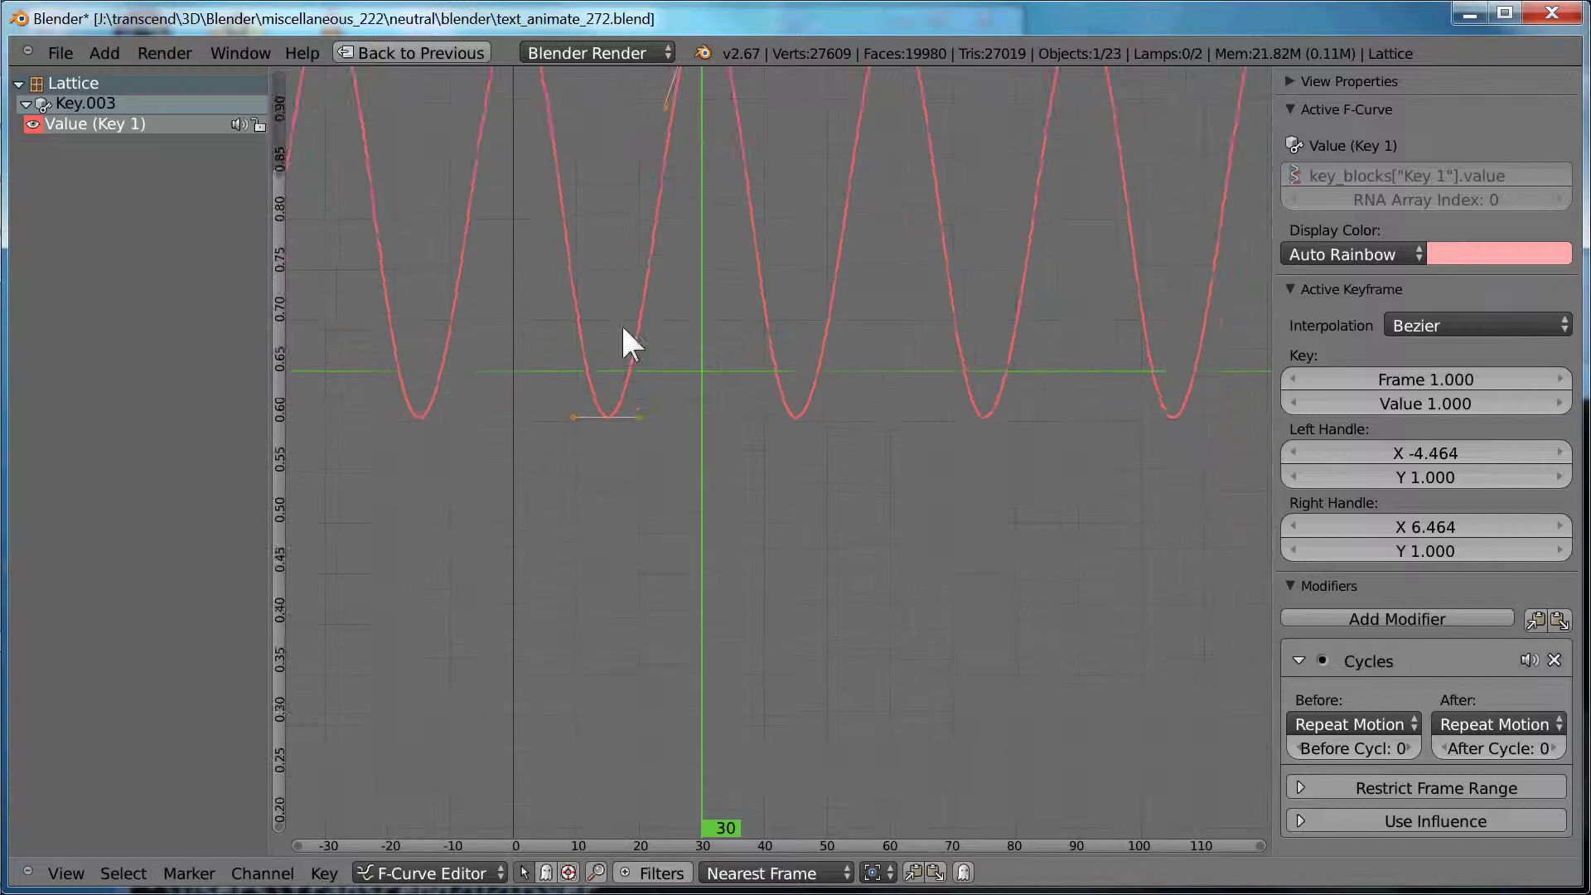
pyautogui.keyDown('ctrl'); pyautogui.moveTo(623, 335); pyautogui.dragTo(623, 358, button='middle'); pyautogui.keyUp('ctrl')
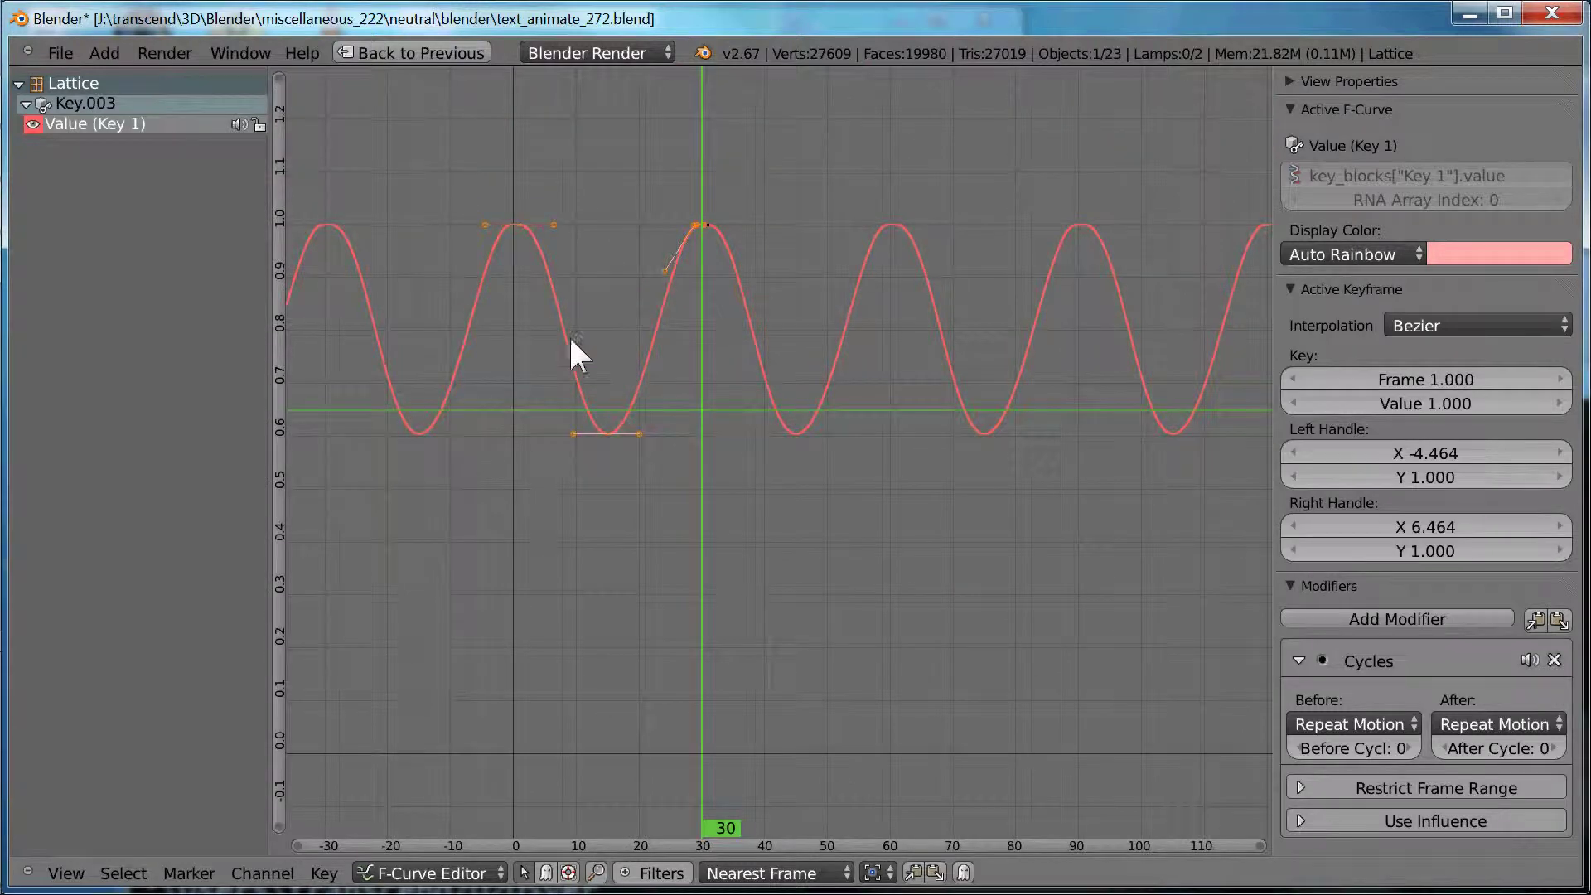
# - Box-select a group of Key 1 keyframes, then restore the full layout
pyautogui.press('b')
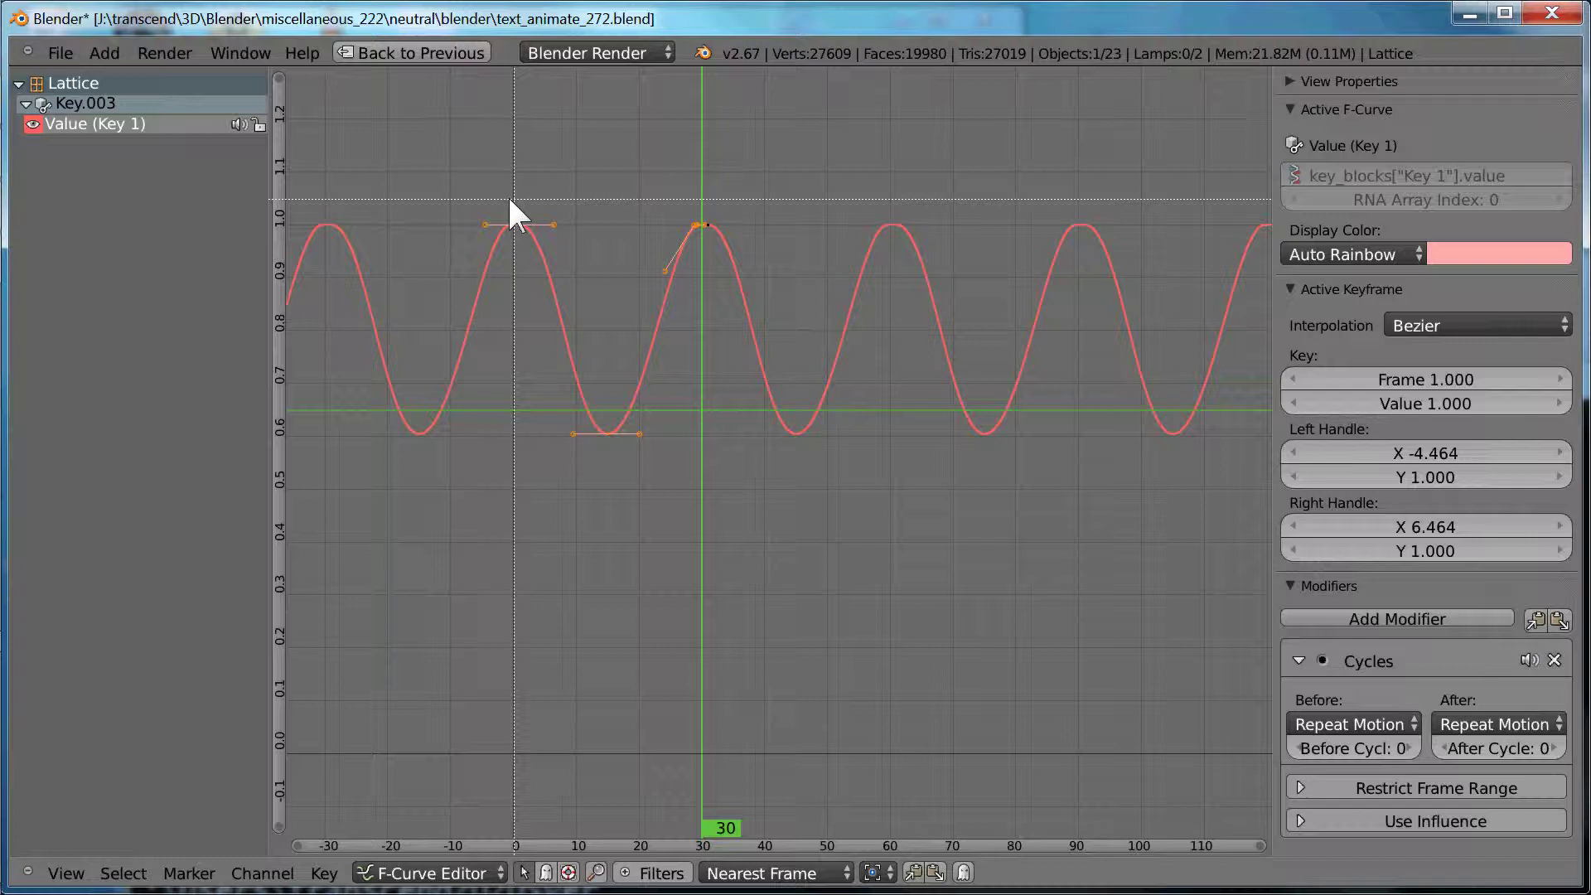
pyautogui.moveTo(510, 200); pyautogui.dragTo(703, 461)
pyautogui.hotkey('ctrl', 'Down')
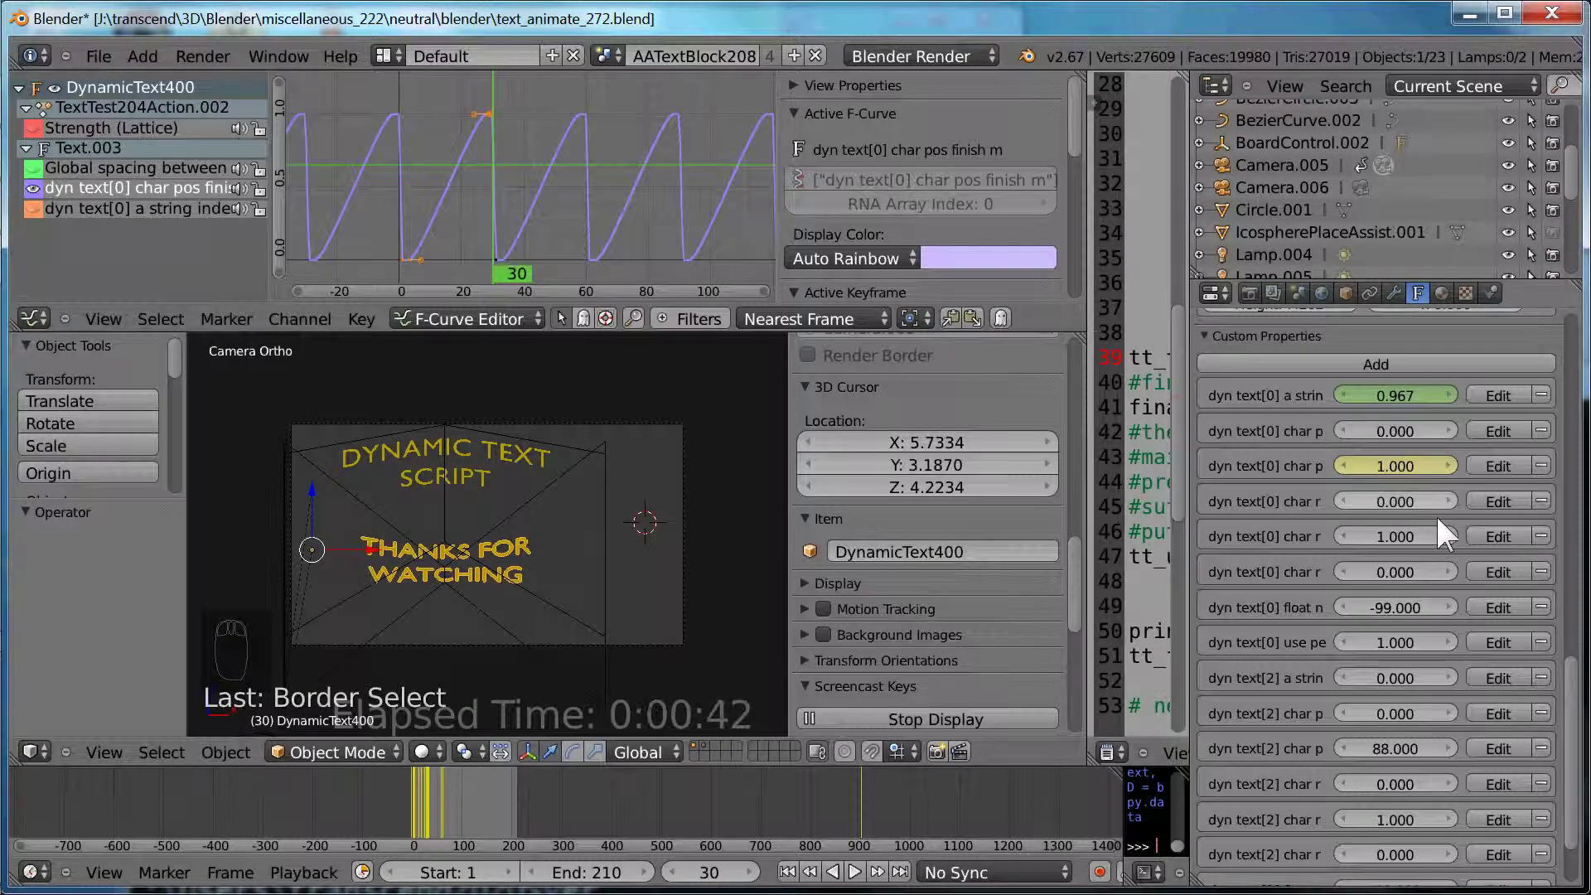
# - Scroll the Object Data properties down to DynamicText400's dyn text Custom Properties
pyautogui.moveTo(1569, 657); pyautogui.dragTo(1579, 627)
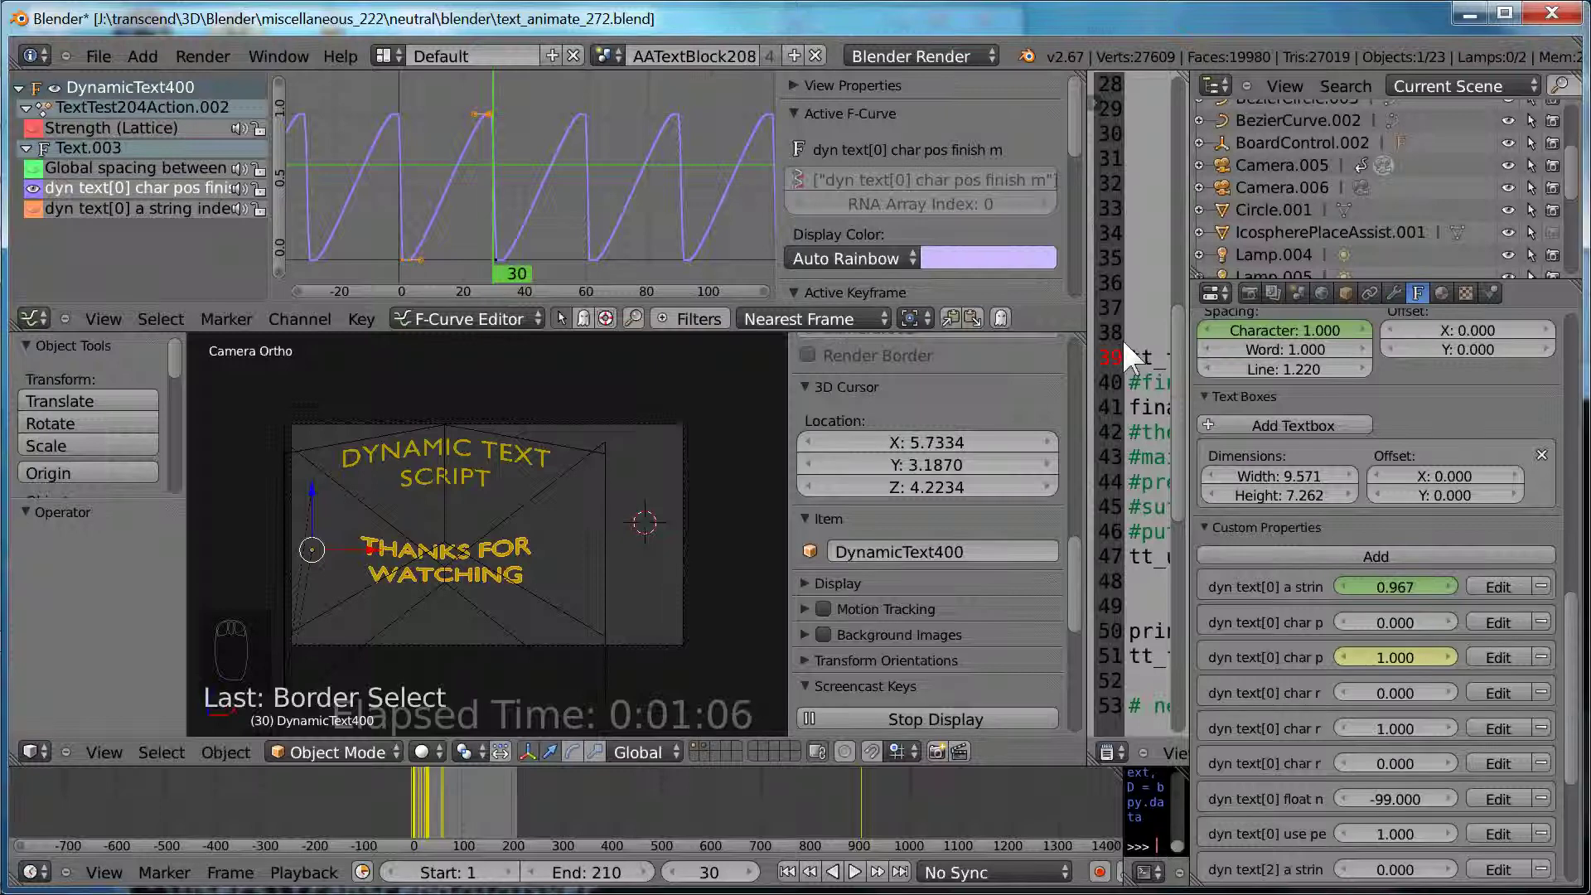
# - Open system-info.txt full-window, select its Blender version and build date lines, then restore the layout
pyautogui.hotkey('ctrl', 'Up')
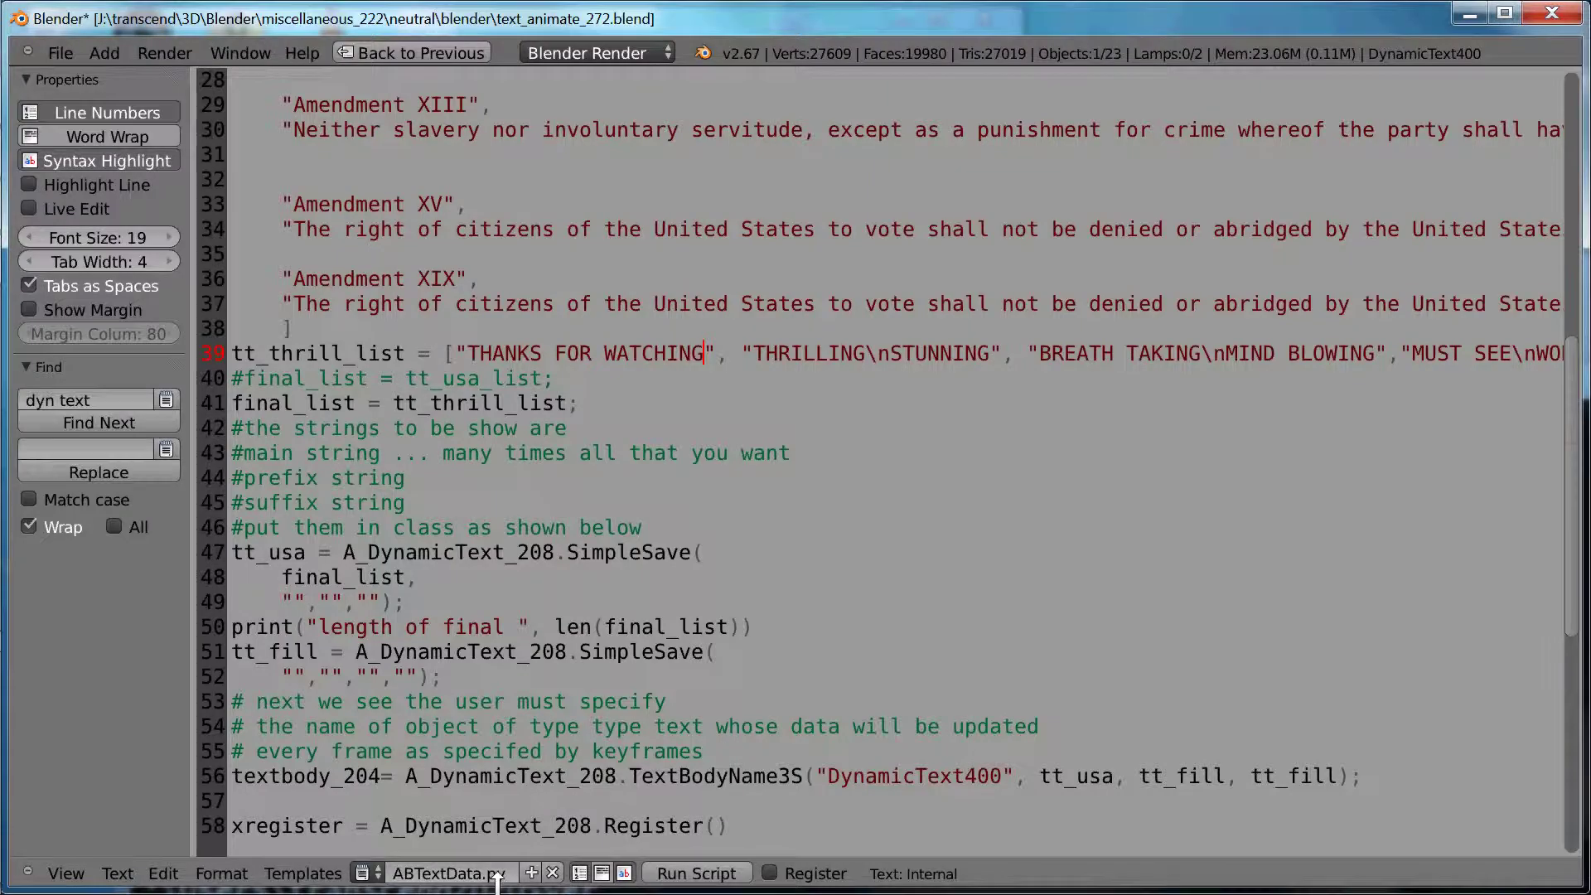
pyautogui.click(371, 875)
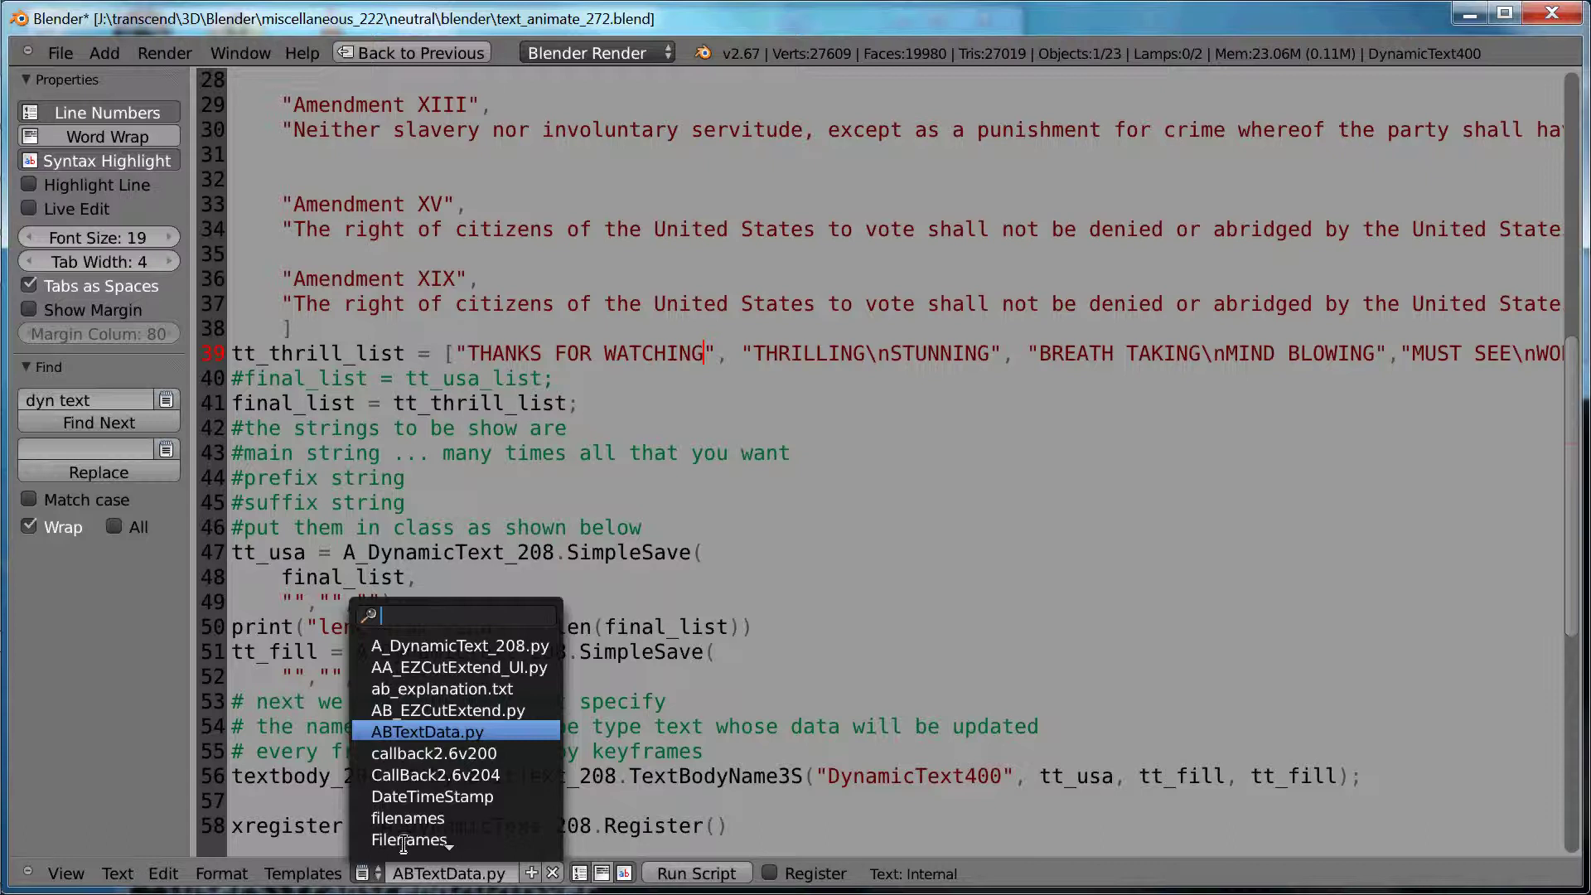
pyautogui.write('sy')
pyautogui.press('Return')
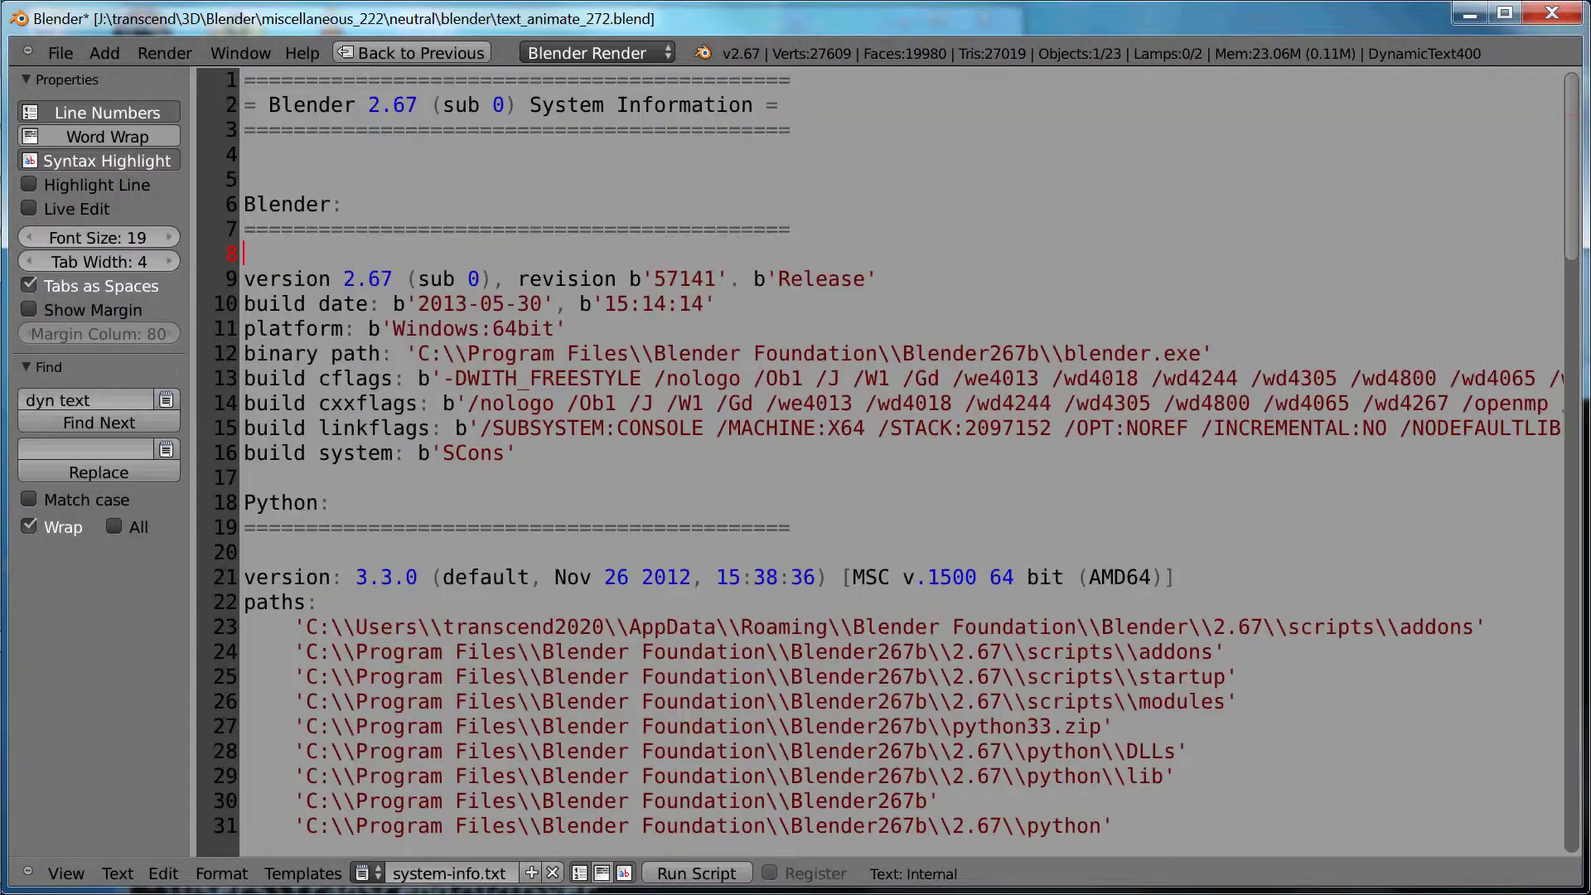
pyautogui.click(244, 204)
pyautogui.press('Down')
pyautogui.press('Down')
pyautogui.press('Down')
pyautogui.hotkey('shift', 'Down')
pyautogui.hotkey('shift', 'Down')
pyautogui.hotkey('shift', 'Down')
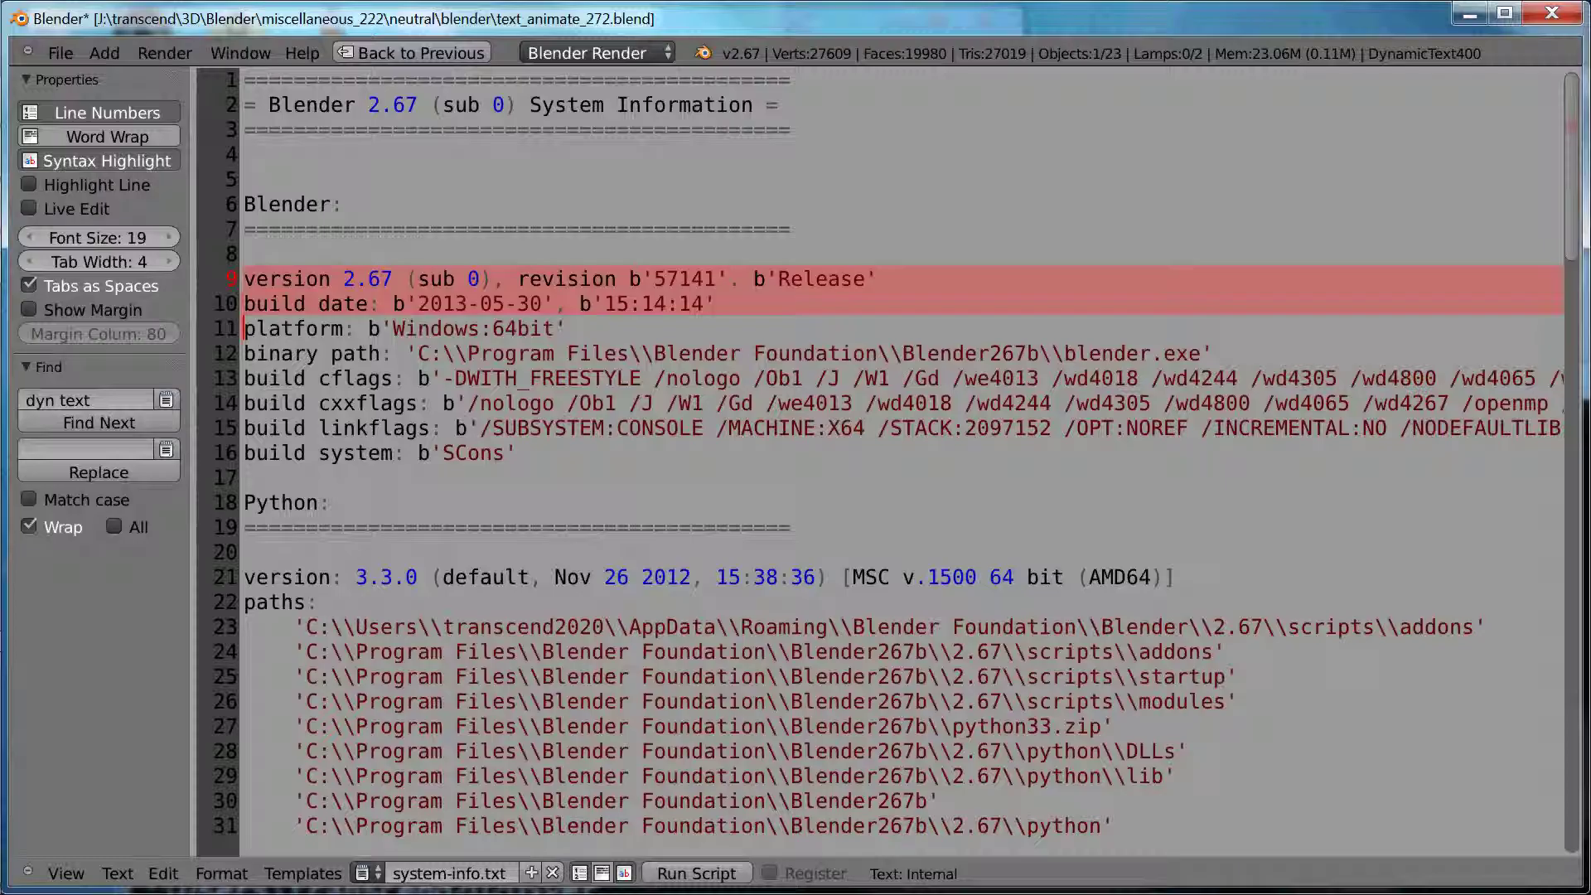
pyautogui.hotkey('ctrl', 'Down')
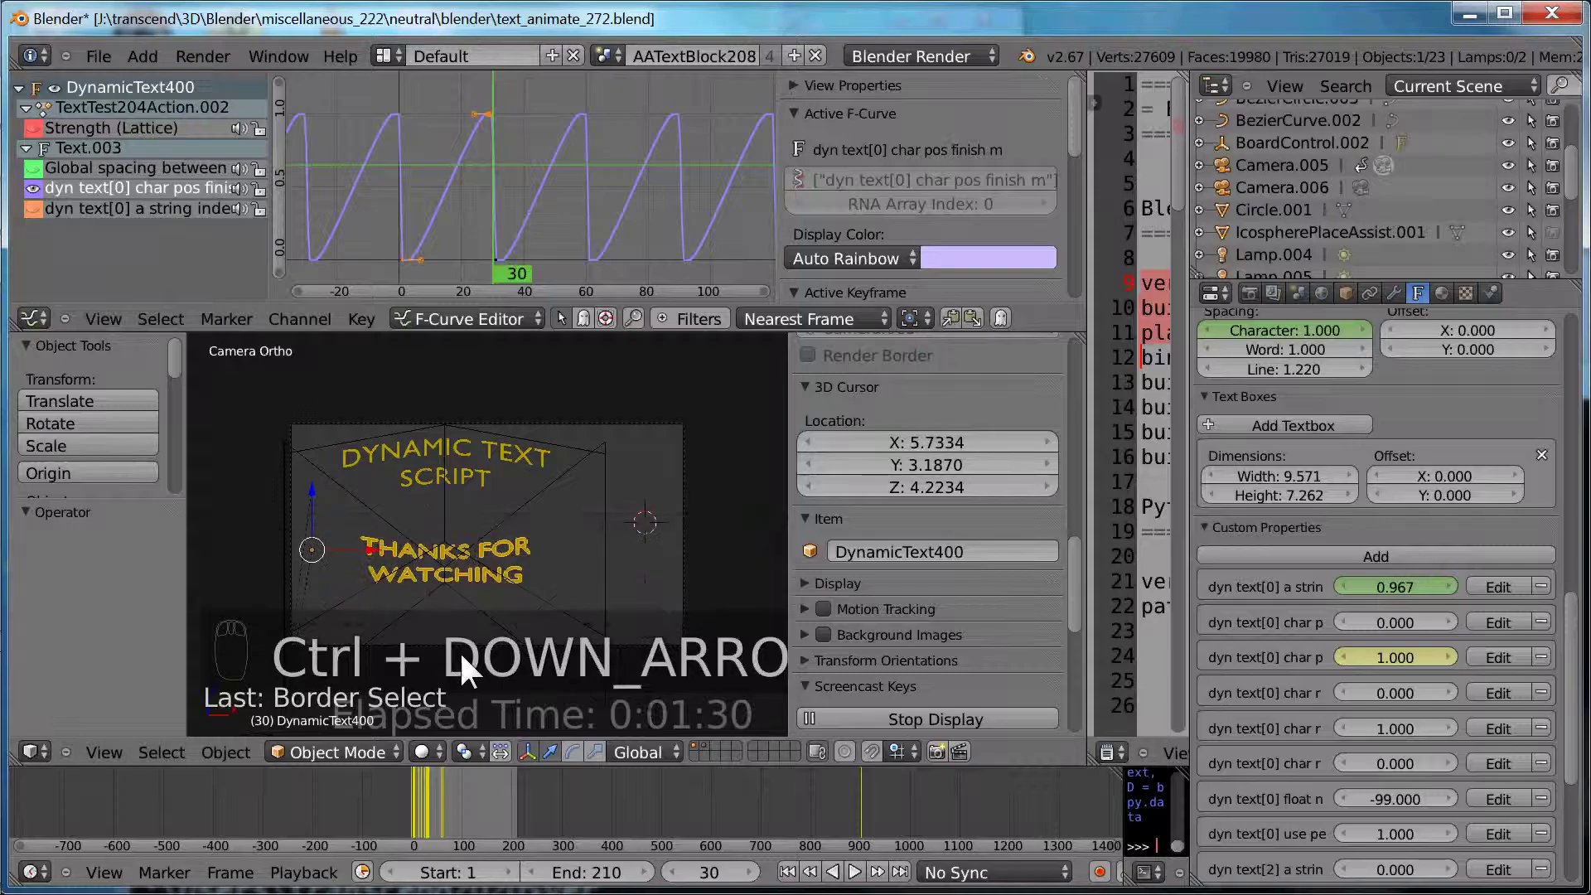
pyautogui.scroll(10, 1461, 550)
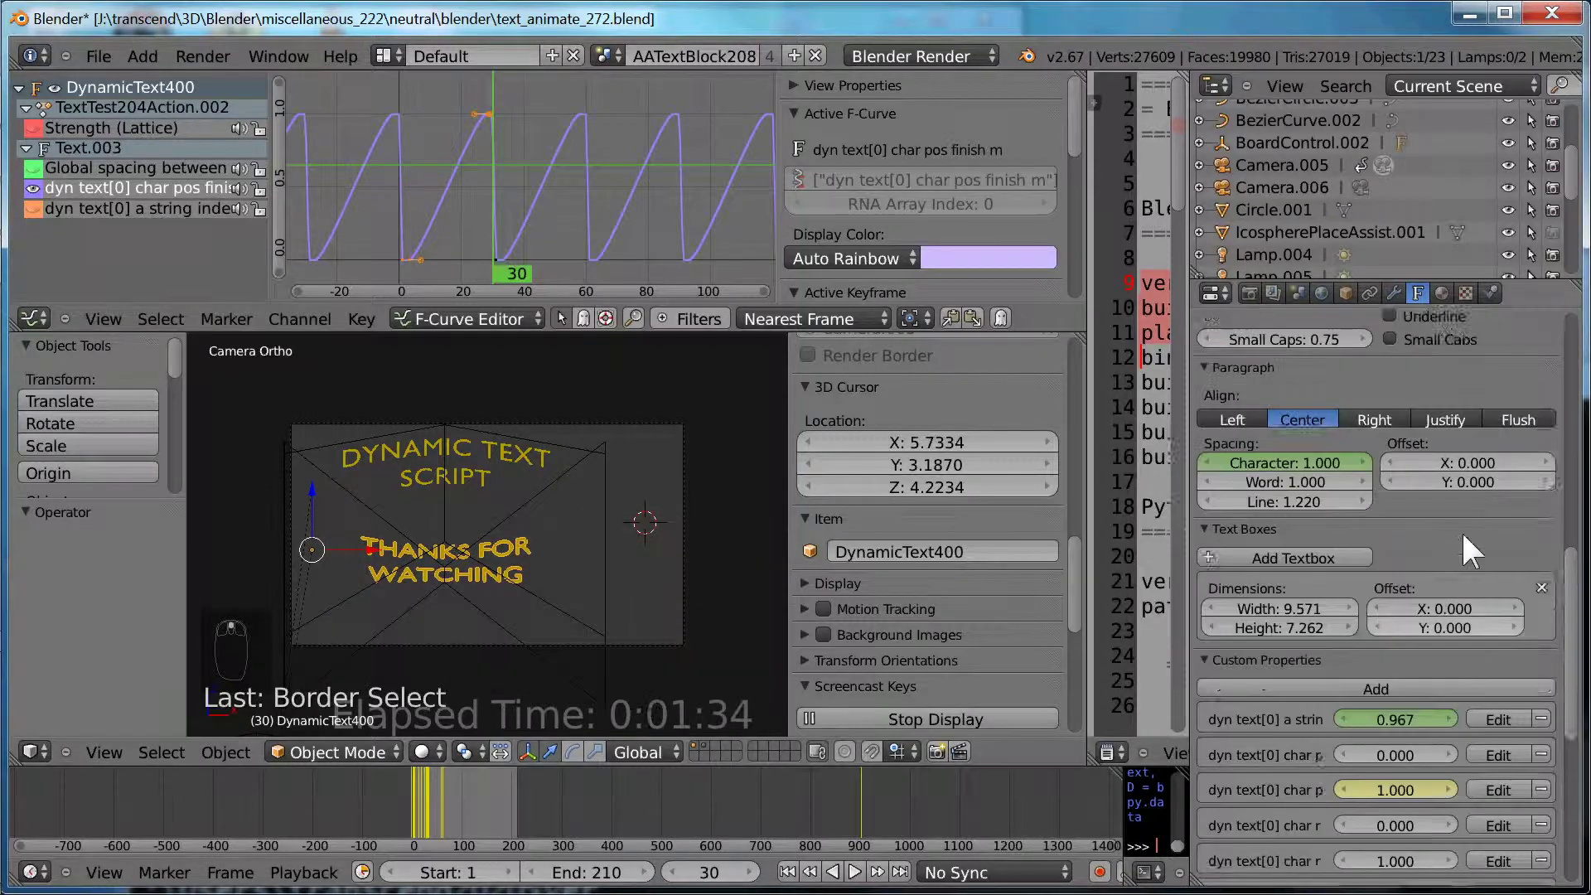
pyautogui.scroll(8, 1460, 529)
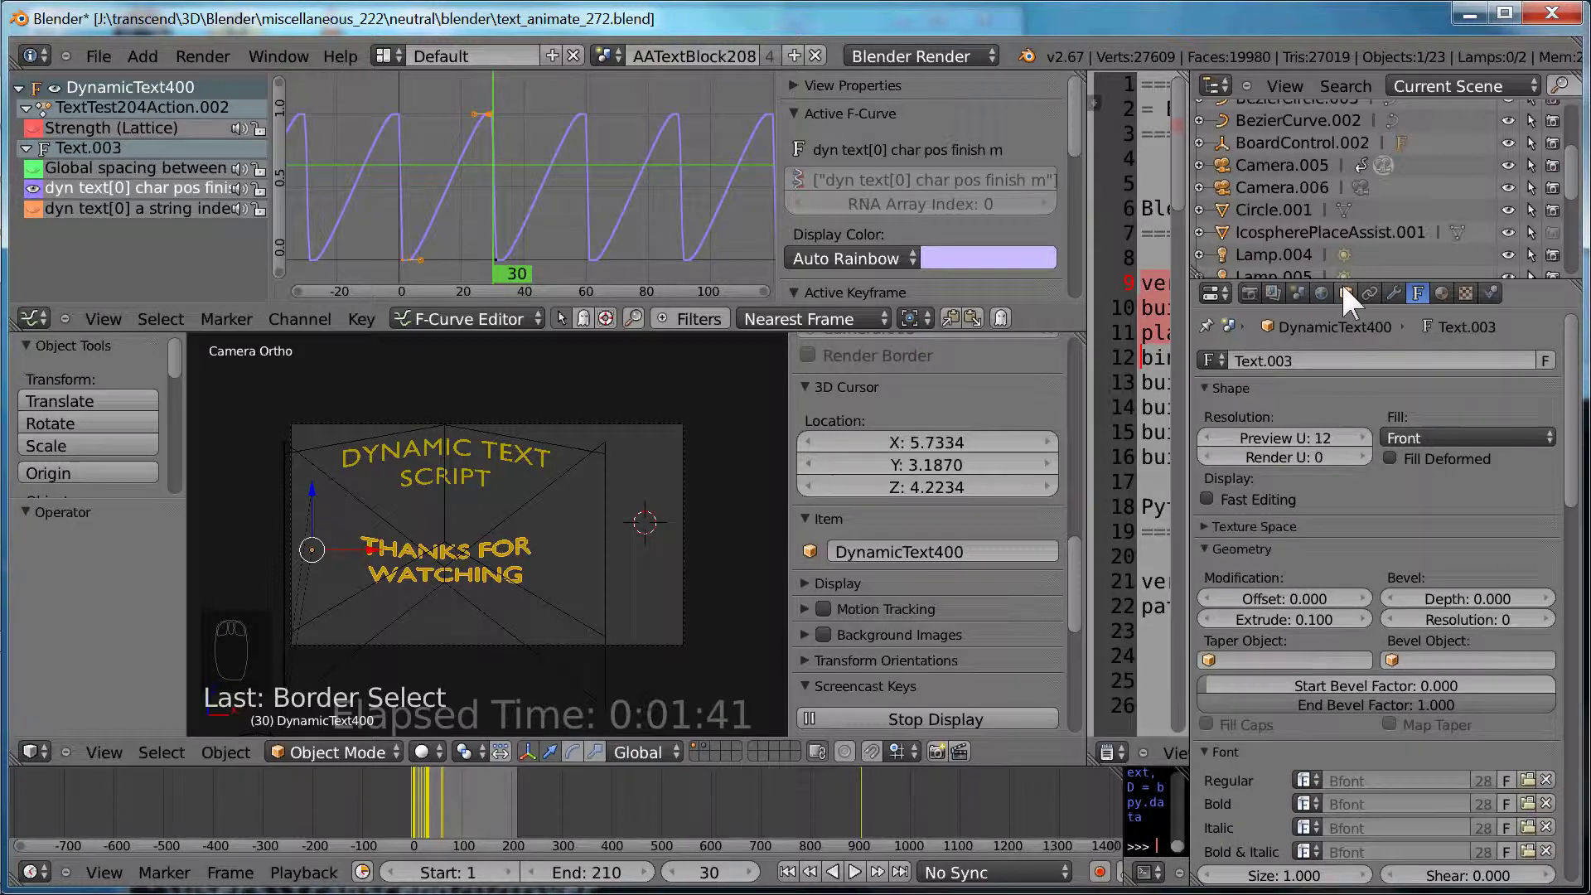
pyautogui.click(1345, 292)
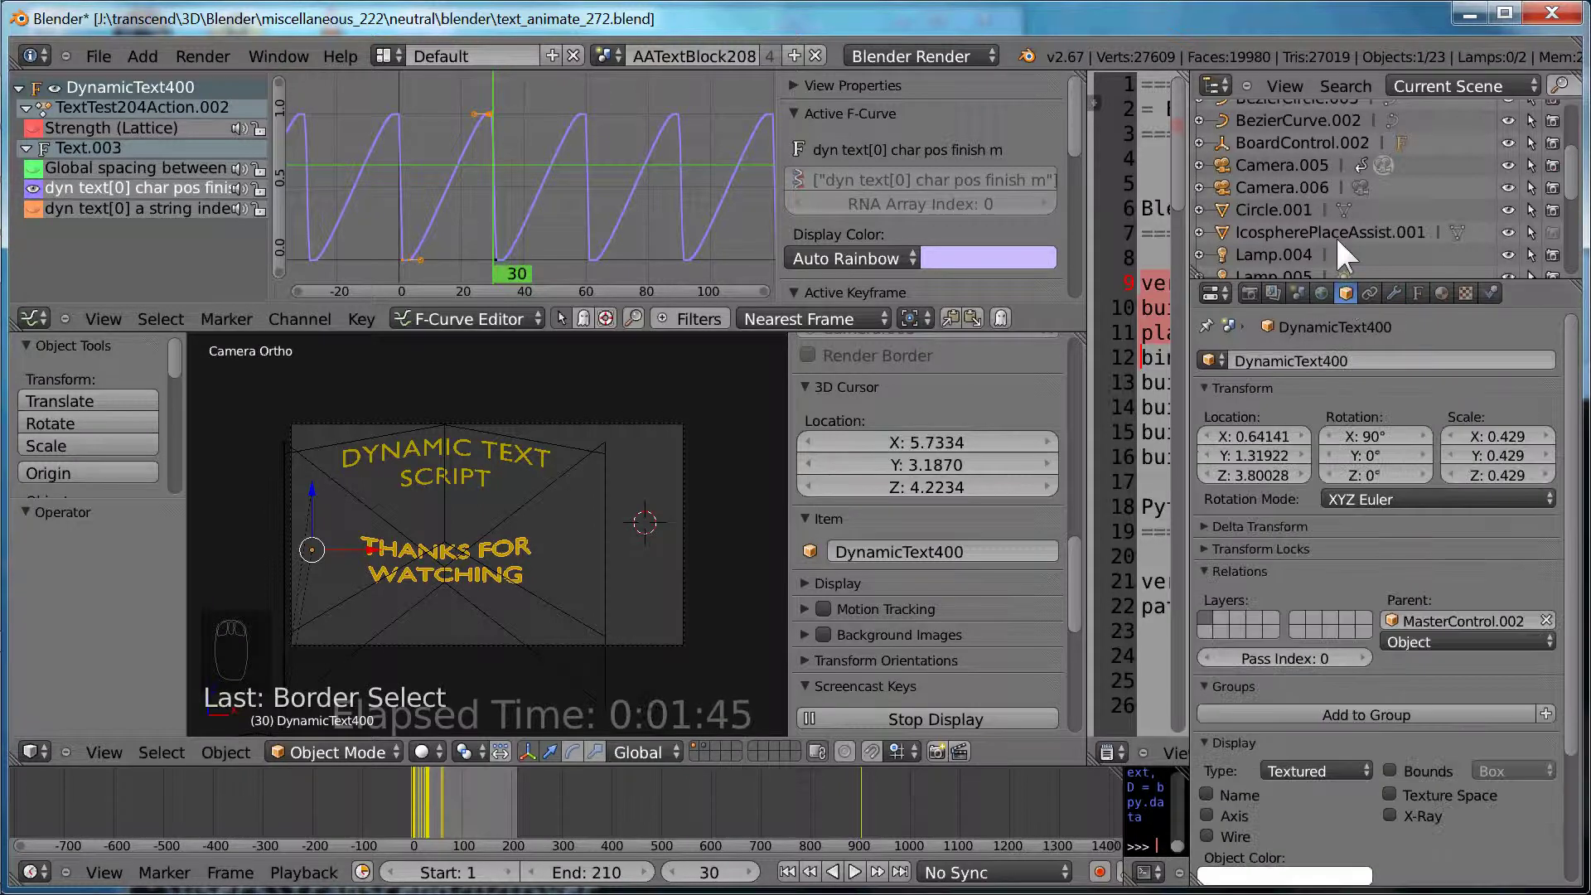
pyautogui.scroll(-5, 1335, 236)
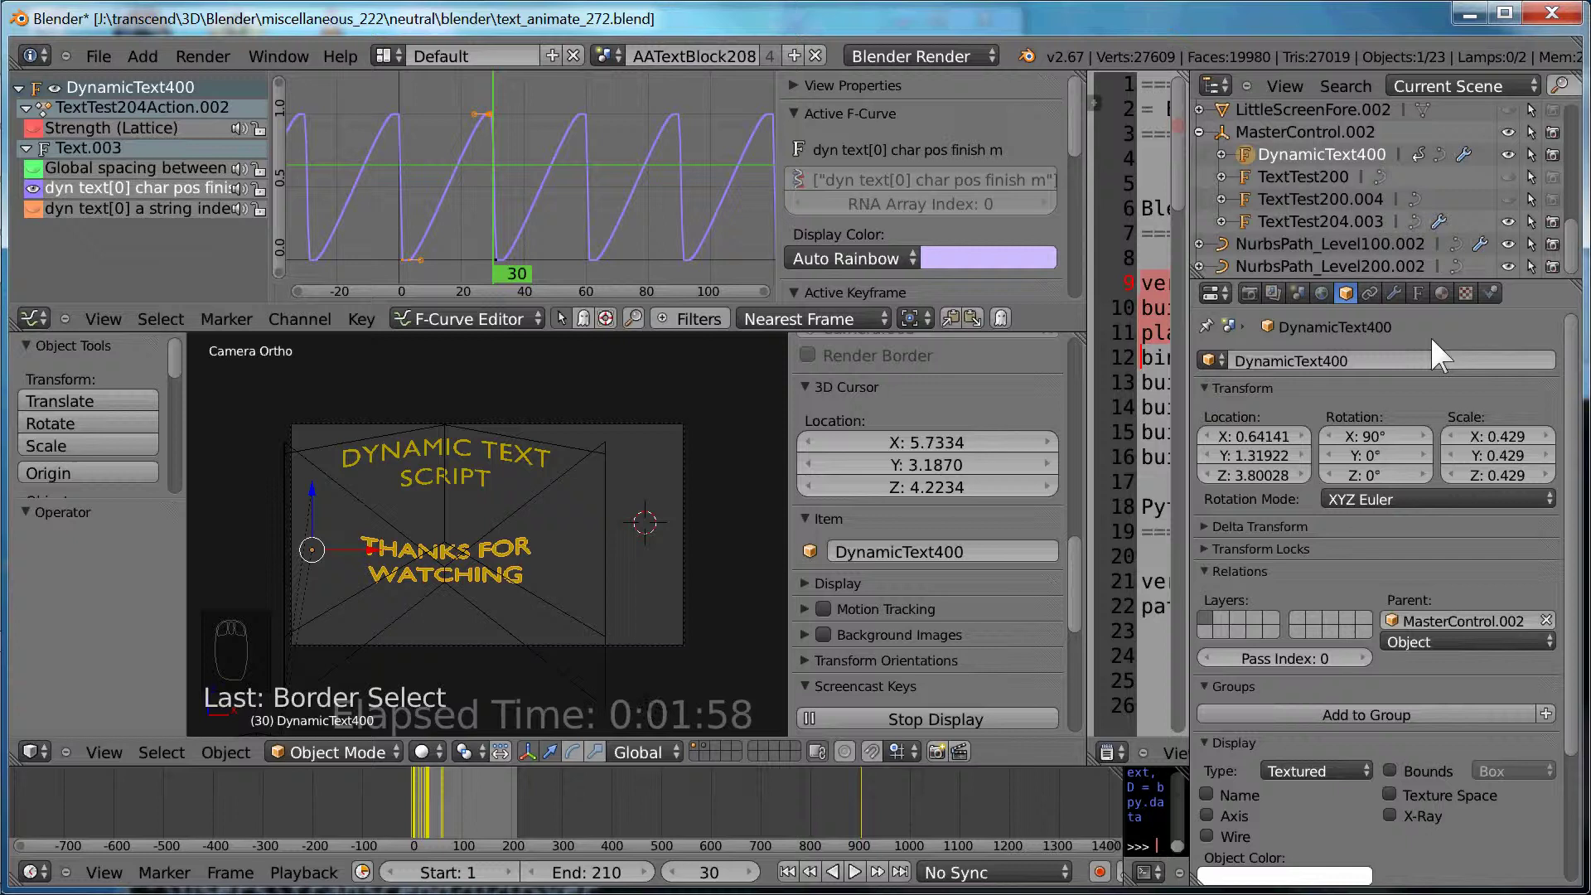
pyautogui.keyDown('ctrl'); pyautogui.moveTo(1430, 335); pyautogui.dragTo(1431, 299, button='middle'); pyautogui.keyUp('ctrl')
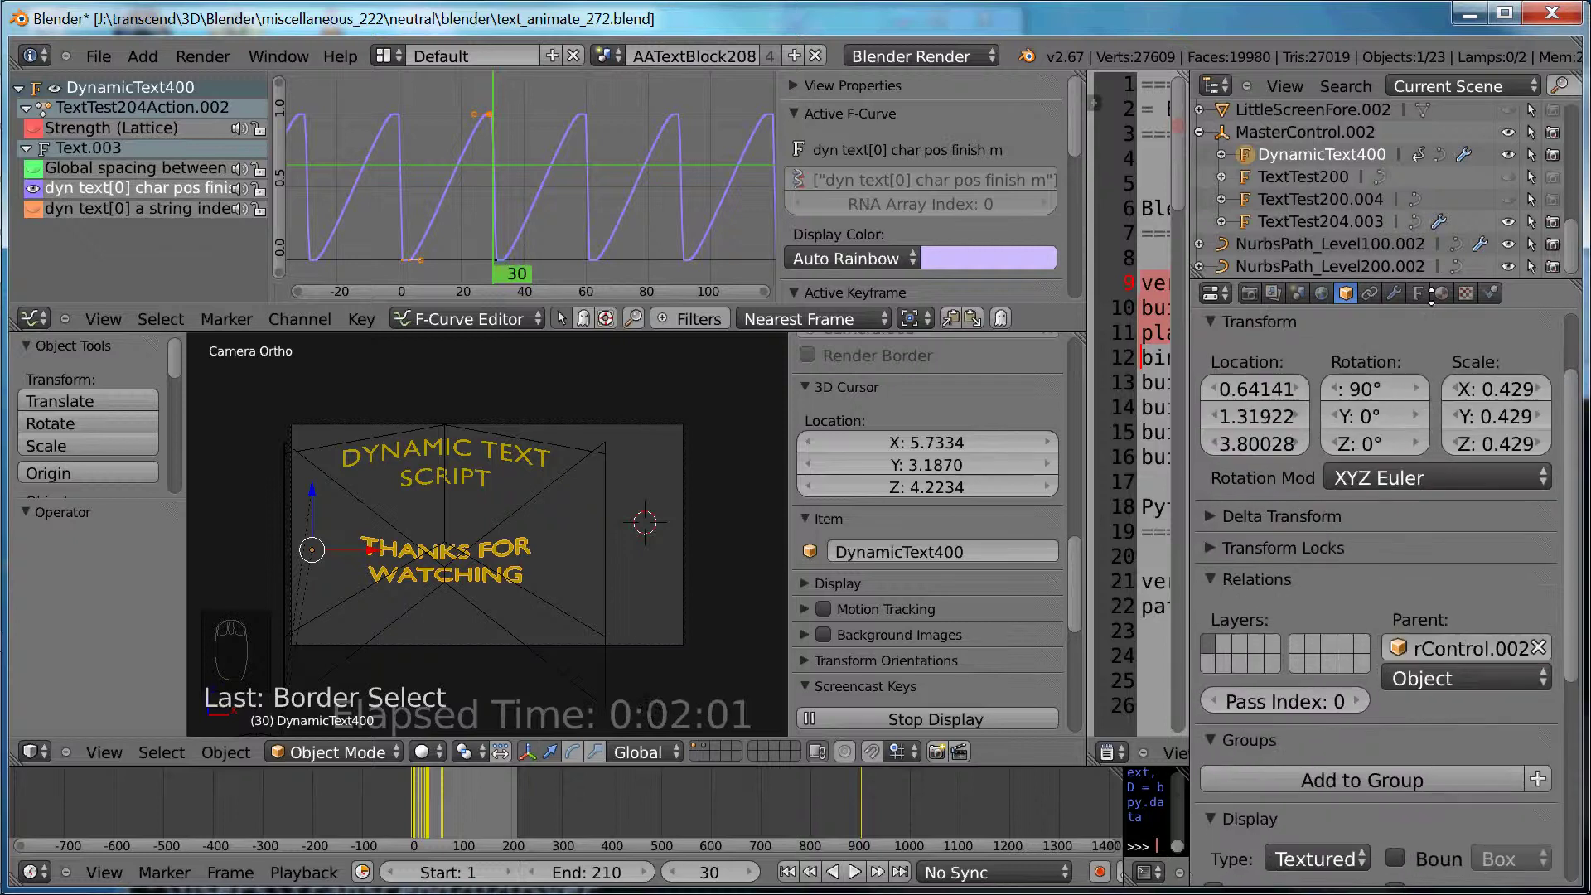
pyautogui.moveTo(1575, 409); pyautogui.dragTo(1573, 336)
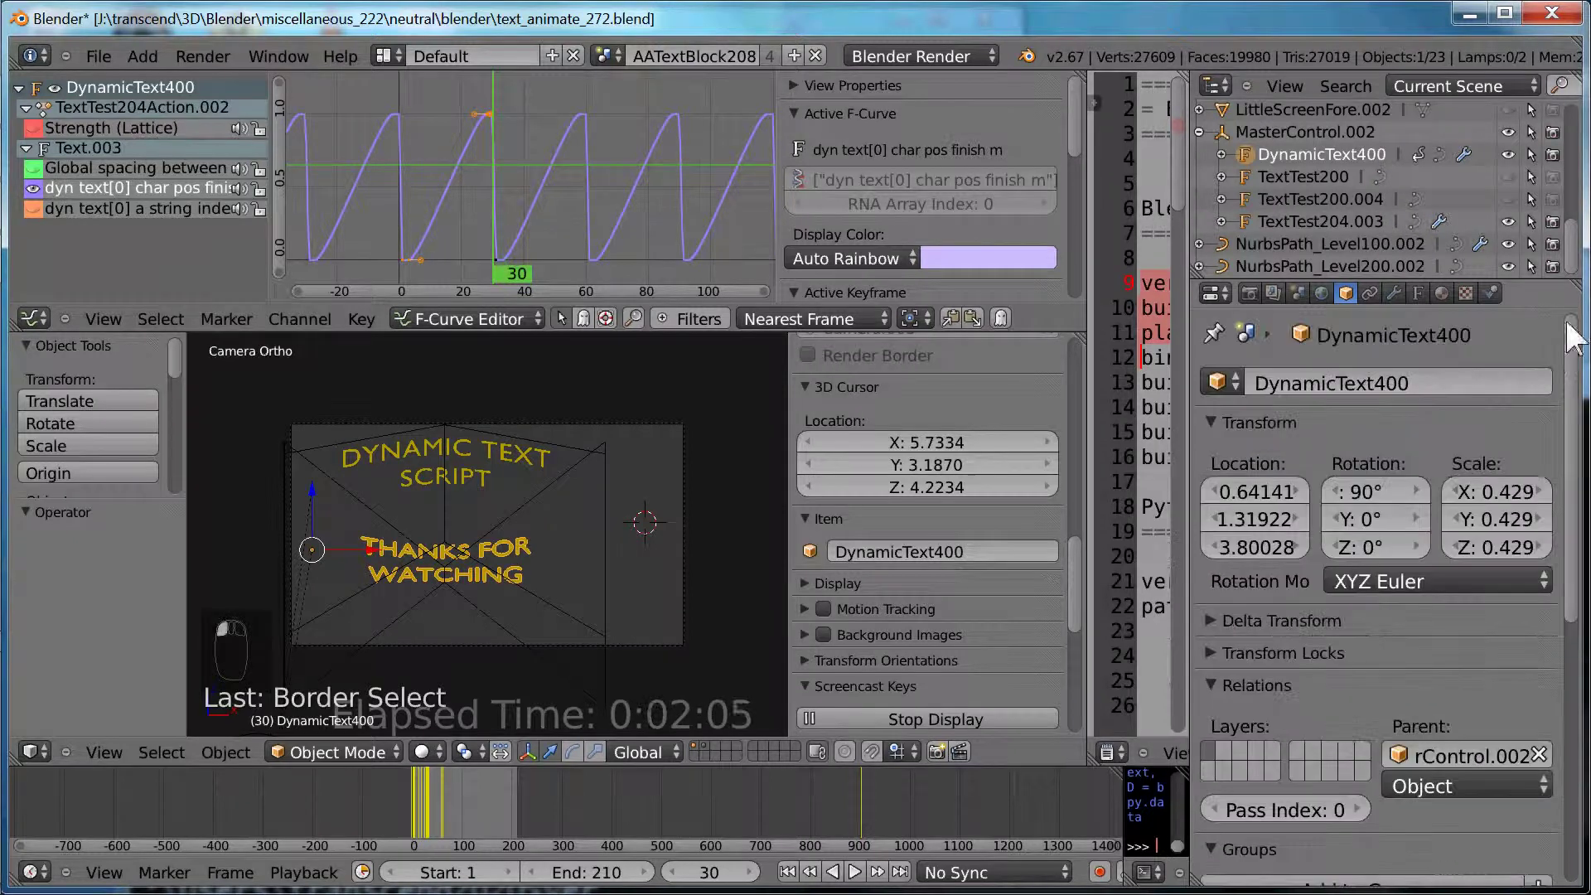
pyautogui.scroll(-10, 1455, 396)
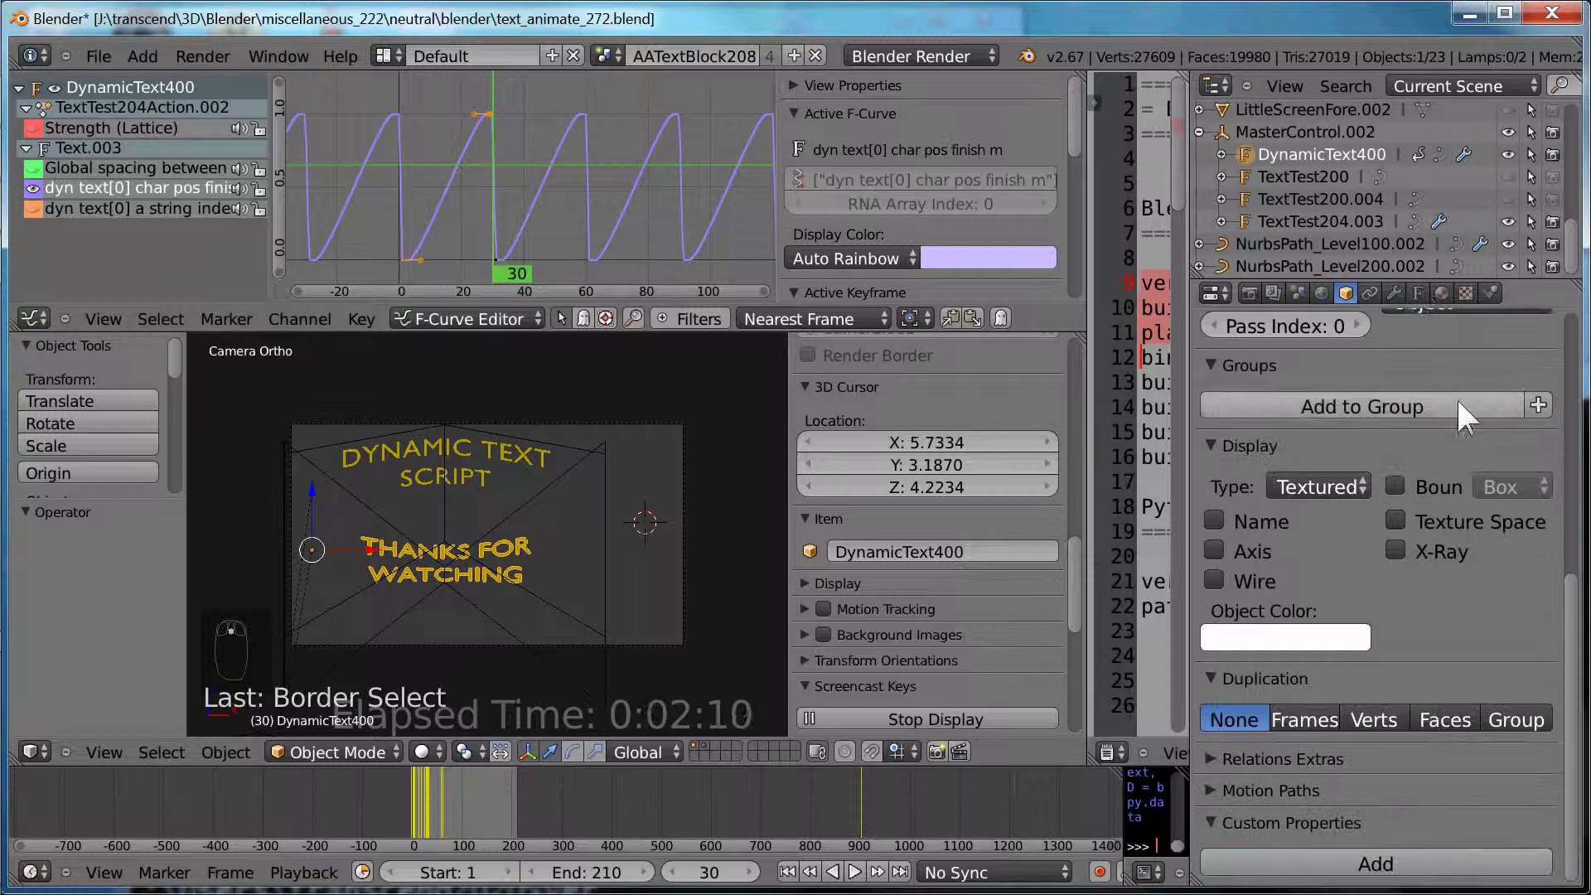
pyautogui.click(1418, 293)
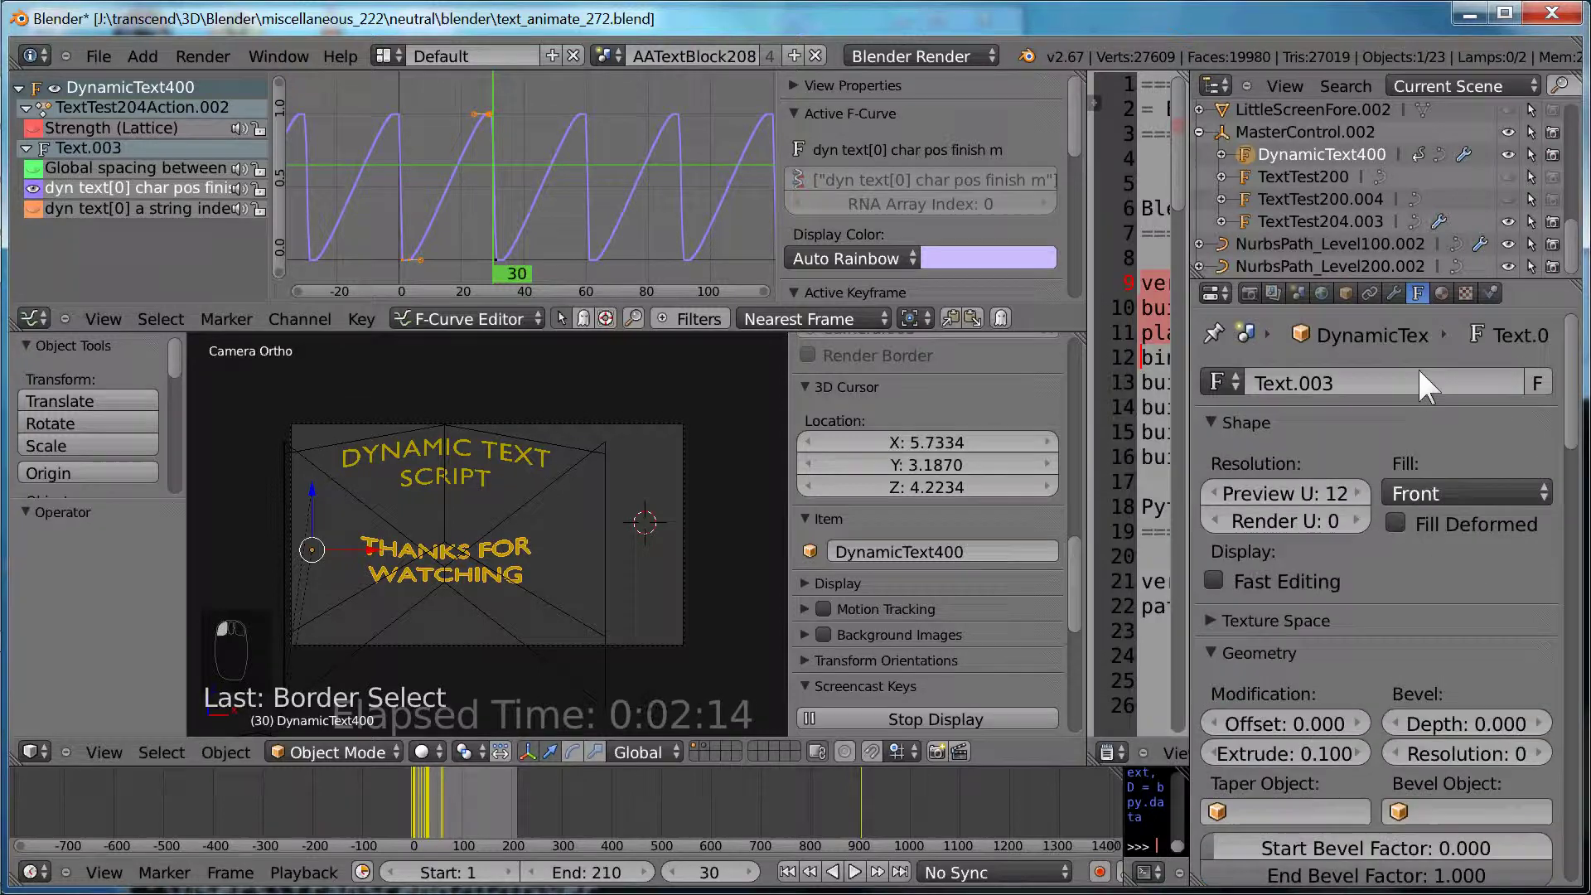
pyautogui.scroll(-12, 1416, 376)
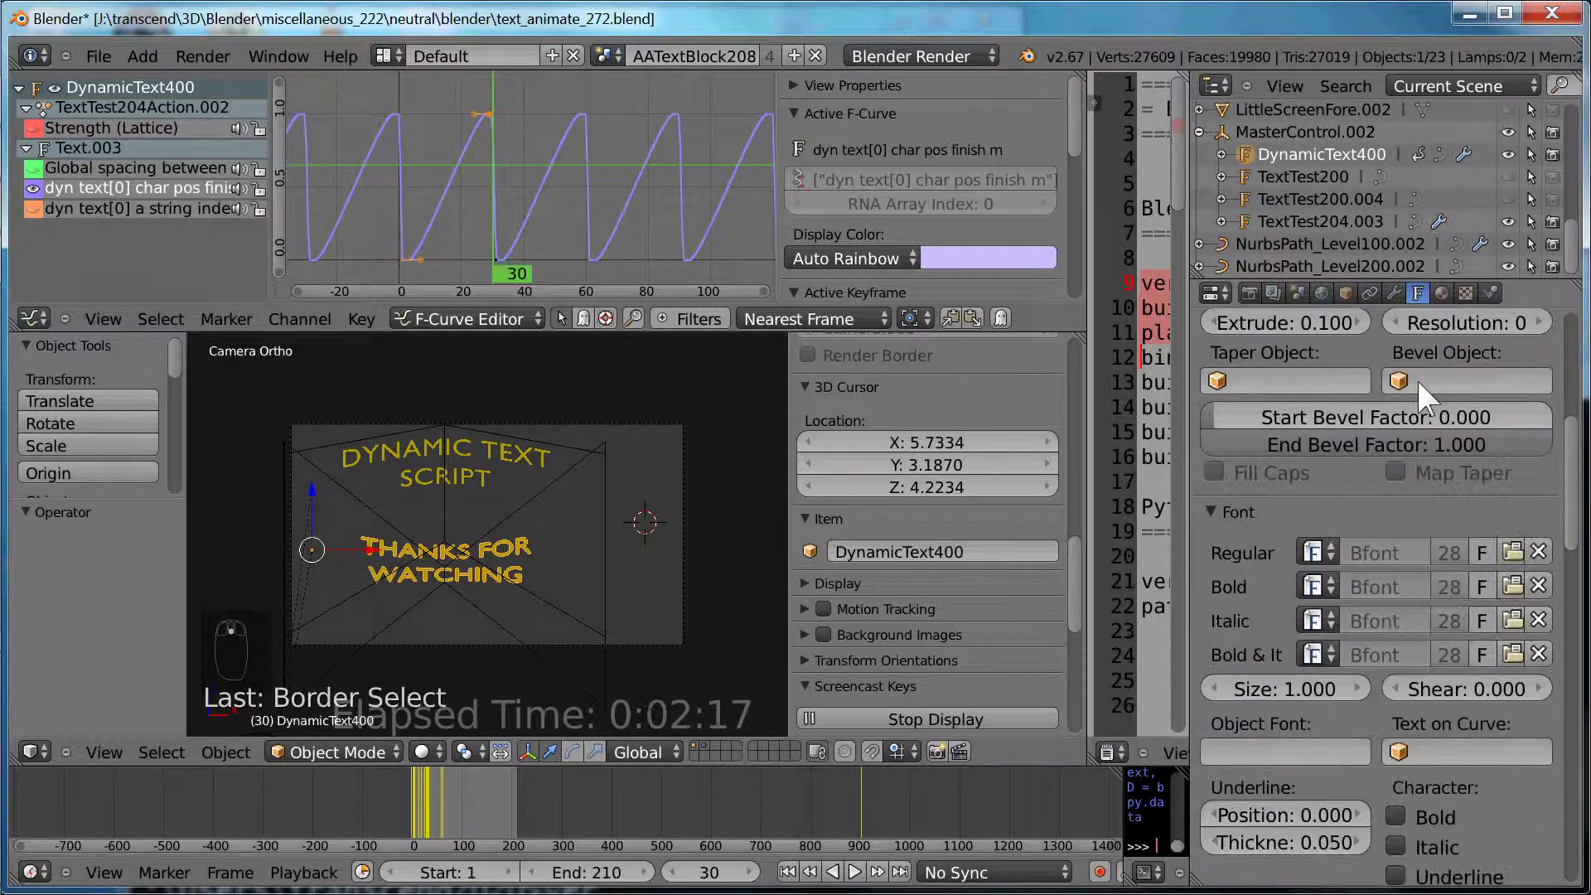
pyautogui.scroll(-20, 1415, 376)
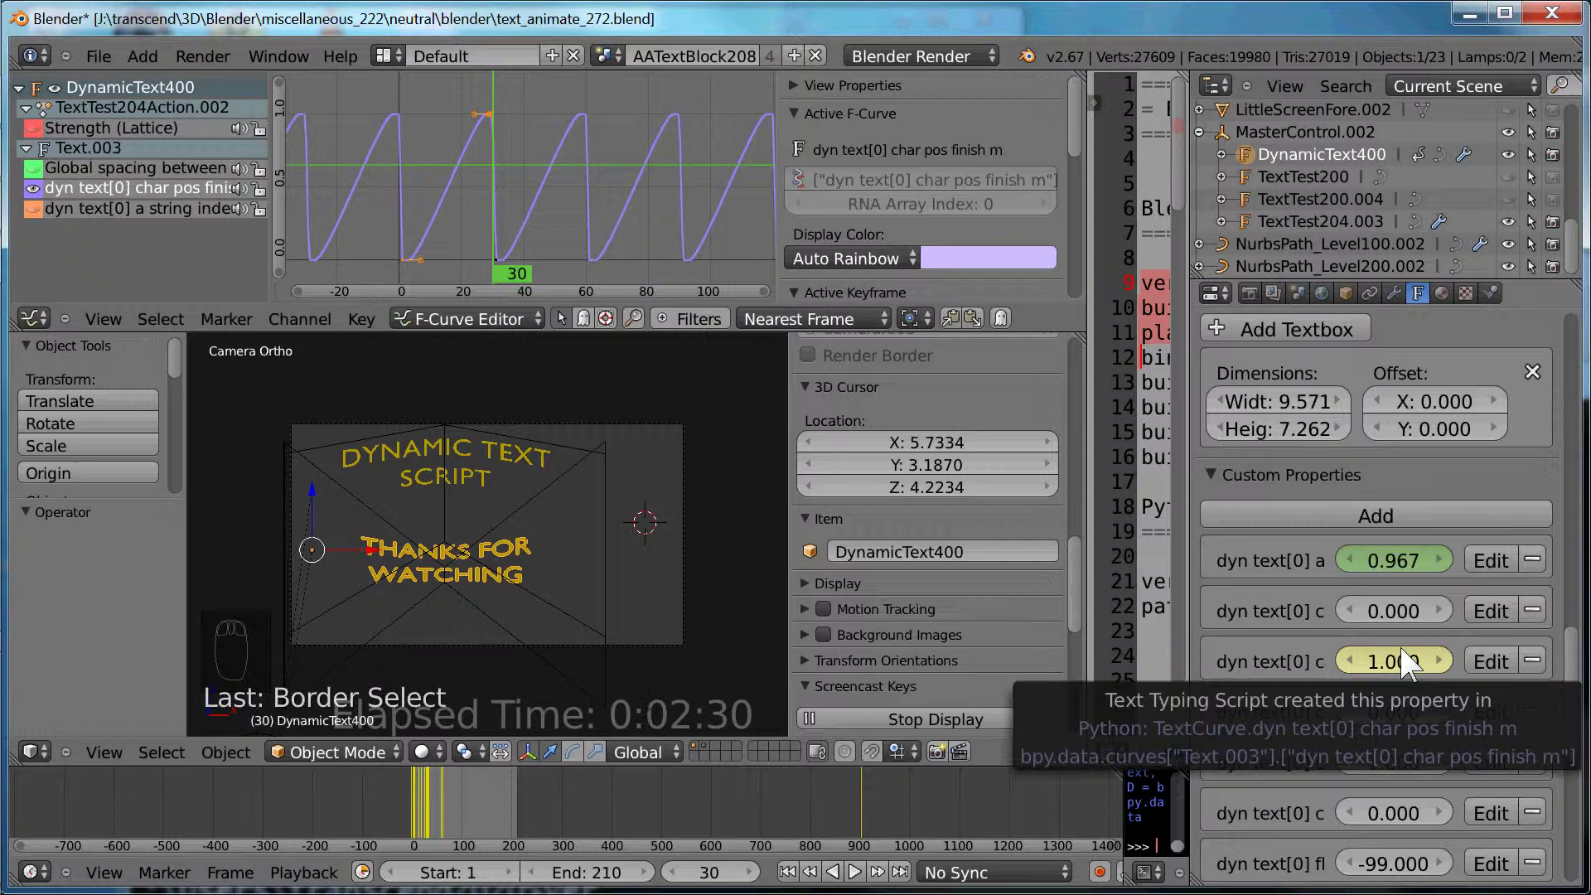
# - In the maximized Graph Editor, show the Strength (Lattice), global spacing and string index curves
pyautogui.hotkey('ctrl', 'Up')
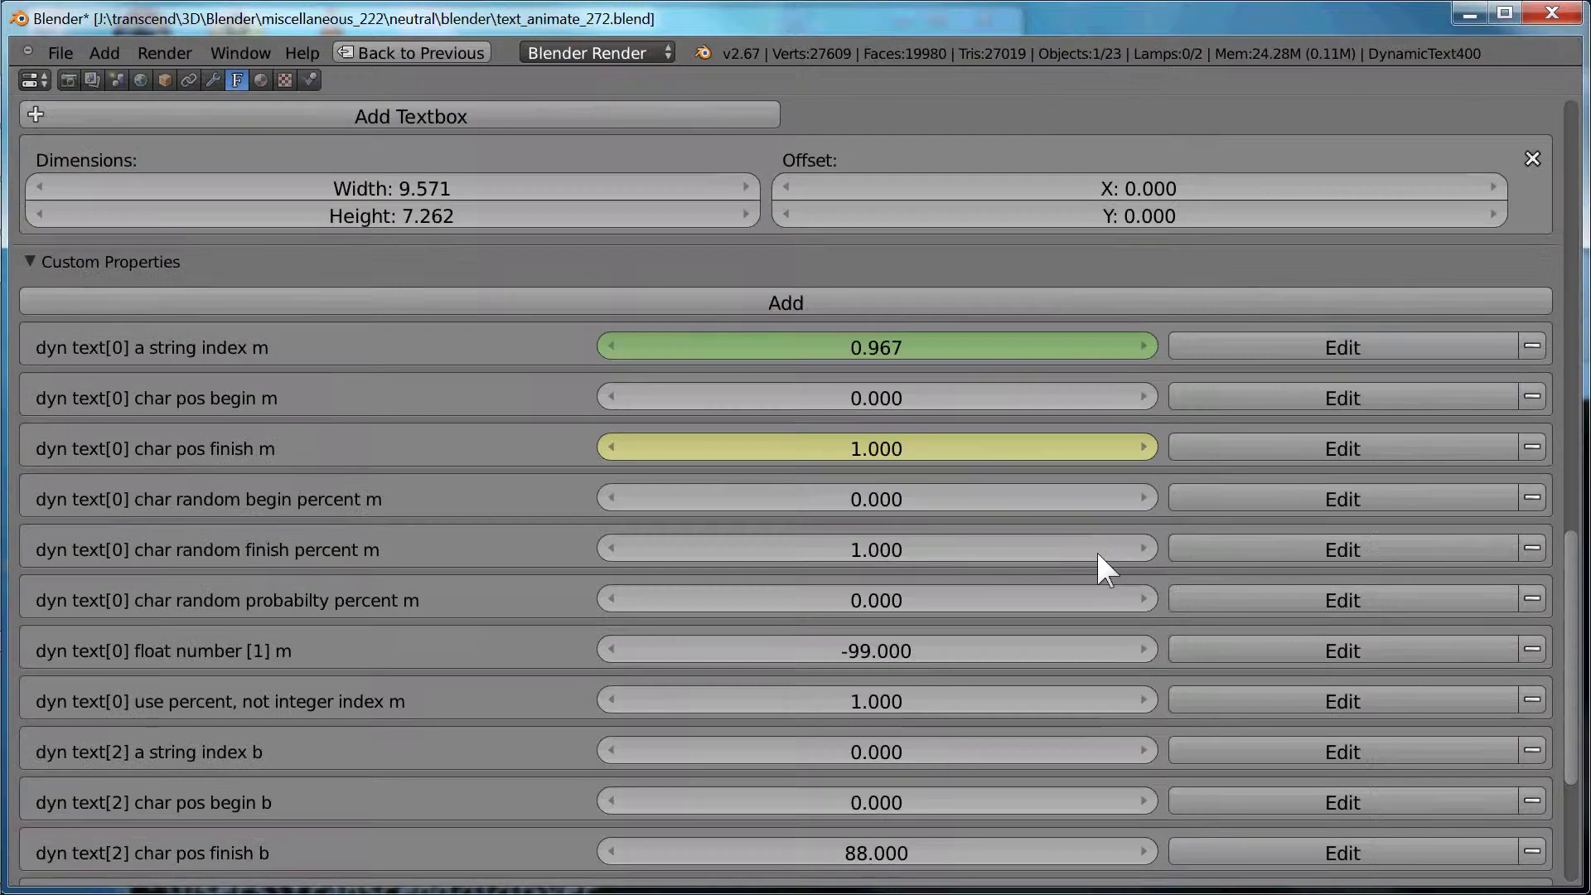
pyautogui.hotkey('ctrl', 'Down')
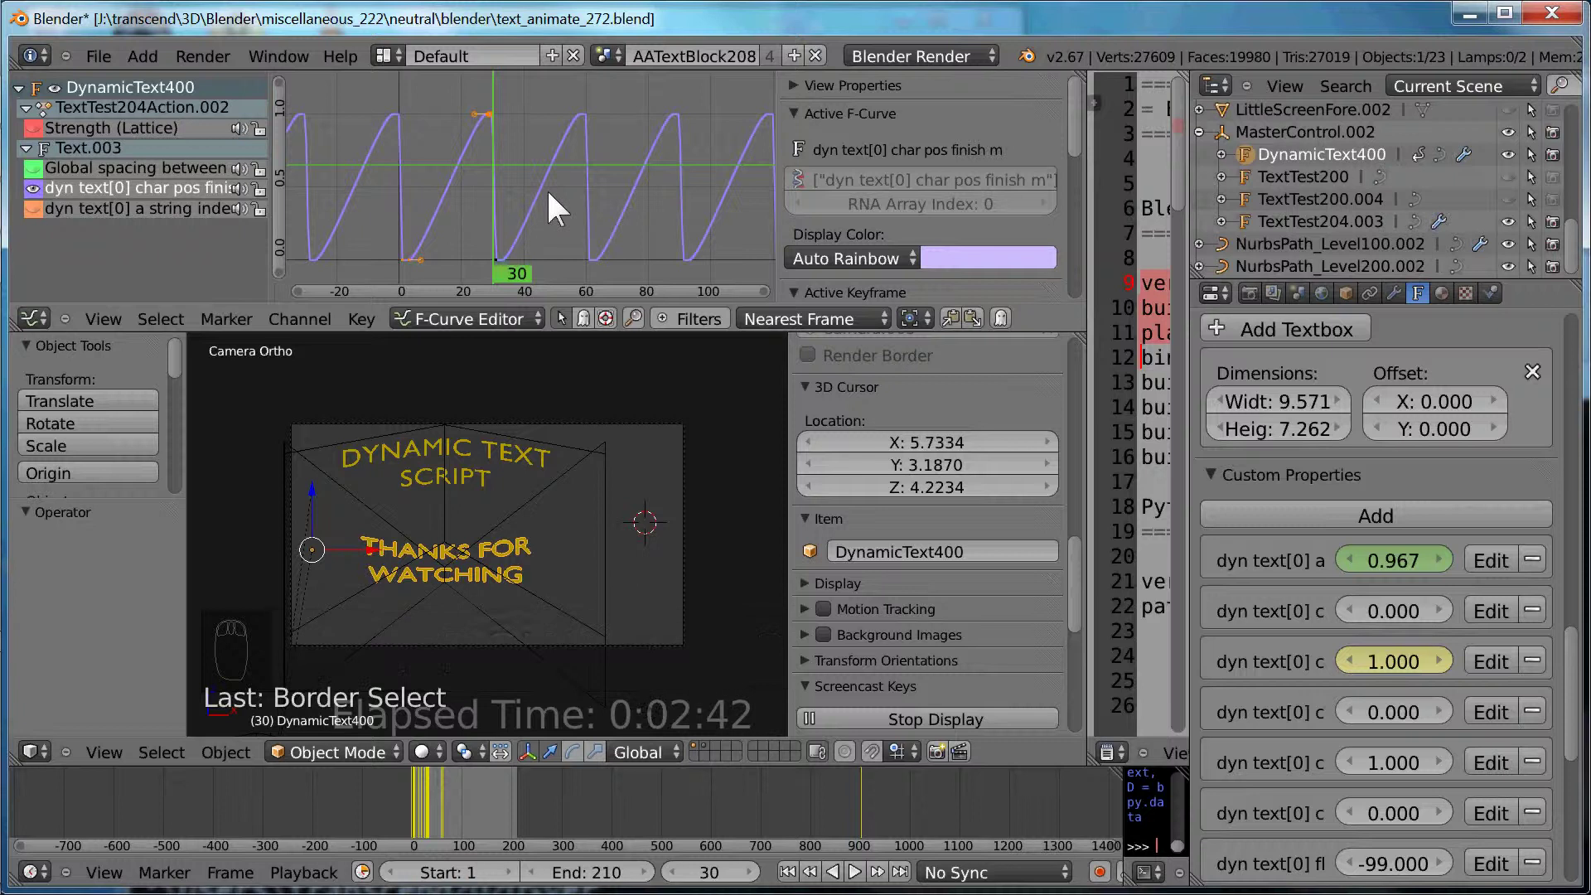
pyautogui.hotkey('ctrl', 'Up')
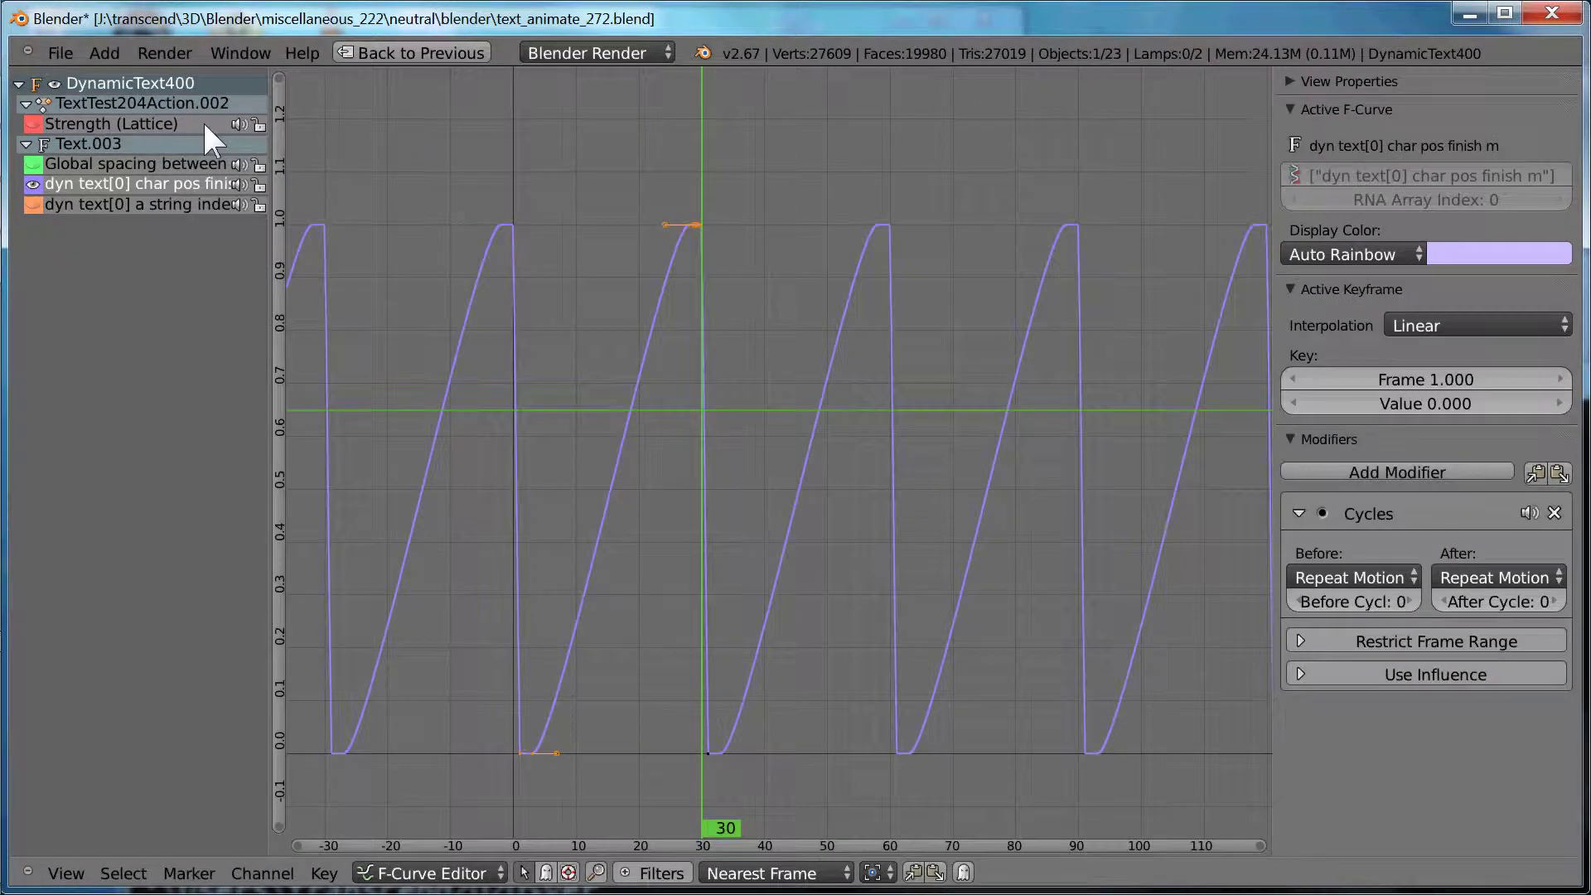
pyautogui.click(33, 124)
pyautogui.click(33, 165)
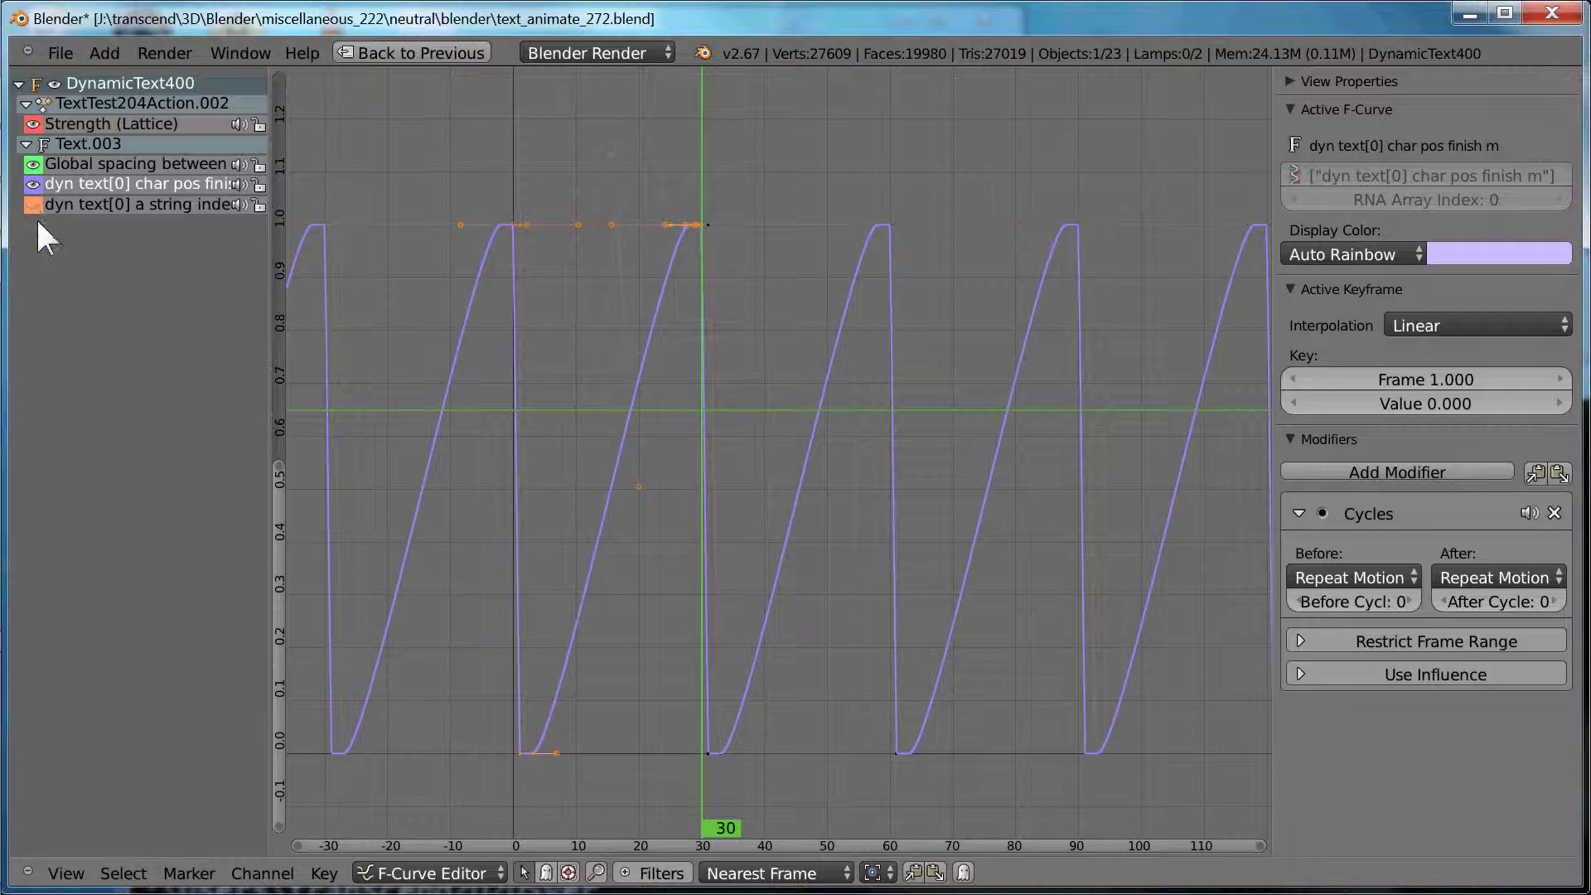
pyautogui.click(33, 204)
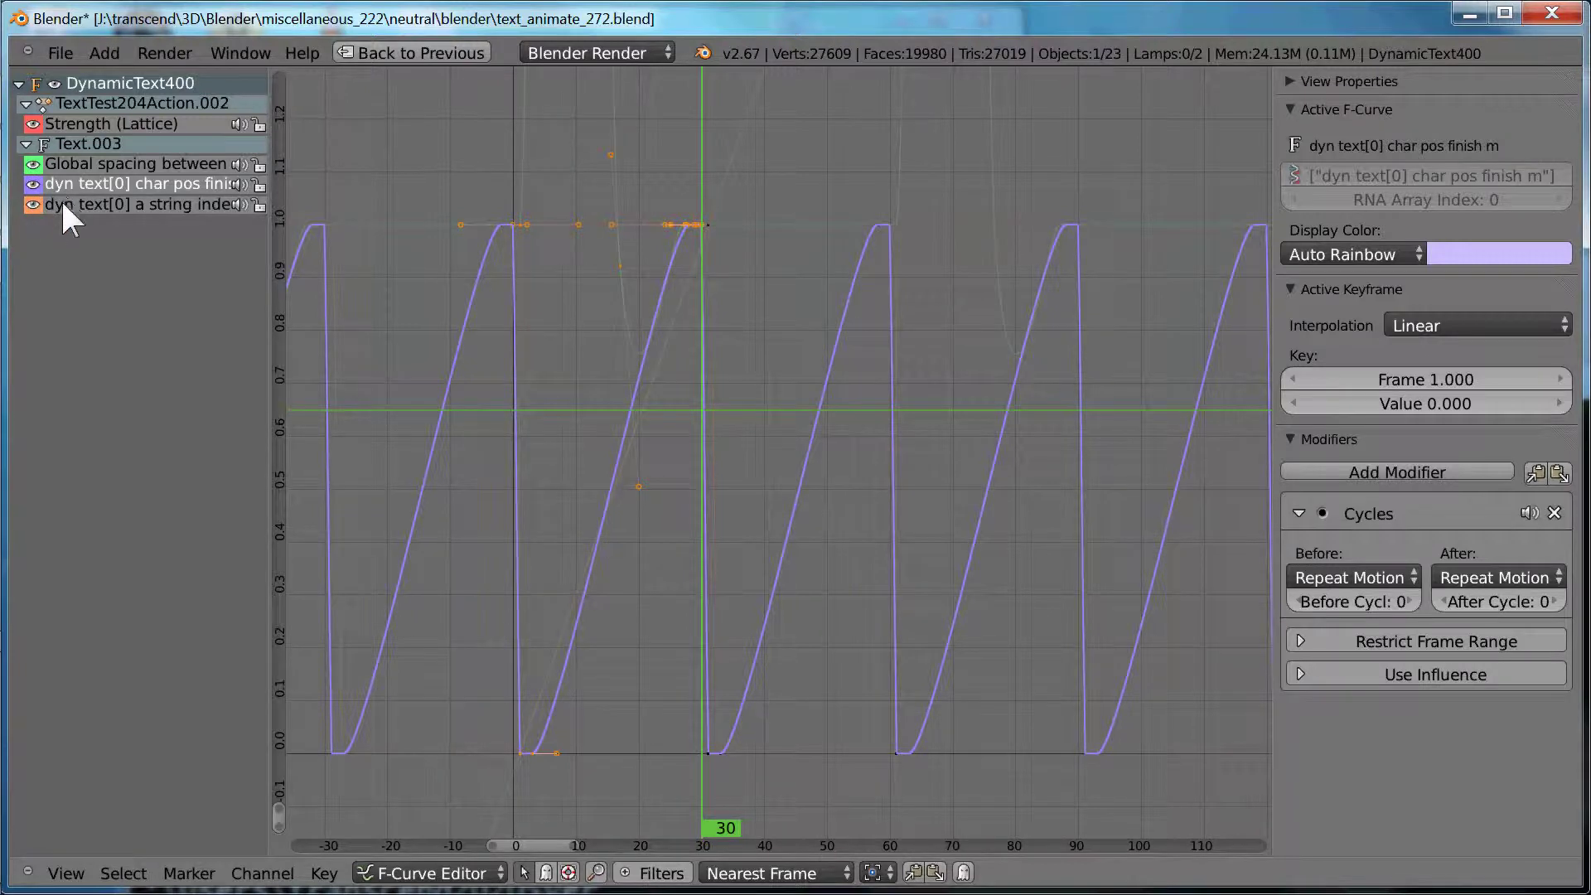
pyautogui.click(63, 205)
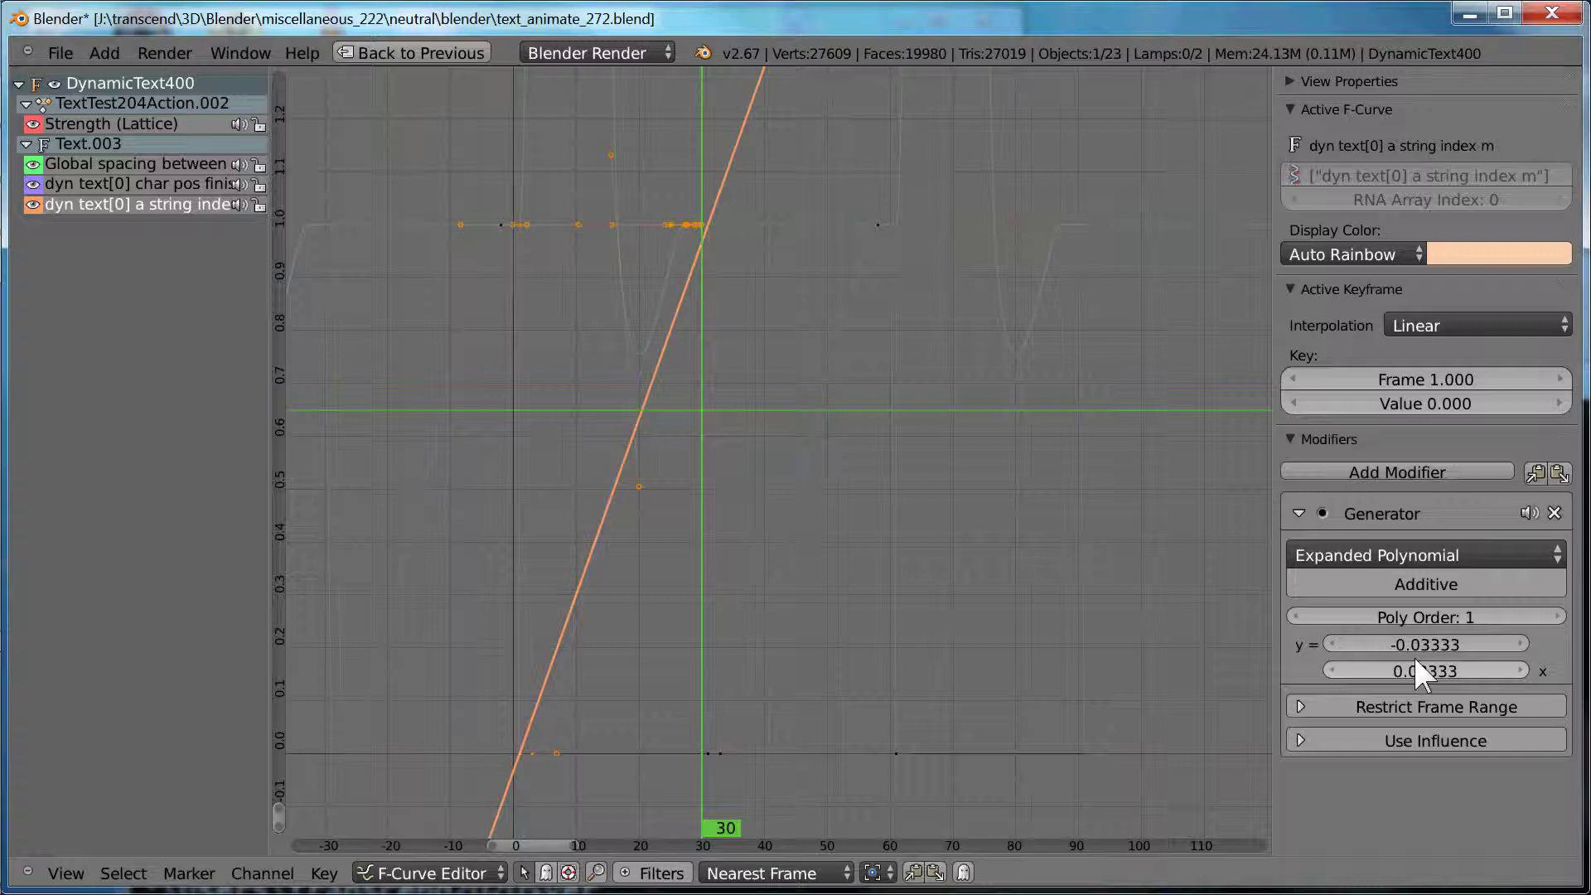
# - Inspect the char pos finish curve and box-select keyframes on the graph
pyautogui.click(179, 184)
pyautogui.press('b')
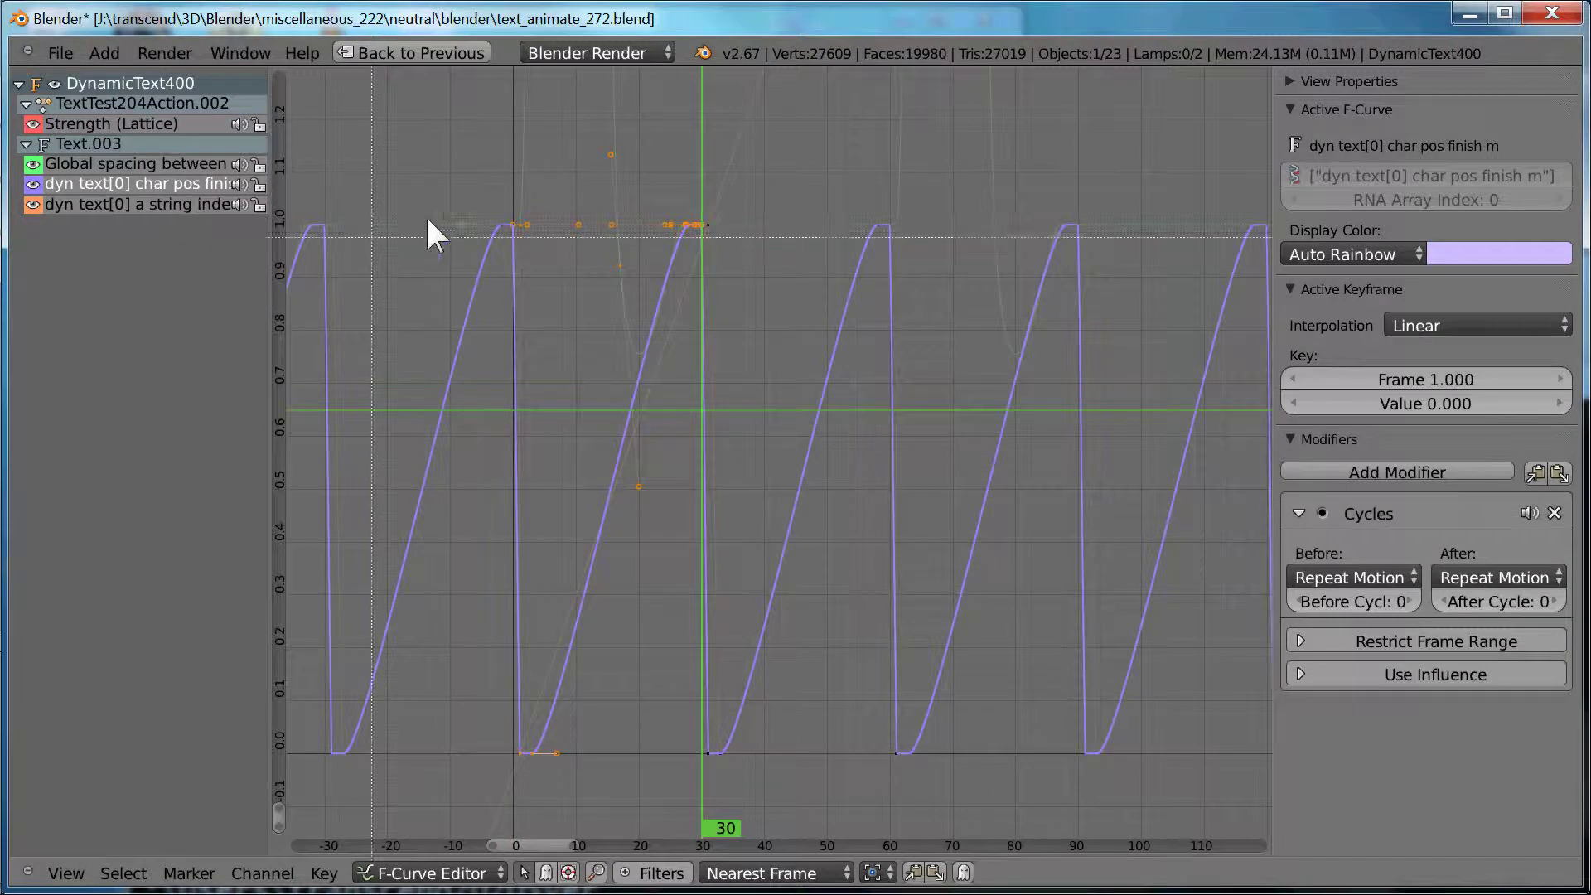
pyautogui.moveTo(479, 203); pyautogui.dragTo(726, 759)
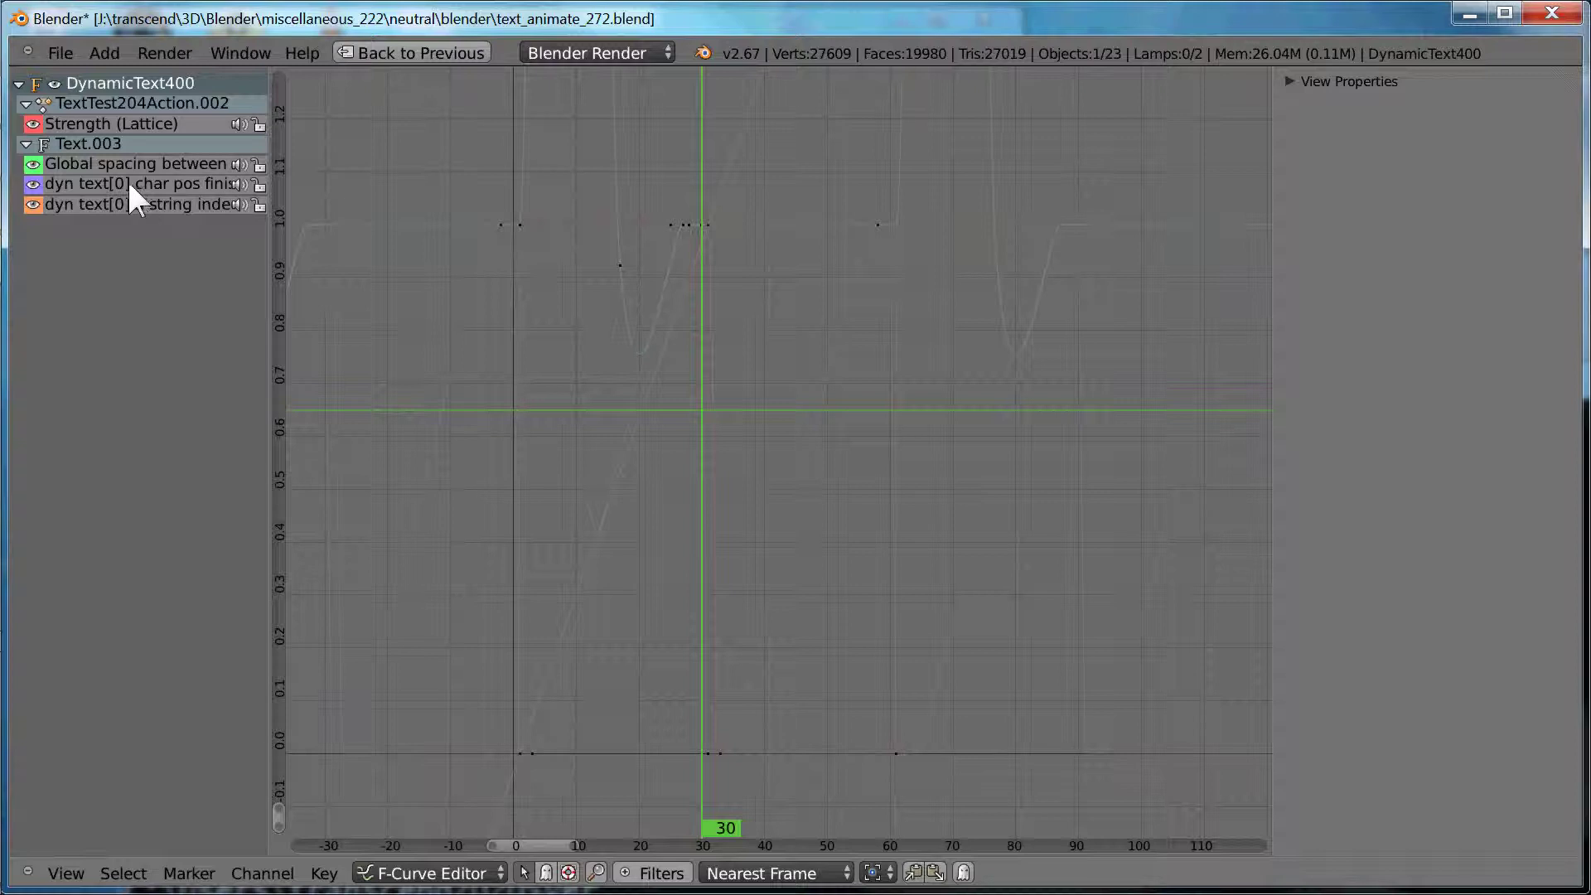
# - Select all four channels with char pos finish active, zoom out to full heights, and restore the layout
pyautogui.click(133, 204)
pyautogui.click(126, 183)
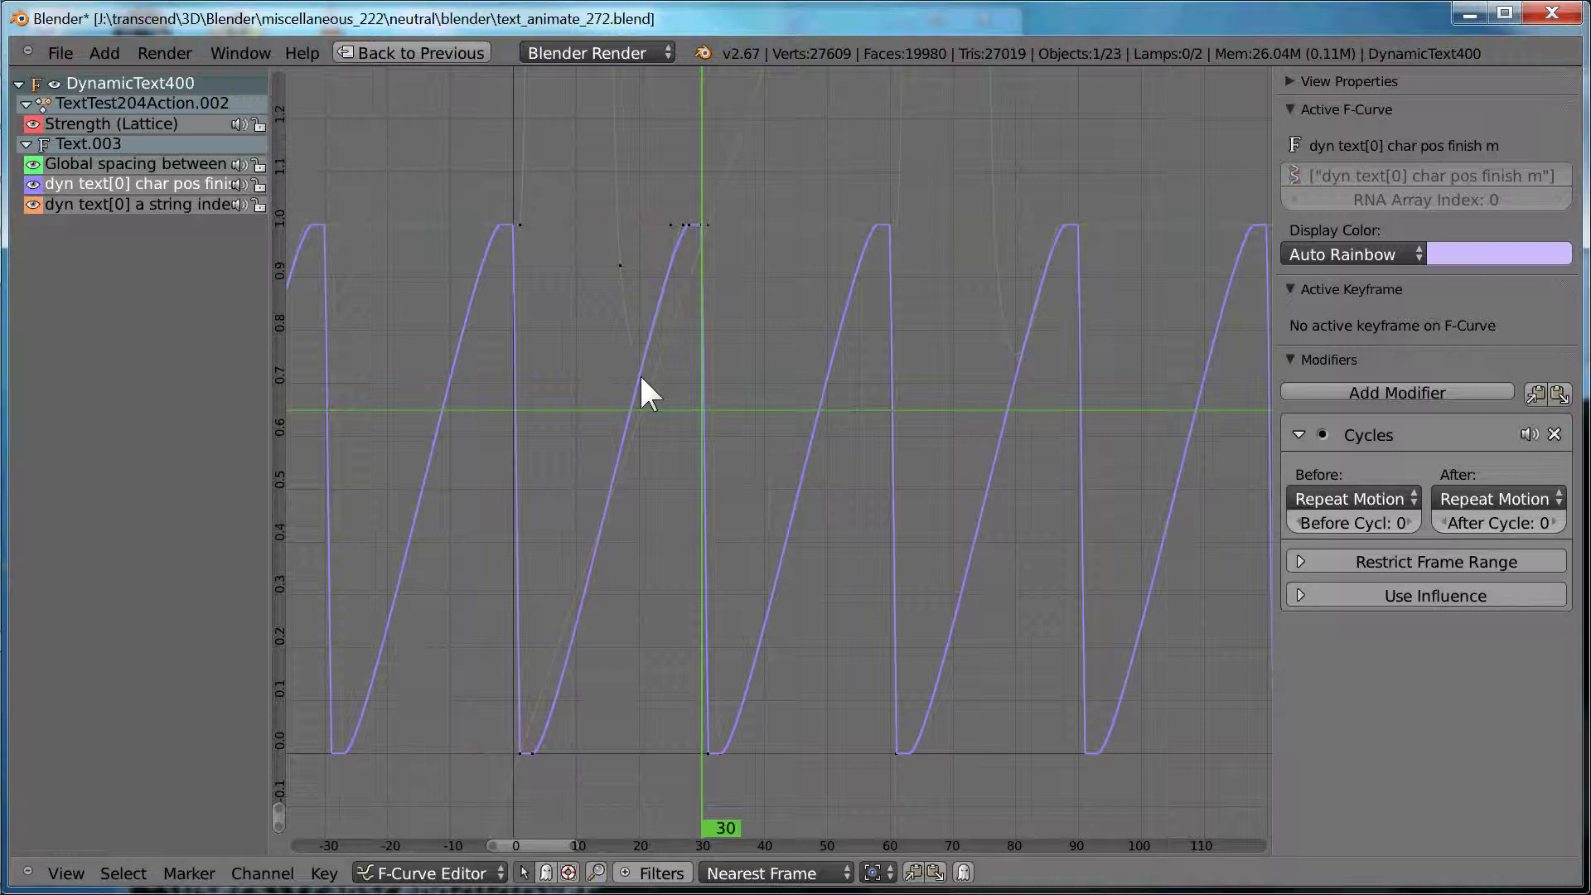
pyautogui.keyDown('shift'); pyautogui.click(160, 124); pyautogui.keyUp('shift')
pyautogui.keyDown('shift'); pyautogui.click(166, 163); pyautogui.keyUp('shift')
pyautogui.keyDown('shift'); pyautogui.click(171, 204); pyautogui.keyUp('shift')
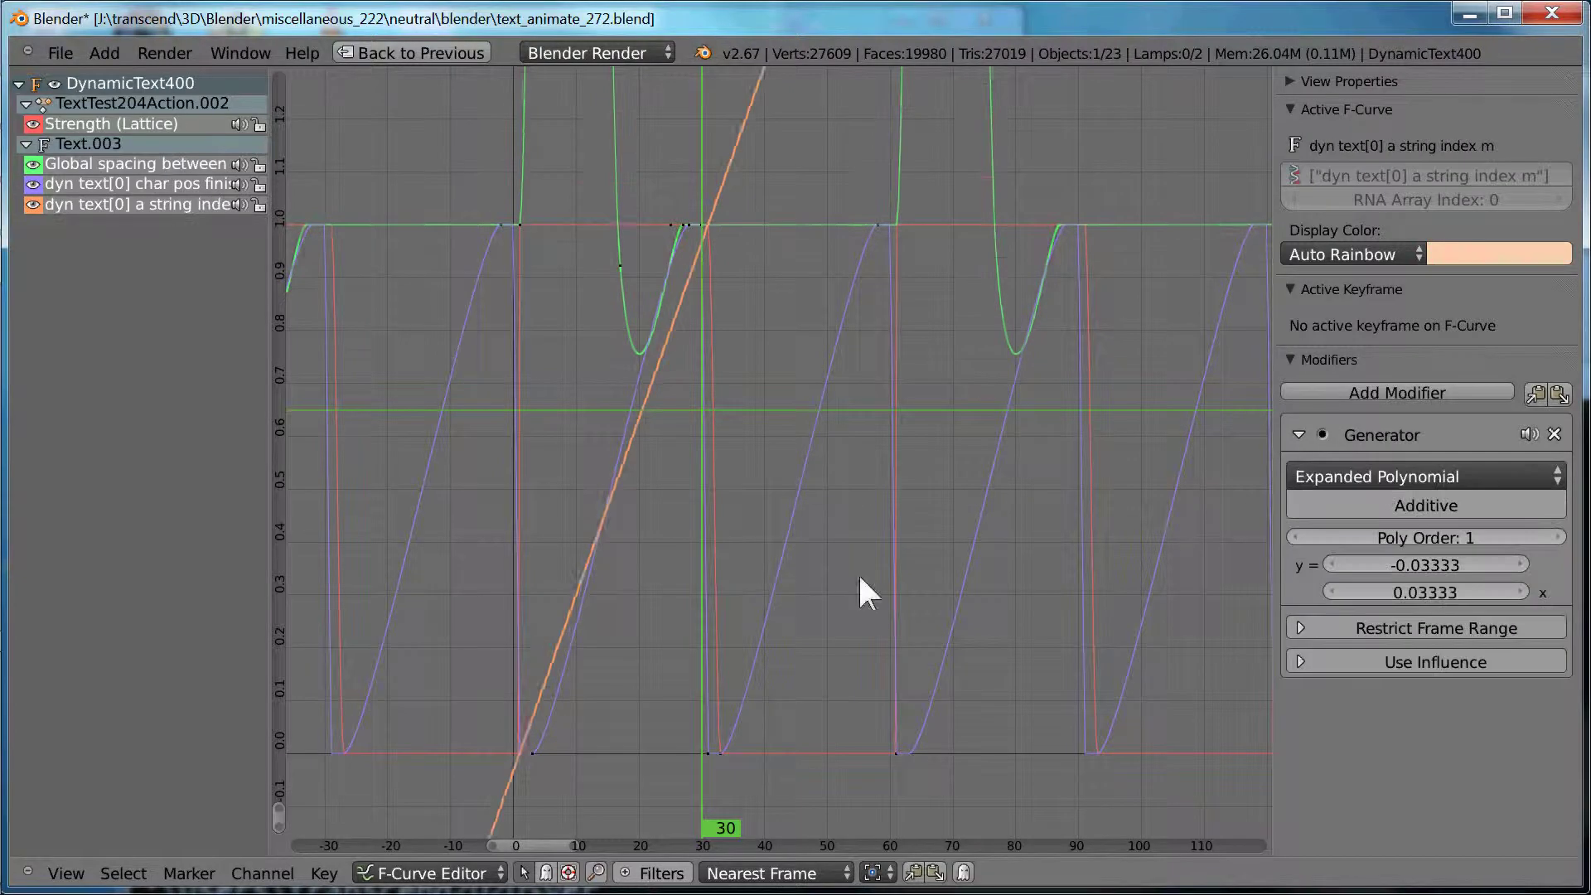
pyautogui.keyDown('ctrl'); pyautogui.moveTo(860, 579); pyautogui.dragTo(866, 663, button='middle'); pyautogui.keyUp('ctrl')
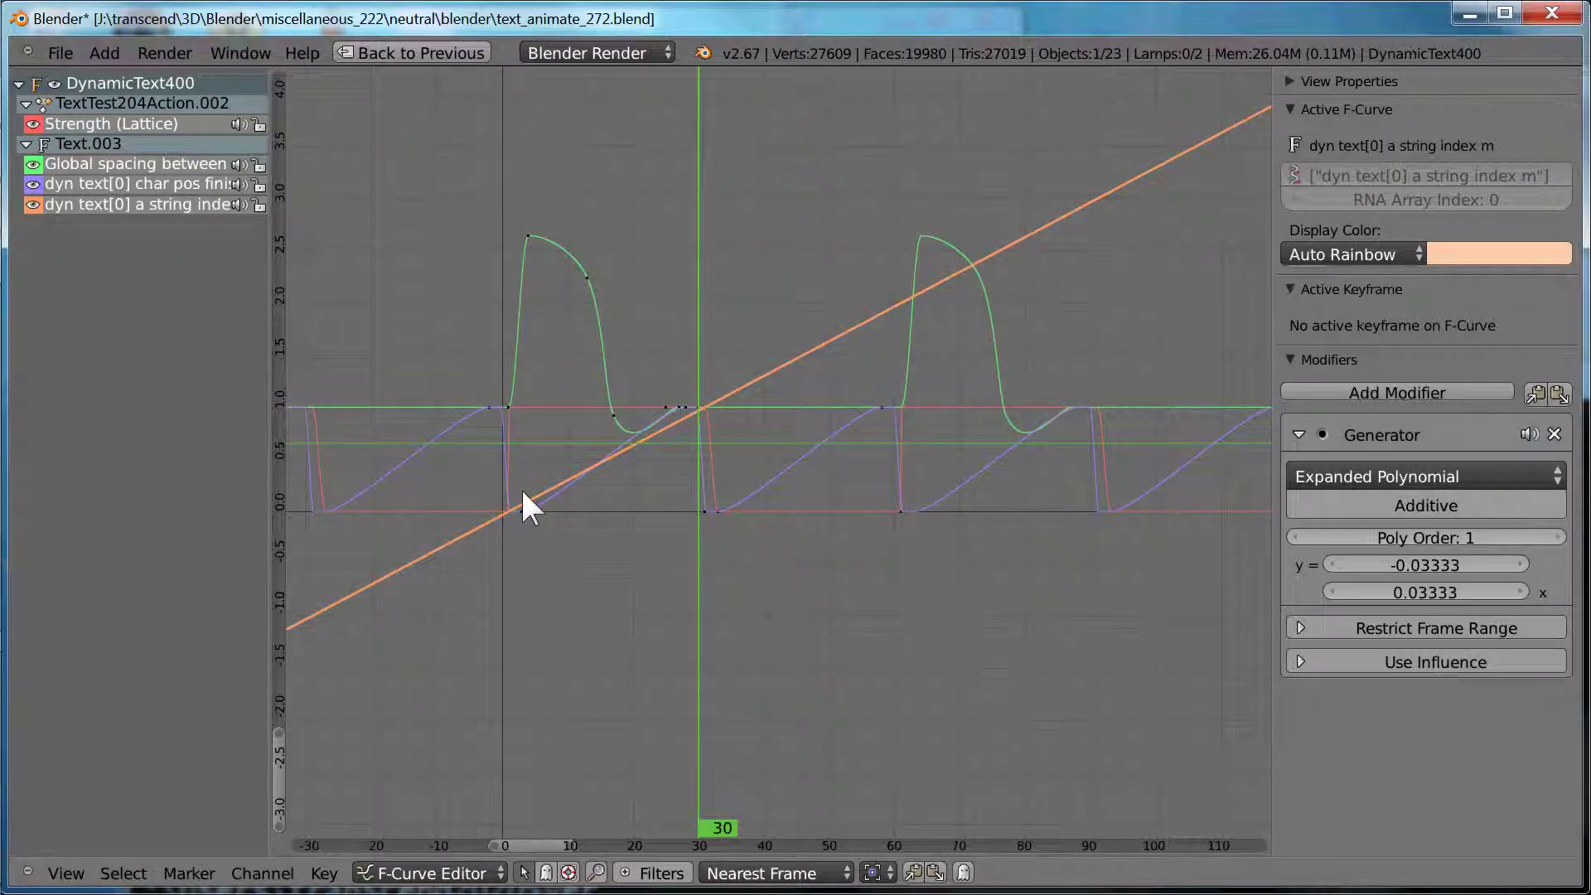
pyautogui.click(189, 185)
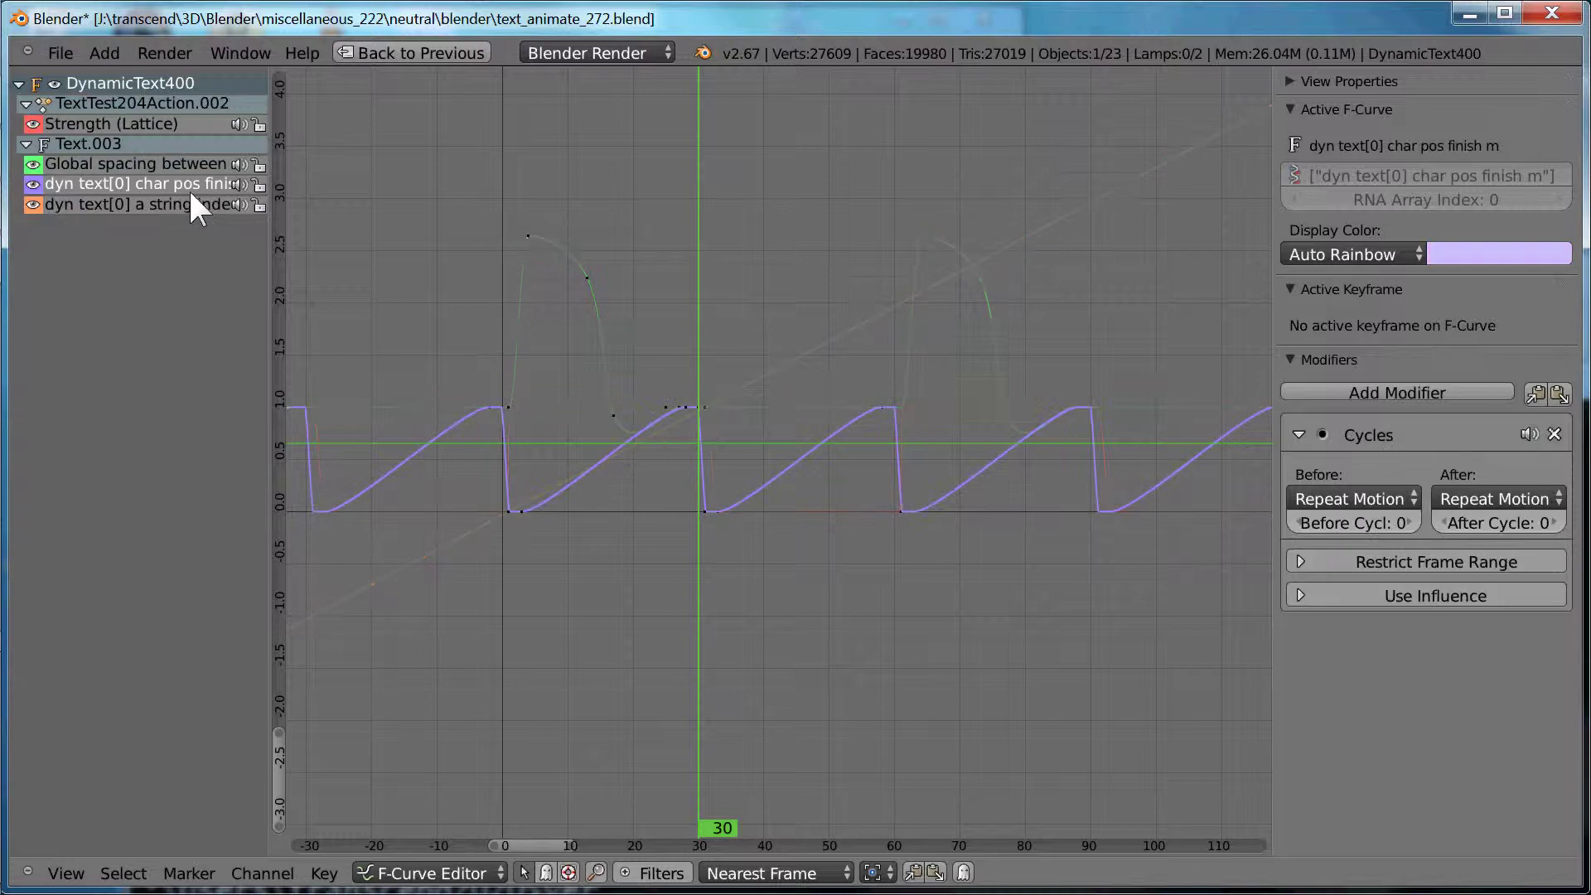
pyautogui.hotkey('ctrl', 'Down')
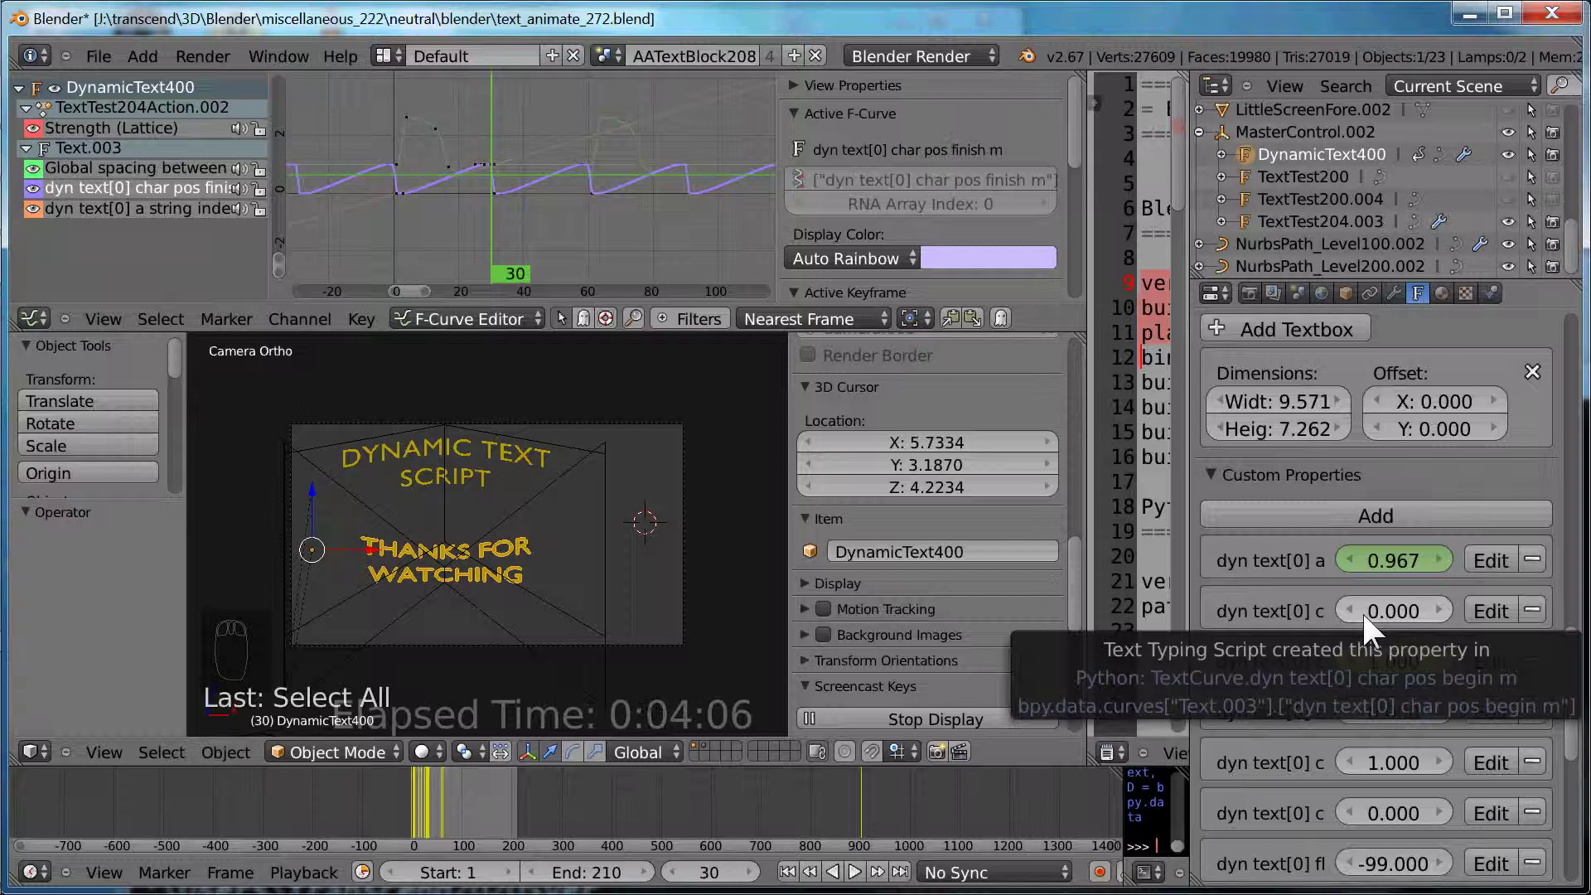
# - Load A_DynamicText_208.py into the maximized text editor and run it with Run Script
pyautogui.click(1143, 486)
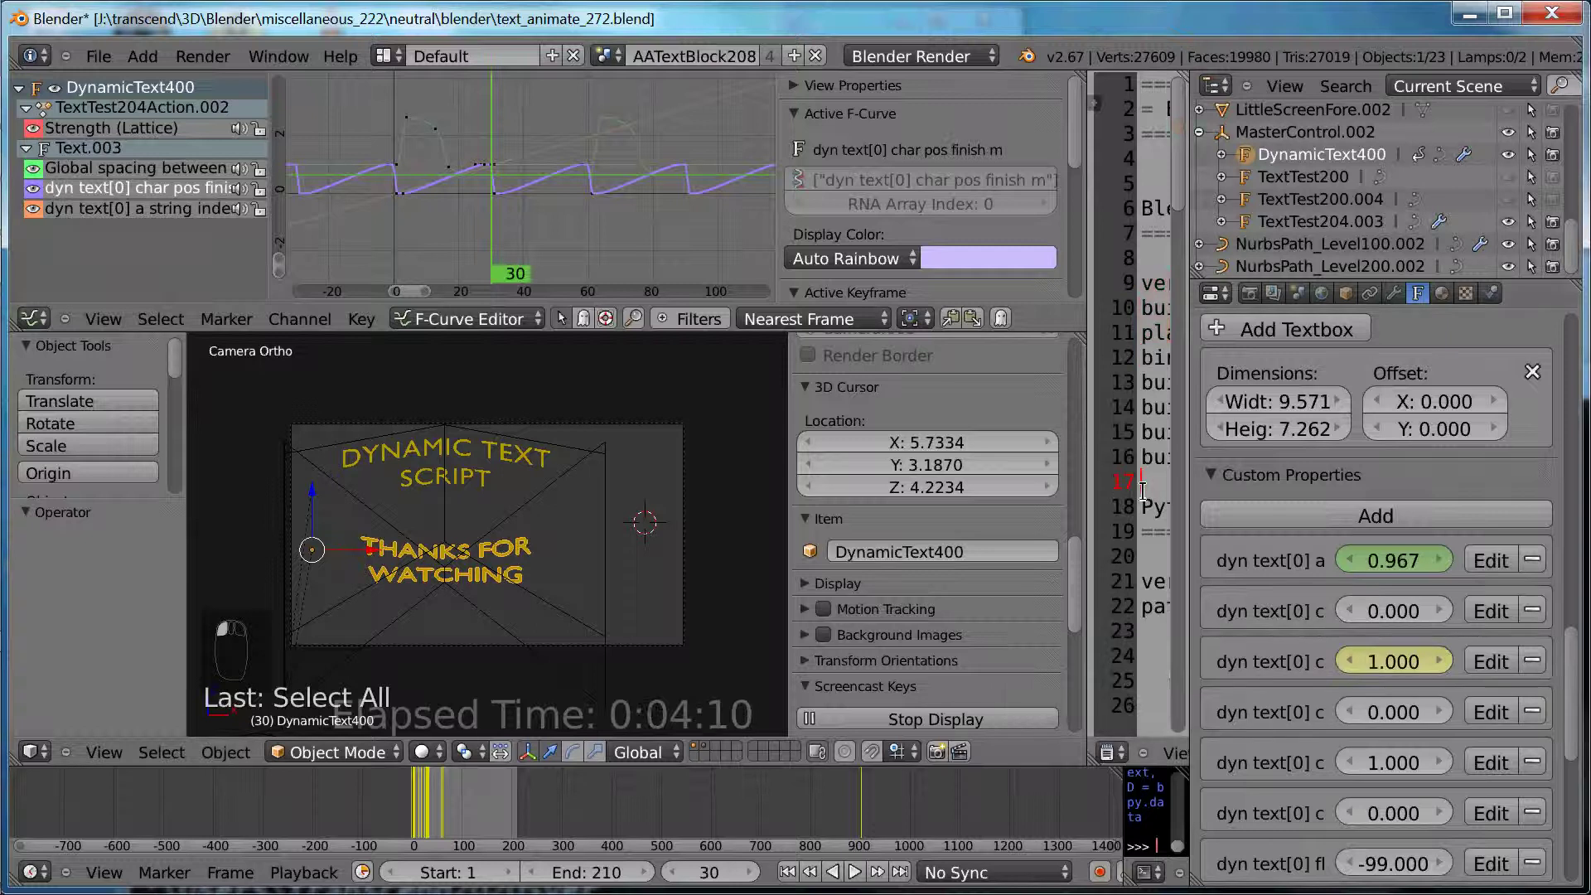
pyautogui.hotkey('ctrl', 'Up')
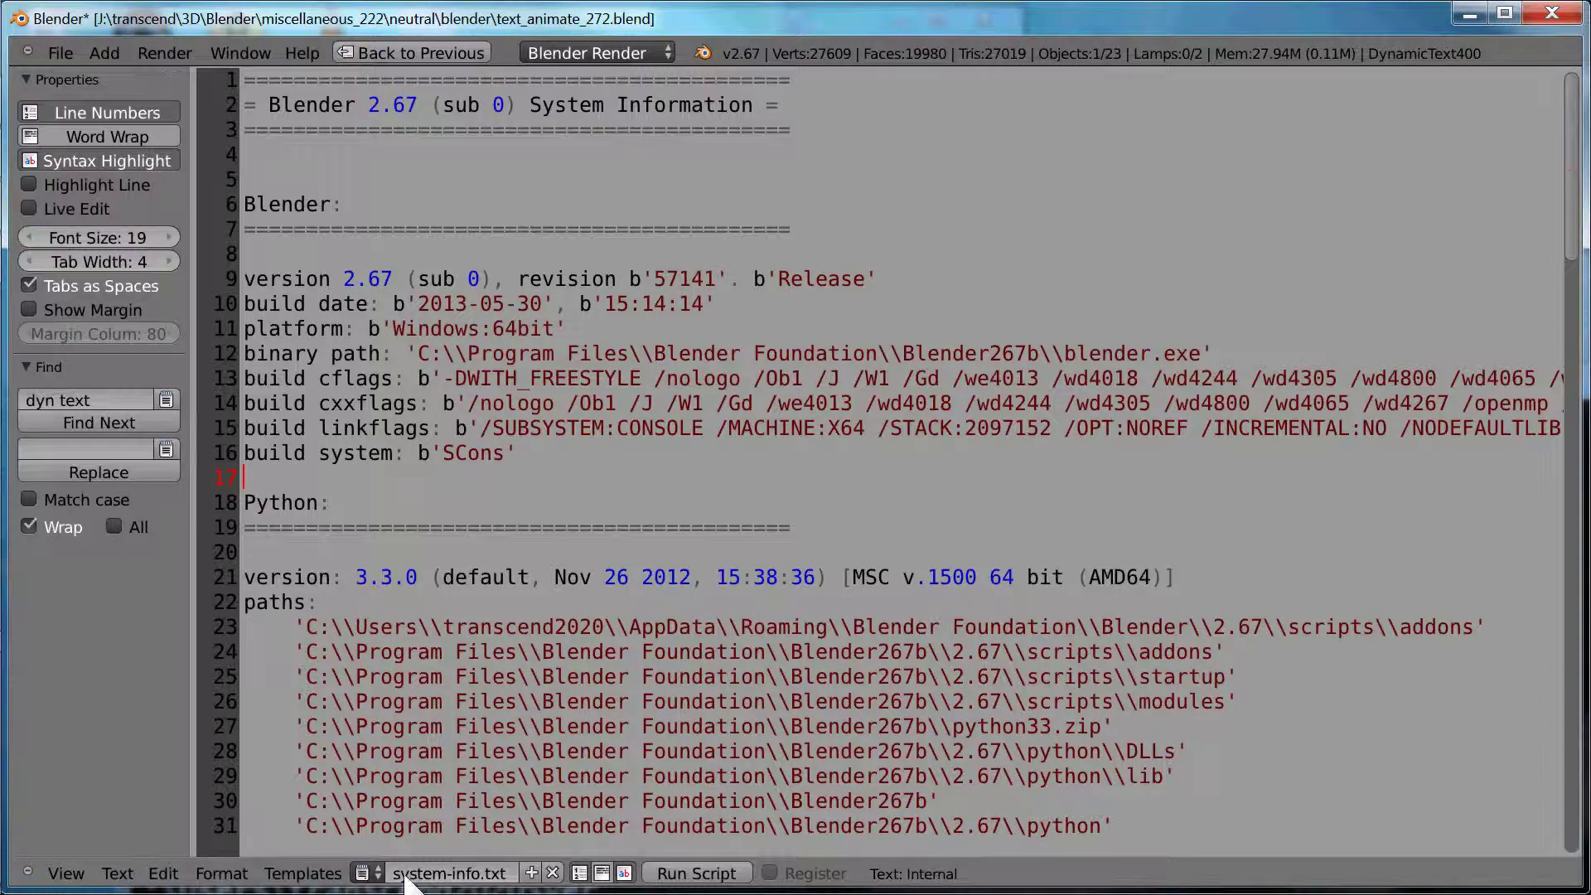
pyautogui.click(365, 873)
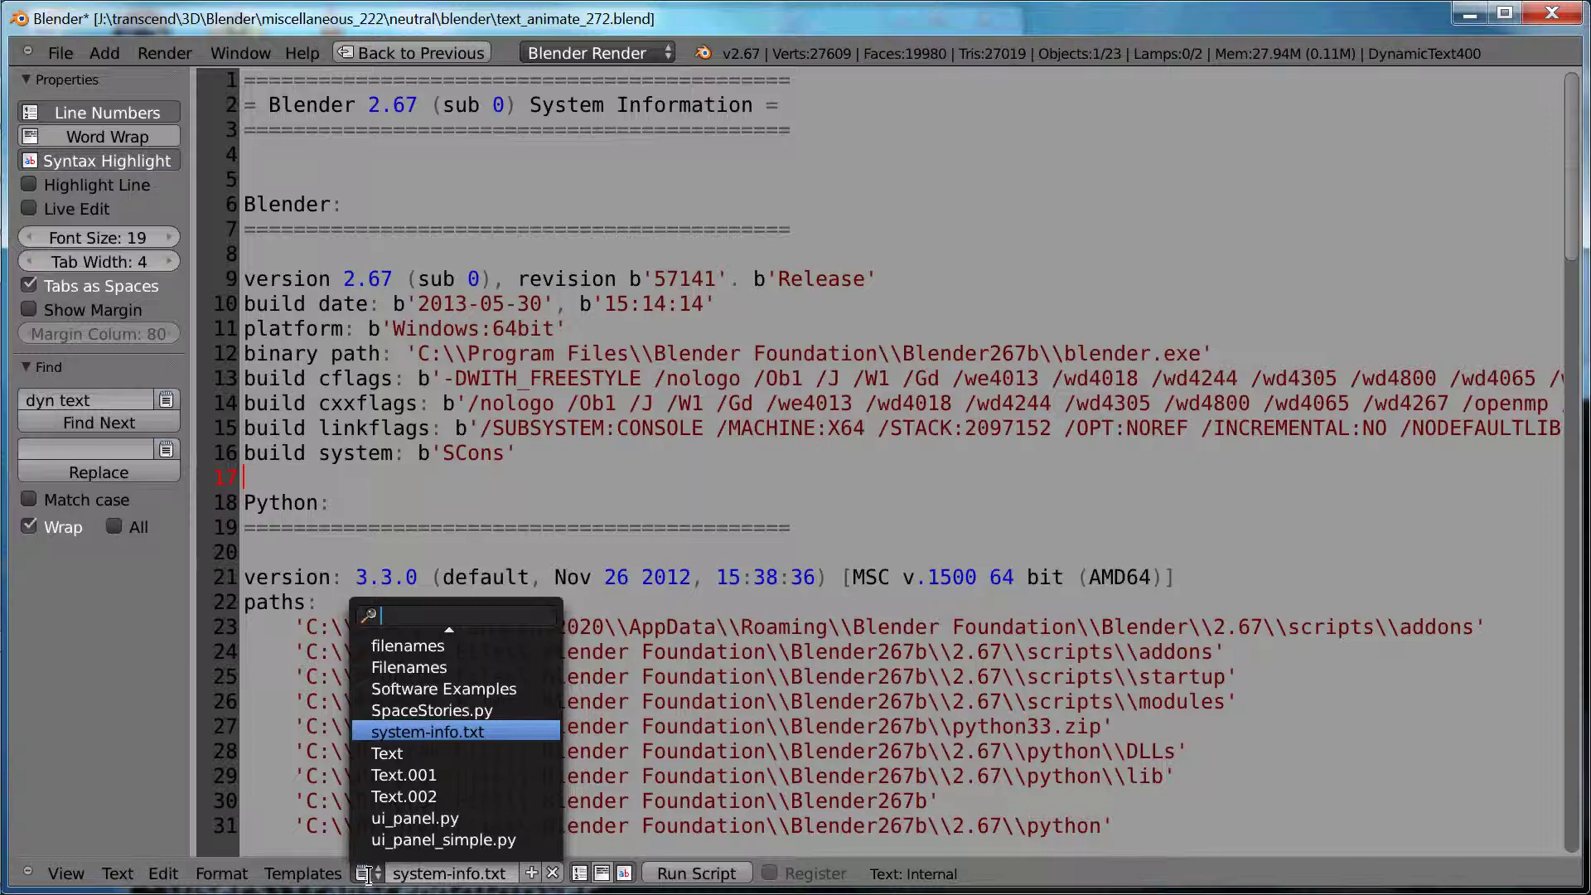
pyautogui.write('a')
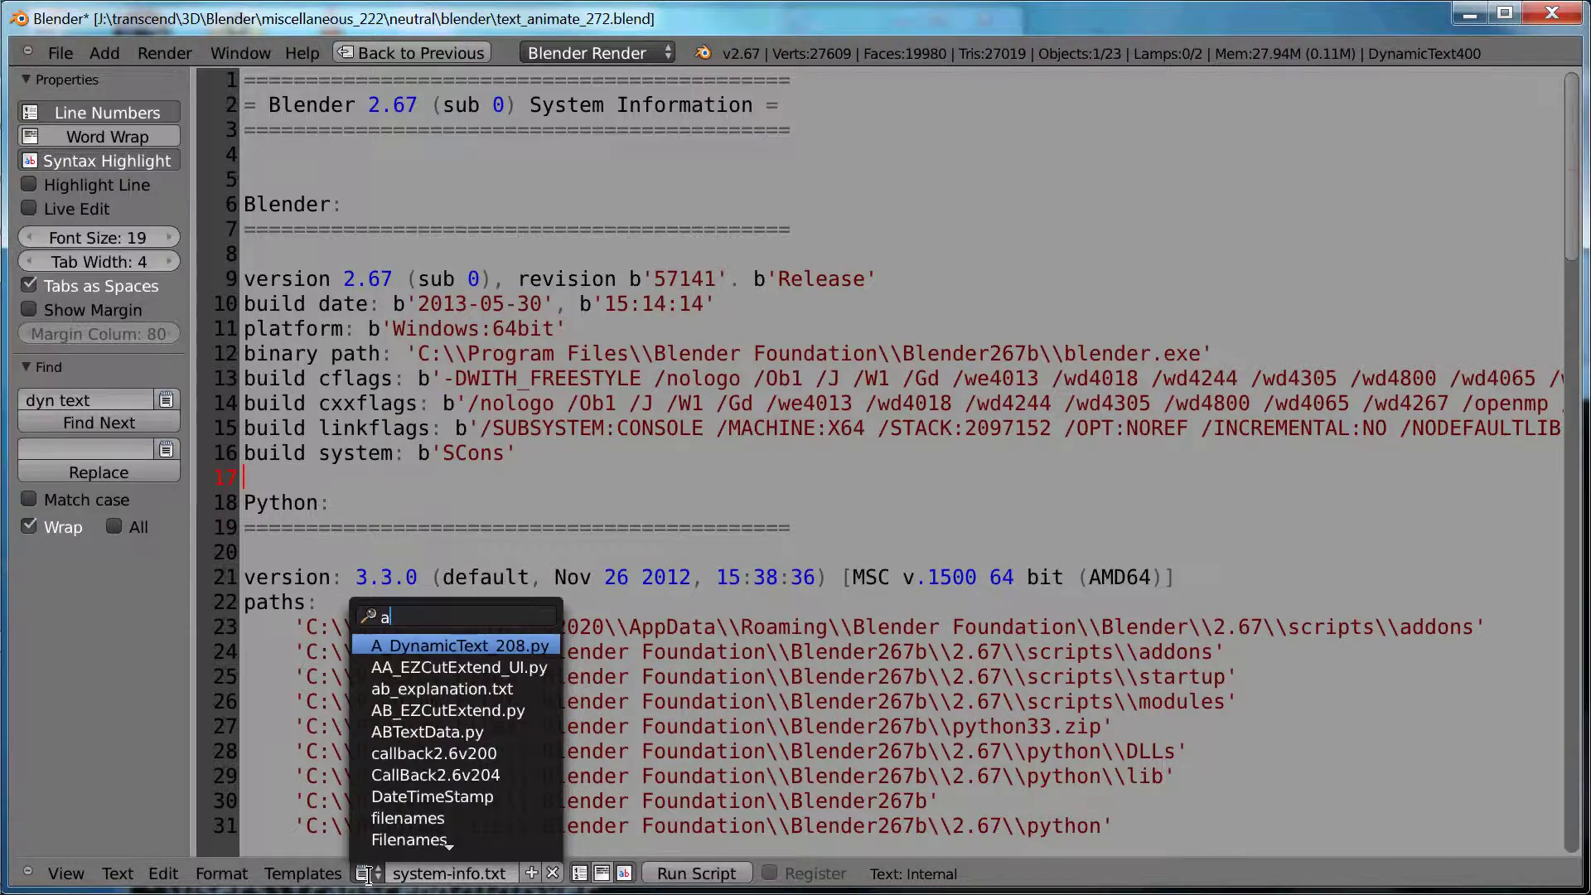
pyautogui.click(418, 645)
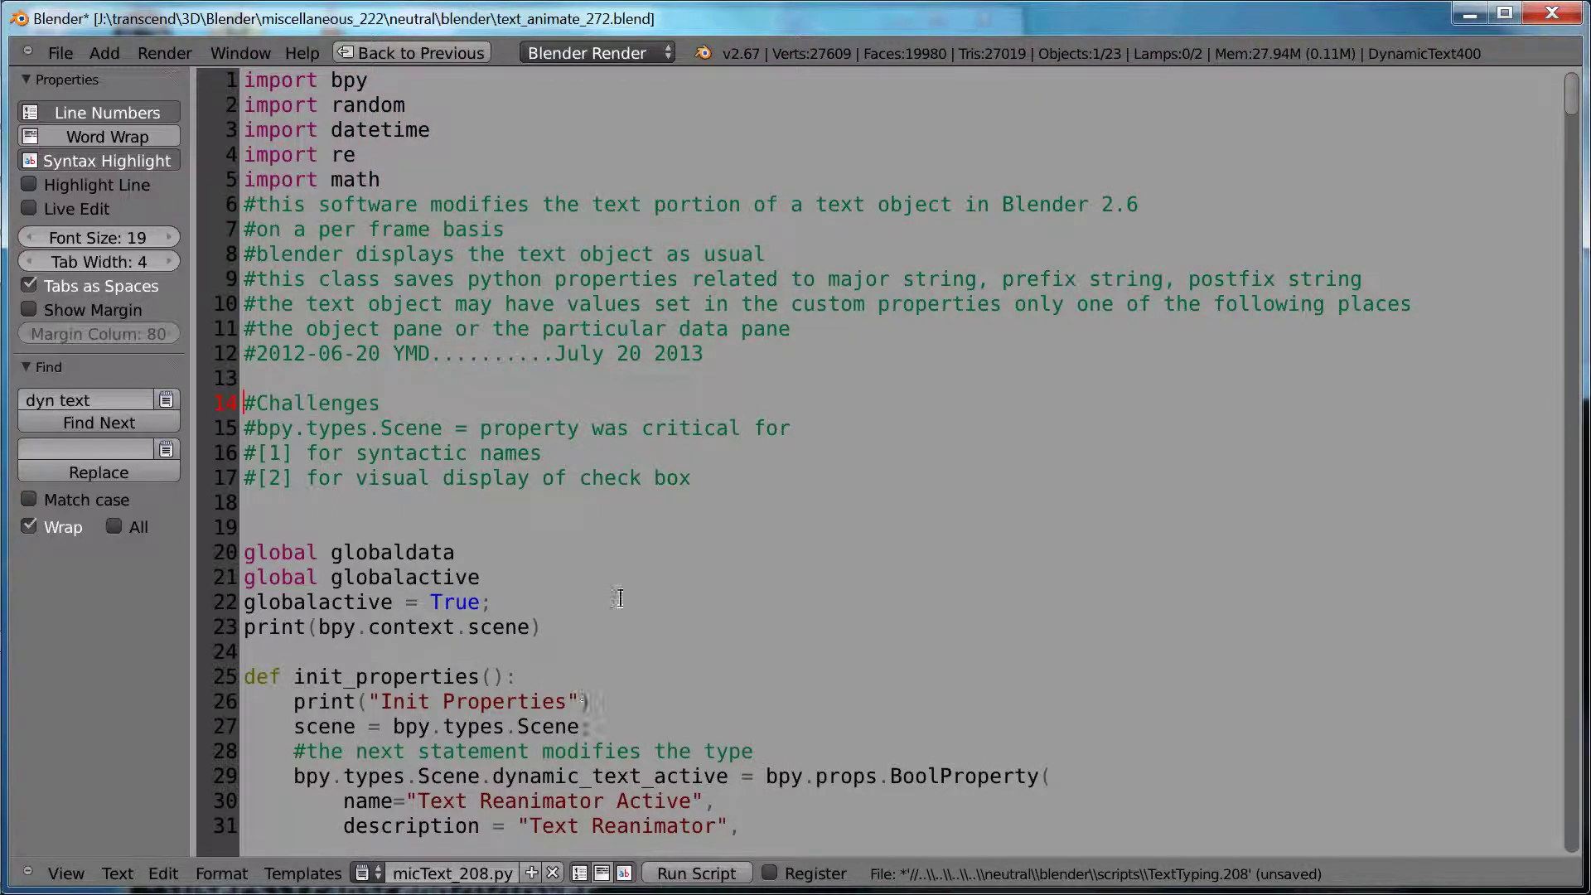
pyautogui.rightClick(617, 597)
pyautogui.click(620, 649)
# - Check the Scene tab's Custom Properties, then maximize the dynamic text script to fill the window
pyautogui.hotkey('ctrl', 'Down')
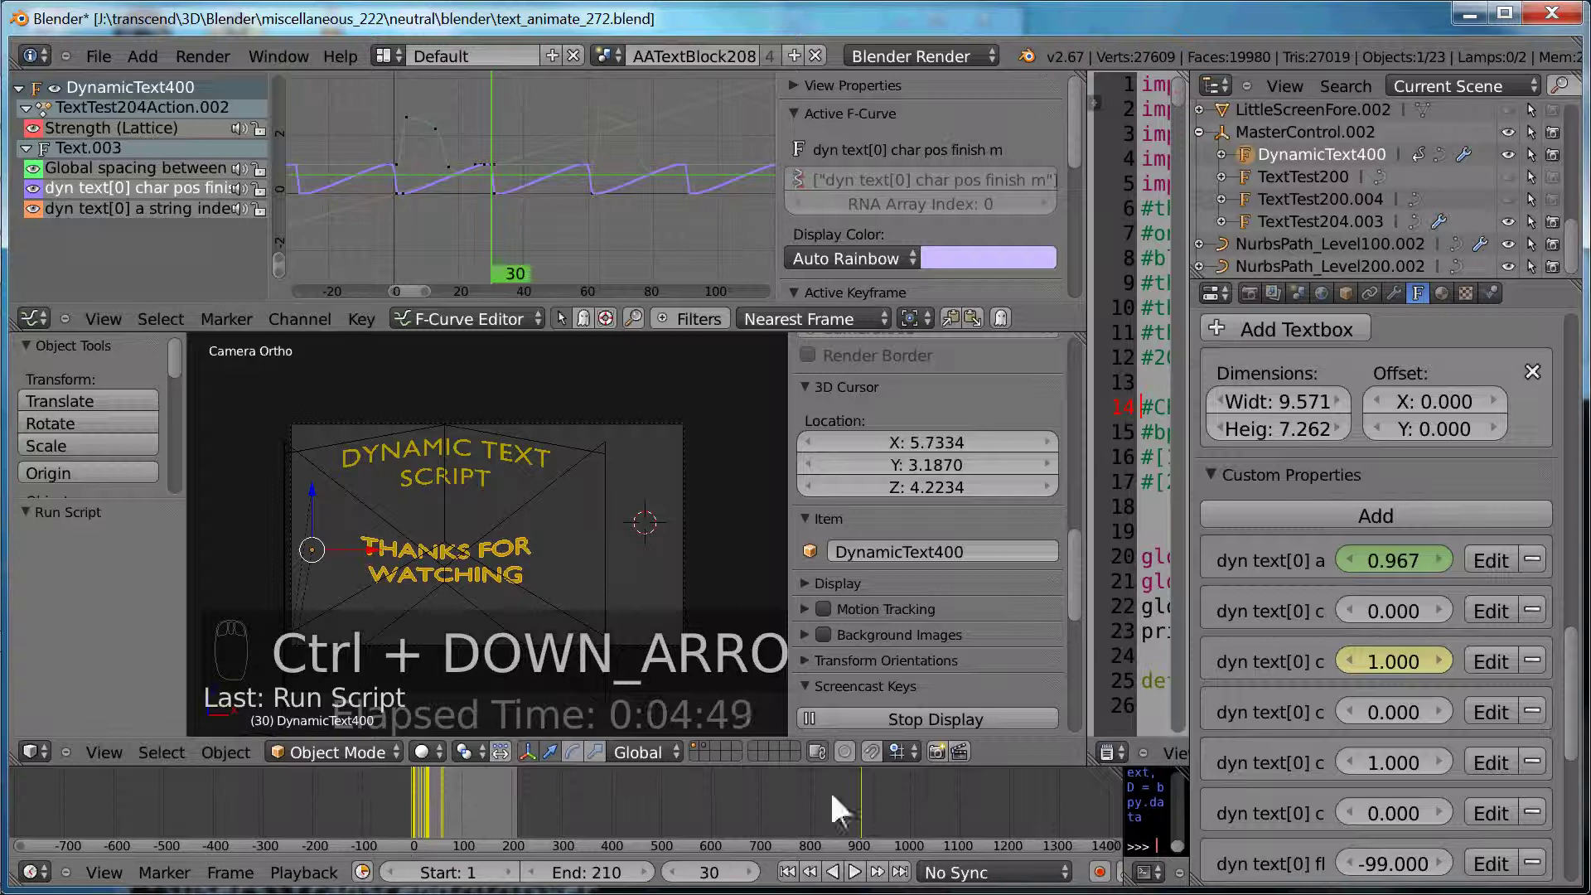
pyautogui.moveTo(1078, 612); pyautogui.dragTo(1081, 655)
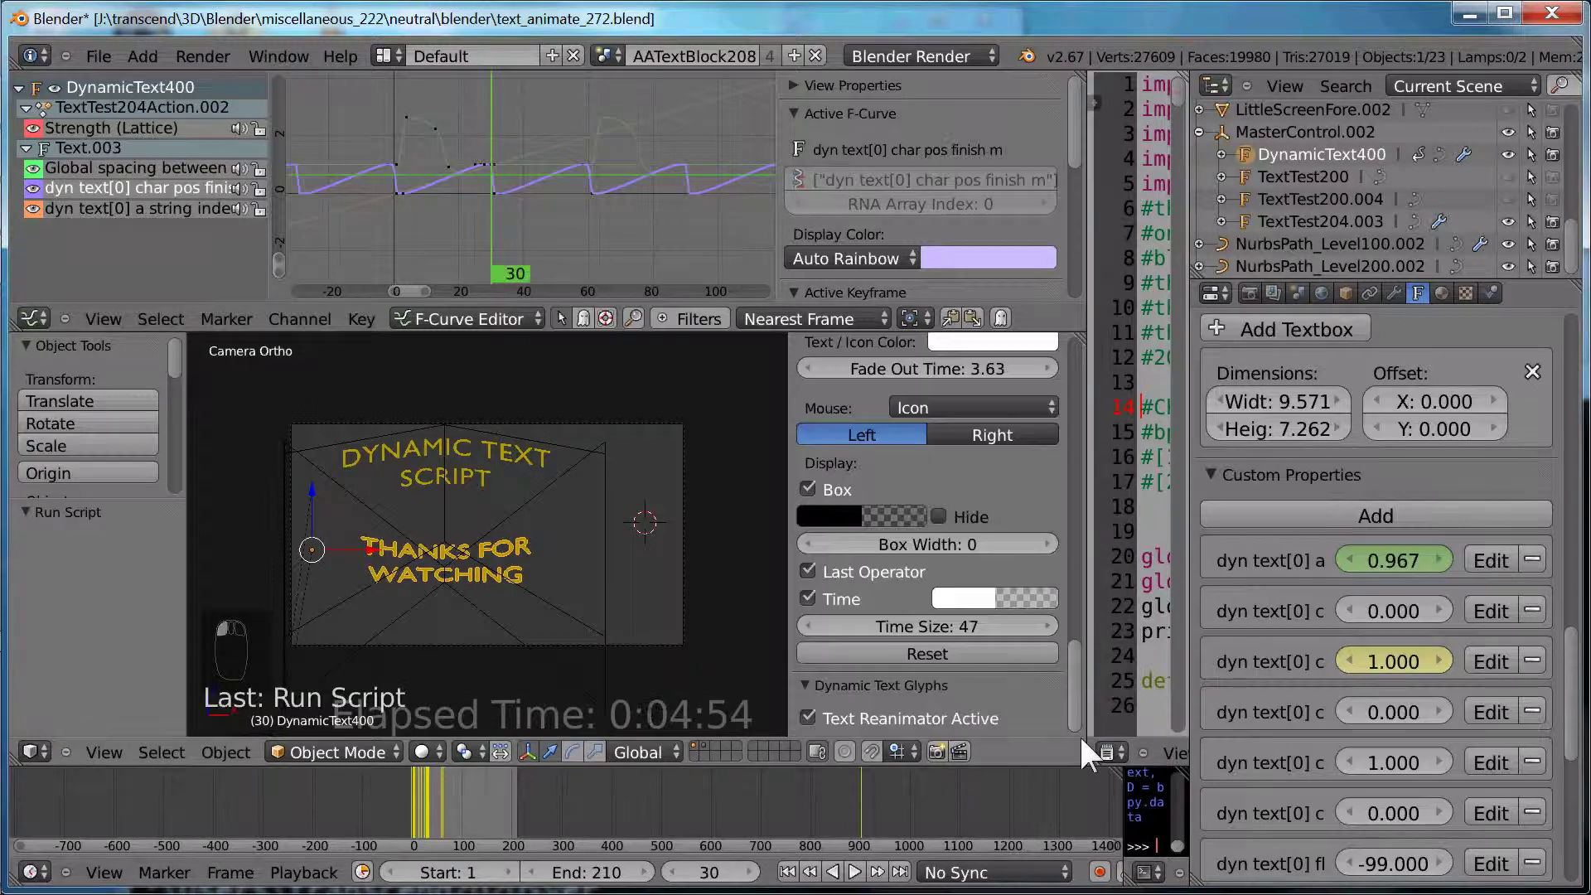
pyautogui.click(1271, 293)
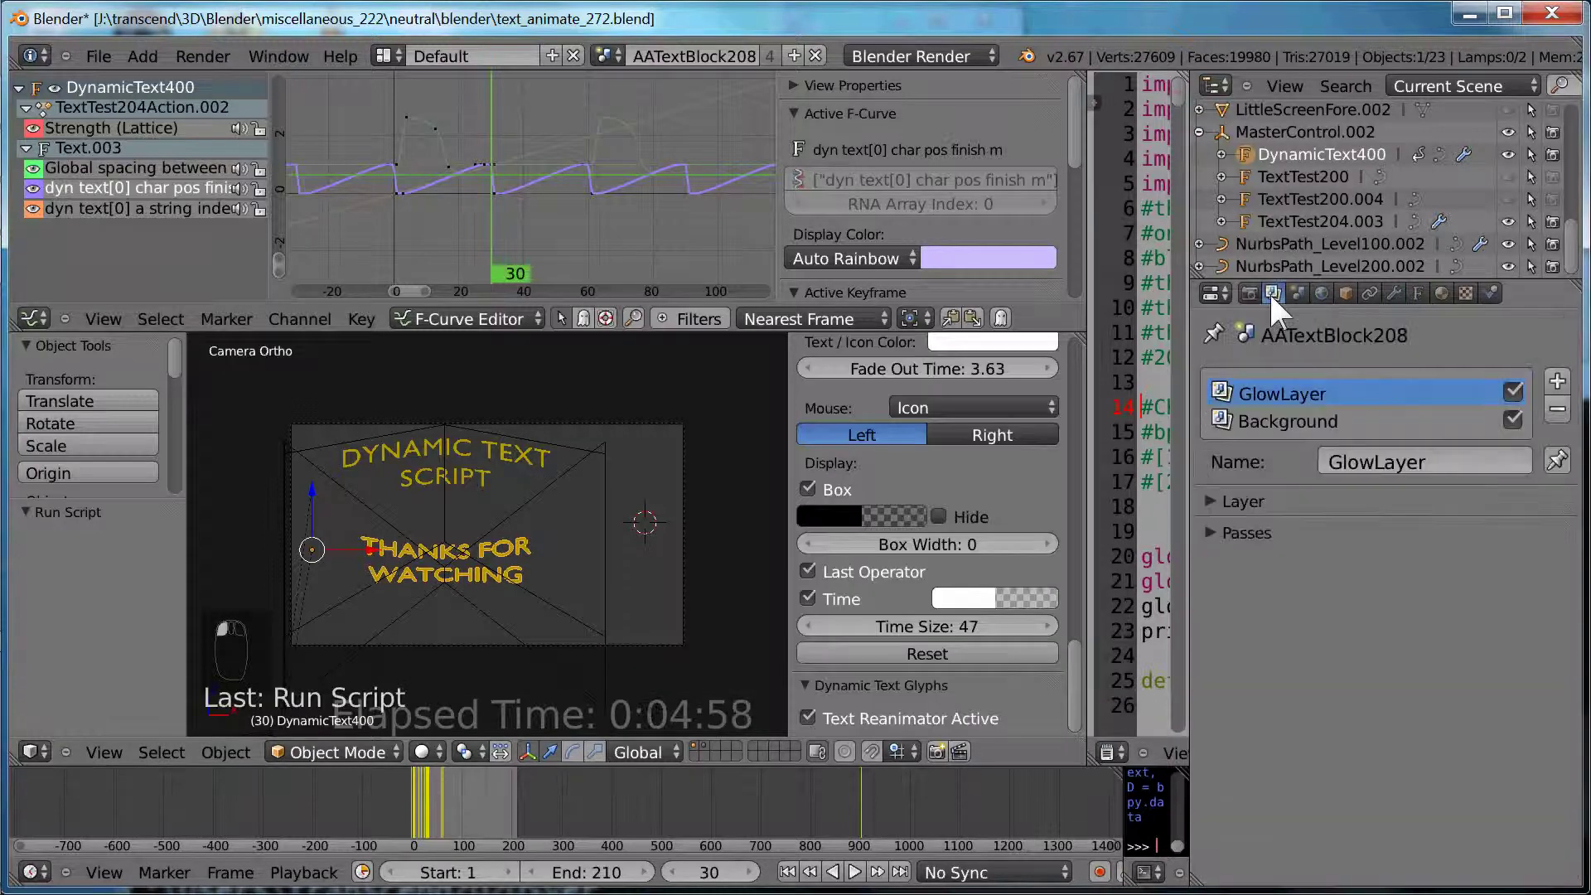
pyautogui.click(1296, 293)
pyautogui.scroll(-10, 1276, 524)
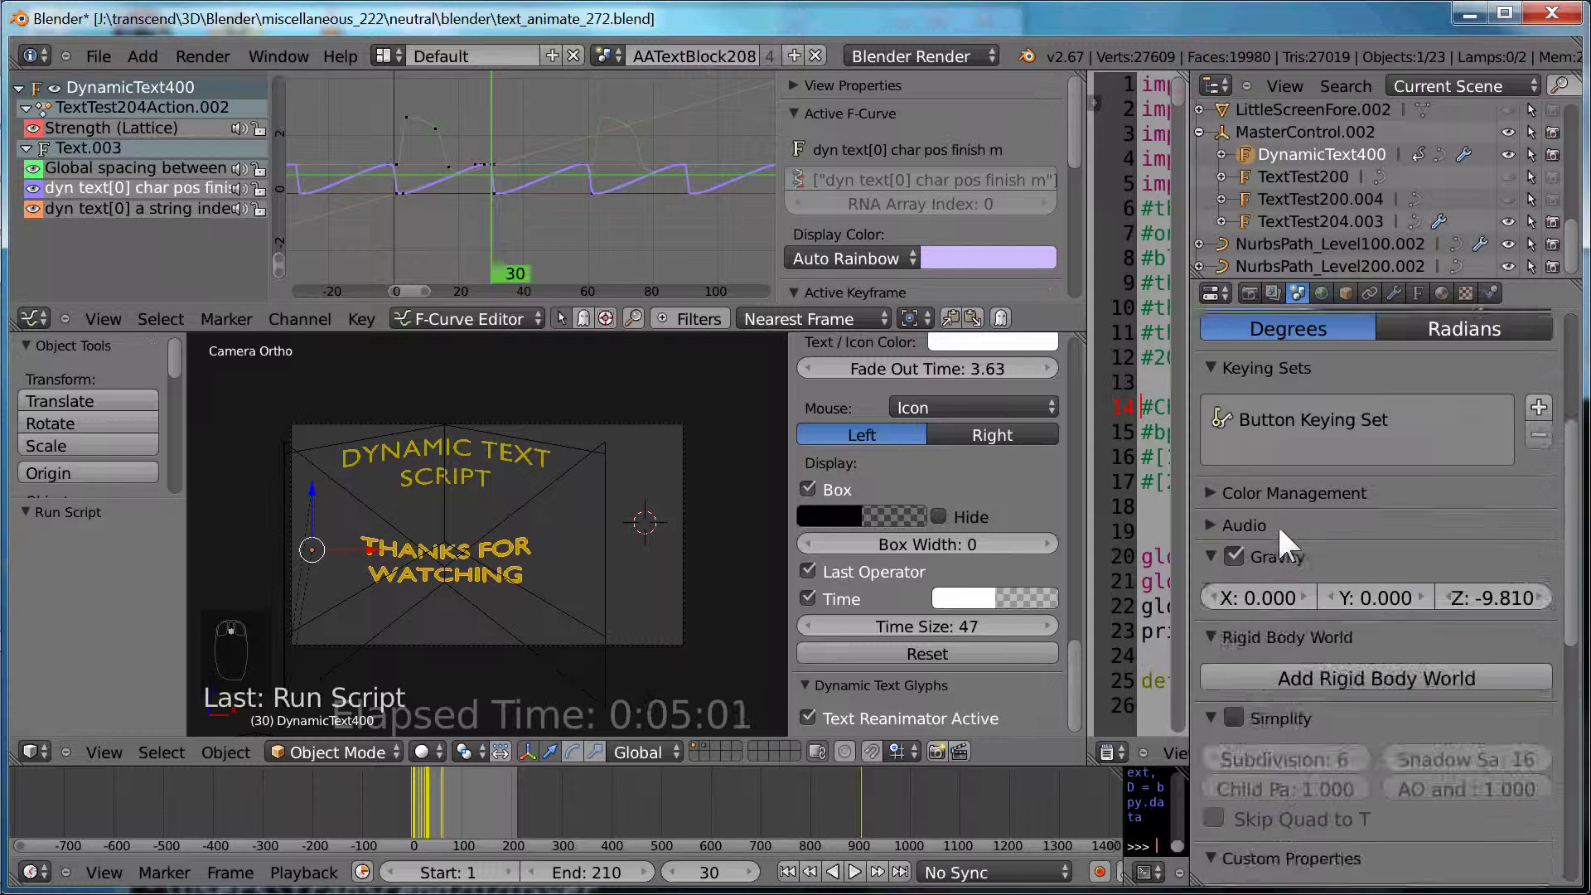
pyautogui.scroll(-8, 1277, 524)
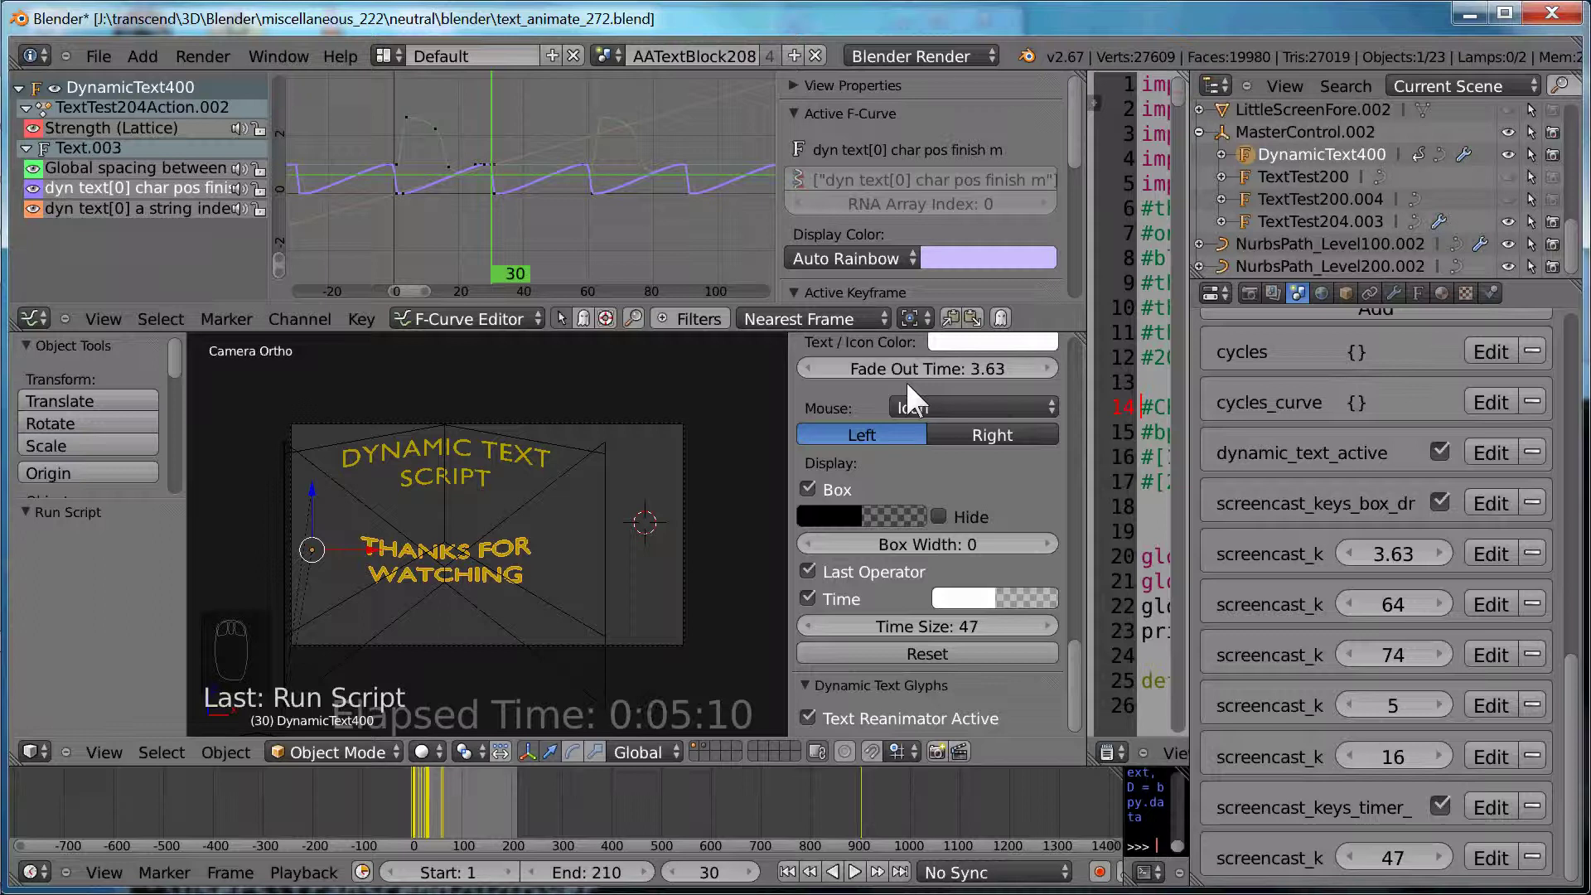
pyautogui.scroll(3, 903, 356)
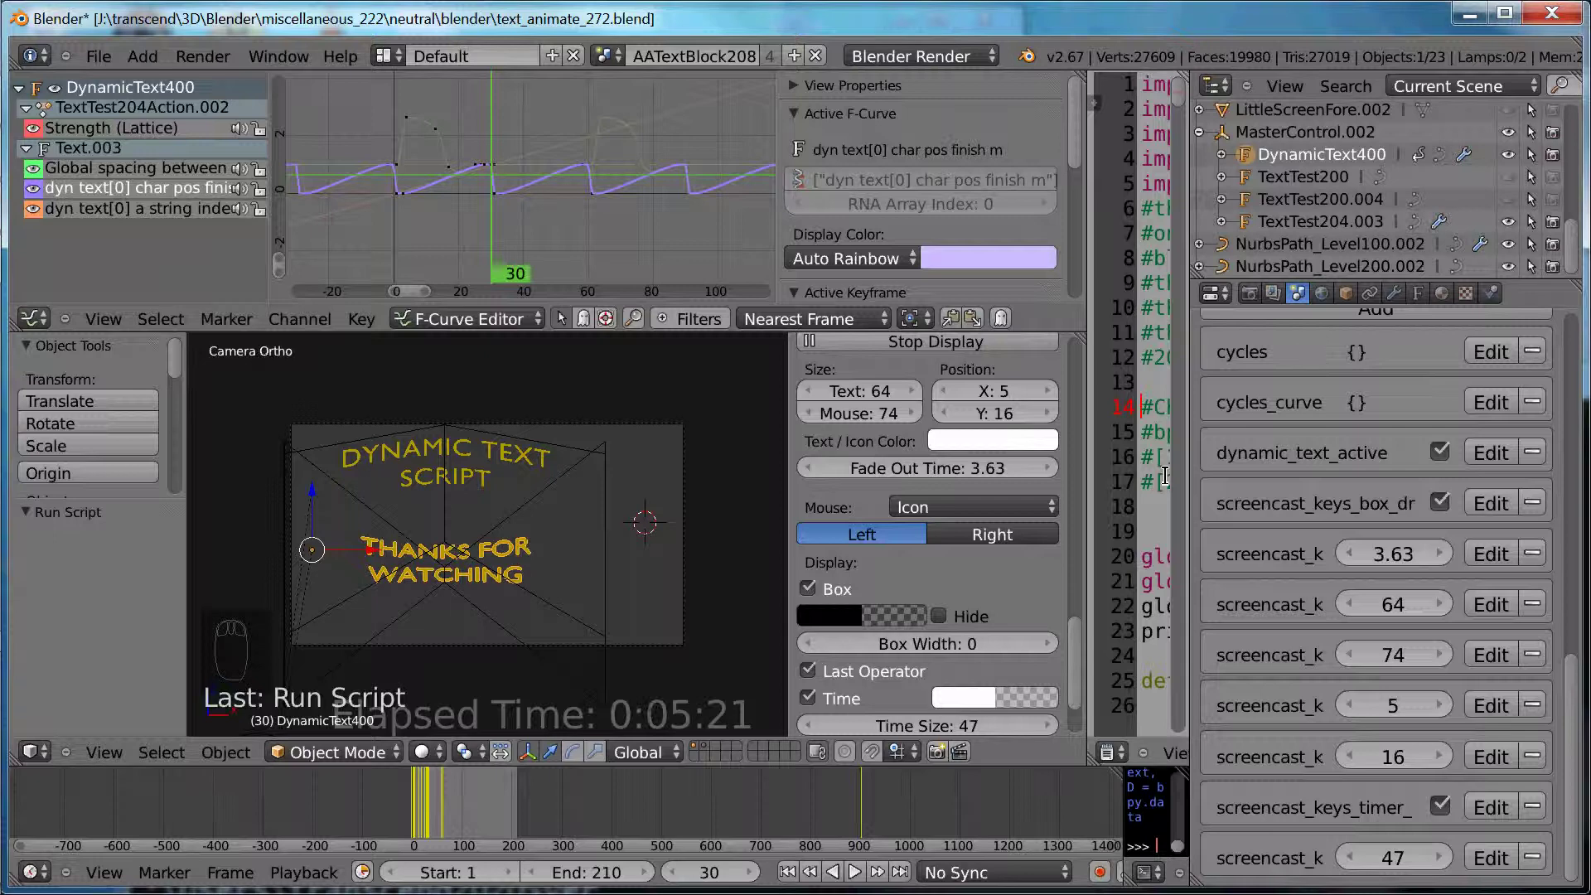
pyautogui.hotkey('ctrl', 'Up')
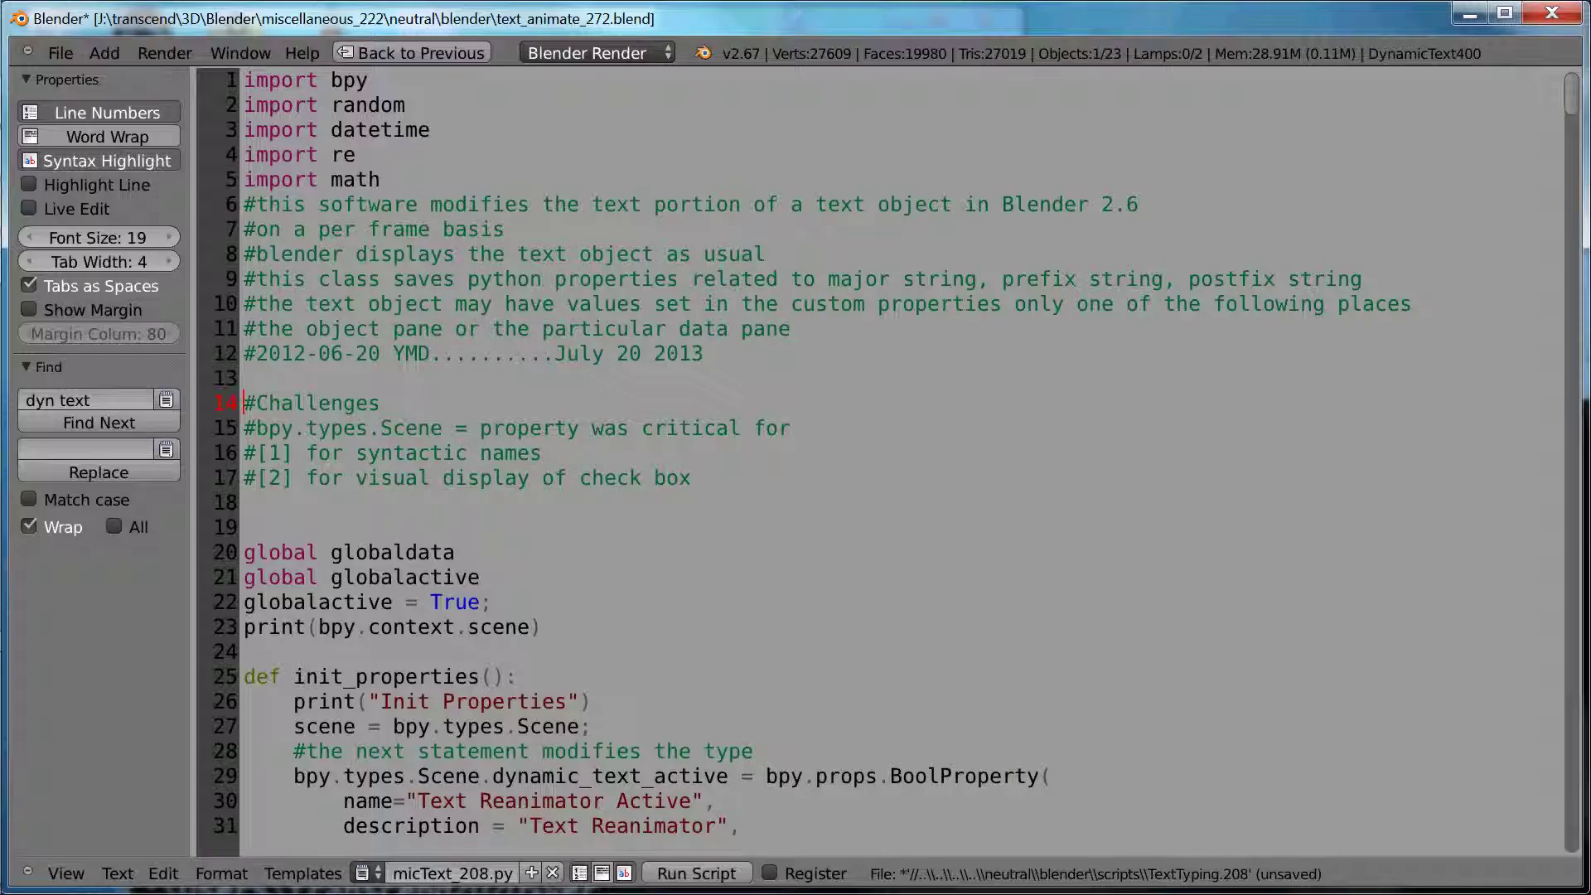
# - Run the dynamic text script and load ABTextData.py in the text editor
pyautogui.rightClick(934, 495)
pyautogui.click(934, 498)
pyautogui.click(378, 871)
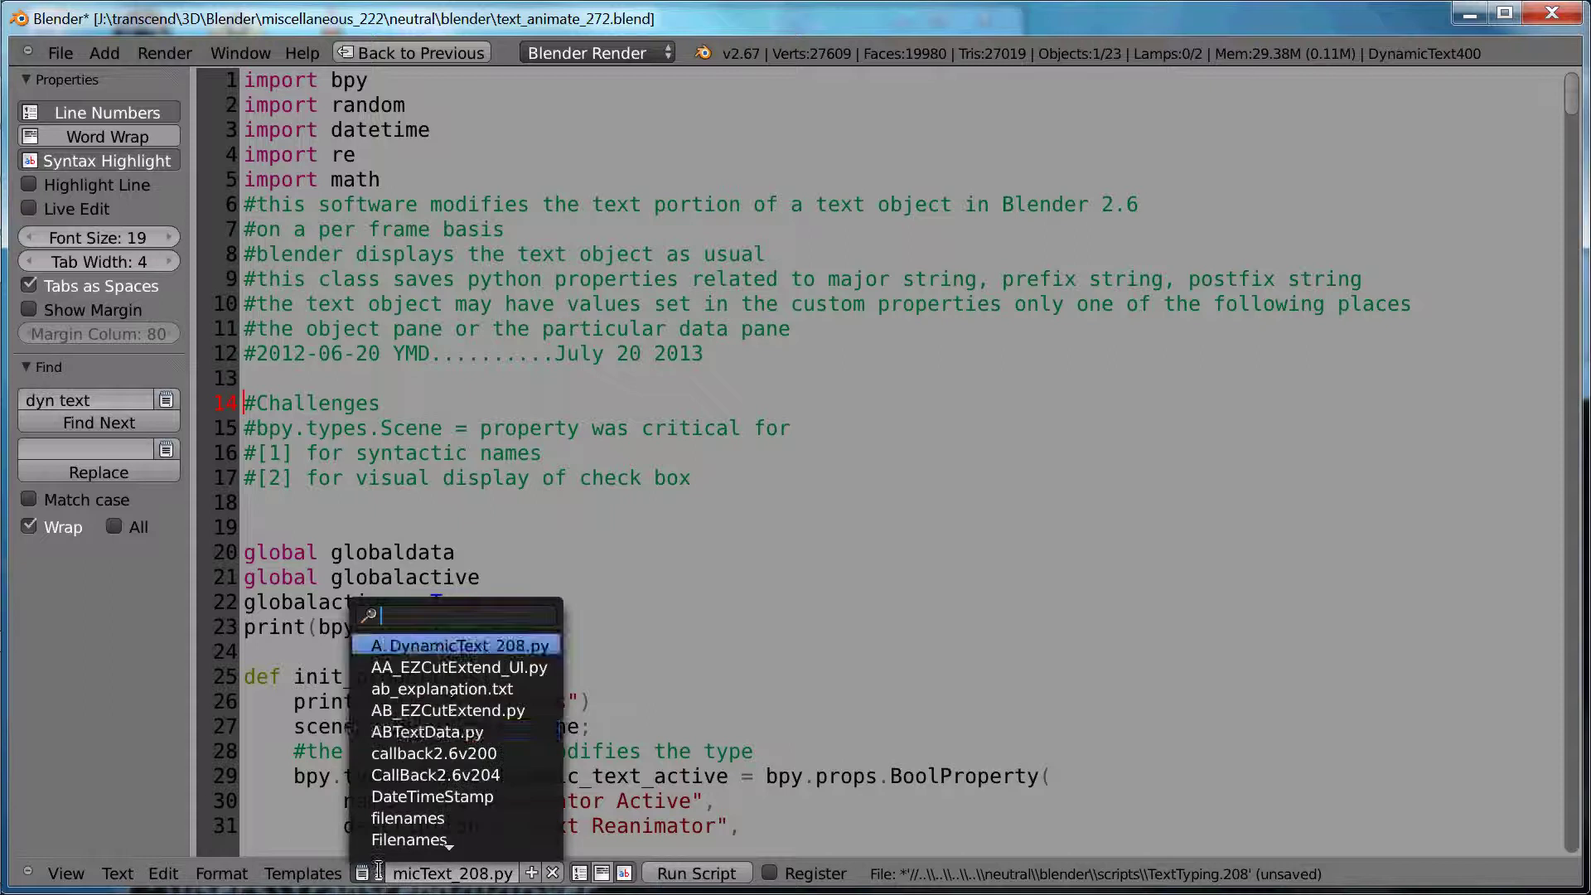
pyautogui.click(447, 726)
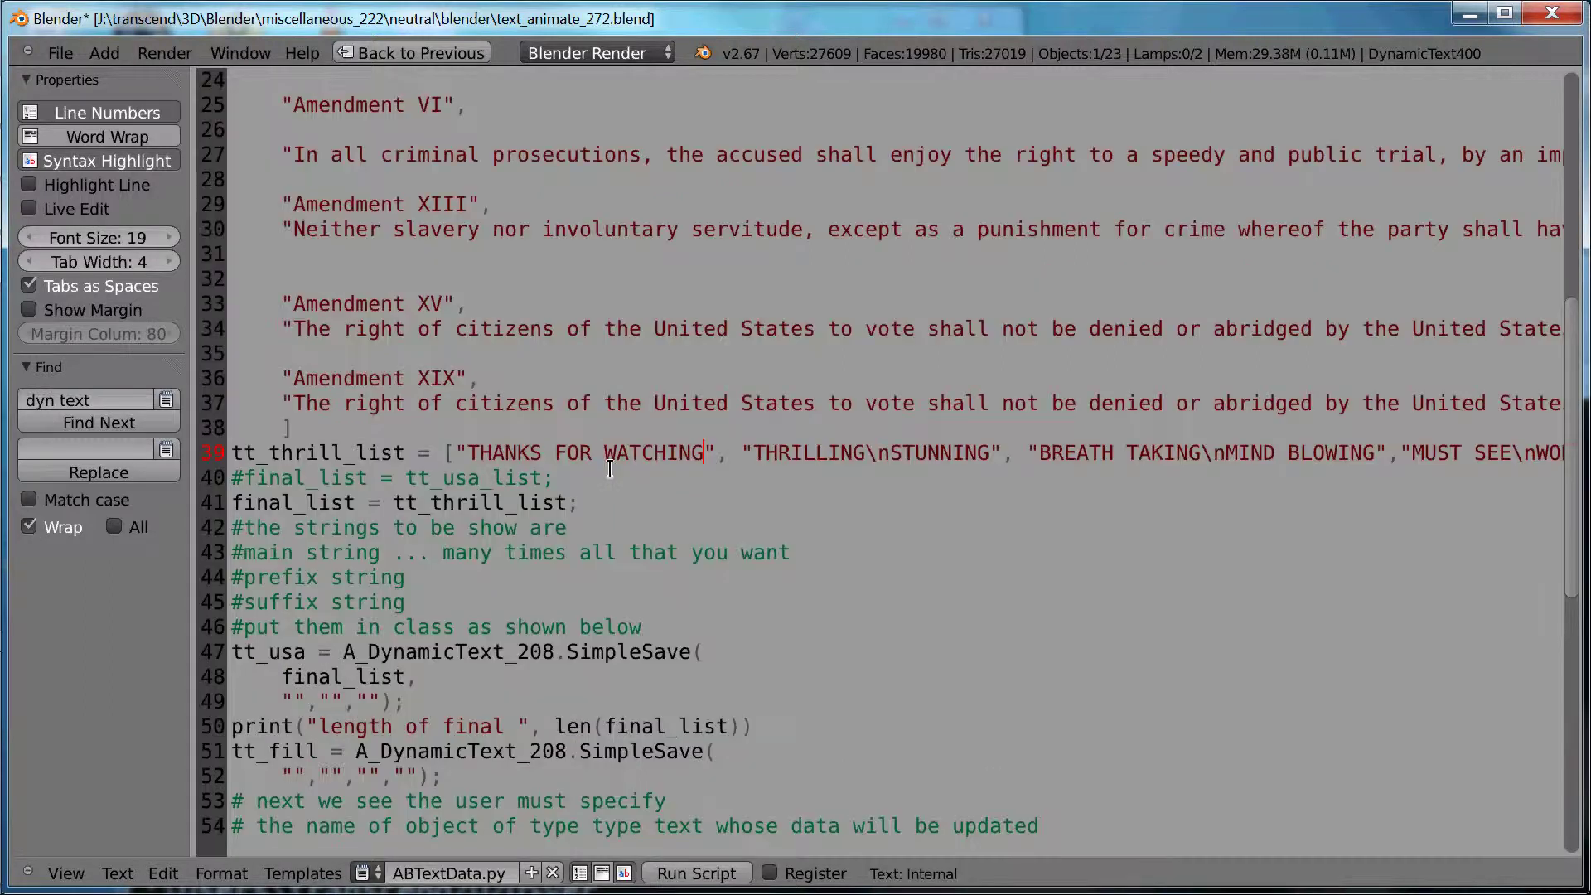
# - Preview the THANKS FOR WATCHING animation in the full layout, then show ABTextData.py full-window
pyautogui.hotkey('ctrl', 'Down')
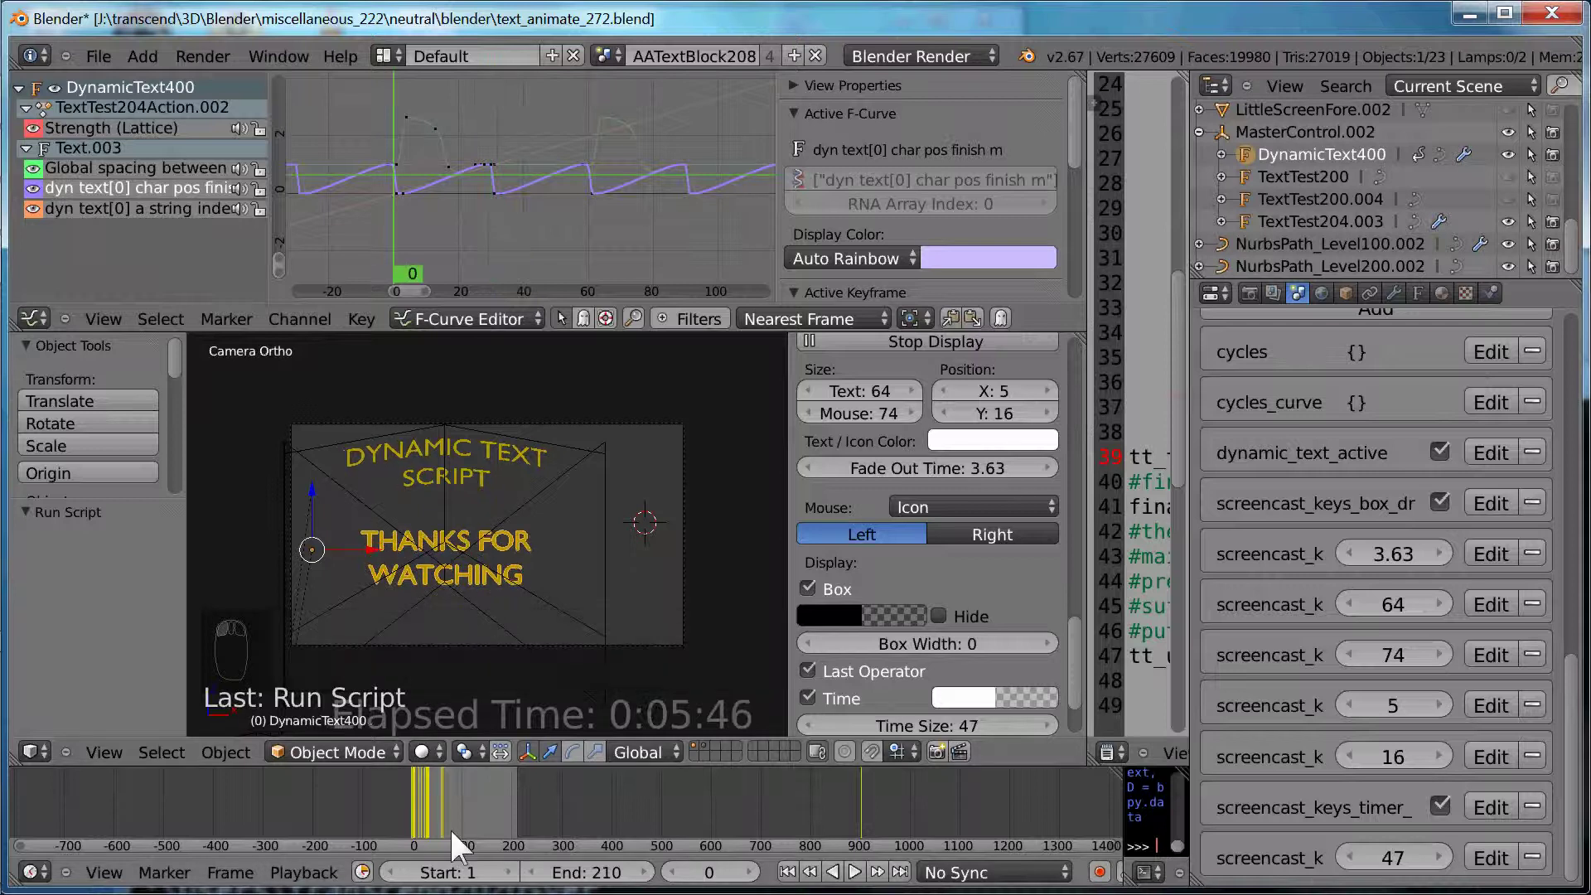
pyautogui.click(855, 872)
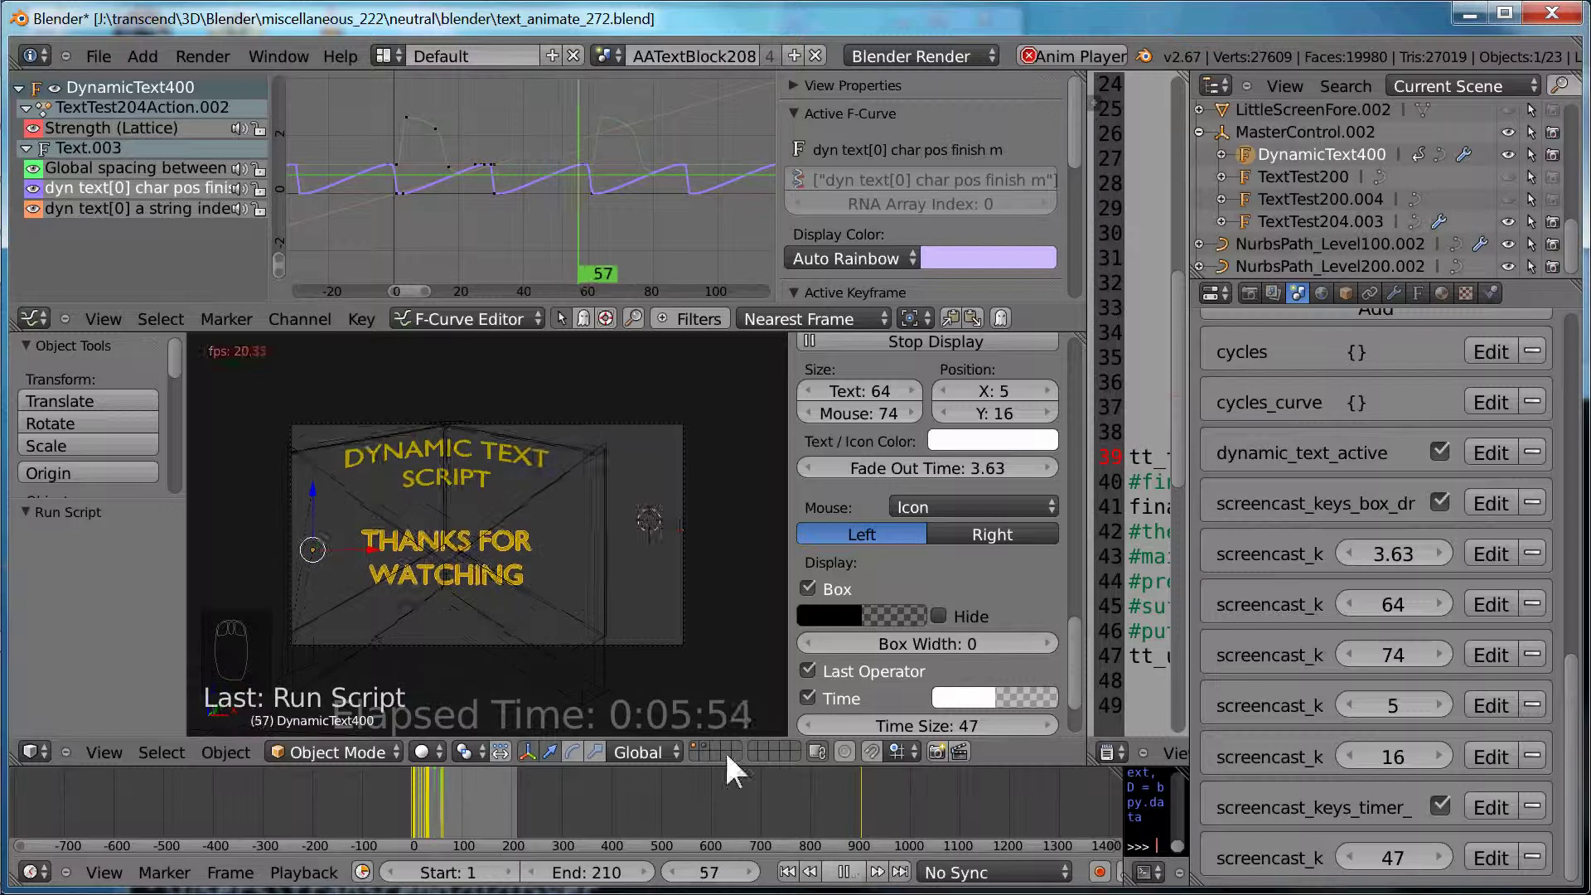
pyautogui.press('Escape')
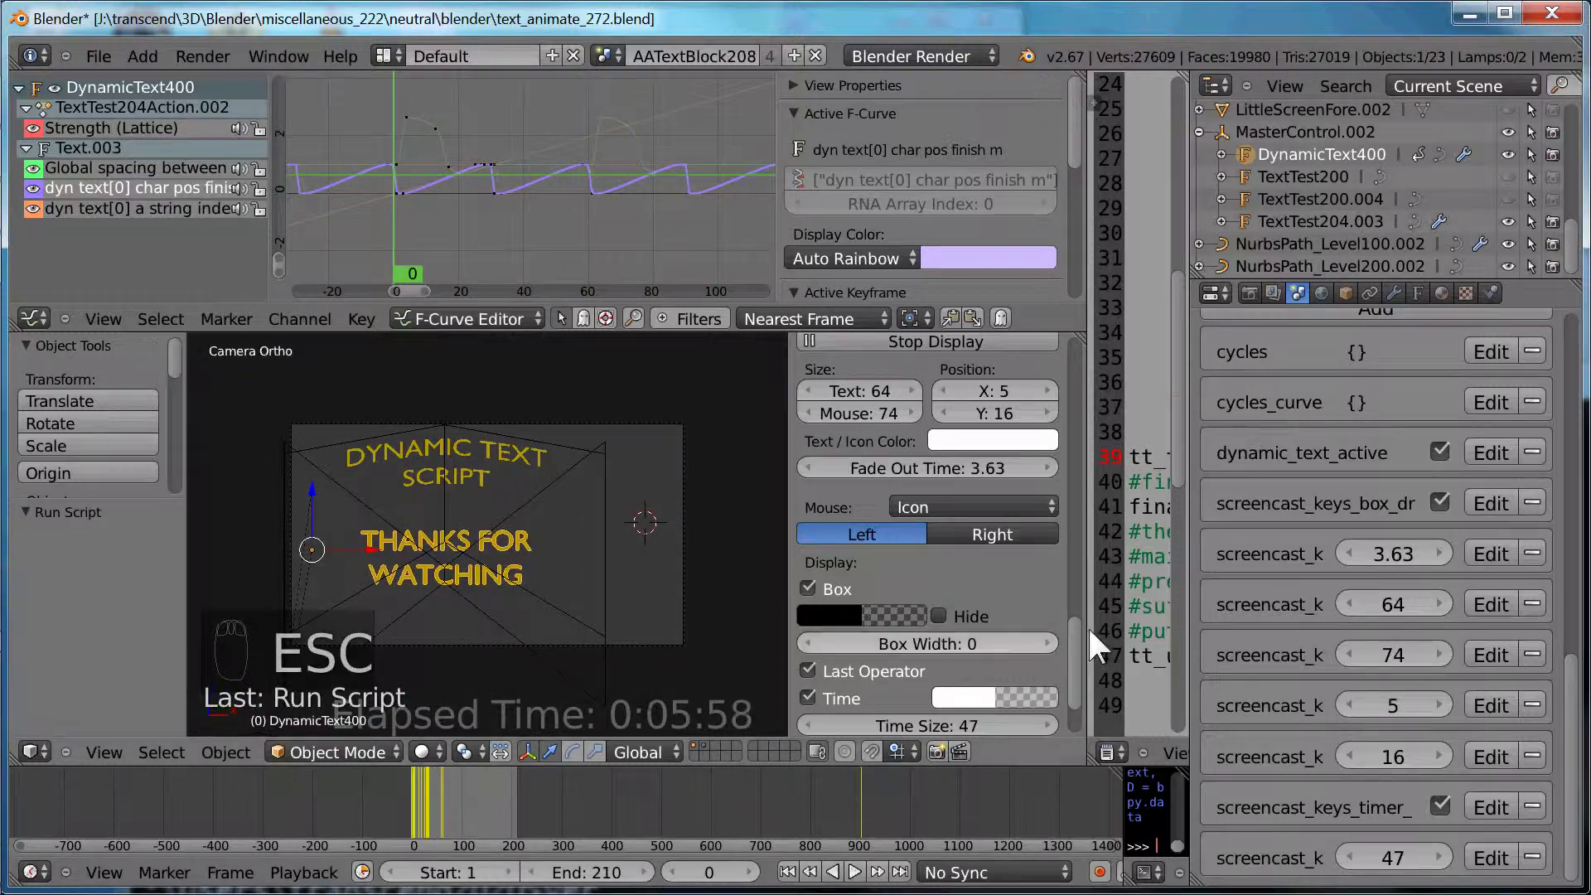
pyautogui.hotkey('ctrl', 'Up')
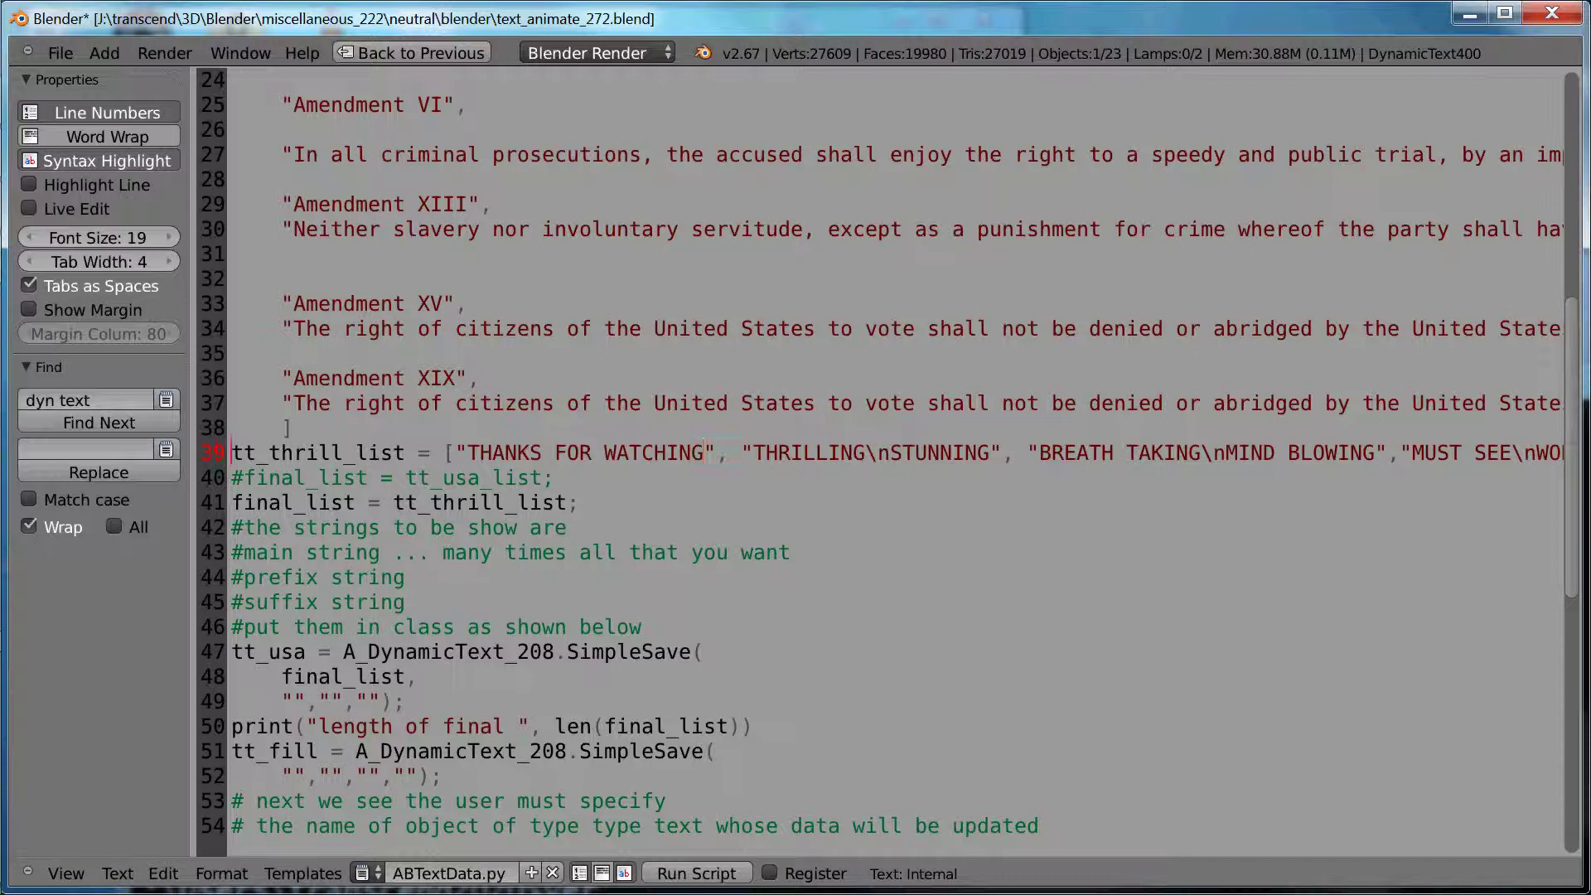
# - Rerun the ABTextData script from the text editor's context menu
pyautogui.press('Home')
pyautogui.hotkey('shift', 'Down')
pyautogui.press('Down')
pyautogui.press('Down')
pyautogui.press('Down')
pyautogui.press('Down')
pyautogui.press('Down')
pyautogui.press('Down')
pyautogui.press('Down')
pyautogui.press('Down')
pyautogui.press('Down')
pyautogui.press('Down')
pyautogui.press('Down')
pyautogui.press('Down')
pyautogui.press('Down')
pyautogui.press('Down')
pyautogui.press('Down')
pyautogui.press('Down')
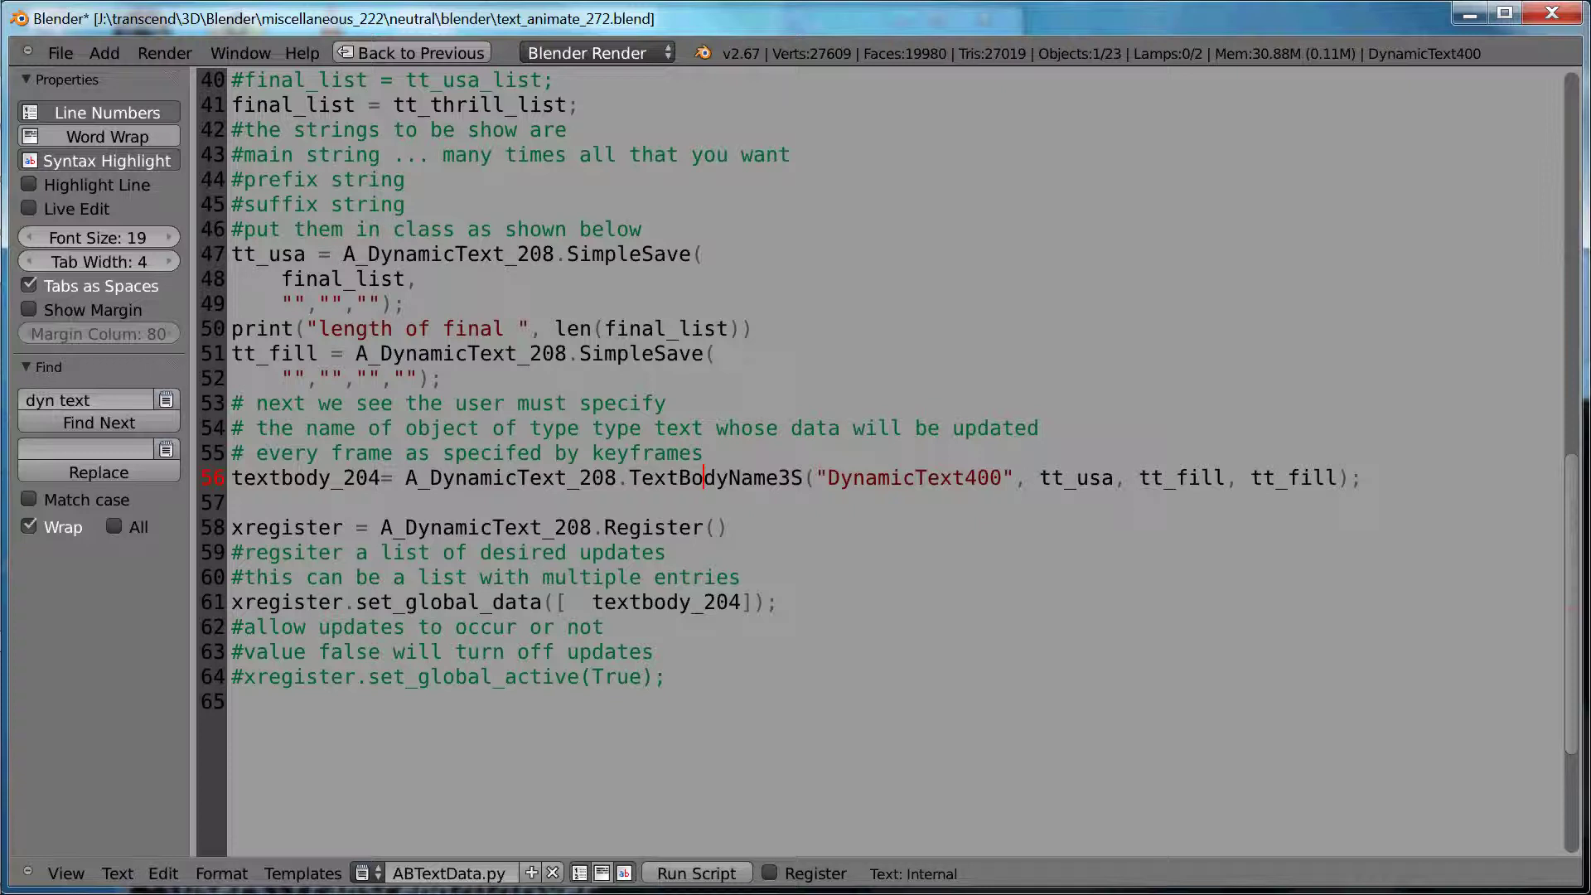
pyautogui.hotkey('shift', 'Right')
pyautogui.hotkey('shift', 'Right')
pyautogui.hotkey('shift', 'Right')
pyautogui.hotkey('shift', 'Right')
pyautogui.hotkey('shift', 'Right')
pyautogui.hotkey('shift', 'Right')
pyautogui.hotkey('shift', 'Right')
pyautogui.hotkey('shift', 'Right')
pyautogui.hotkey('shift', 'Right')
pyautogui.hotkey('shift', 'Right')
pyautogui.hotkey('shift', 'Right')
pyautogui.hotkey('shift', 'Right')
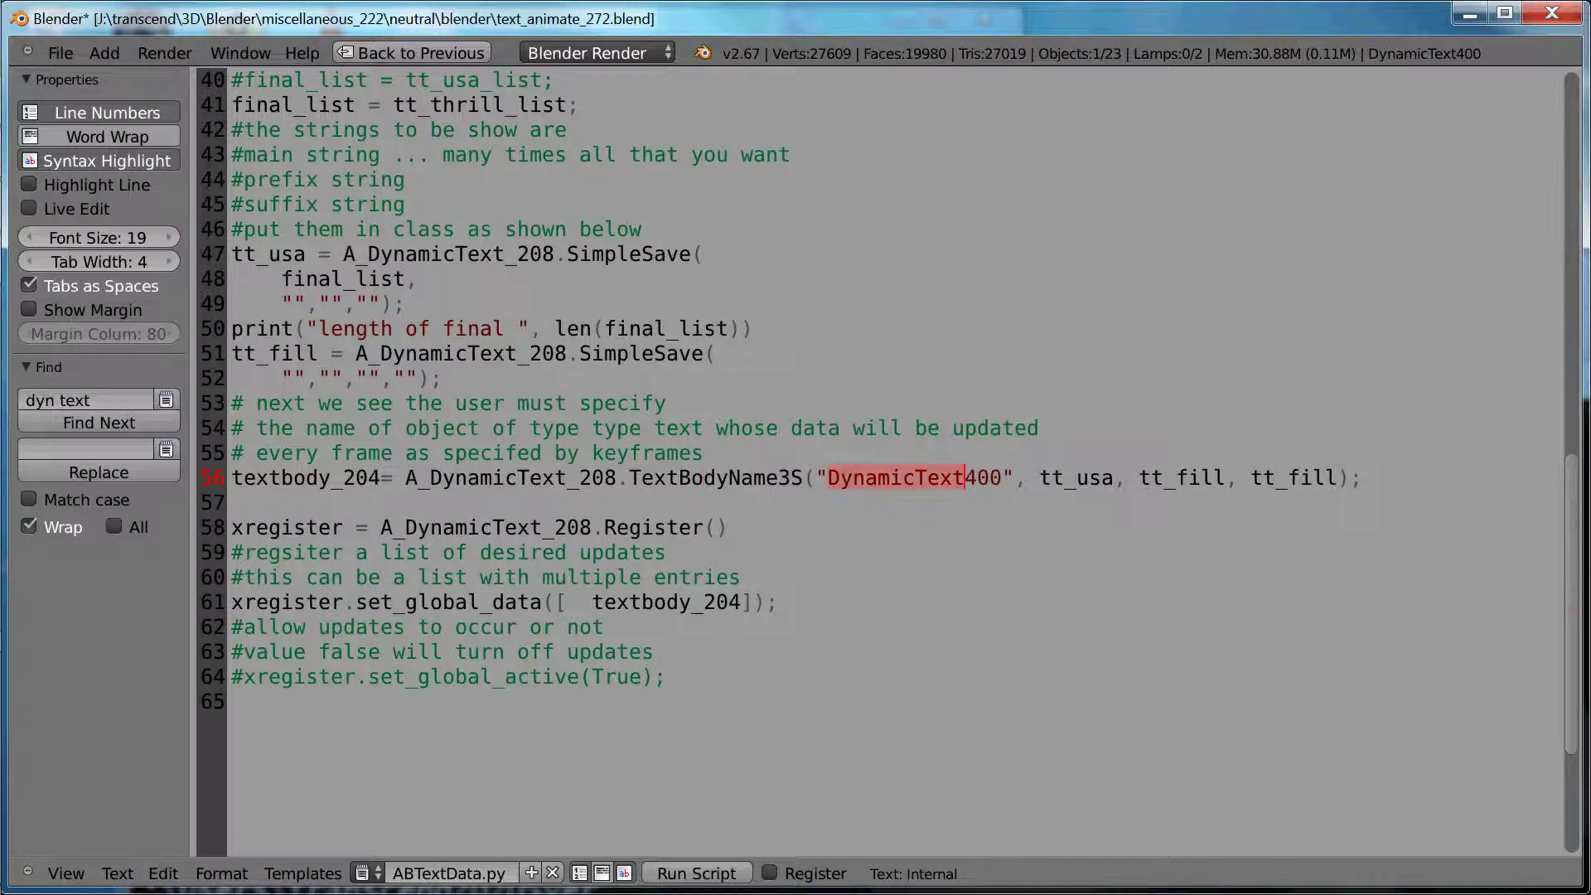
pyautogui.press('Down')
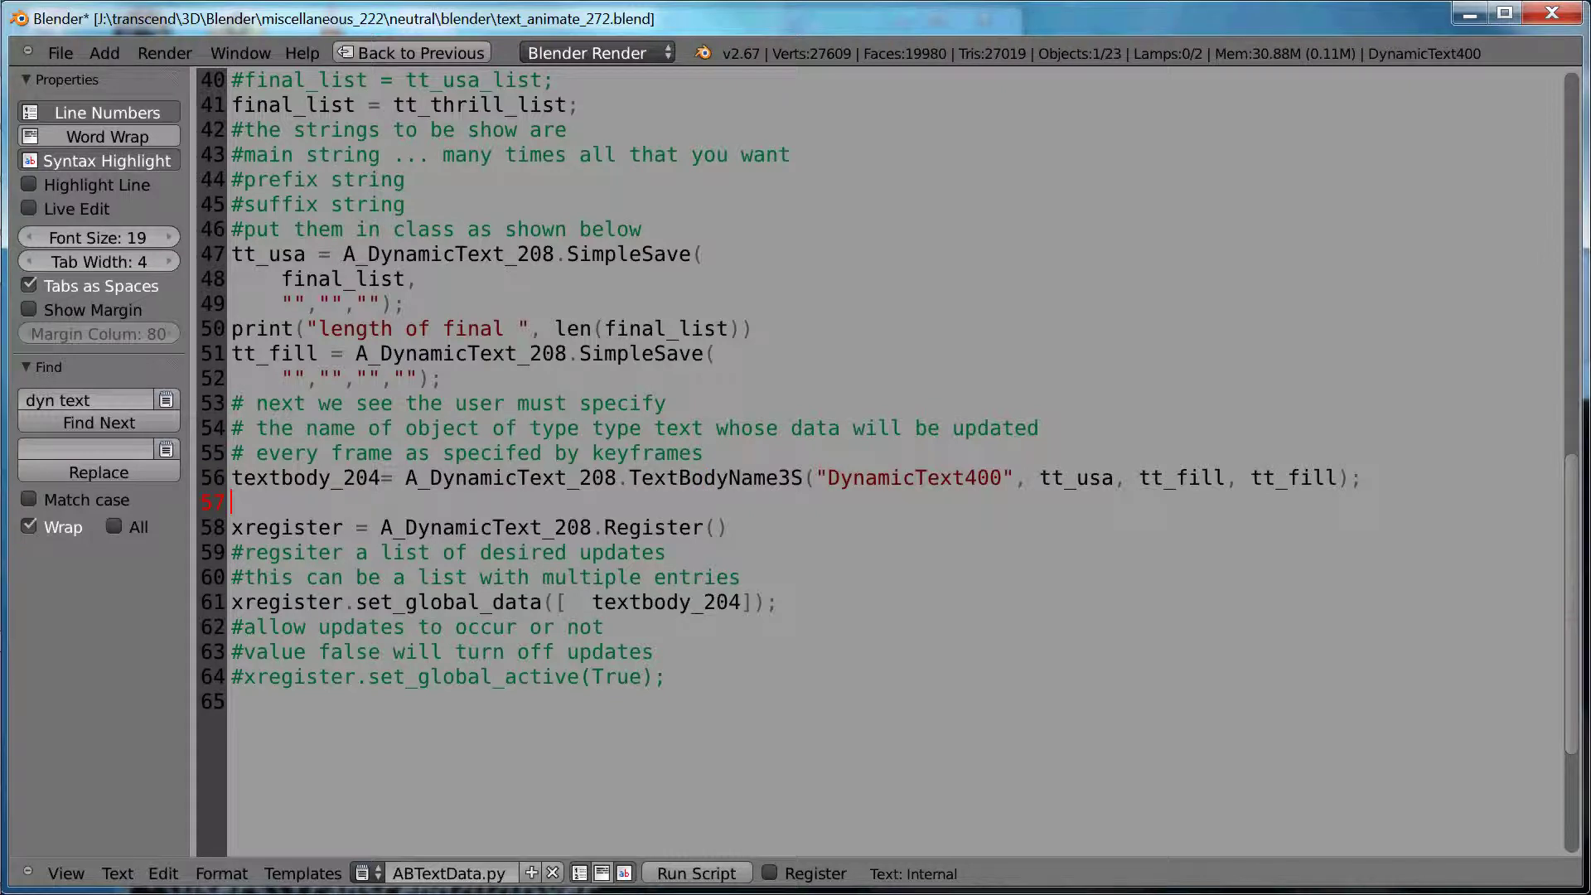
pyautogui.rightClick(641, 535)
pyautogui.click(572, 632)
# - Return to the full layout and preview the thrill-phrase animation, stopping back at frame 0
pyautogui.hotkey('ctrl', 'Down')
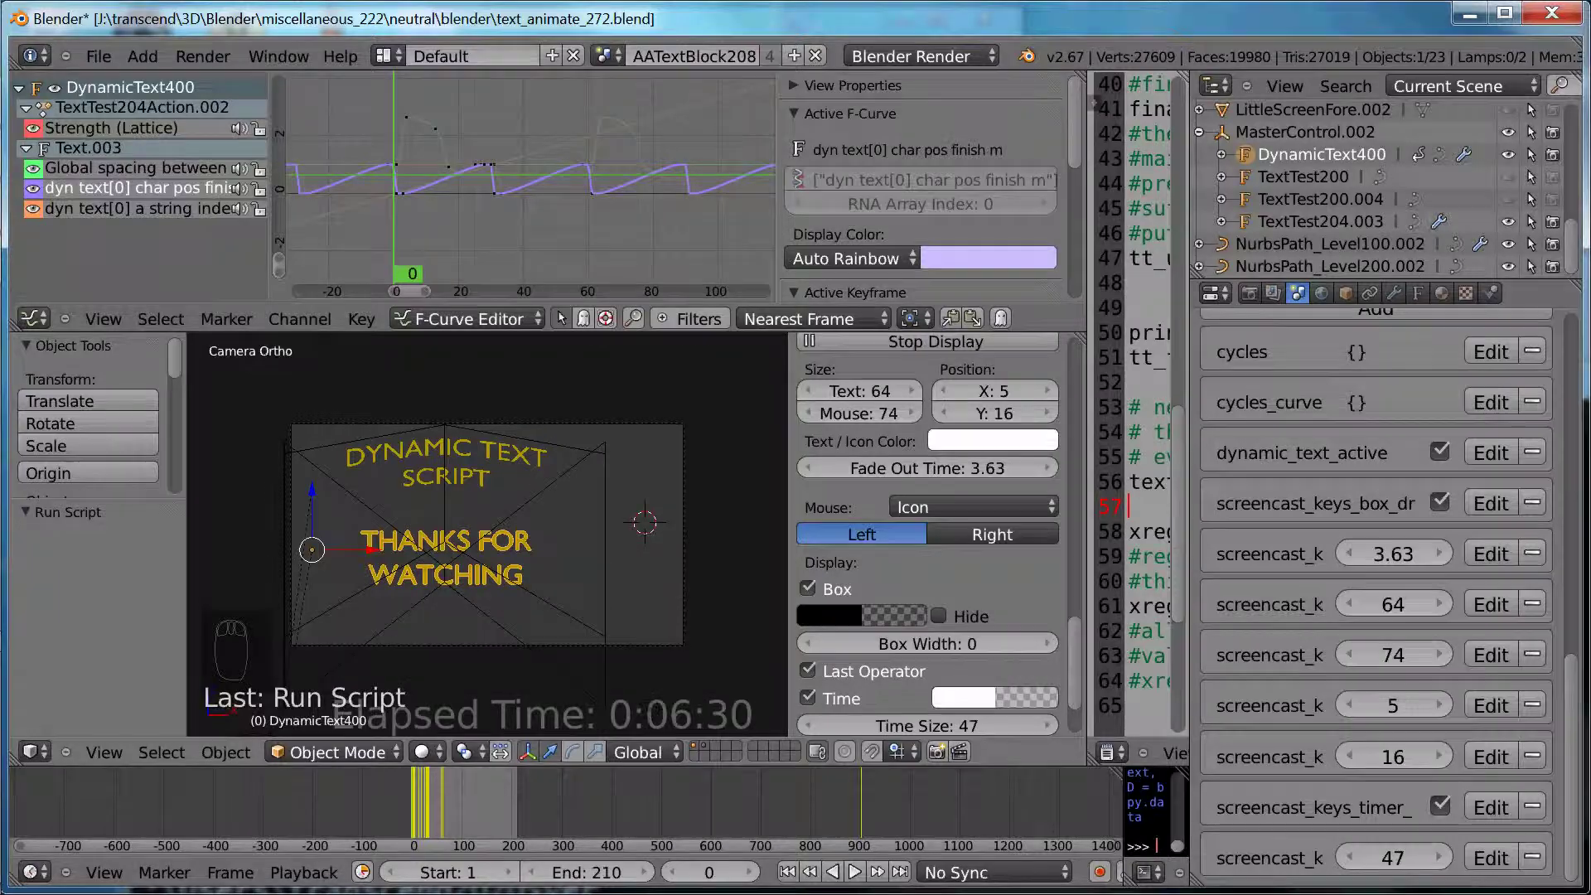
pyautogui.click(862, 874)
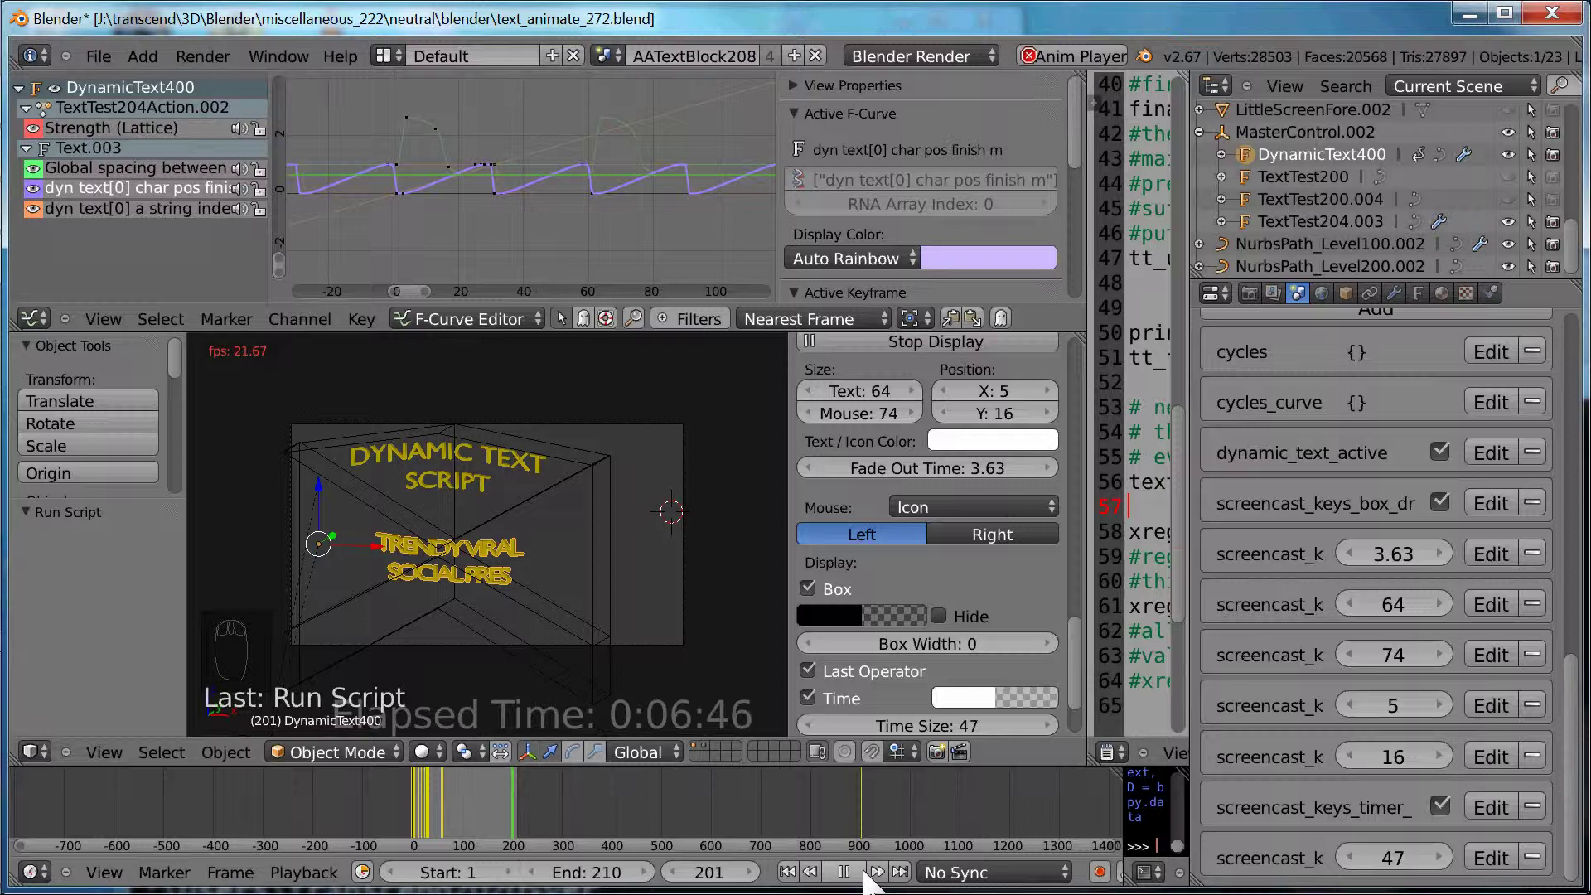
pyautogui.press('Escape')
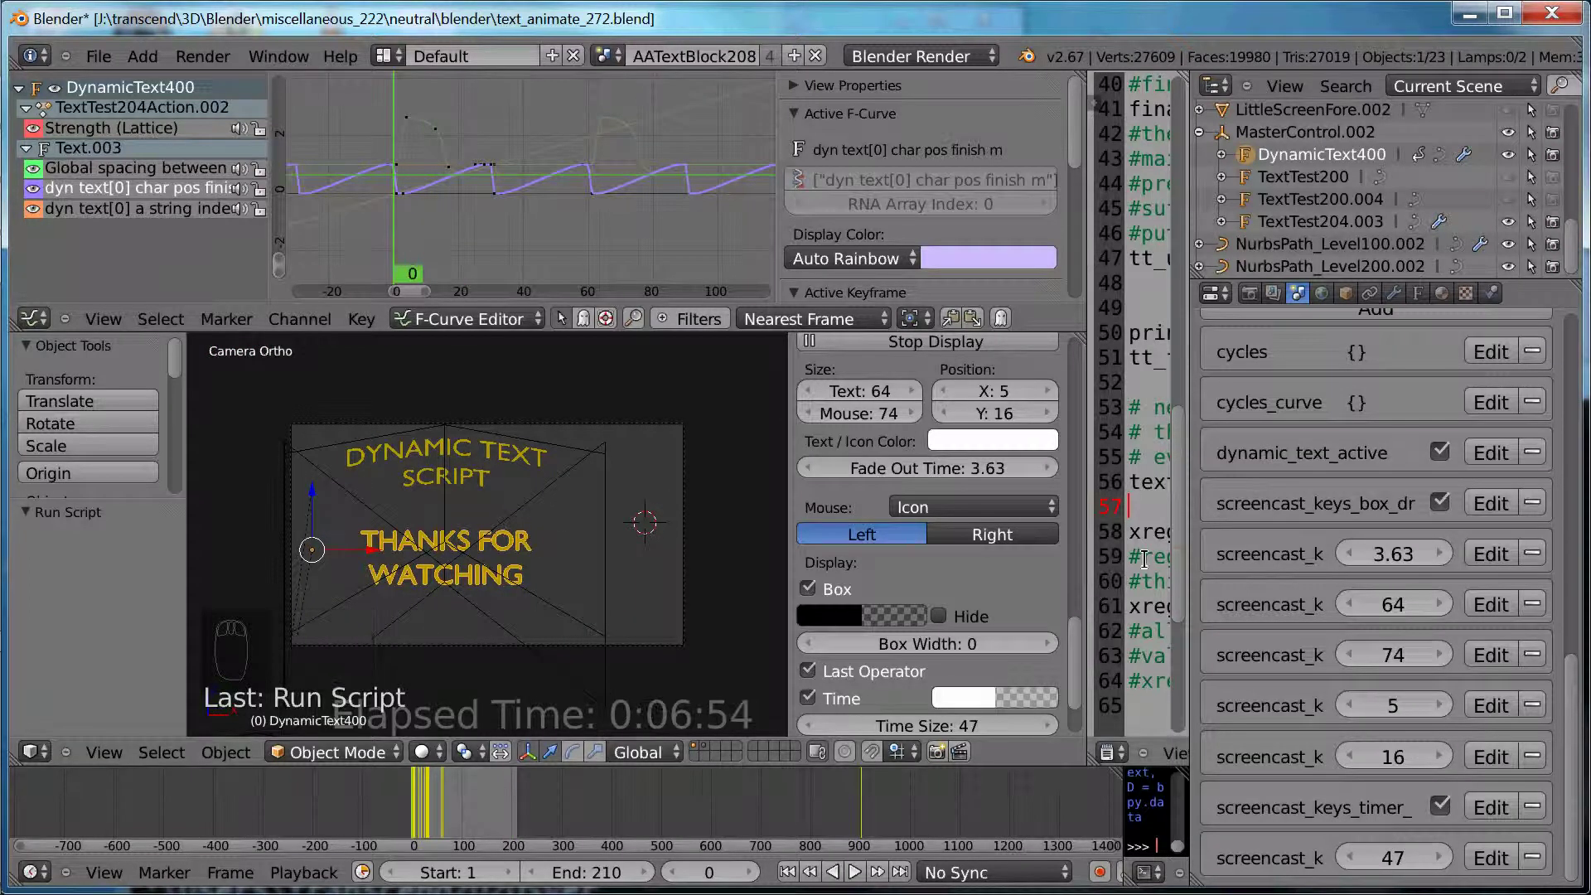
# - Uncomment the tt_usa_list assignment on line 40 and comment out line 41
pyautogui.hotkey('ctrl', 'Up')
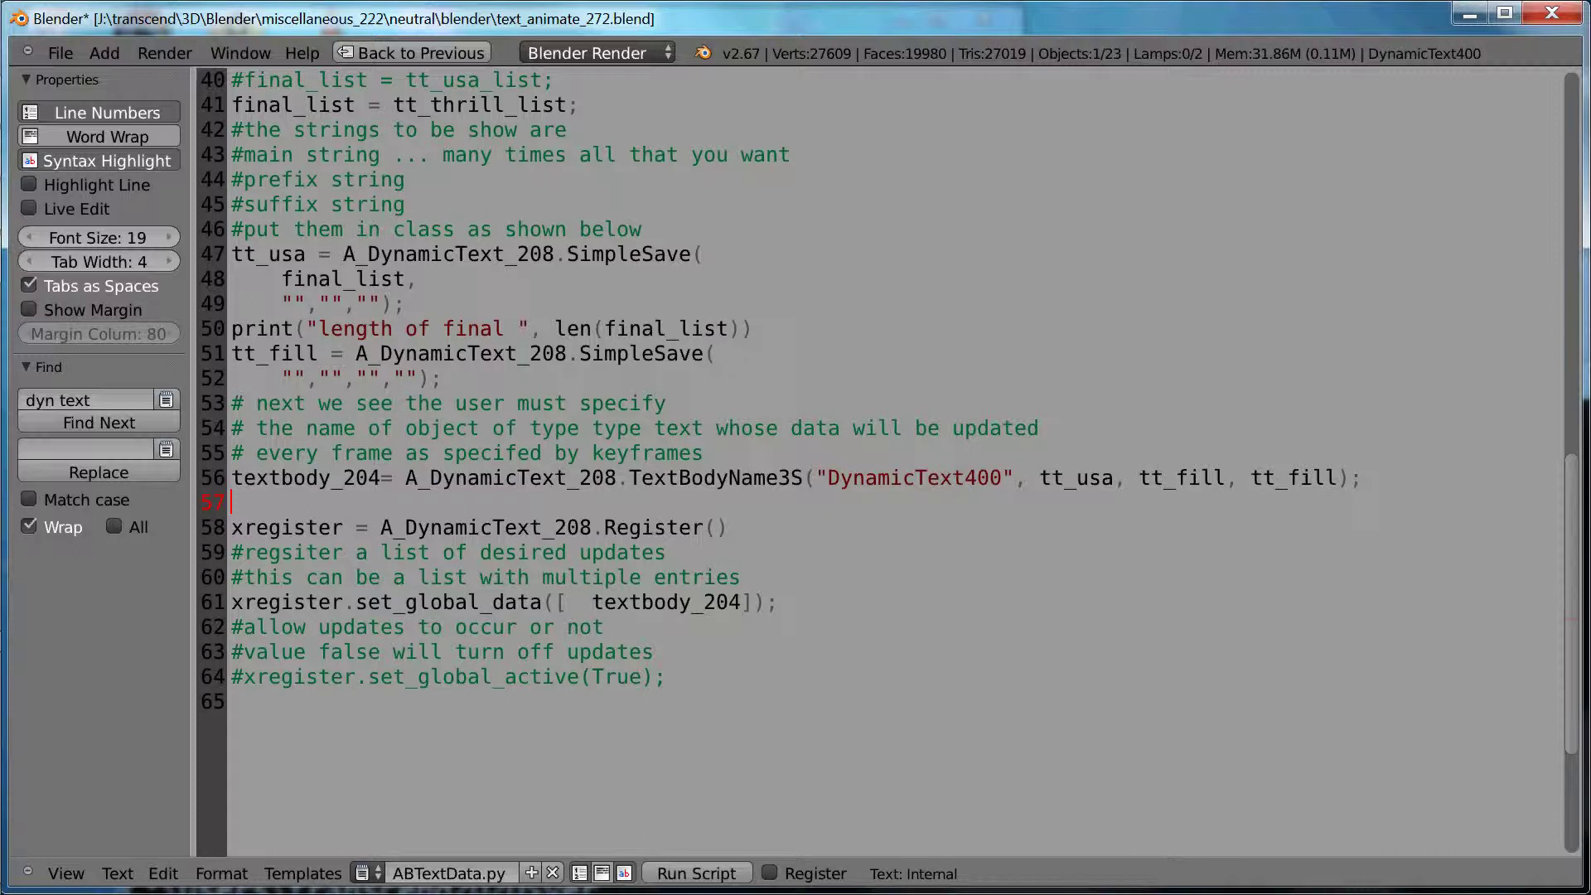
pyautogui.press('Up')
pyautogui.press('Up')
pyautogui.press('Up')
pyautogui.press('Up')
pyautogui.press('Up')
pyautogui.press('Up')
pyautogui.press('Up')
pyautogui.press('Up')
pyautogui.press('Up')
pyautogui.press('Up')
pyautogui.press('Up')
pyautogui.press('Up')
pyautogui.press('Up')
pyautogui.press('Up')
pyautogui.press('Up')
pyautogui.scroll(5, 895, 464)
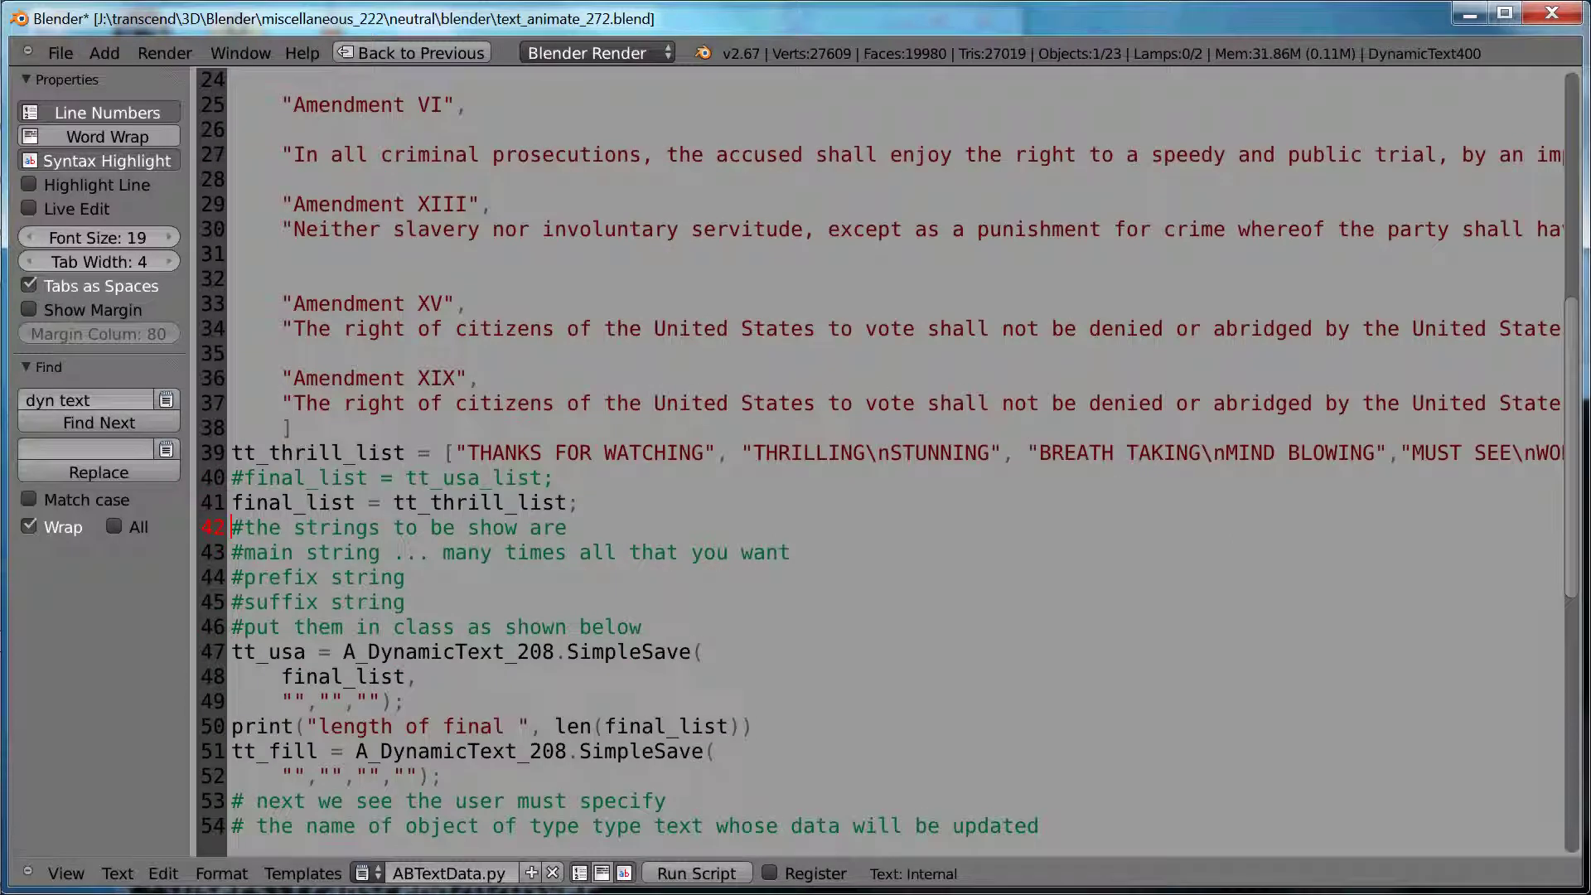
pyautogui.click(232, 627)
pyautogui.click(232, 528)
pyautogui.click(232, 478)
pyautogui.press('Delete')
pyautogui.click(233, 503)
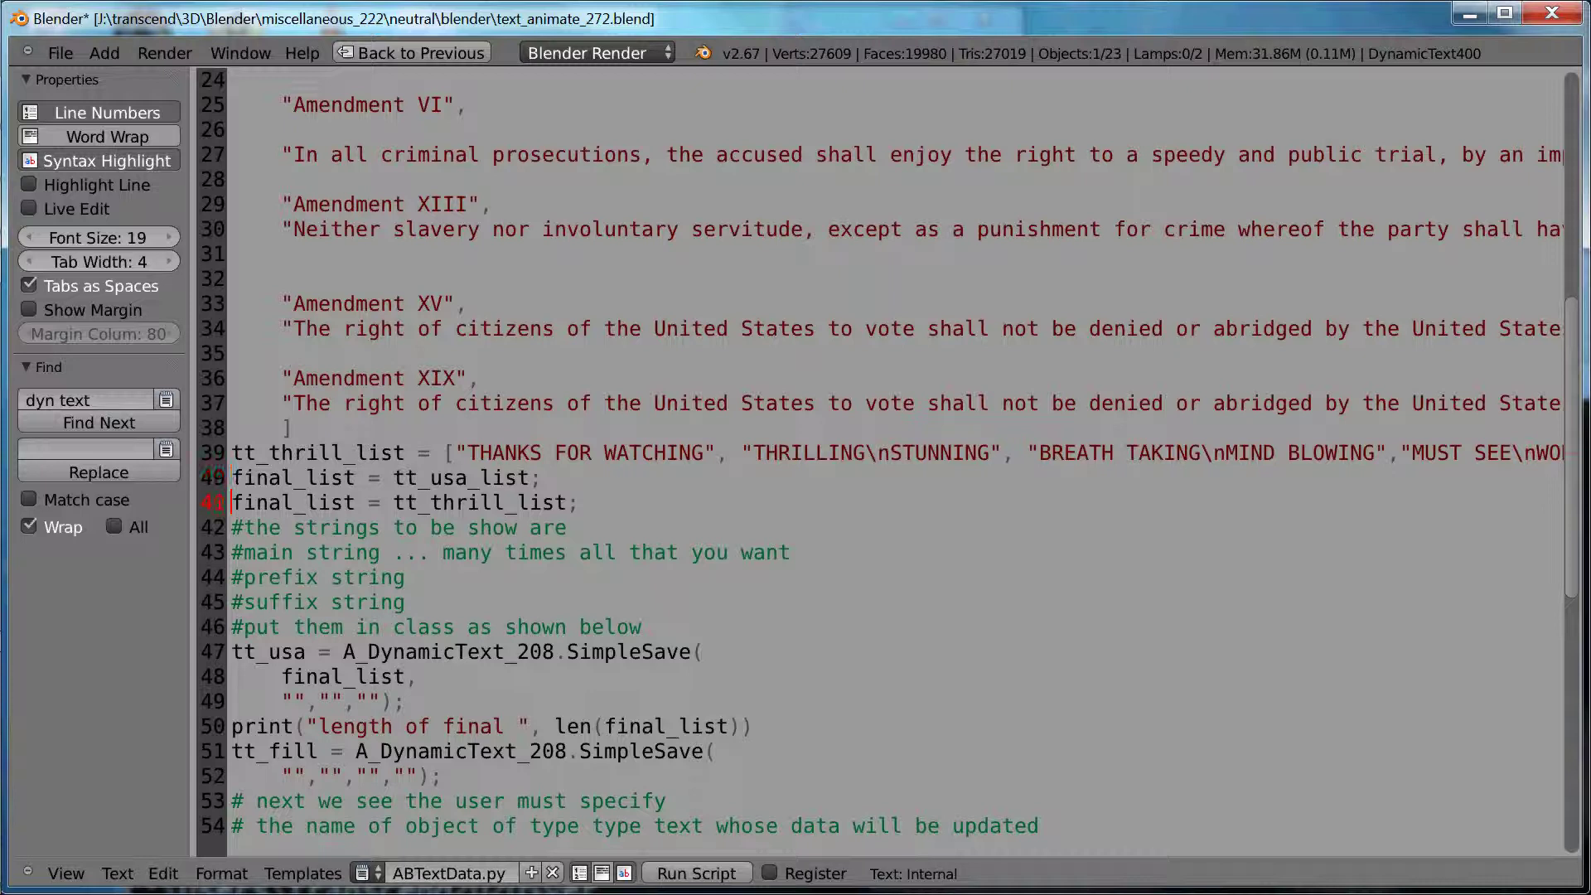
pyautogui.write('#')
# - Run the edited script with Alt+P, preview the Bill of Rights animation, then maximize the script editor
pyautogui.hotkey('alt', 'p')
pyautogui.hotkey('ctrl', 'Down')
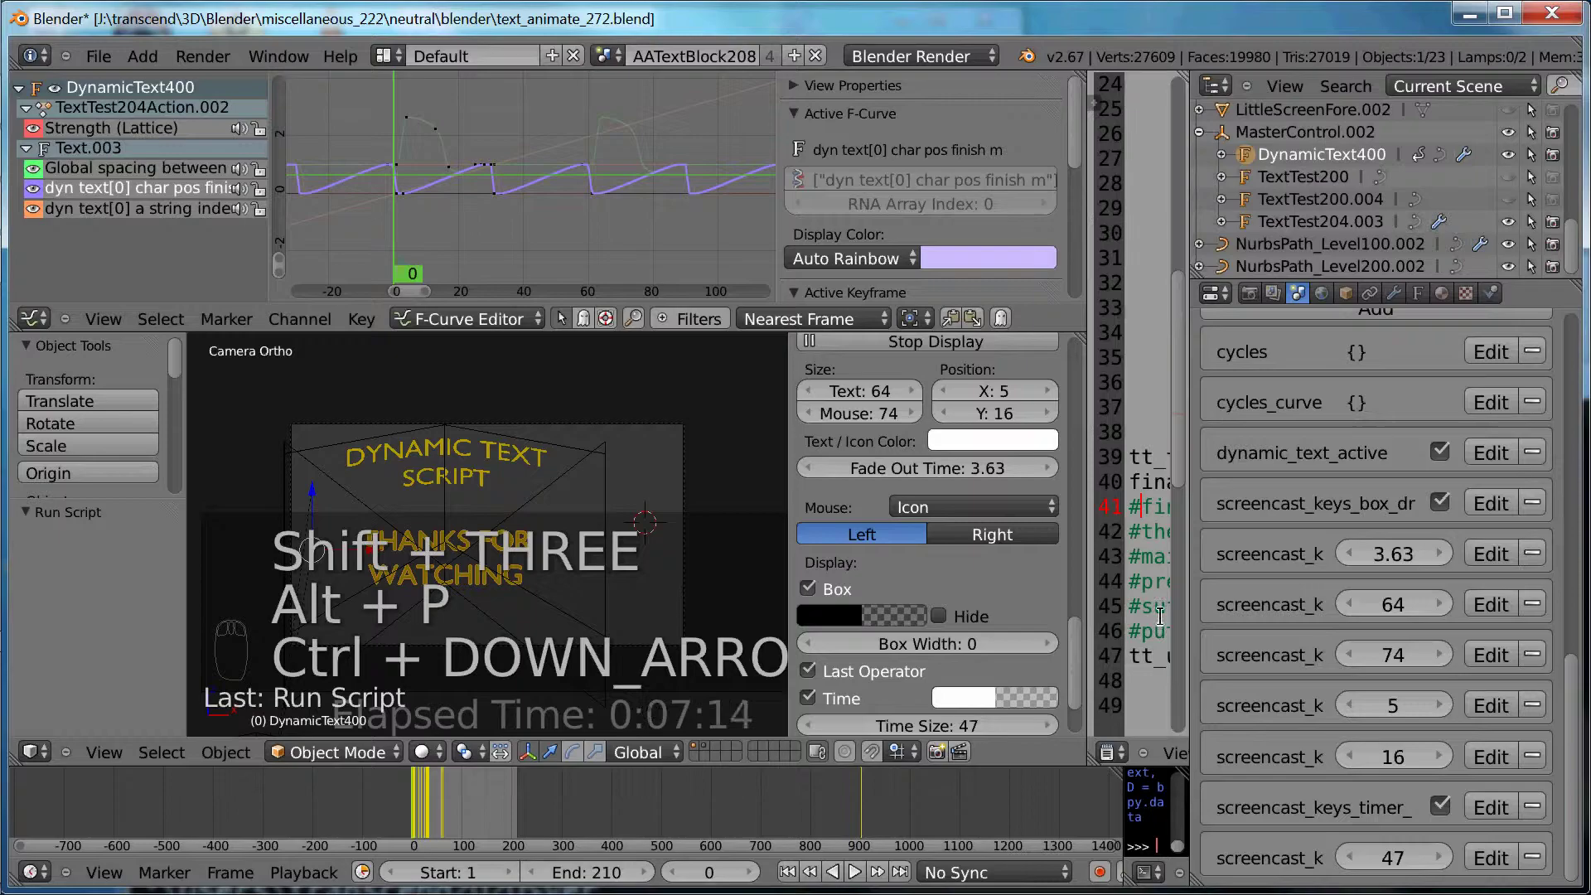
pyautogui.click(854, 872)
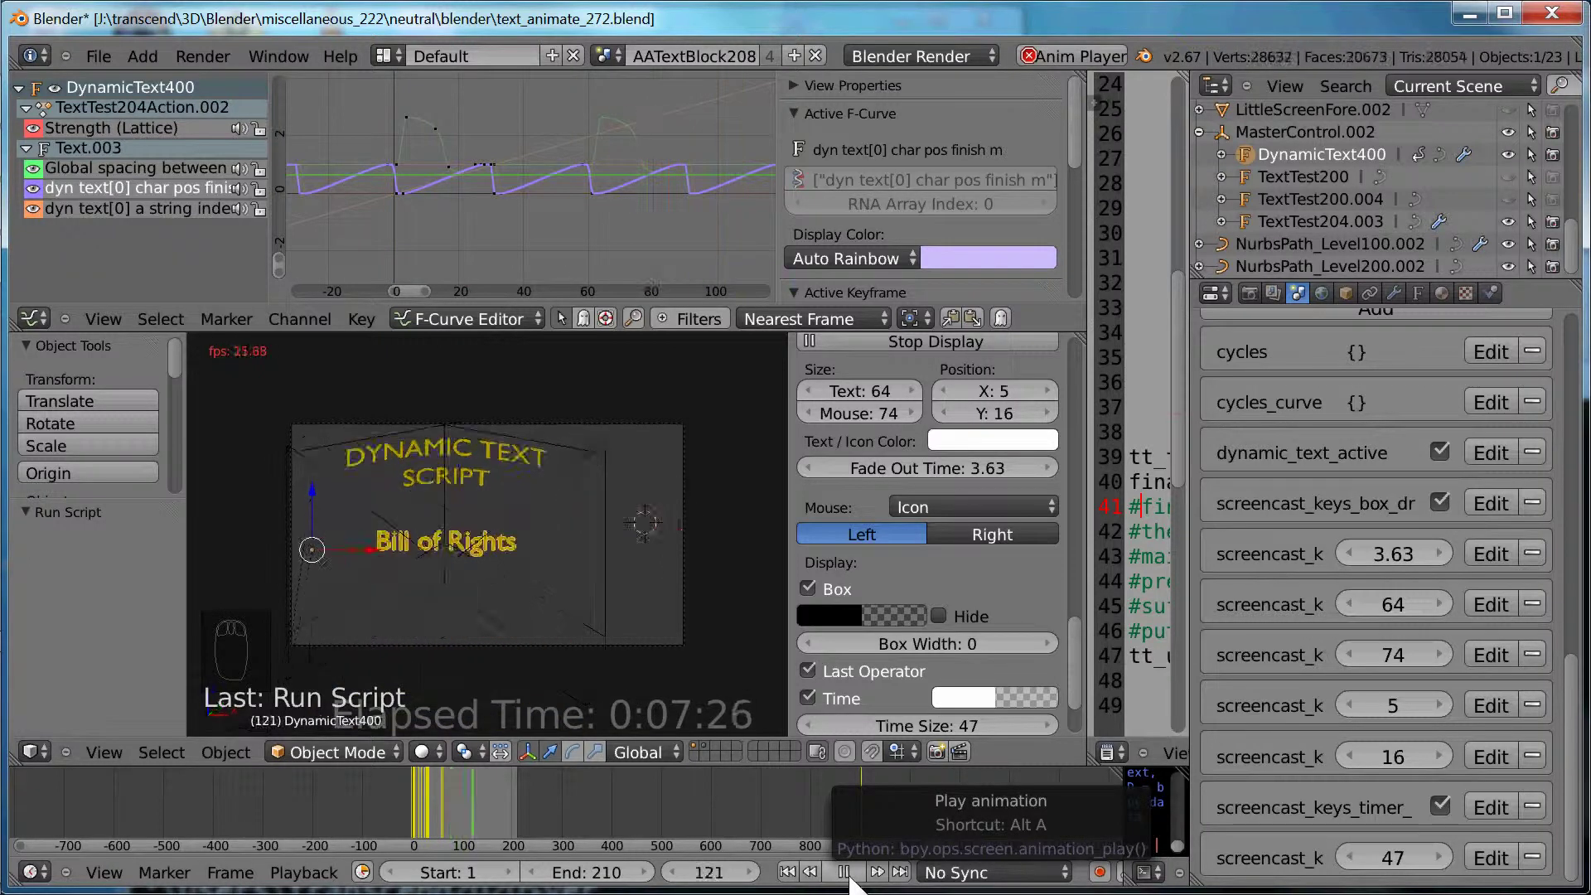
pyautogui.press('Escape')
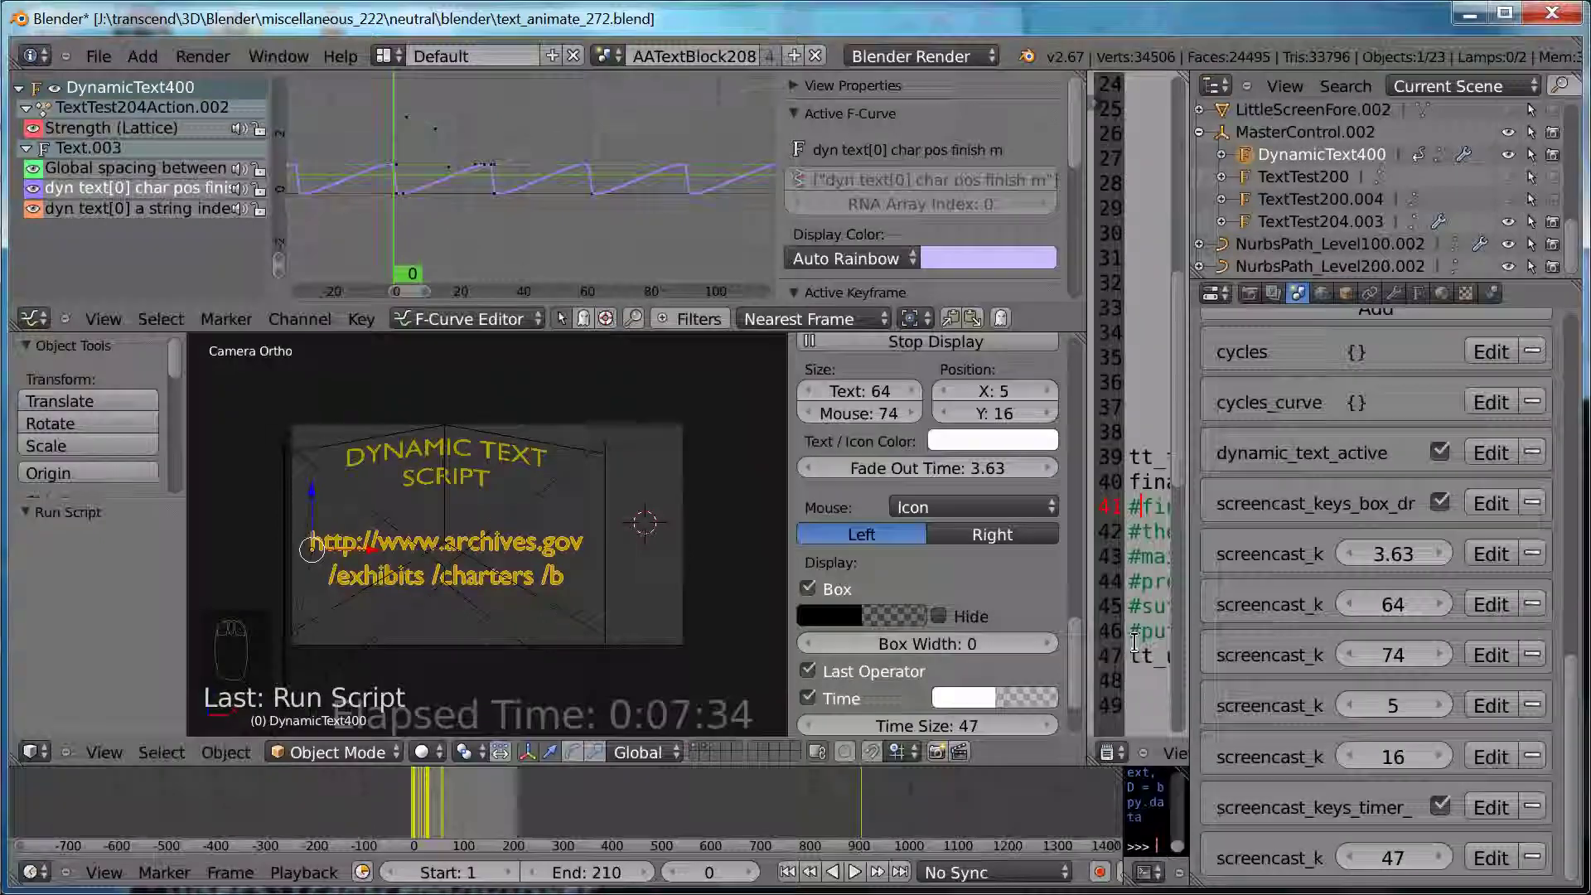
pyautogui.hotkey('ctrl', 'Up')
# - Switch back to tt_thrill_list and change the first phrase to 'BLENDER SPLENDOR'
pyautogui.press('BackSpace')
pyautogui.press('Up')
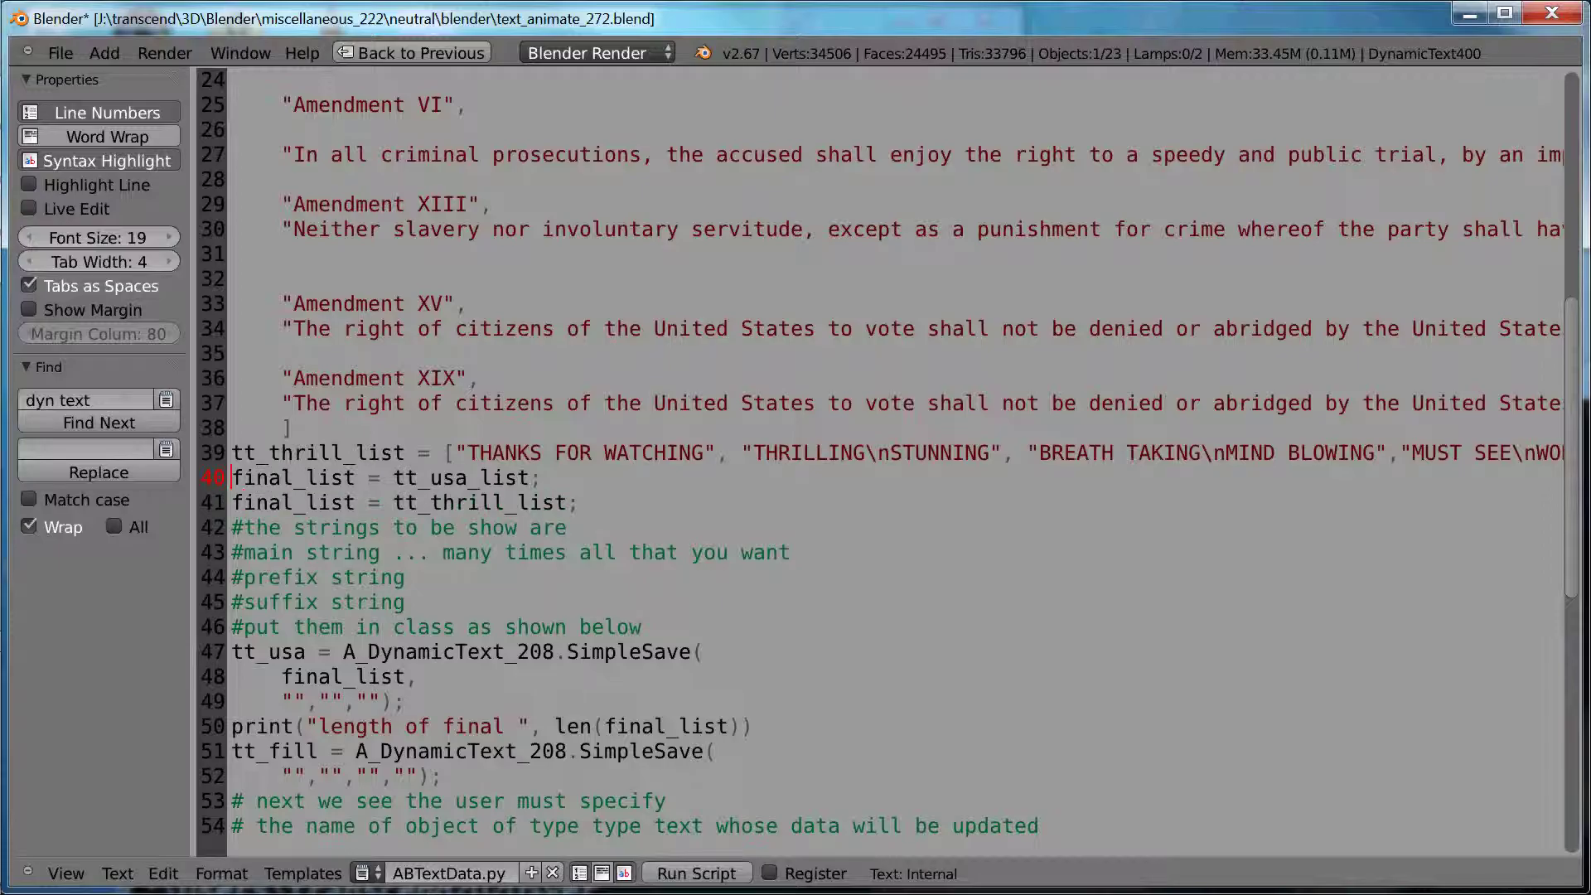
pyautogui.write('#')
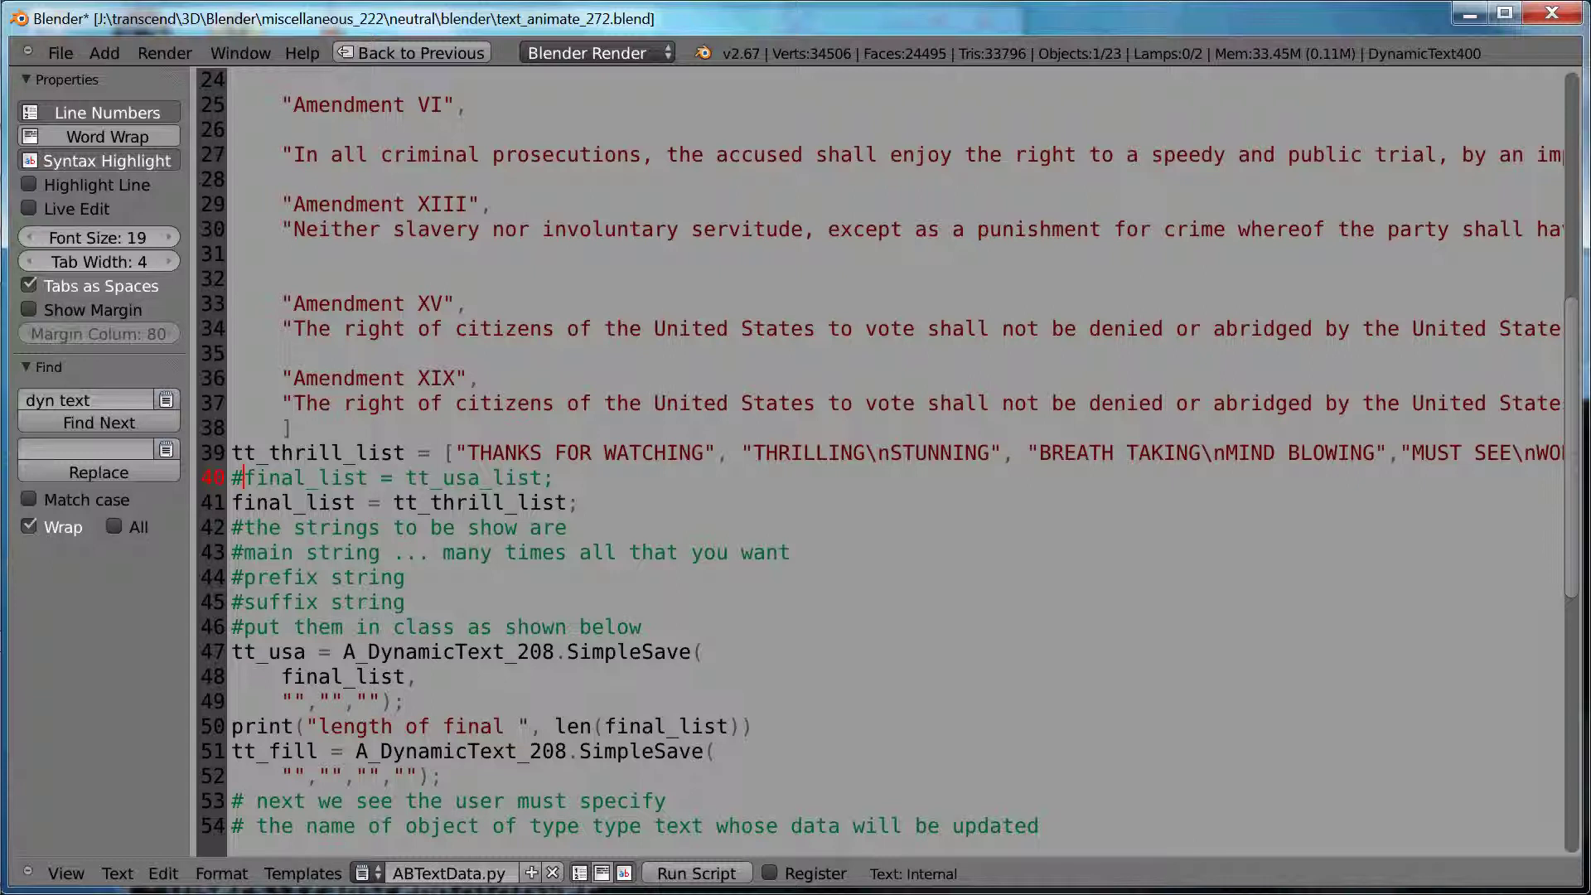
pyautogui.press('Up')
pyautogui.press('Right')
pyautogui.press('Right')
pyautogui.press('Right')
pyautogui.press('Right')
pyautogui.press('Right')
pyautogui.press('Right')
pyautogui.press('Right')
pyautogui.press('Right')
pyautogui.press('Right')
pyautogui.press('Right')
pyautogui.press('Right')
pyautogui.press('Right')
pyautogui.press('Right')
pyautogui.press('Right')
pyautogui.press('Right')
pyautogui.press('Right')
pyautogui.press('Right')
pyautogui.press('Right')
pyautogui.hotkey('shift', 'Right')
pyautogui.hotkey('shift', 'Right')
pyautogui.hotkey('shift', 'Right')
pyautogui.hotkey('shift', 'Right')
pyautogui.hotkey('shift', 'Right')
pyautogui.hotkey('shift', 'Right')
pyautogui.hotkey('shift', 'Right')
pyautogui.hotkey('shift', 'Right')
pyautogui.hotkey('shift', 'Right')
pyautogui.hotkey('shift', 'Right')
pyautogui.hotkey('shift', 'Right')
pyautogui.hotkey('shift', 'Right')
pyautogui.hotkey('shift', 'Right')
pyautogui.hotkey('shift', 'Right')
pyautogui.hotkey('shift', 'Right')
pyautogui.hotkey('shift', 'Right')
pyautogui.hotkey('shift', 'Right')
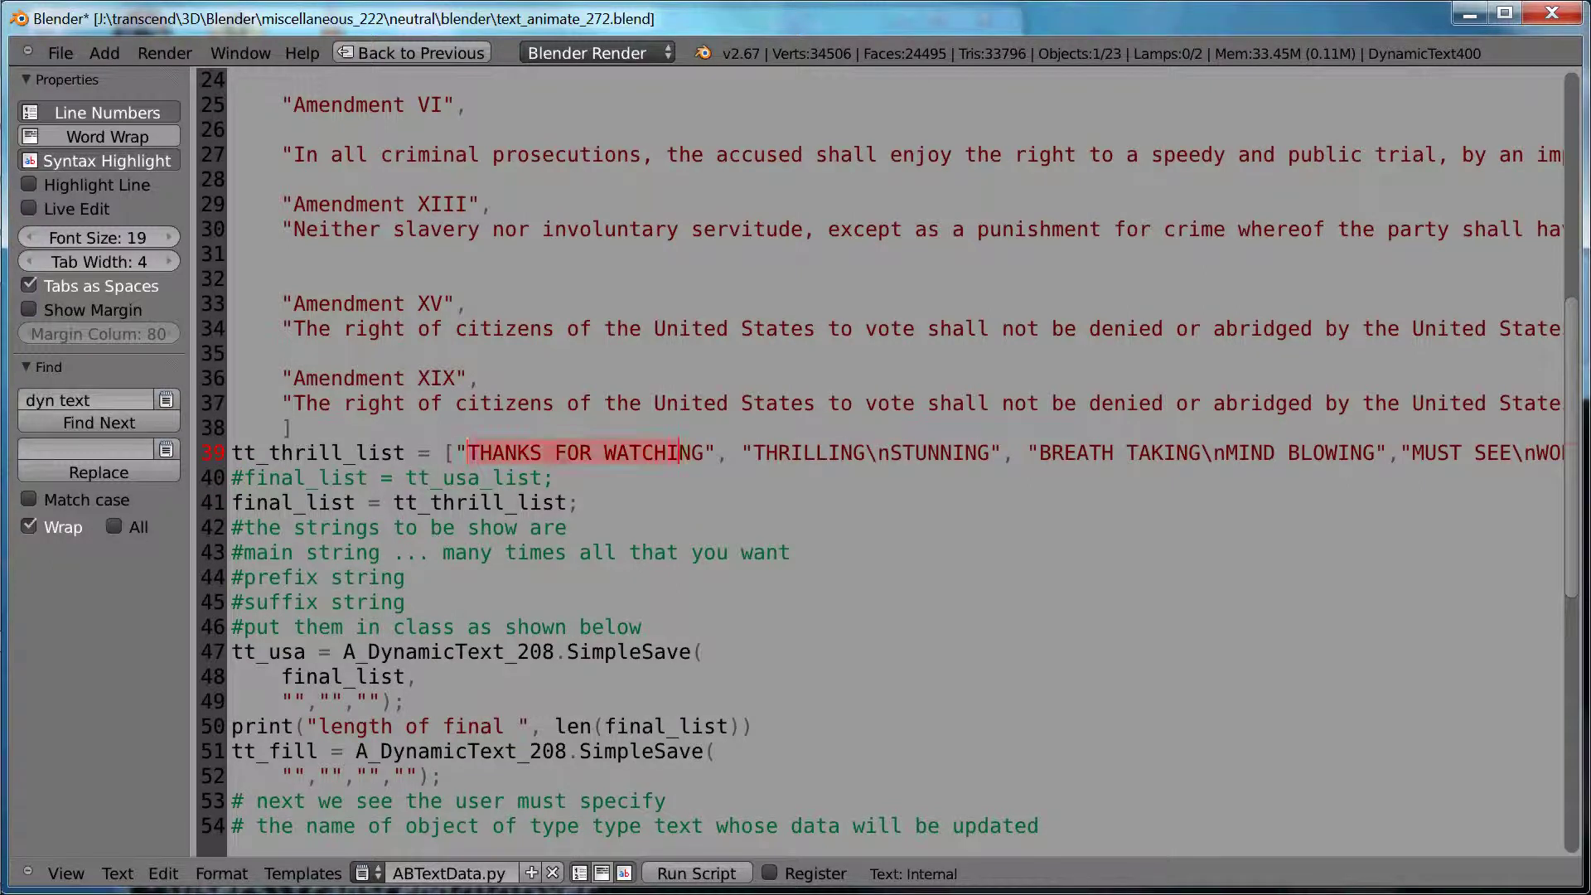
pyautogui.hotkey('shift', 'Right')
pyautogui.hotkey('shift', 'Right')
pyautogui.write('BLWEN')
pyautogui.press('BackSpace')
pyautogui.press('BackSpace')
pyautogui.press('BackSpace')
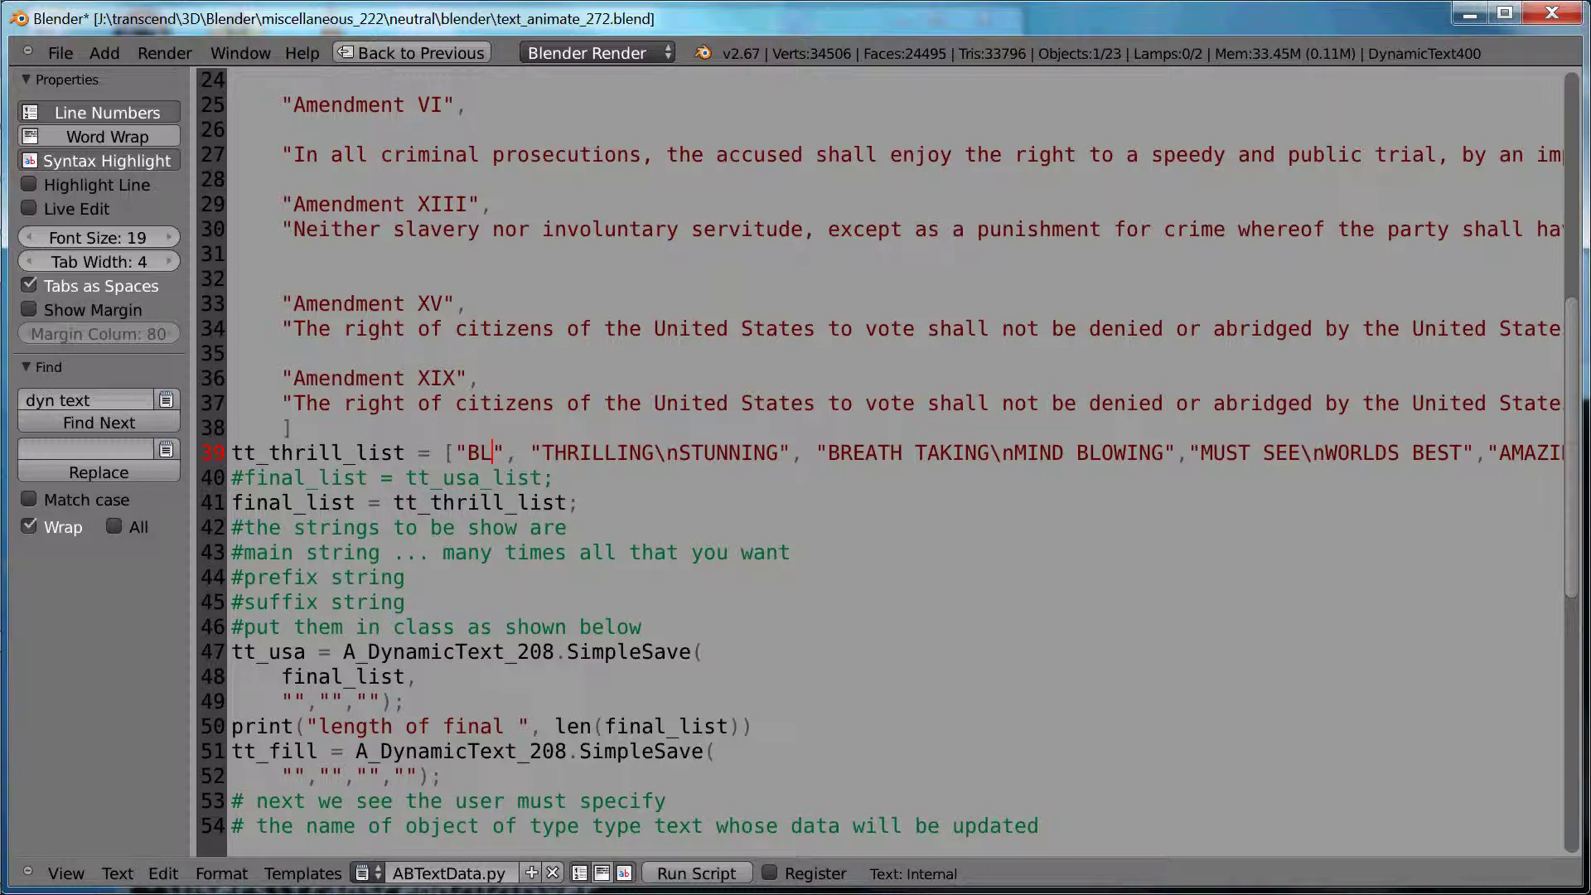
pyautogui.write('ENDER SPLEN')
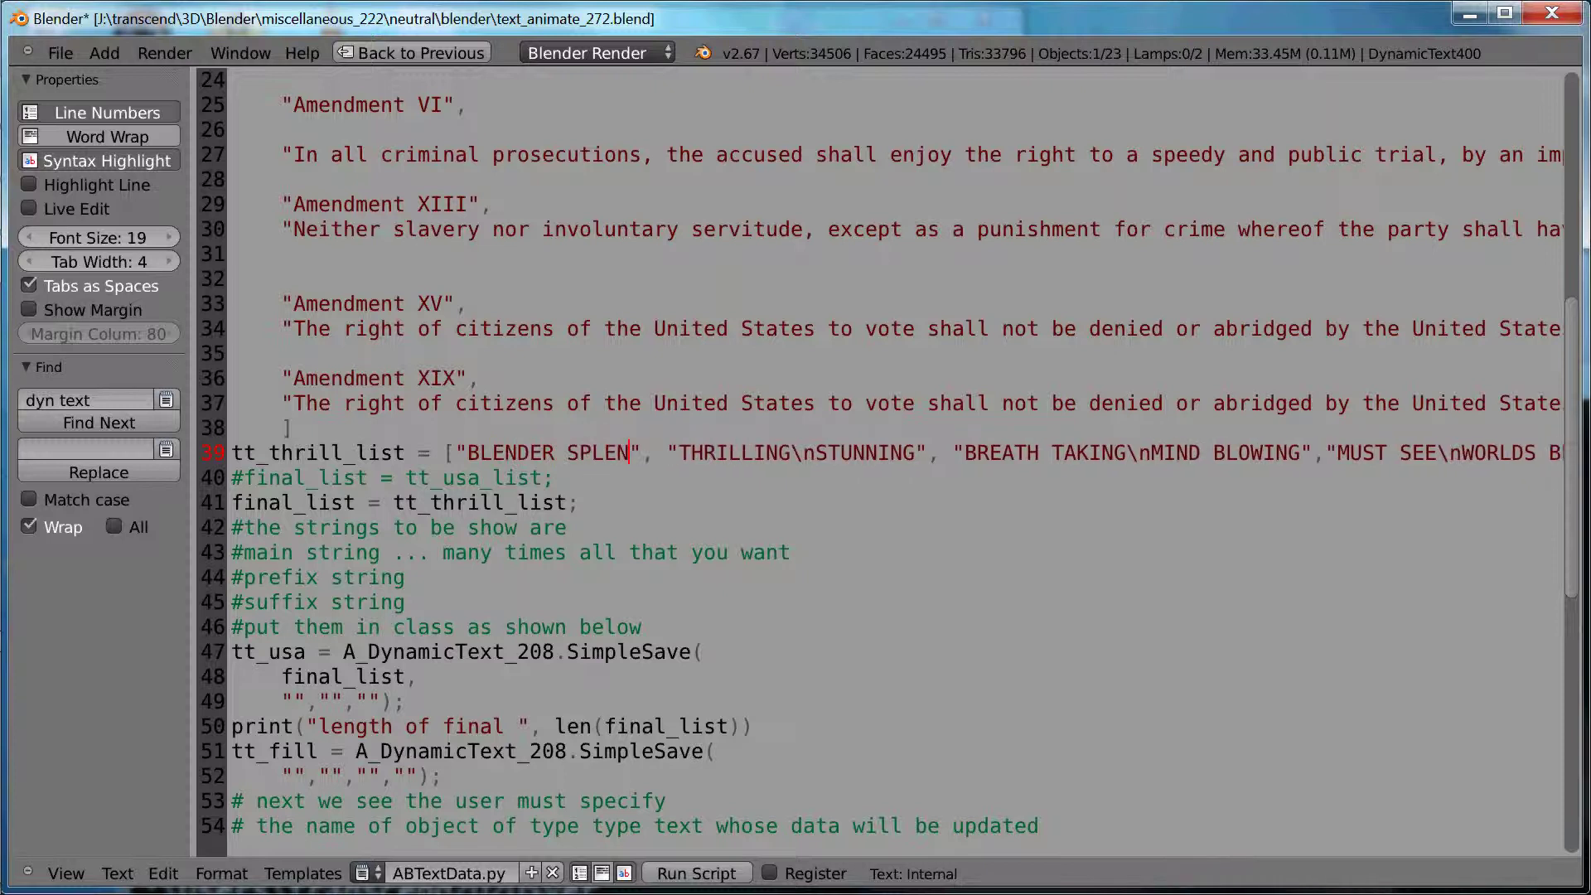
pyautogui.write('DOR')
# - Run the edited ABTextData script from the context menu
pyautogui.press('Down')
pyautogui.press('Up')
pyautogui.press('Home')
pyautogui.hotkey('shift', 'Down')
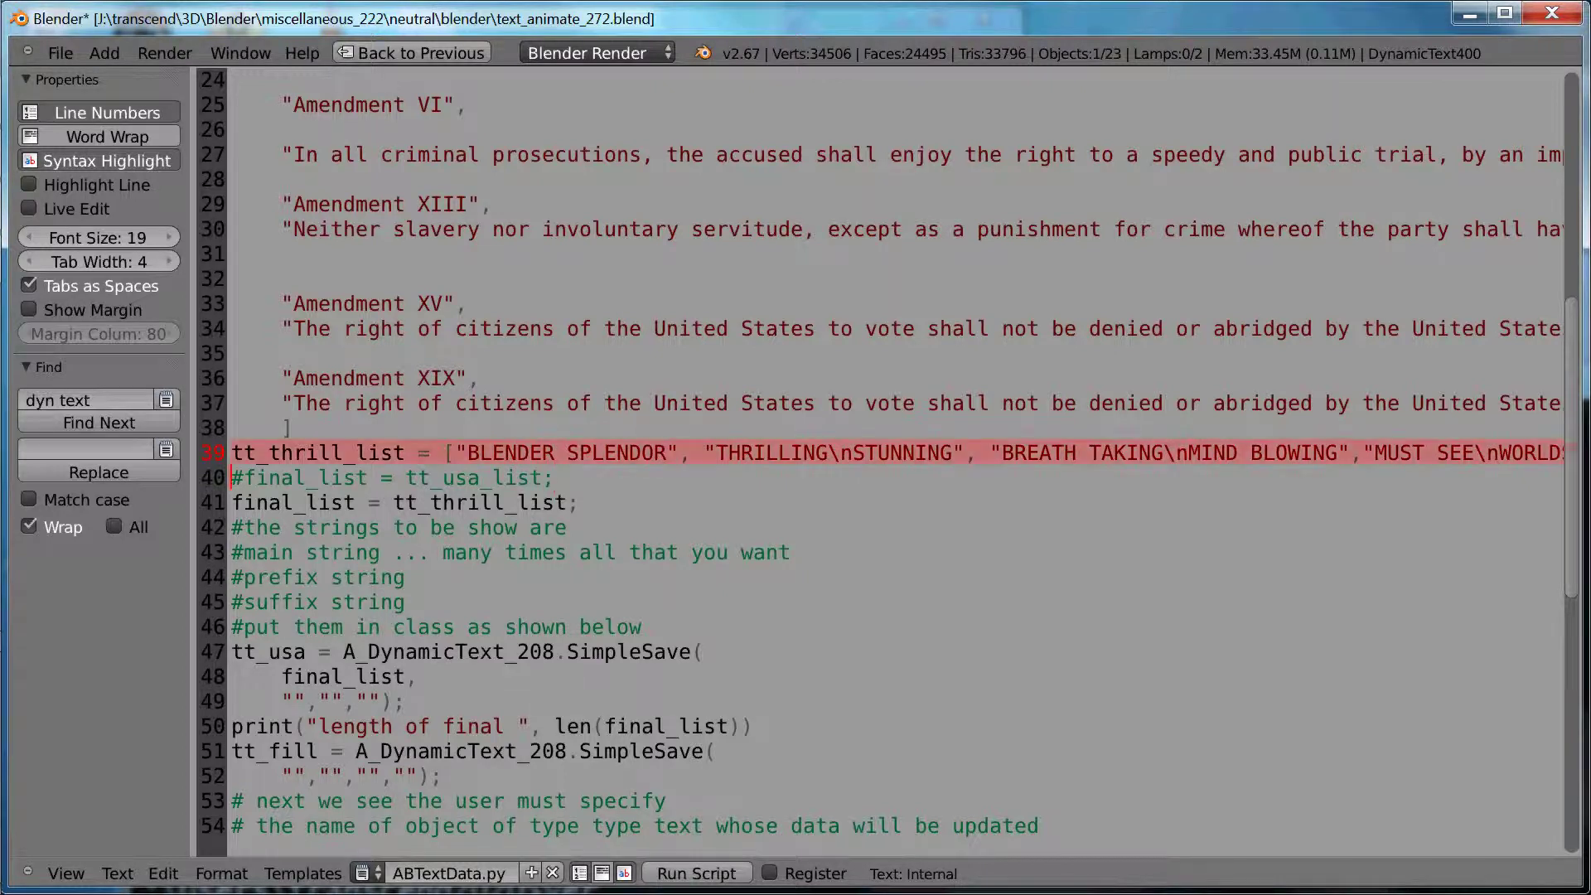
pyautogui.press('Down')
pyautogui.press('Down')
pyautogui.press('Down')
pyautogui.press('Down')
pyautogui.press('Down')
pyautogui.press('Down')
pyautogui.press('Down')
pyautogui.press('Down')
pyautogui.press('Down')
pyautogui.press('Down')
pyautogui.press('Down')
pyautogui.press('Down')
pyautogui.press('Down')
pyautogui.press('Down')
pyautogui.press('Down')
pyautogui.press('Down')
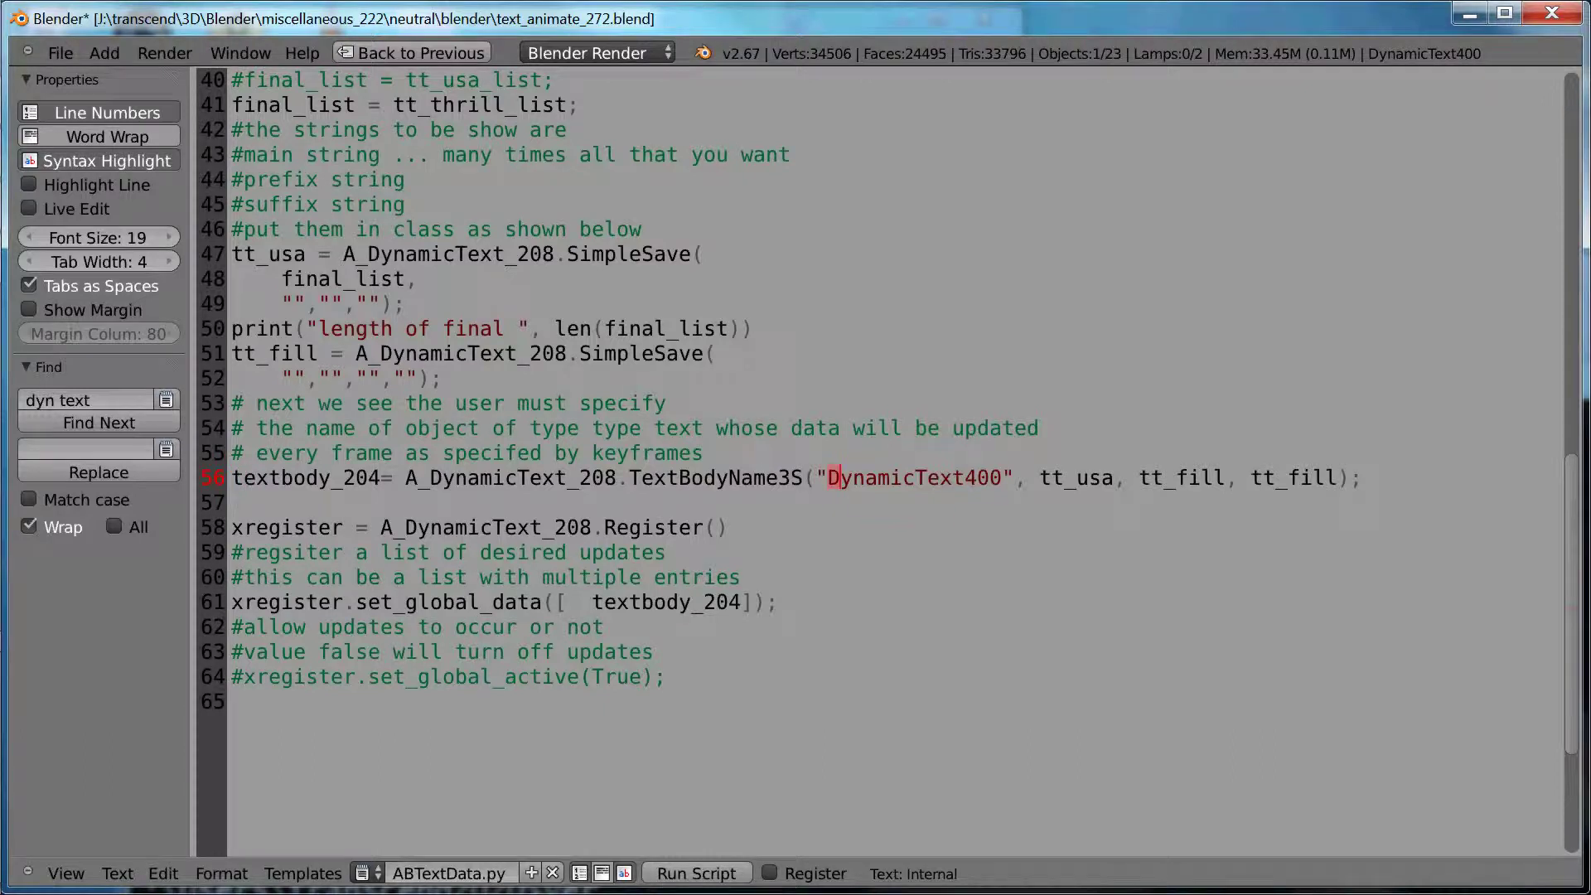
pyautogui.press('Down')
pyautogui.press('Down')
pyautogui.press('Down')
pyautogui.press('Down')
pyautogui.press('Down')
pyautogui.press('Down')
pyautogui.press('End')
pyautogui.rightClick(1094, 633)
pyautogui.click(1046, 624)
# - Restore the full layout and play the animation, stopping back at the start frame
pyautogui.hotkey('ctrl', 'Down')
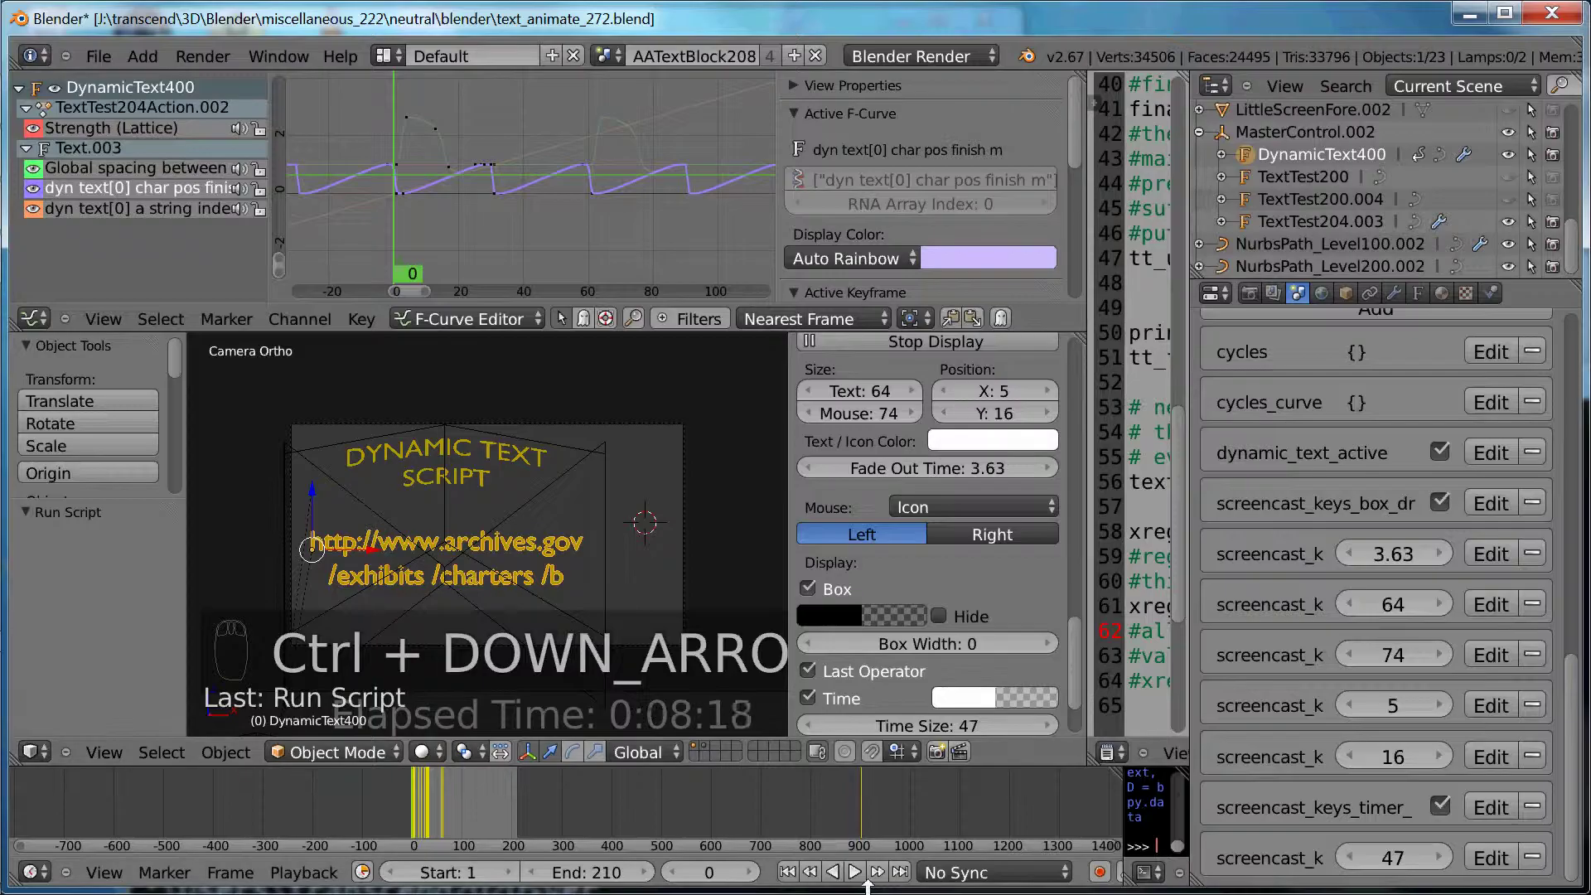
pyautogui.click(854, 872)
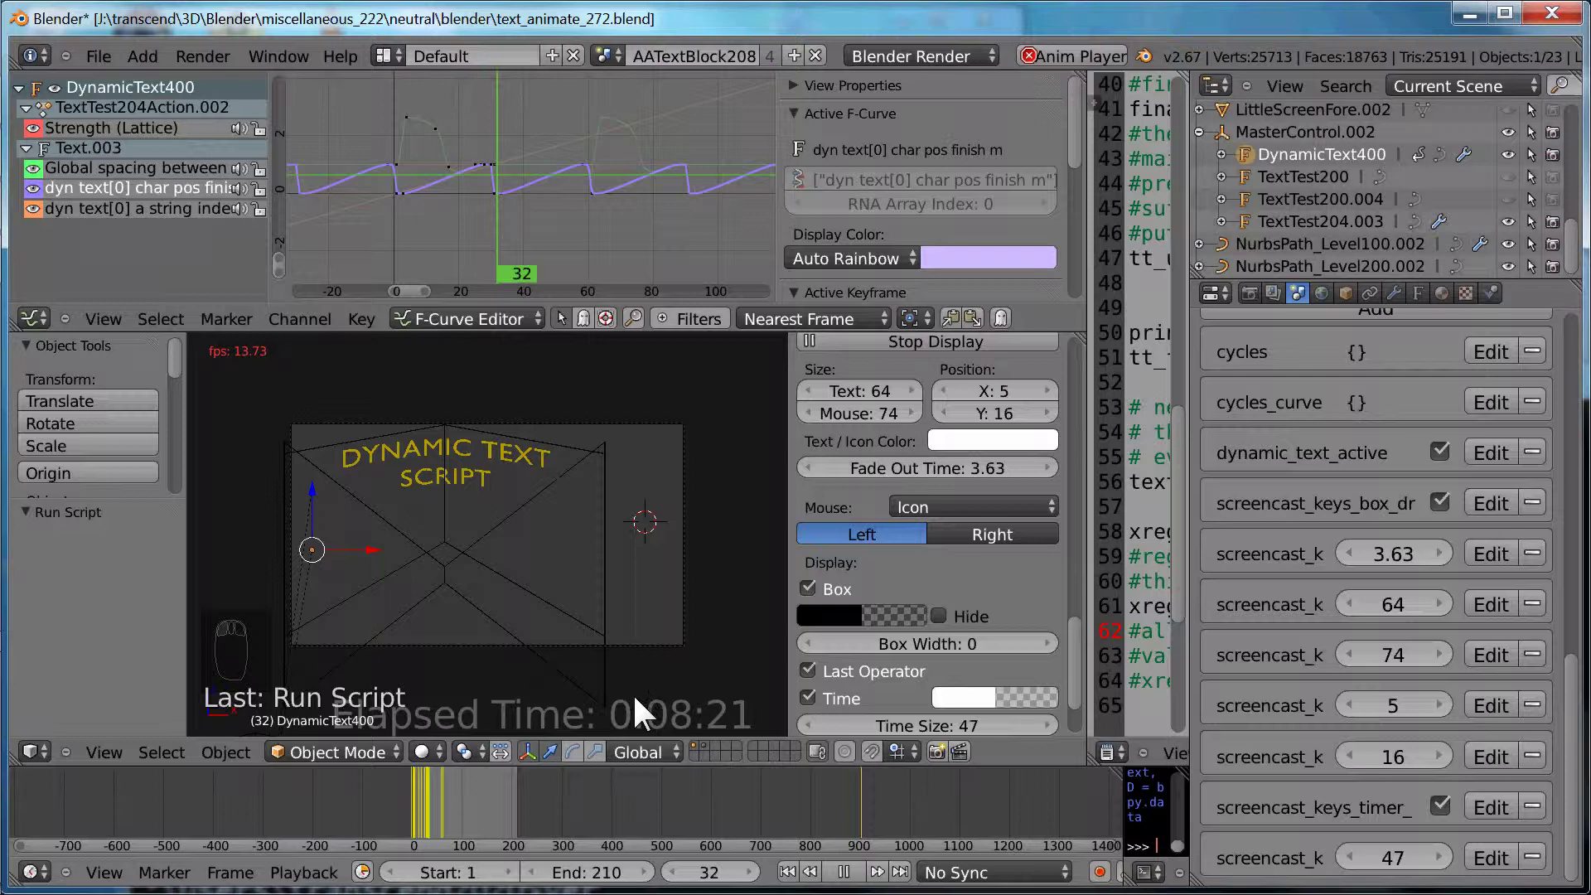
pyautogui.press('Escape')
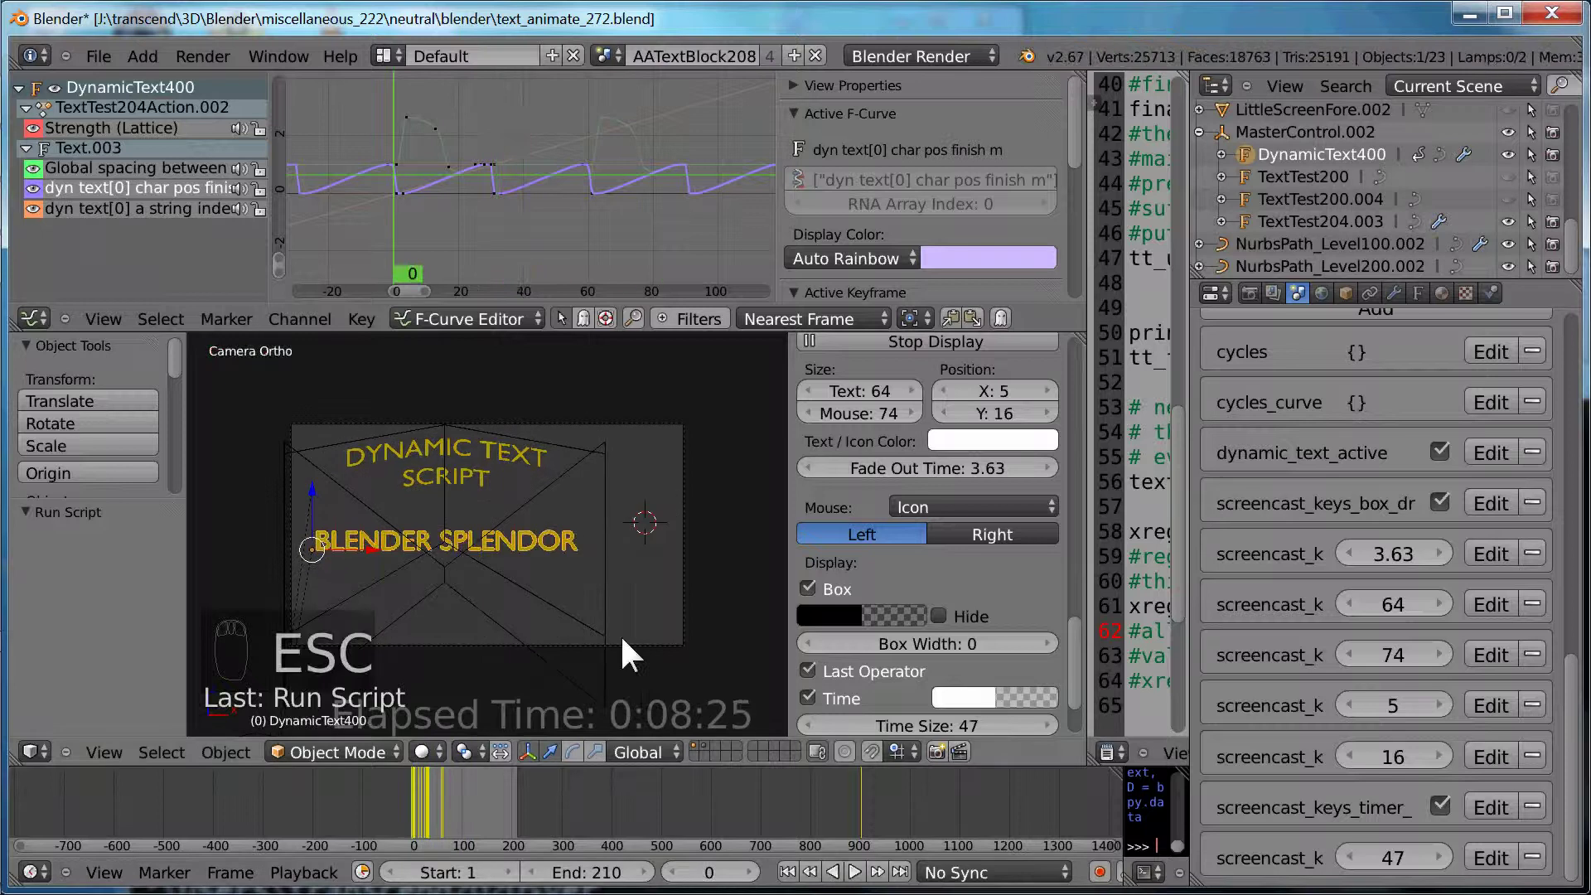
# - In Render settings, create folder loolubedemo02 under text_typing_split_200 and accept it as output
pyautogui.scroll(8, 1360, 578)
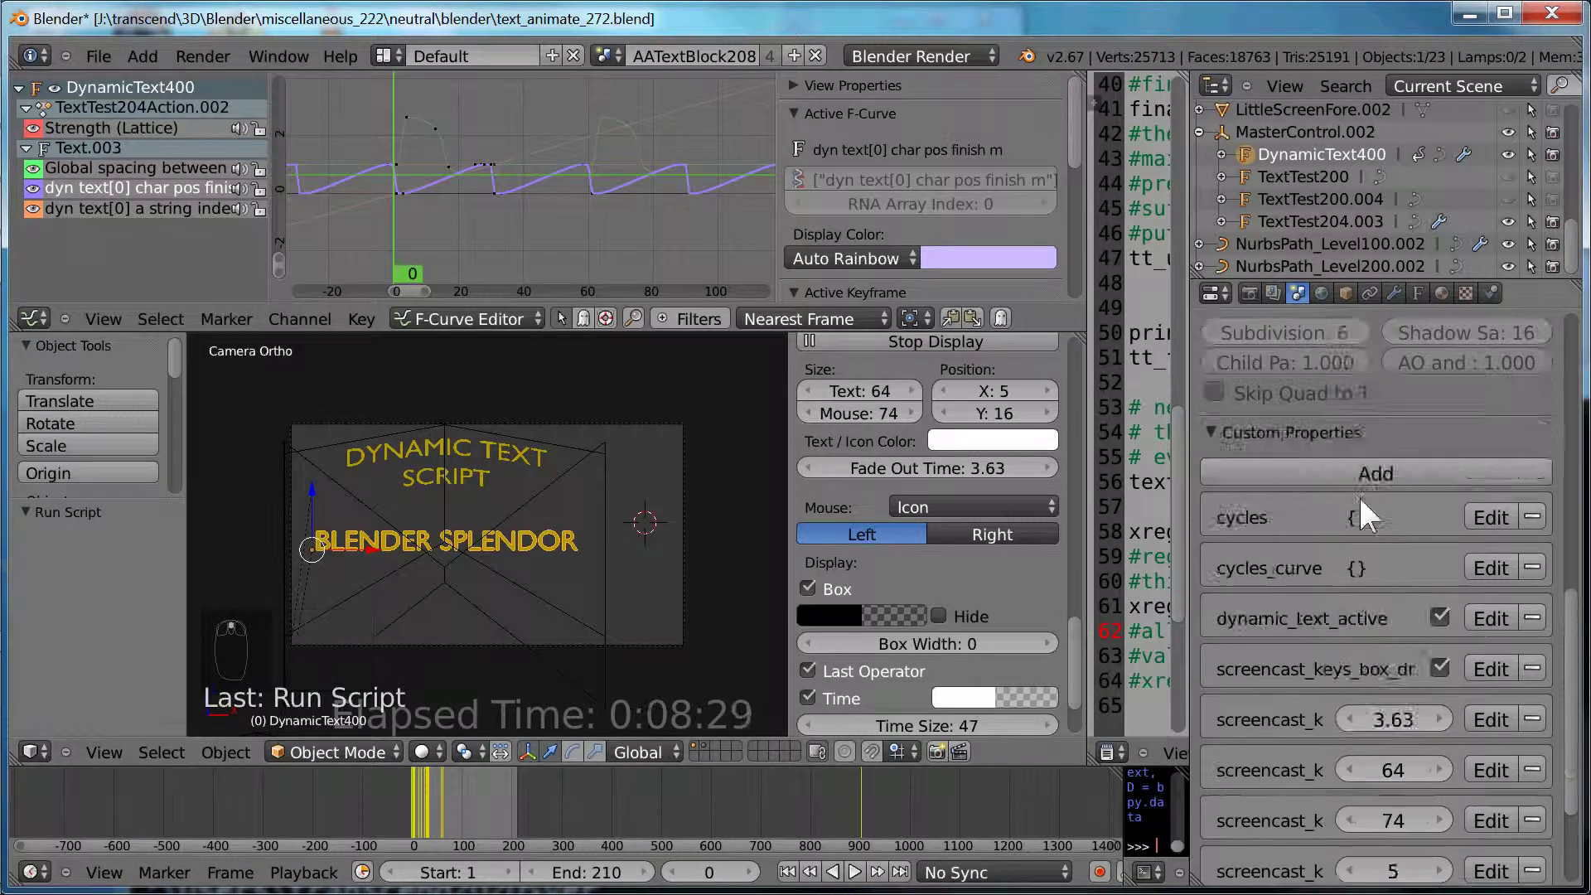
pyautogui.click(1249, 292)
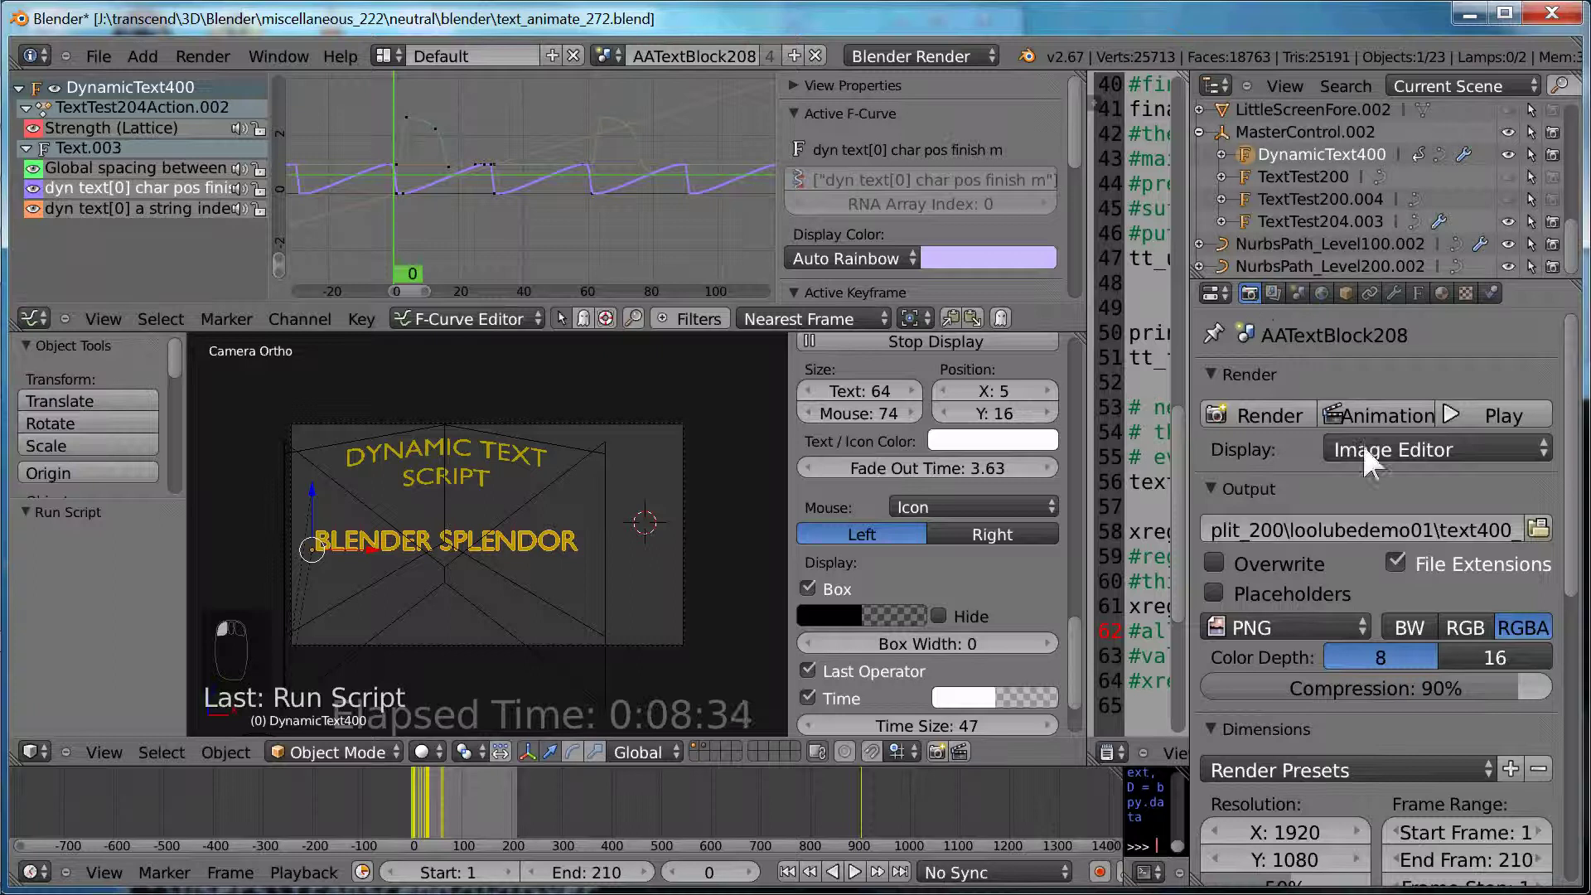
pyautogui.click(1544, 524)
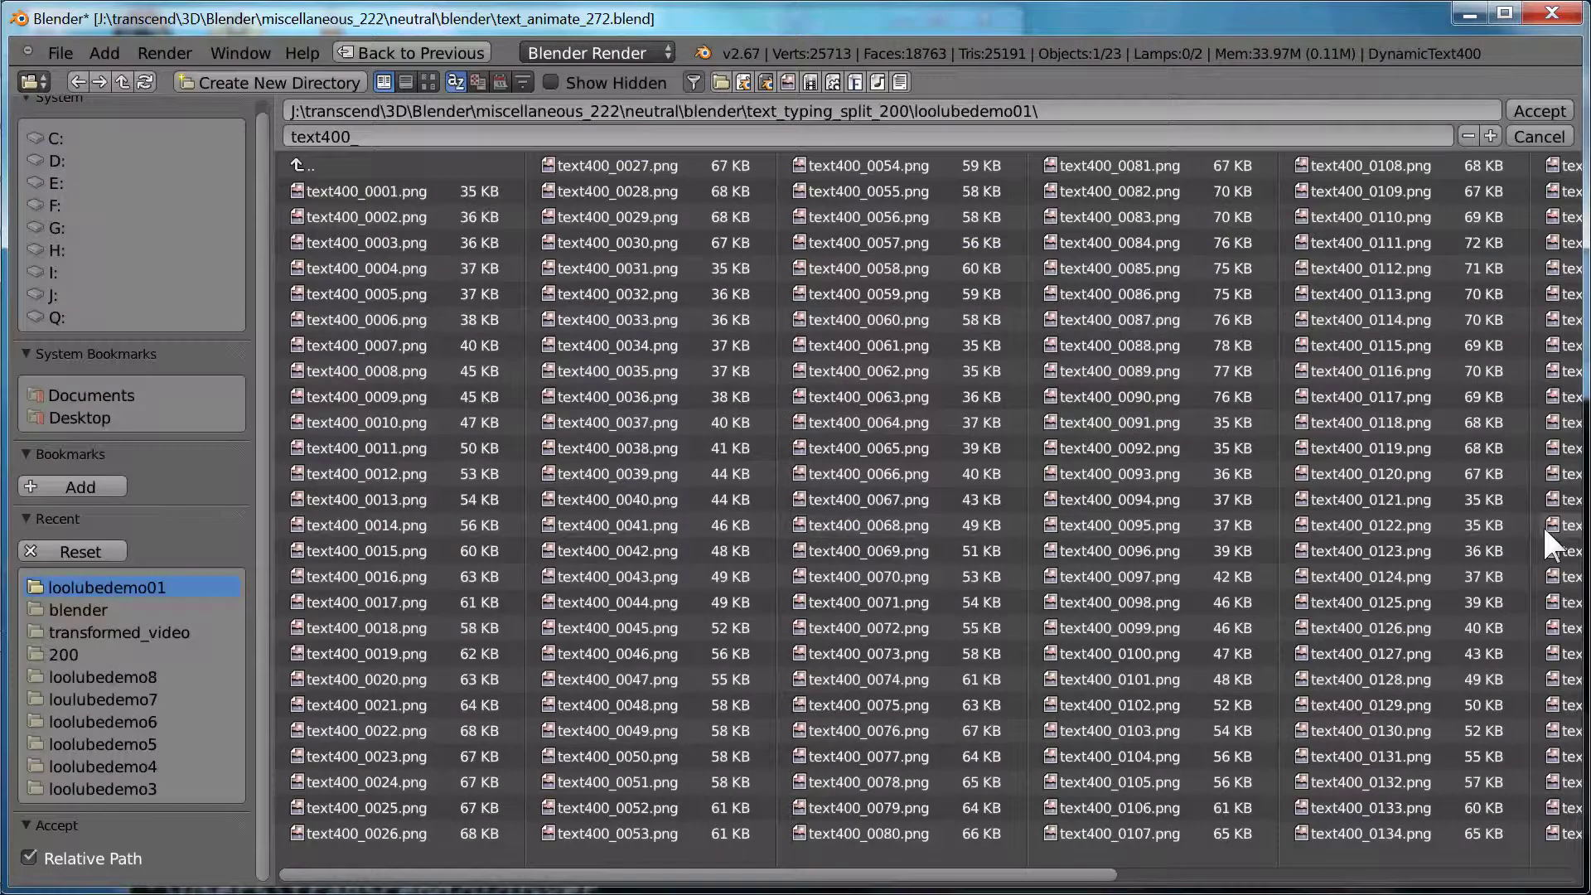
pyautogui.click(505, 154)
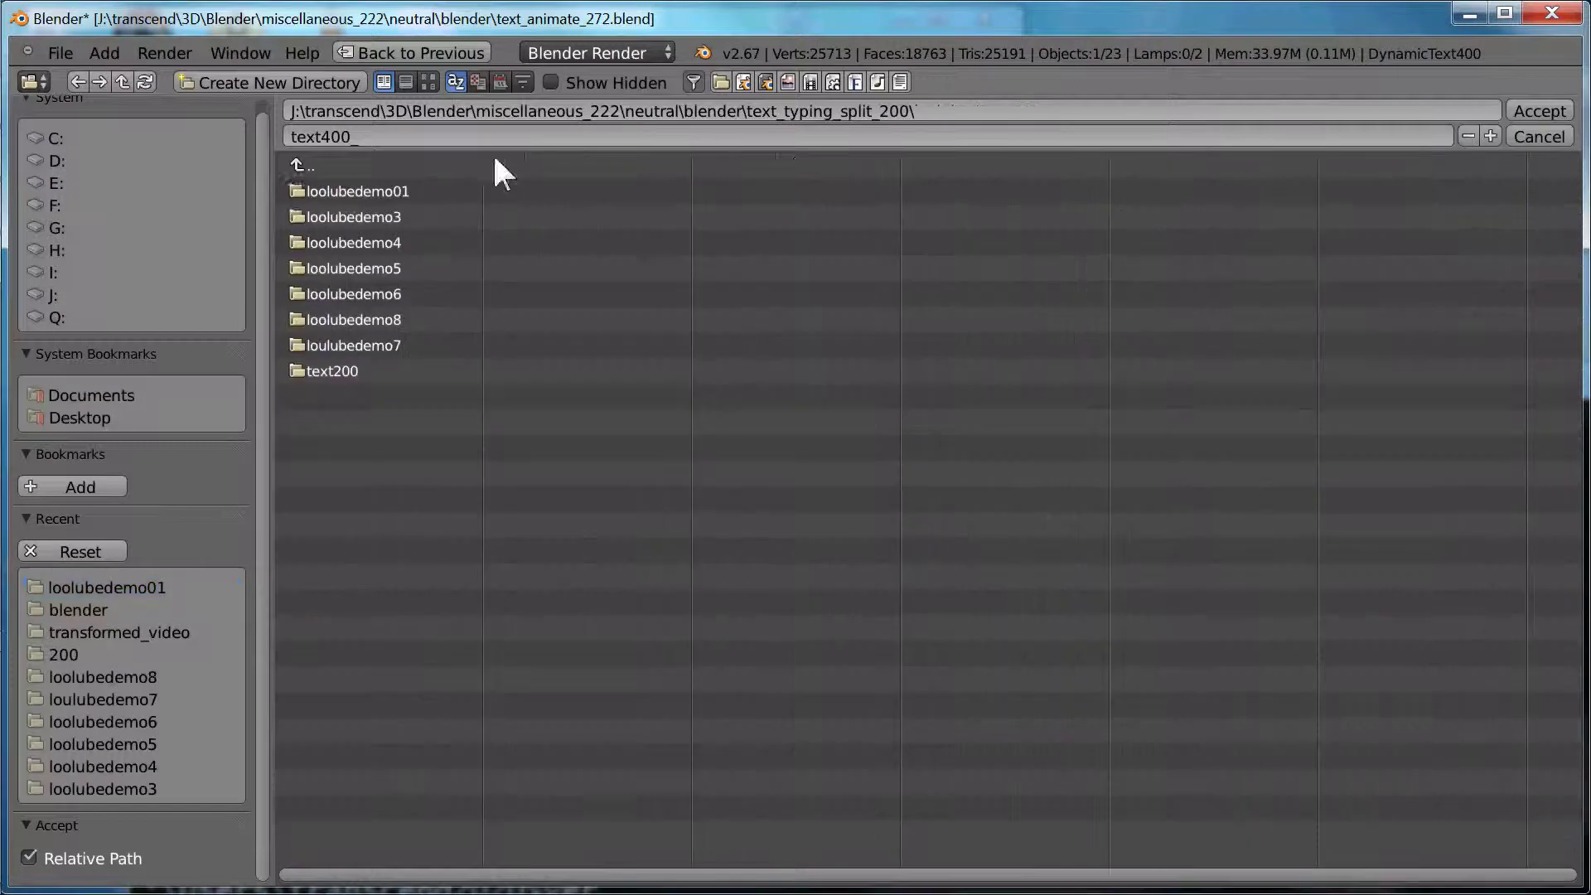
pyautogui.click(323, 76)
pyautogui.click(324, 79)
pyautogui.write('loolu')
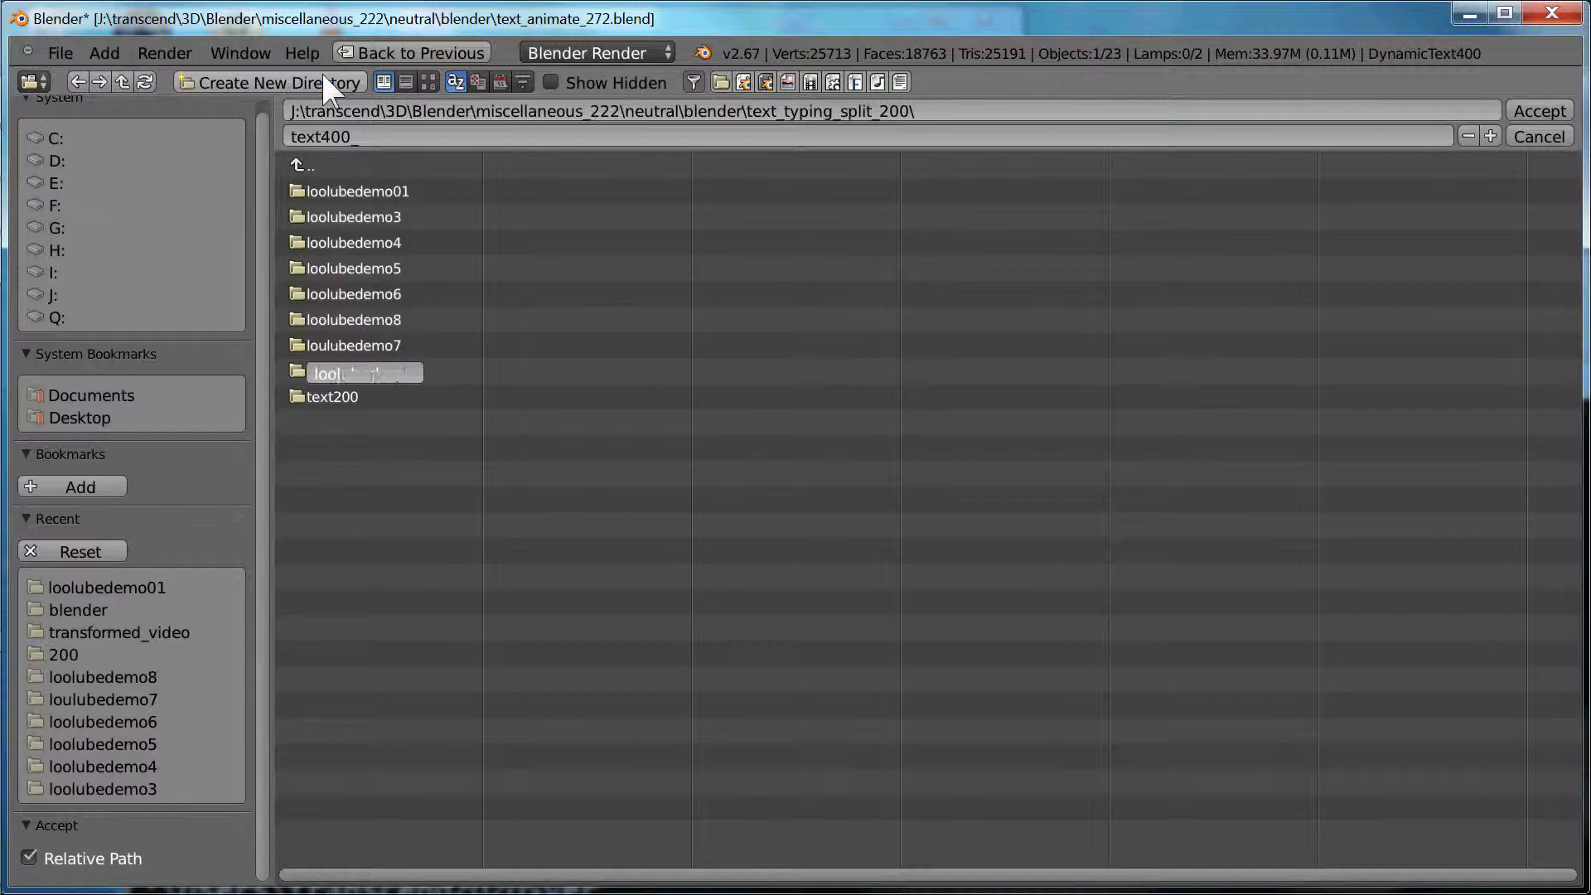
pyautogui.write('bedemo02')
pyautogui.press('Return')
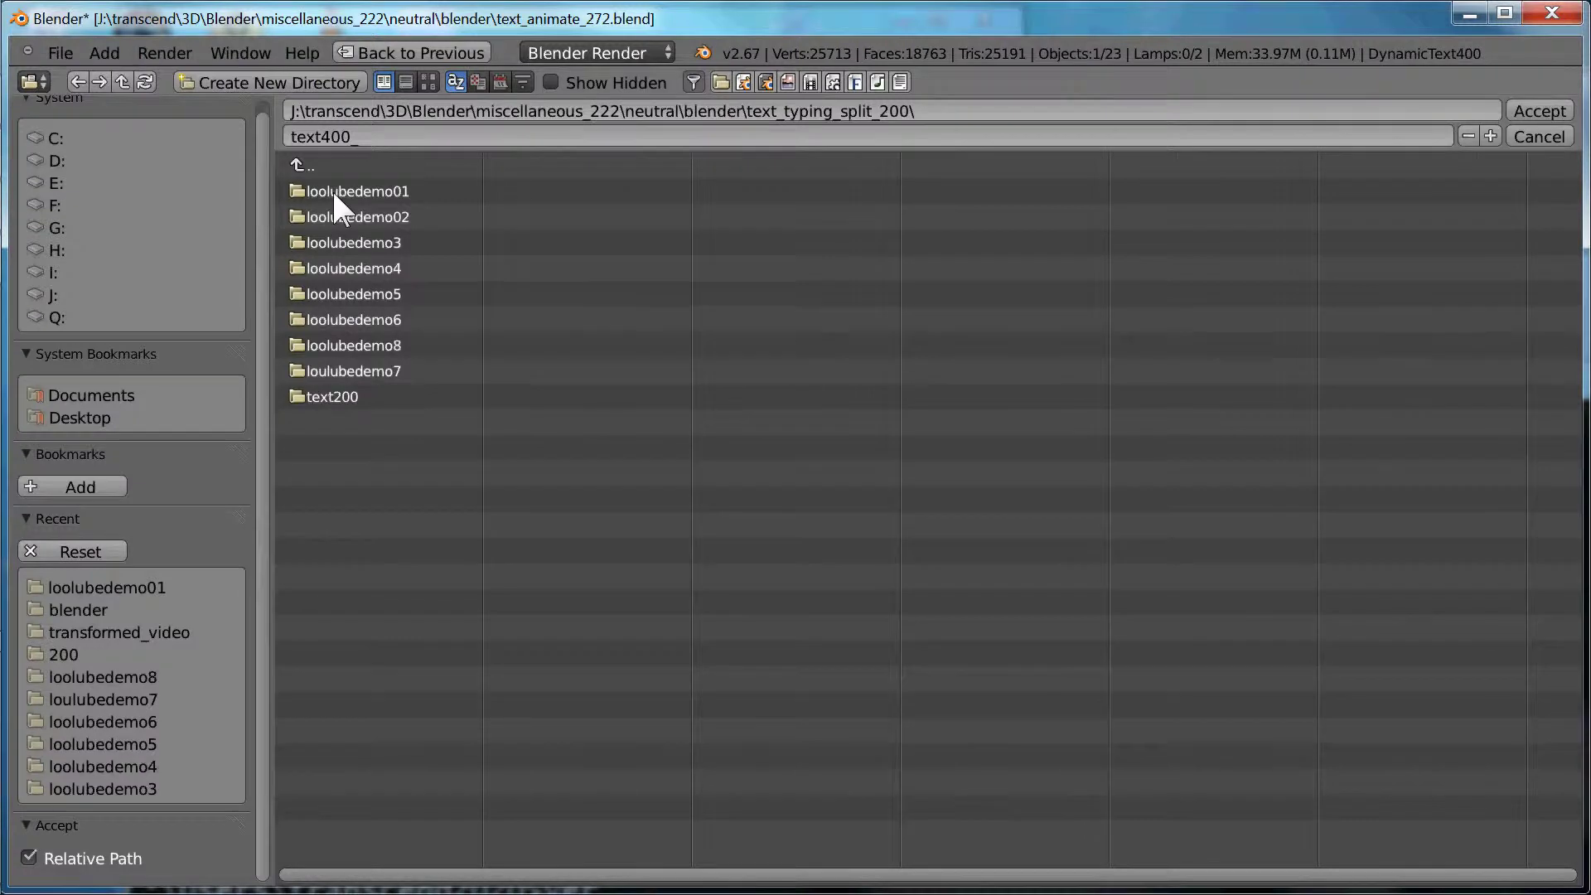
pyautogui.click(332, 205)
pyautogui.press('Return')
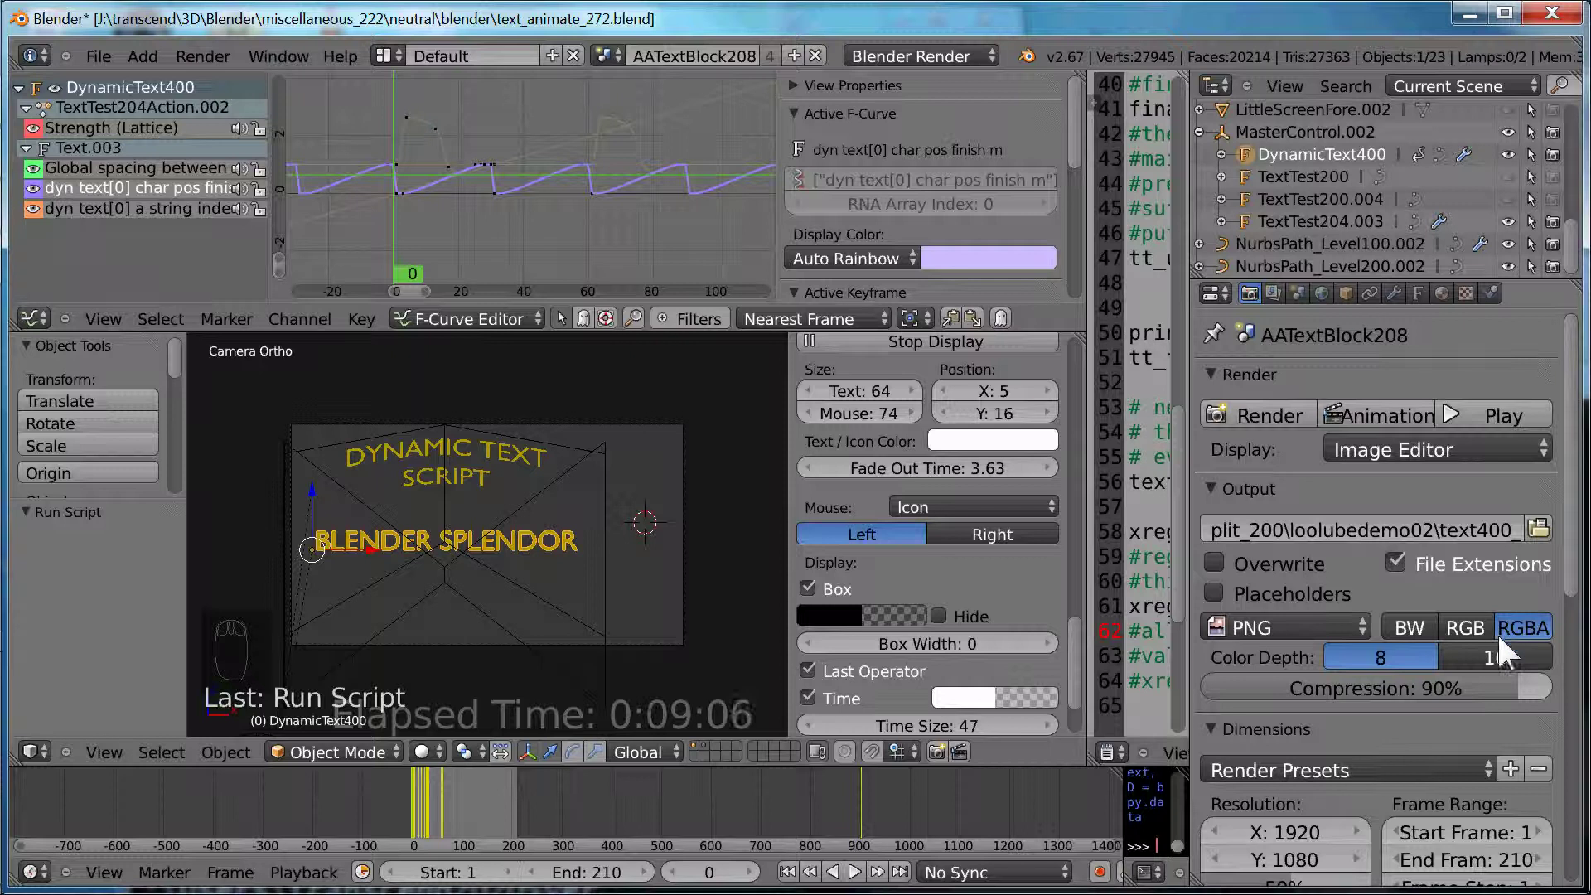
# - Render all 210 animation frames, then inspect the curves in a maximized Graph Editor
pyautogui.click(1392, 416)
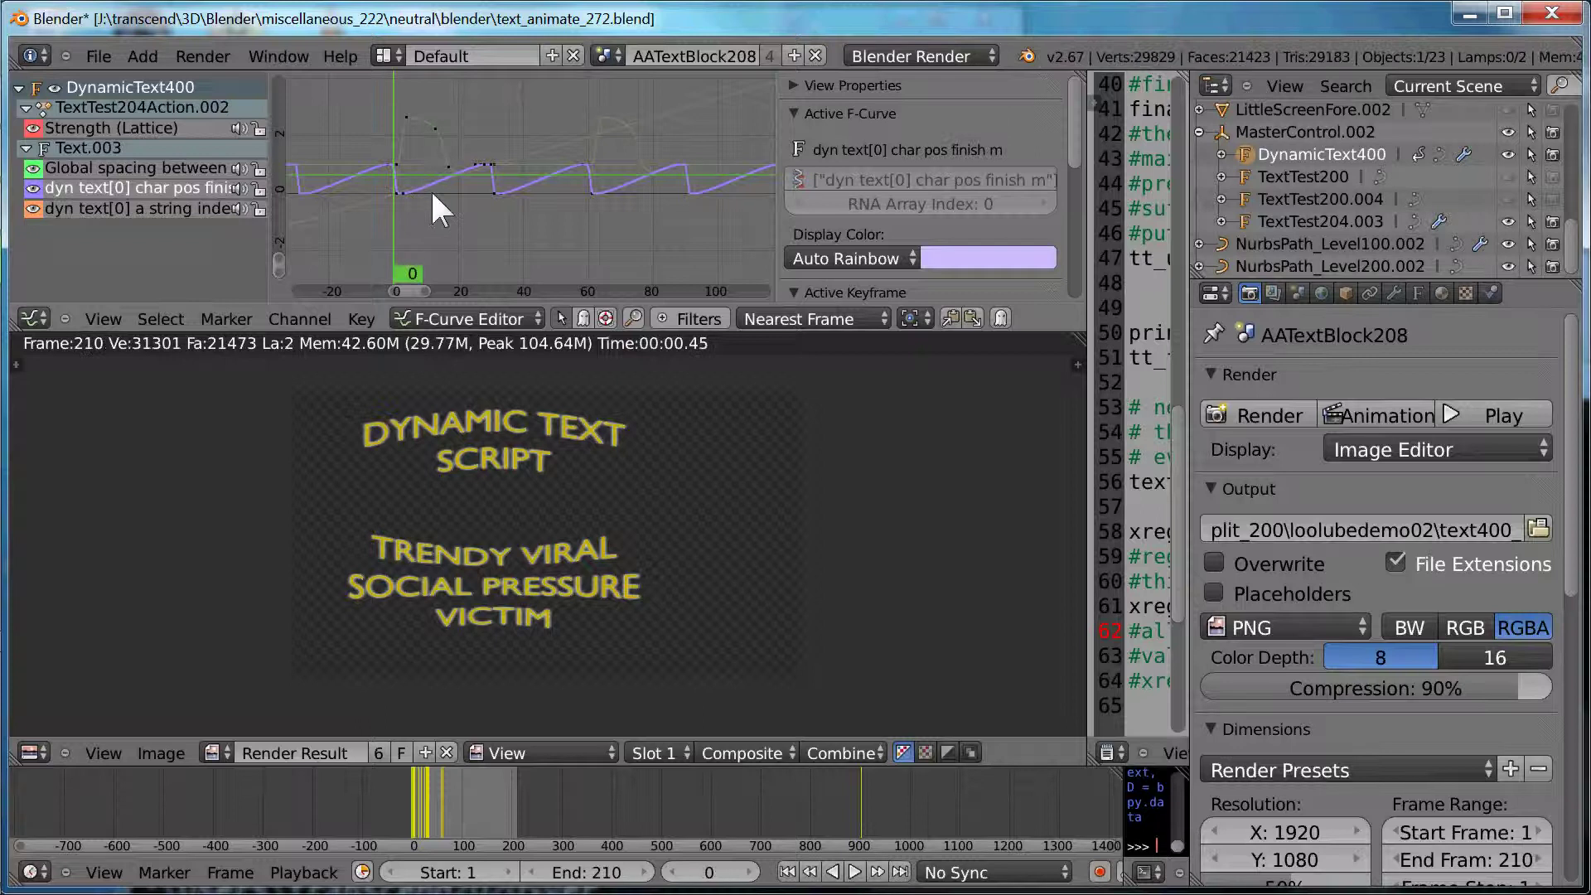
pyautogui.hotkey('ctrl', 'Up')
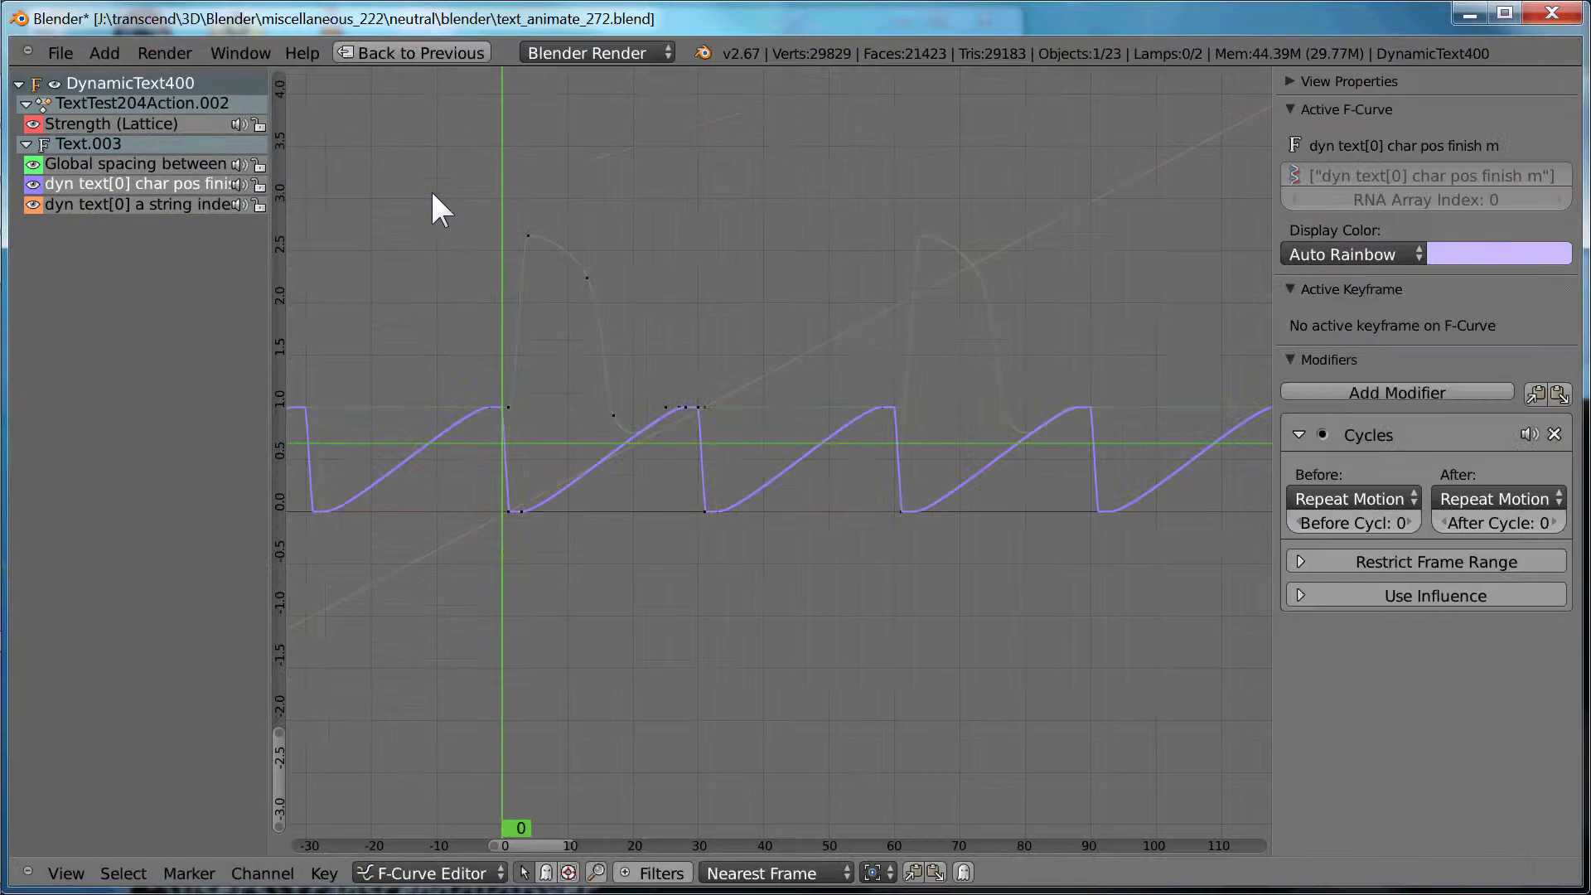
pyautogui.keyDown('ctrl'); pyautogui.moveTo(565, 441); pyautogui.dragTo(597, 404, button='middle'); pyautogui.keyUp('ctrl')
pyautogui.hotkey('ctrl', 'Up')
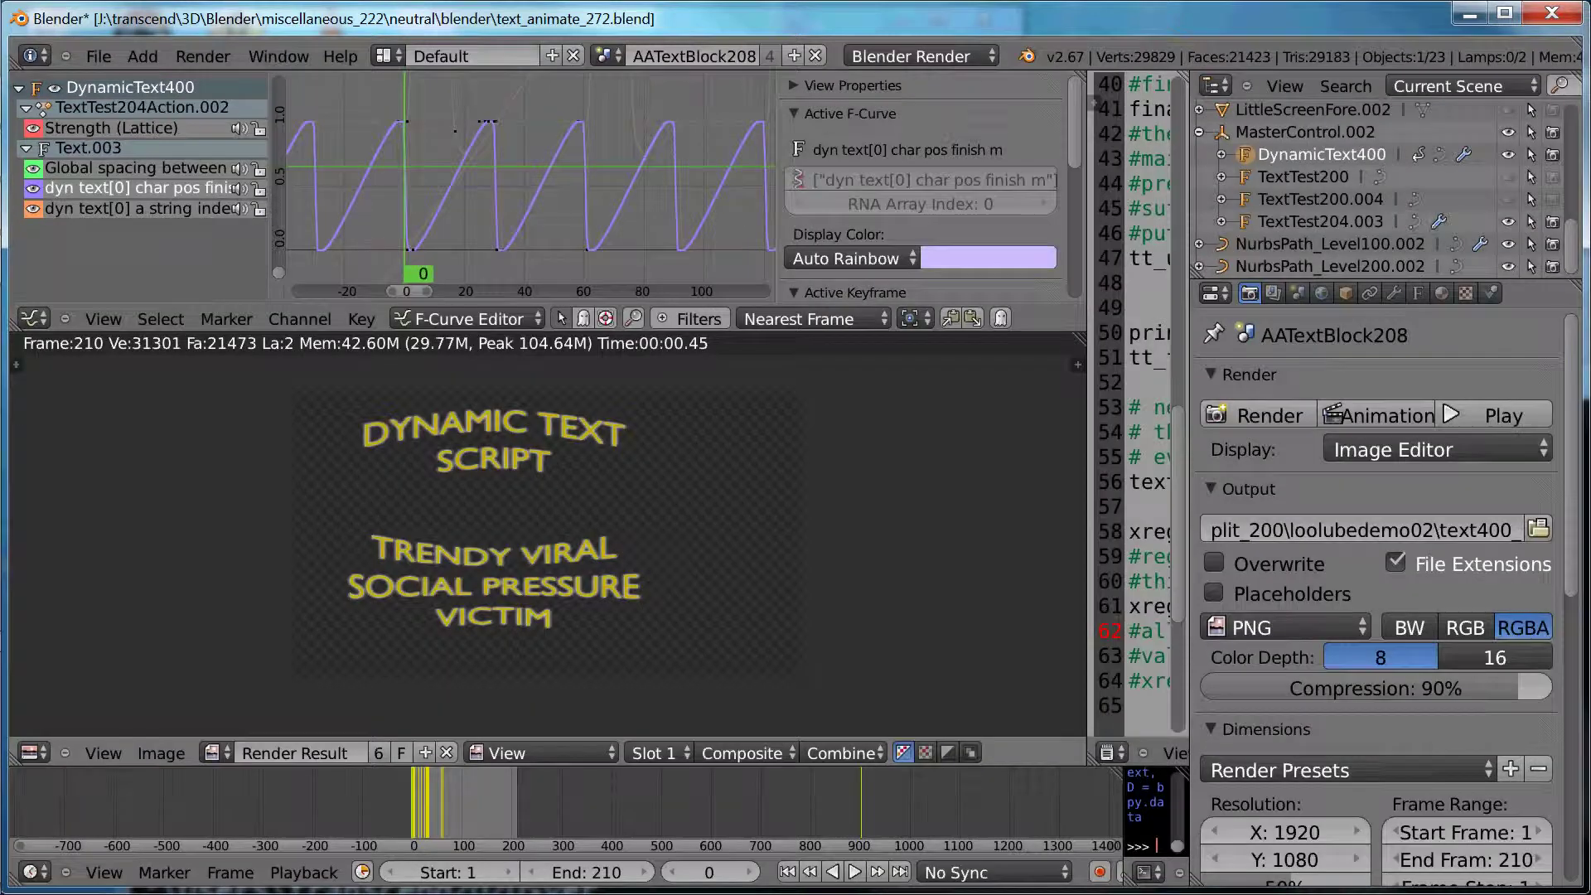
pyautogui.click(384, 56)
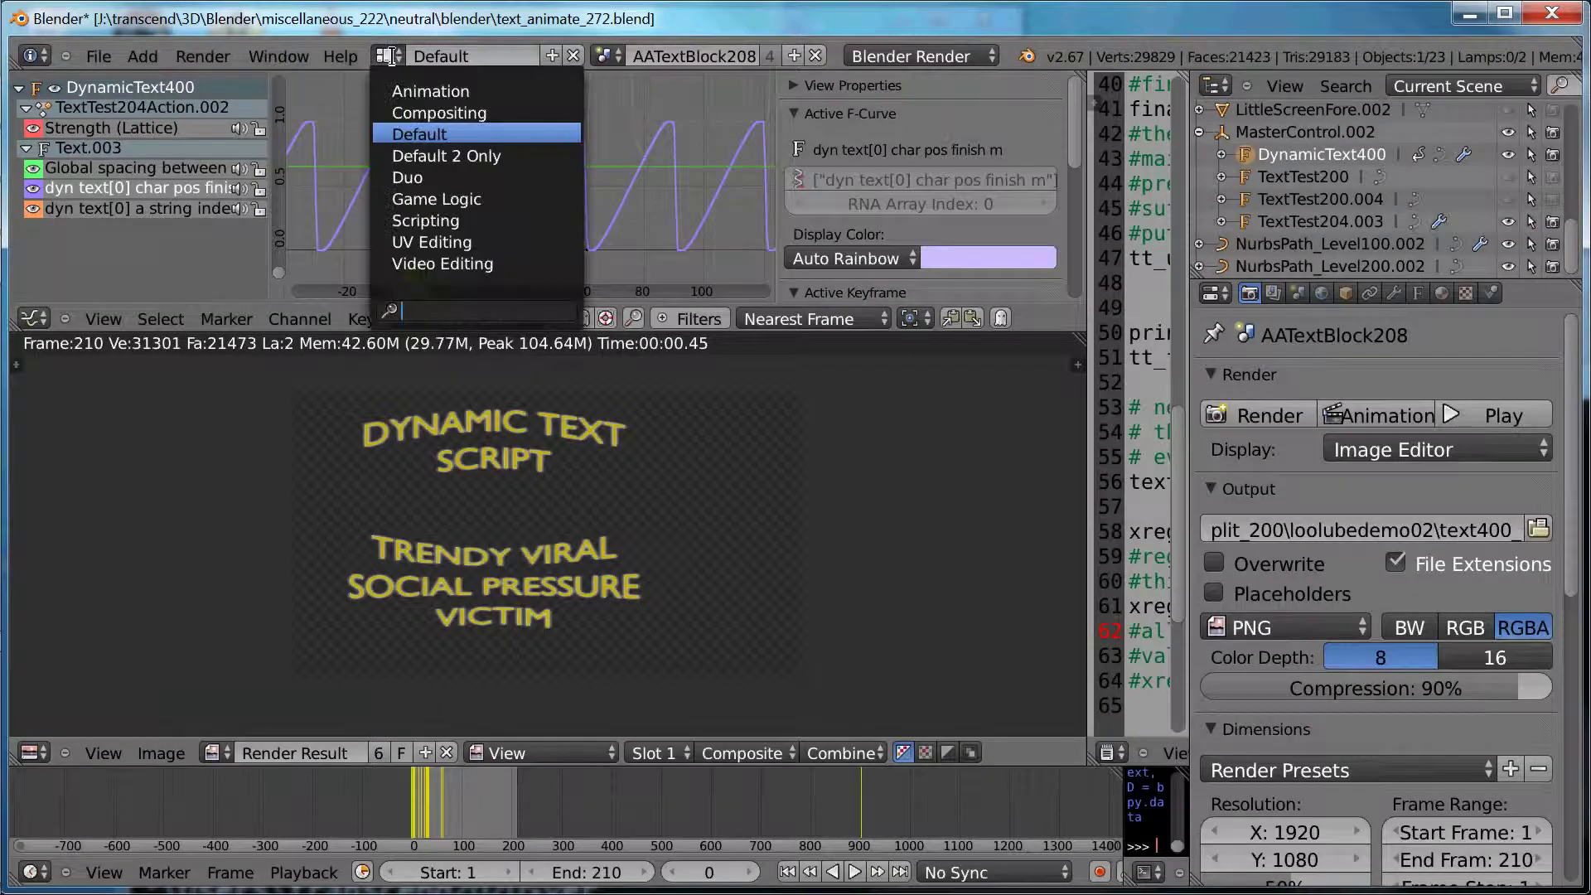
# - In Video Editing, delete the old channel 8 text strip and all strips to its right
pyautogui.click(443, 263)
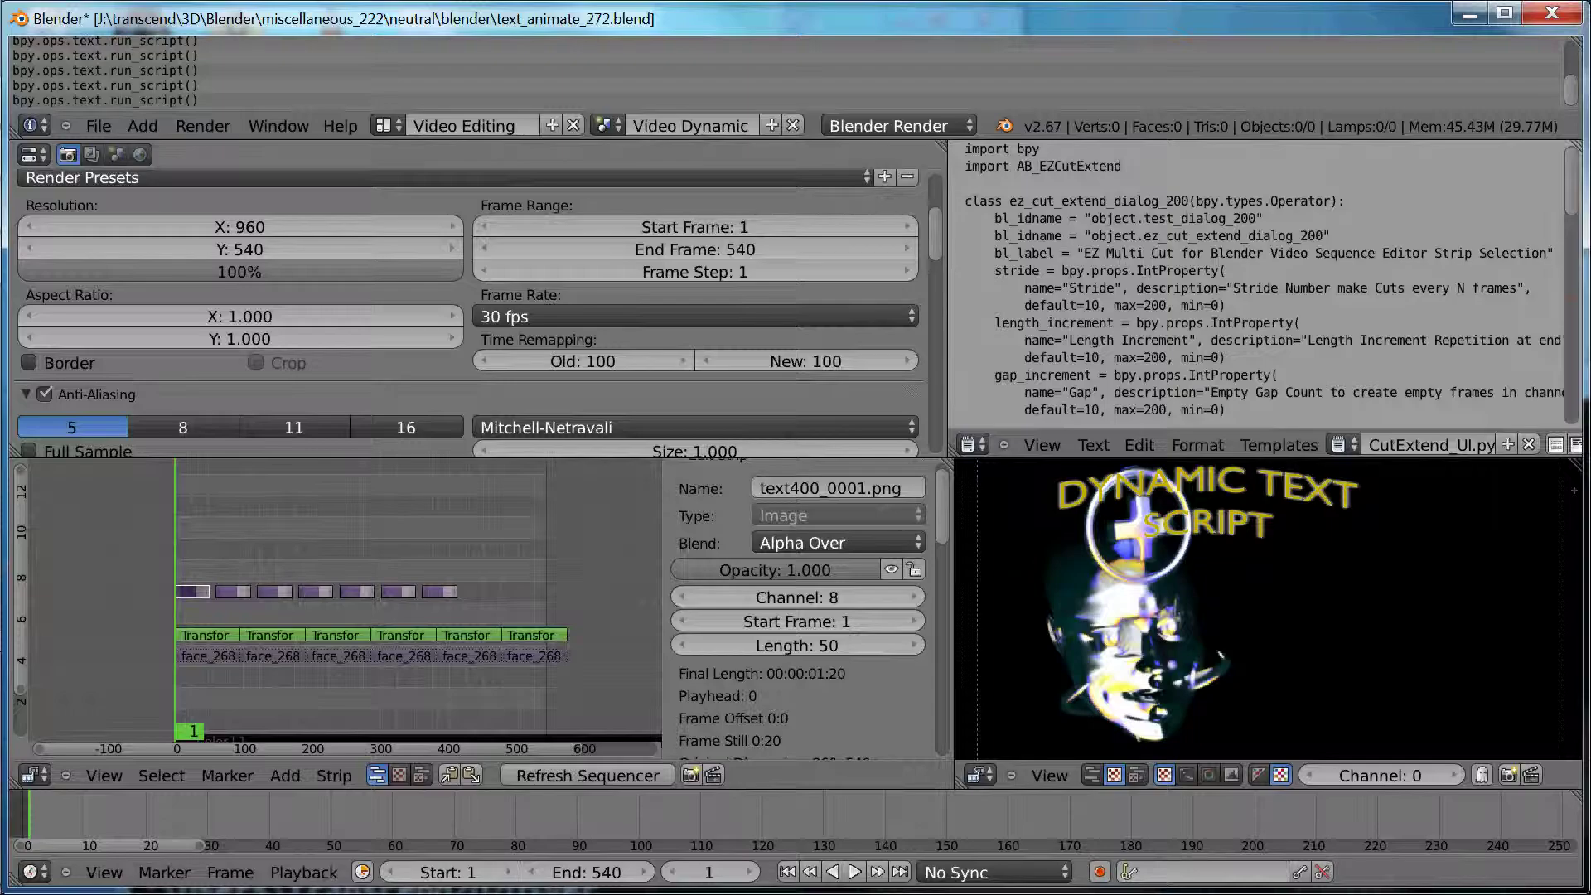
pyautogui.click(208, 585)
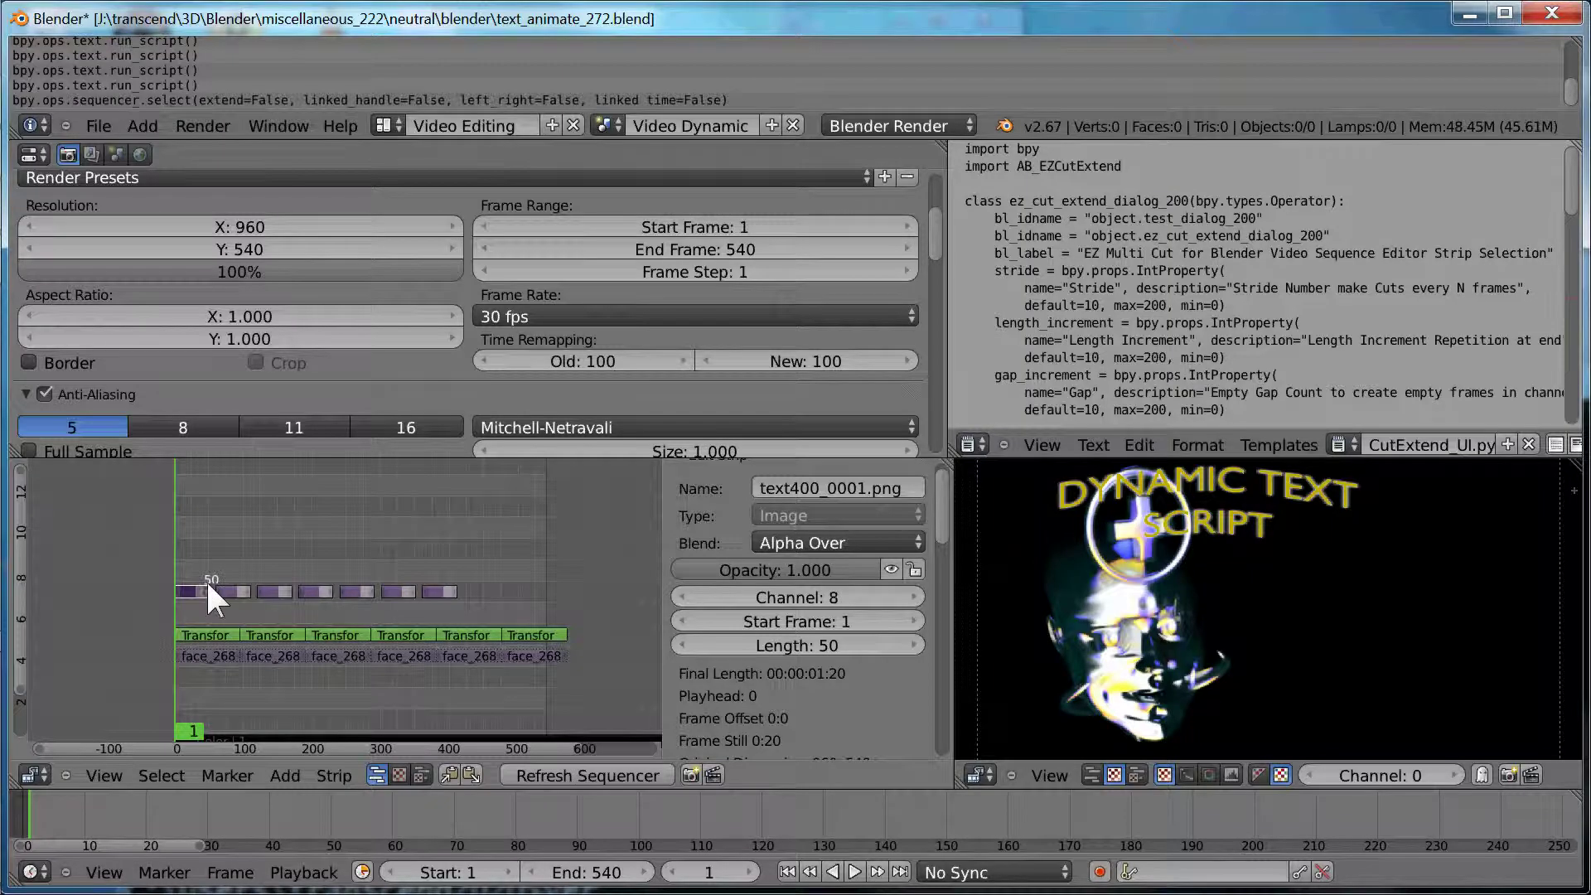
pyautogui.click(161, 775)
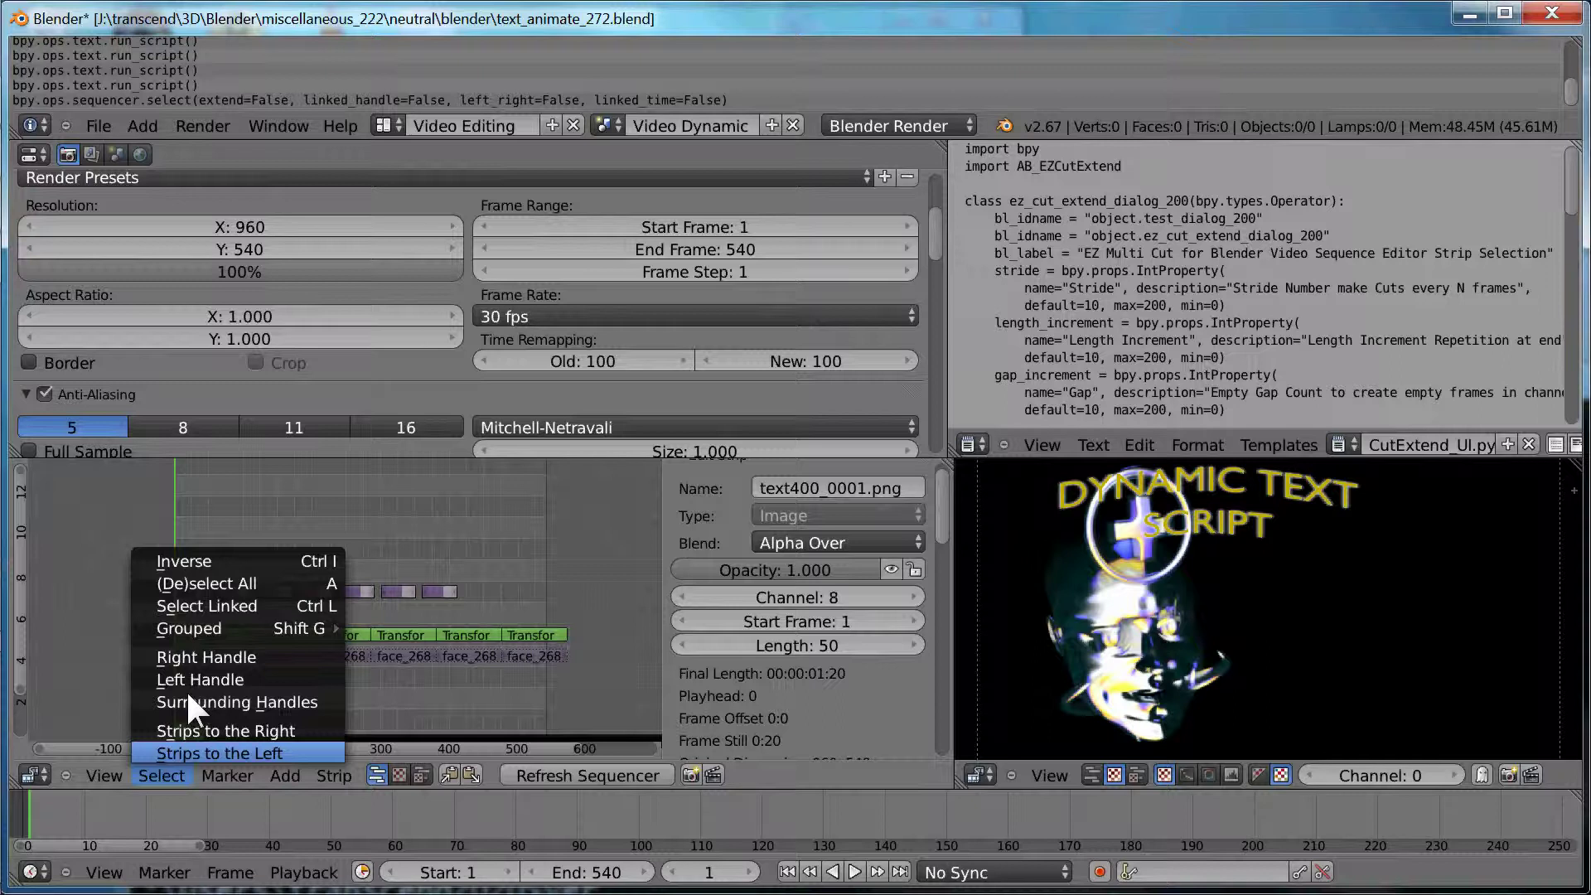
pyautogui.click(187, 728)
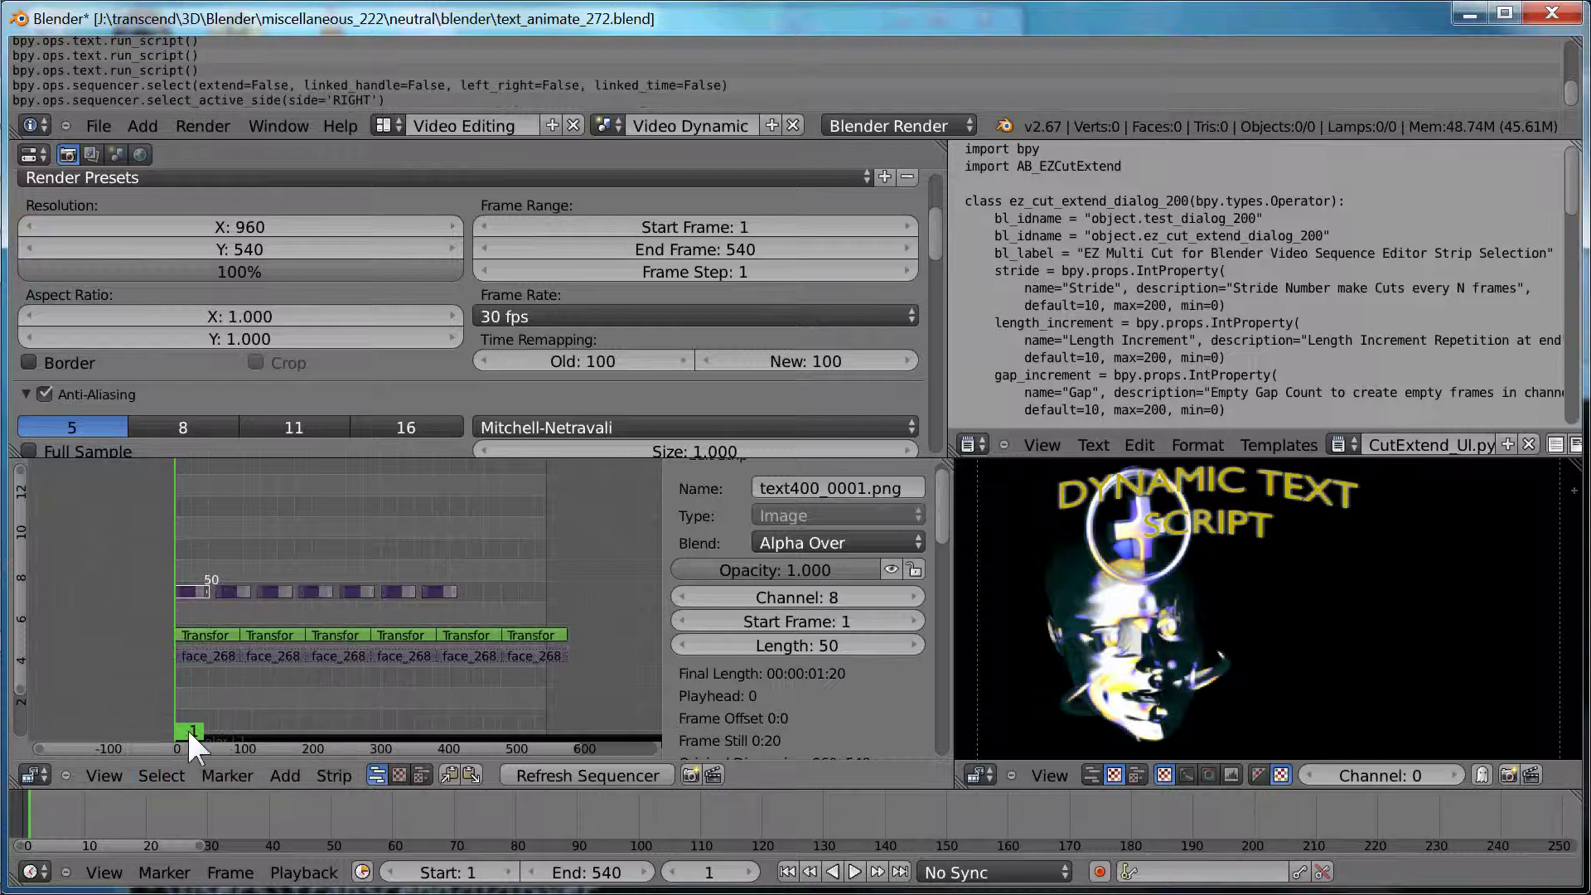
pyautogui.press('x')
pyautogui.click(247, 572)
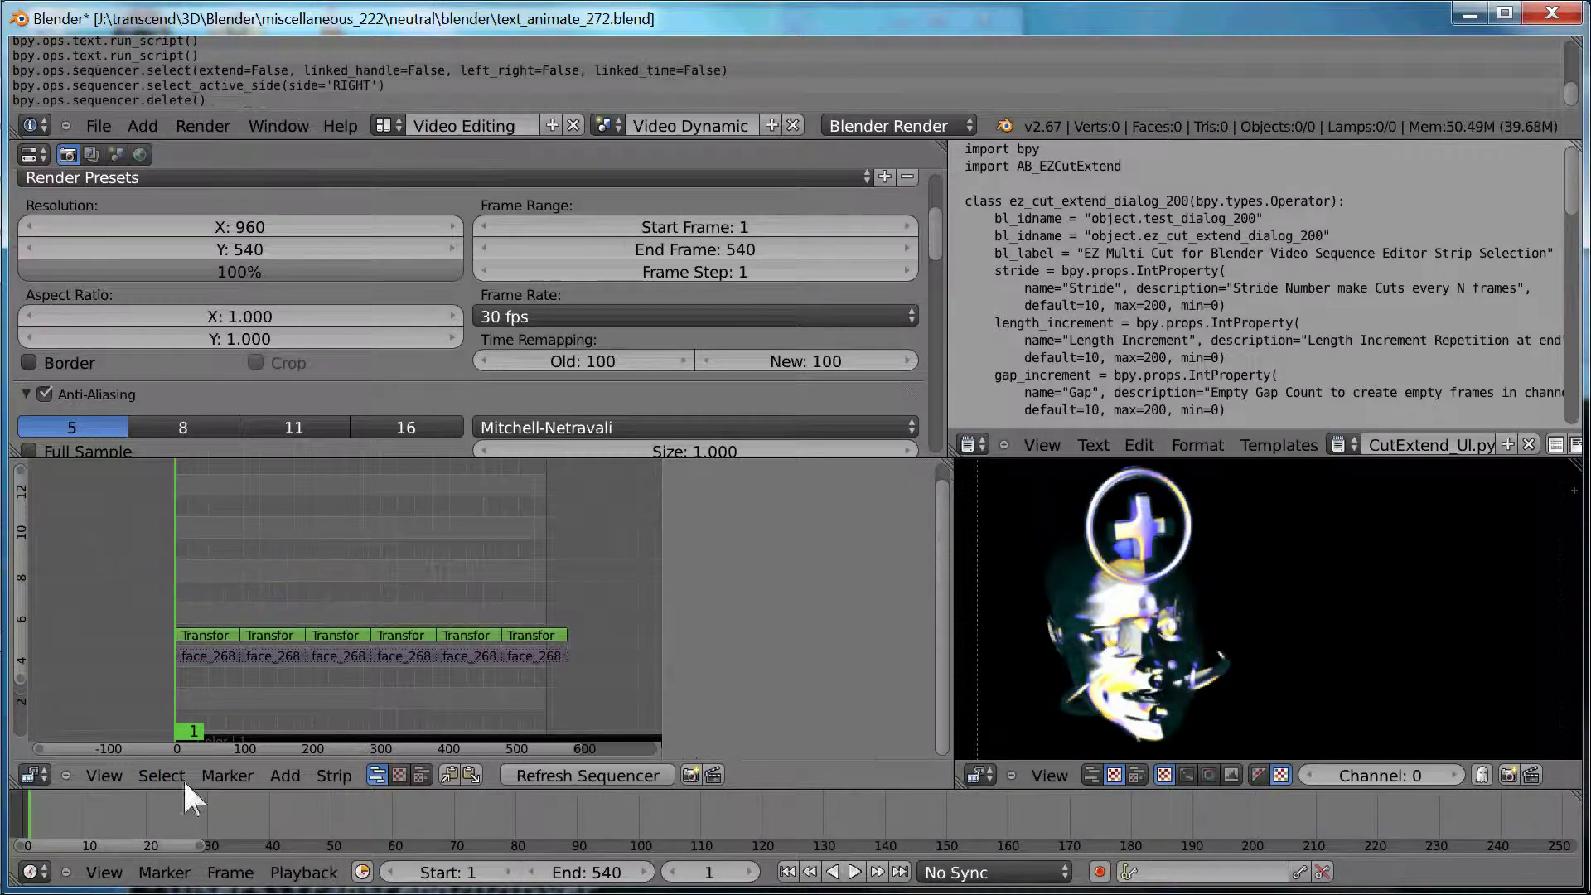
# - Add all rendered frames from loolubedemo02 as a new image strip
pyautogui.click(267, 773)
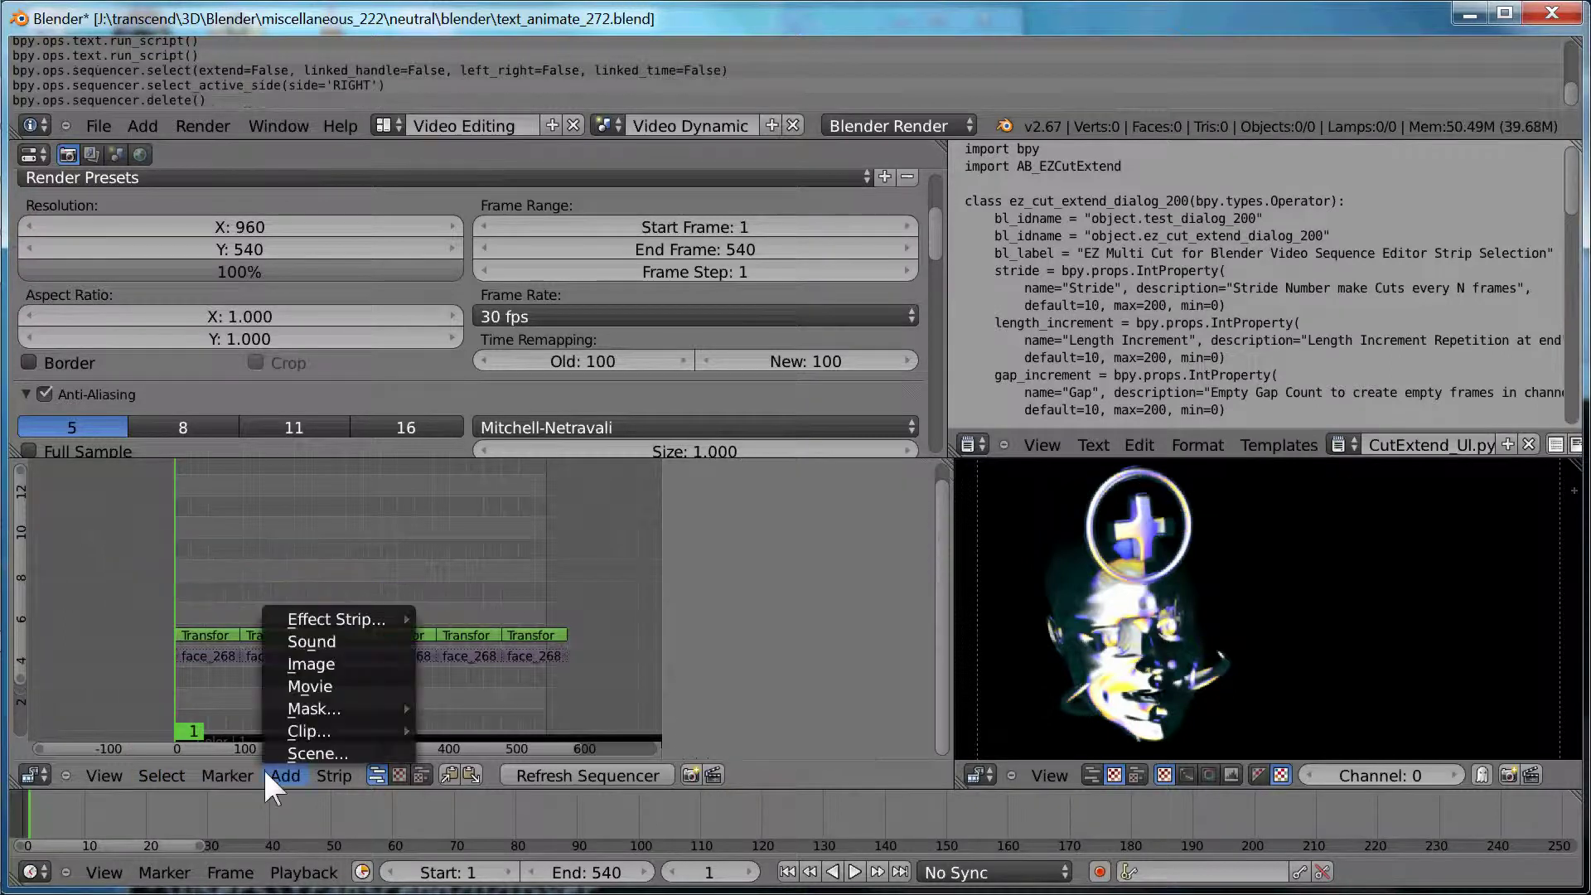
pyautogui.click(321, 659)
pyautogui.click(327, 159)
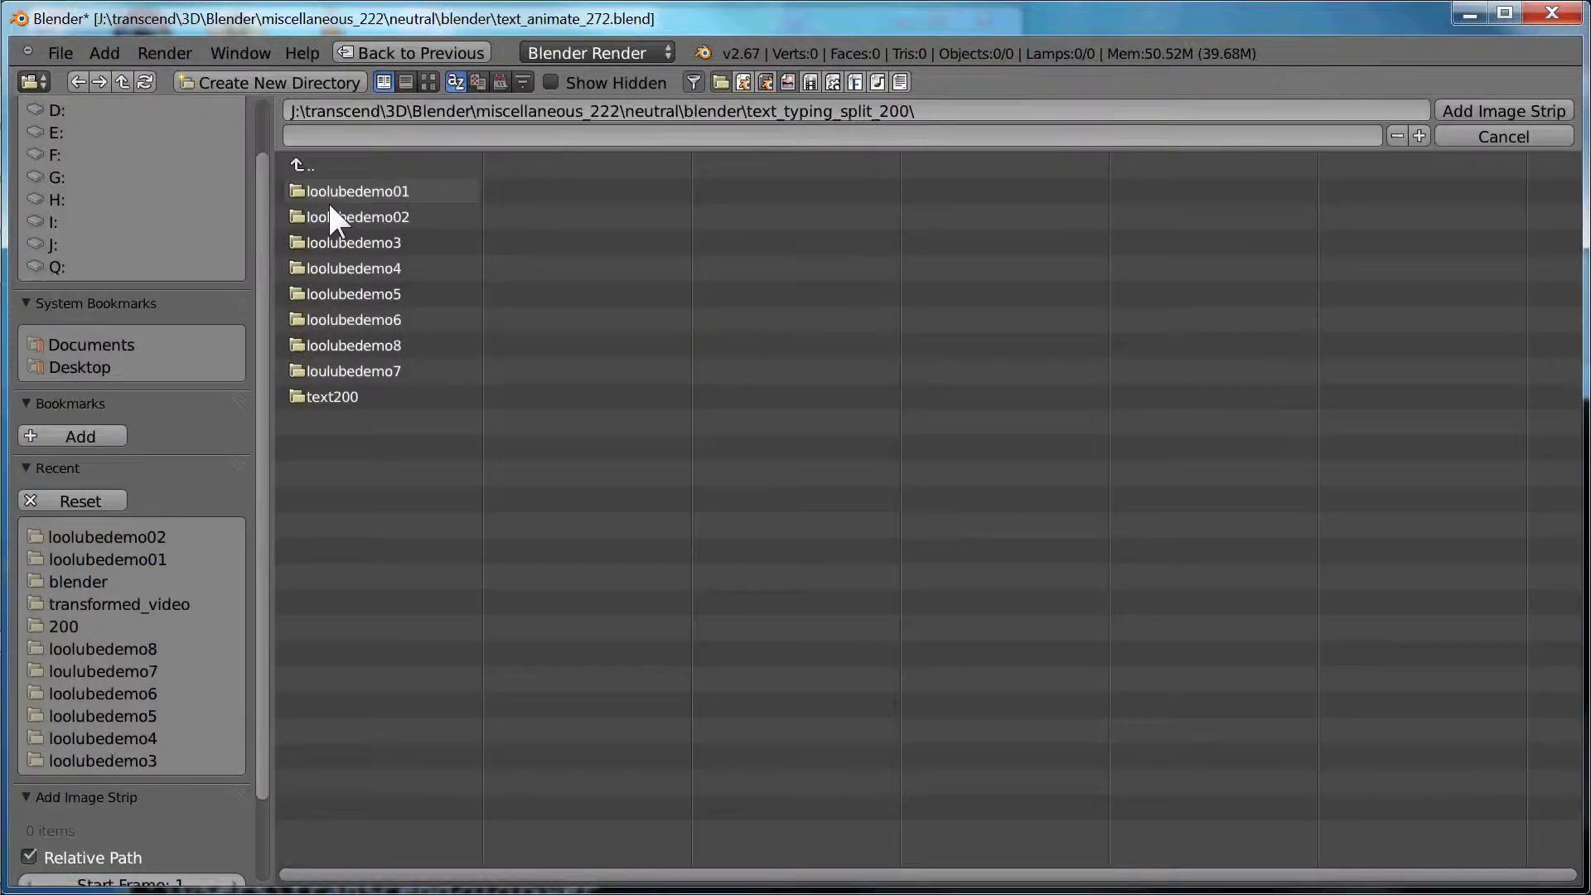
pyautogui.click(329, 207)
pyautogui.click(326, 188)
pyautogui.press('a')
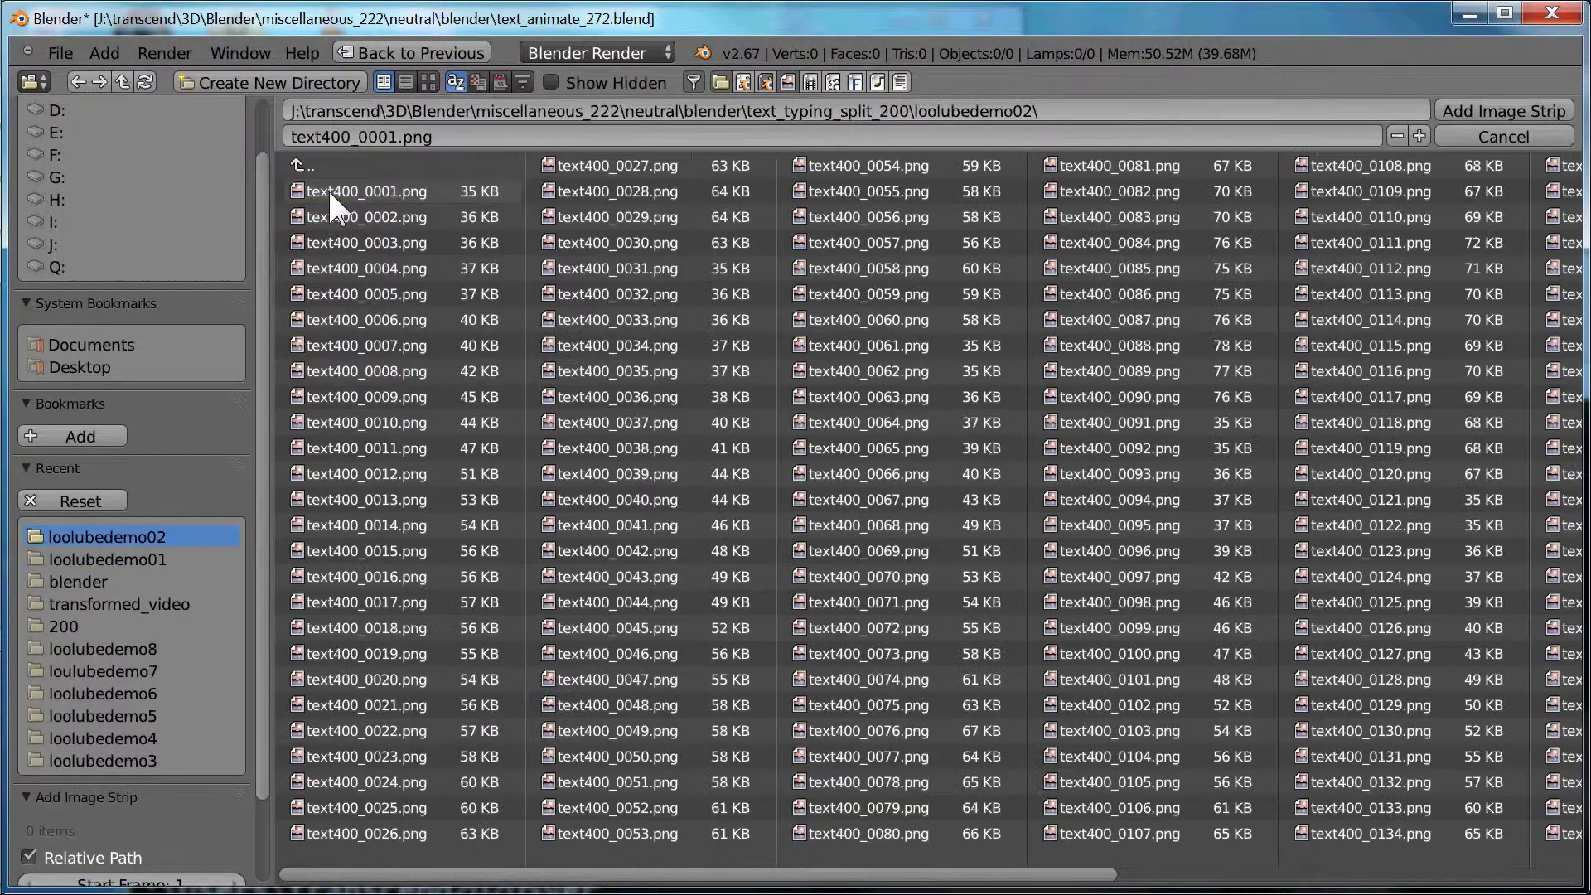
pyautogui.press('a')
pyautogui.press('Return')
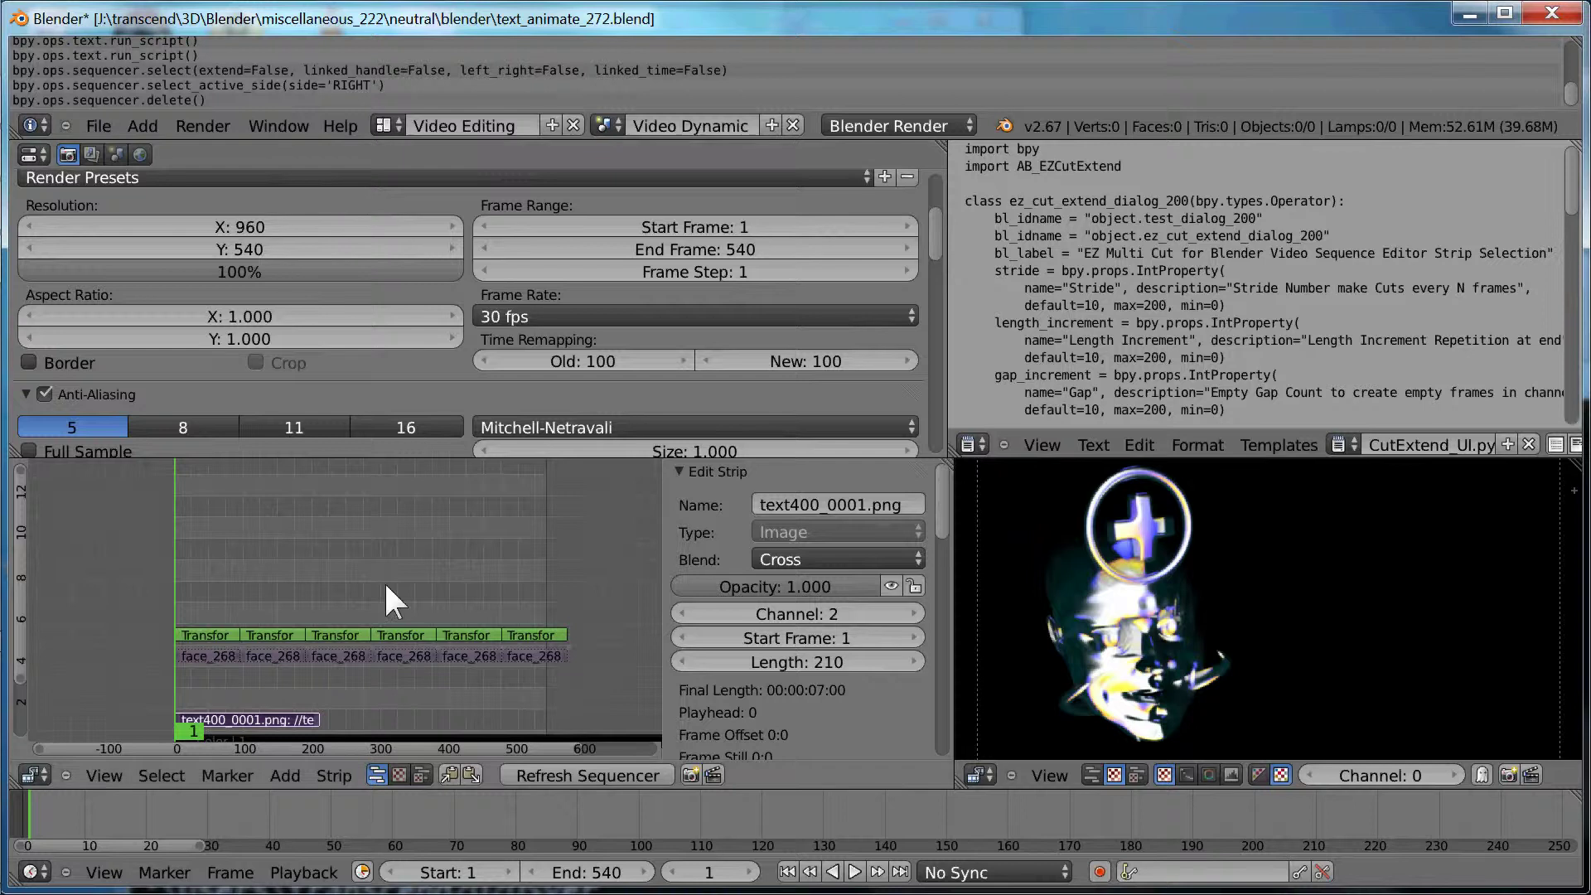
# - Move the text strip to channel 7, set Blend to Alpha Over, and play
pyautogui.press('g')
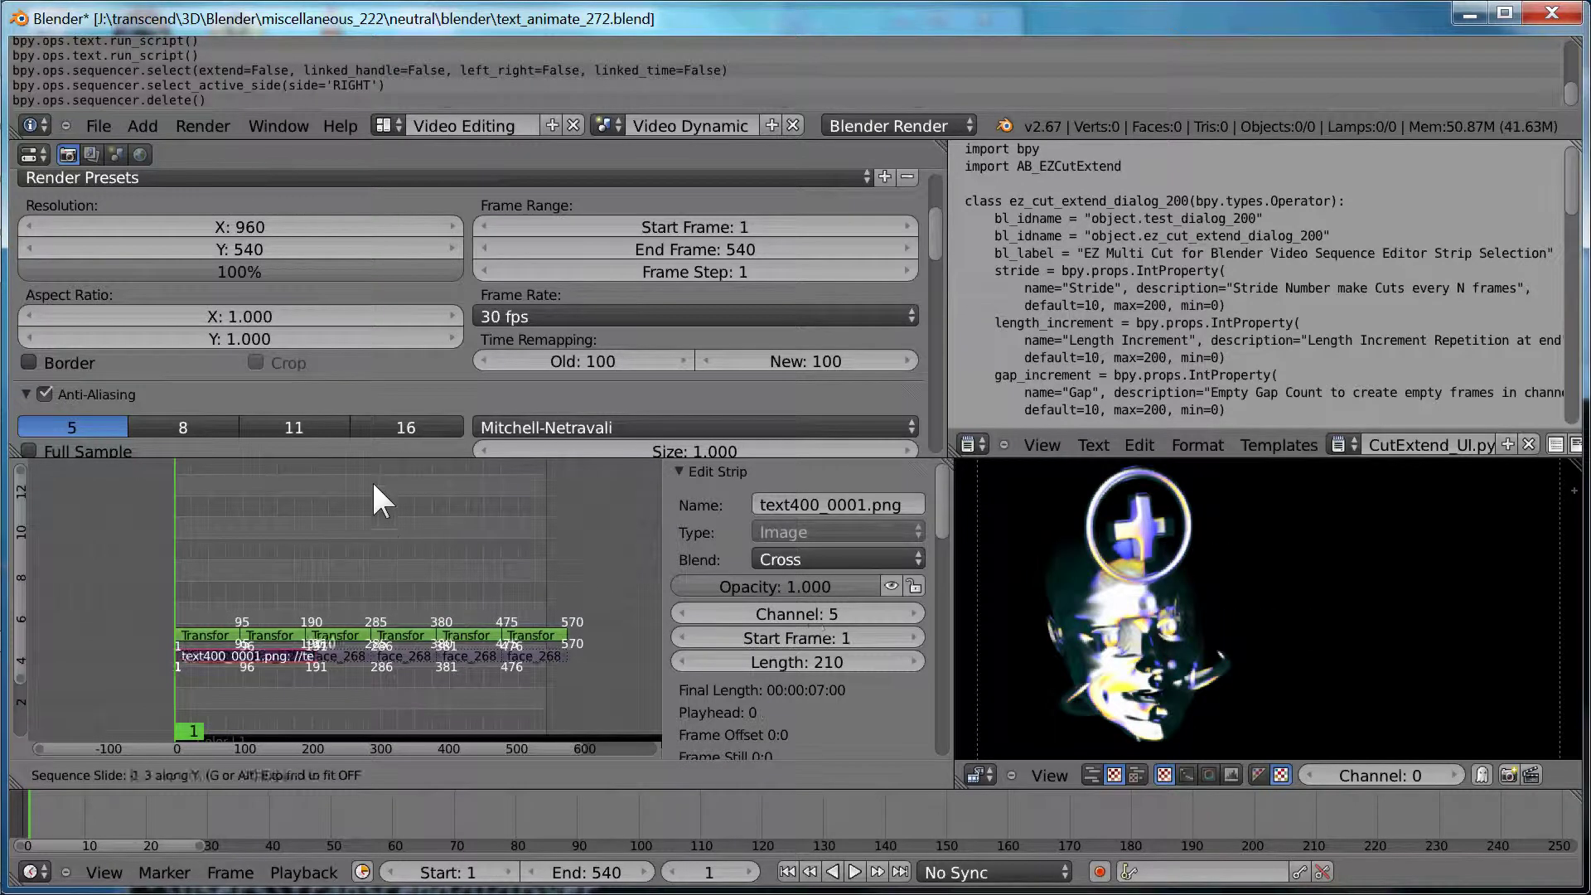
pyautogui.click(373, 472)
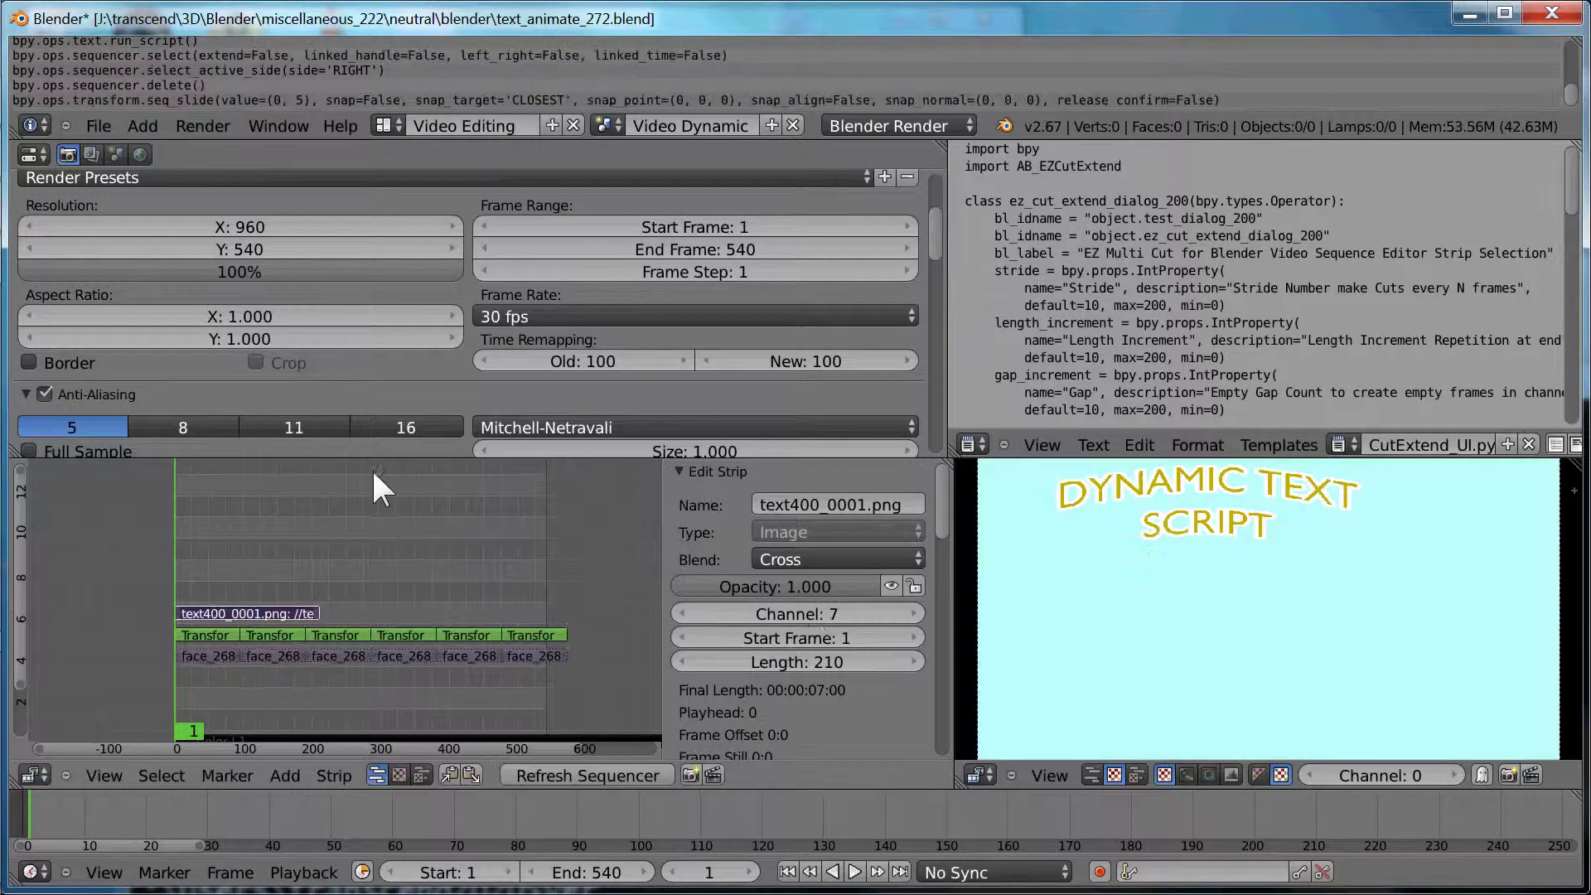
pyautogui.click(804, 560)
pyautogui.click(789, 439)
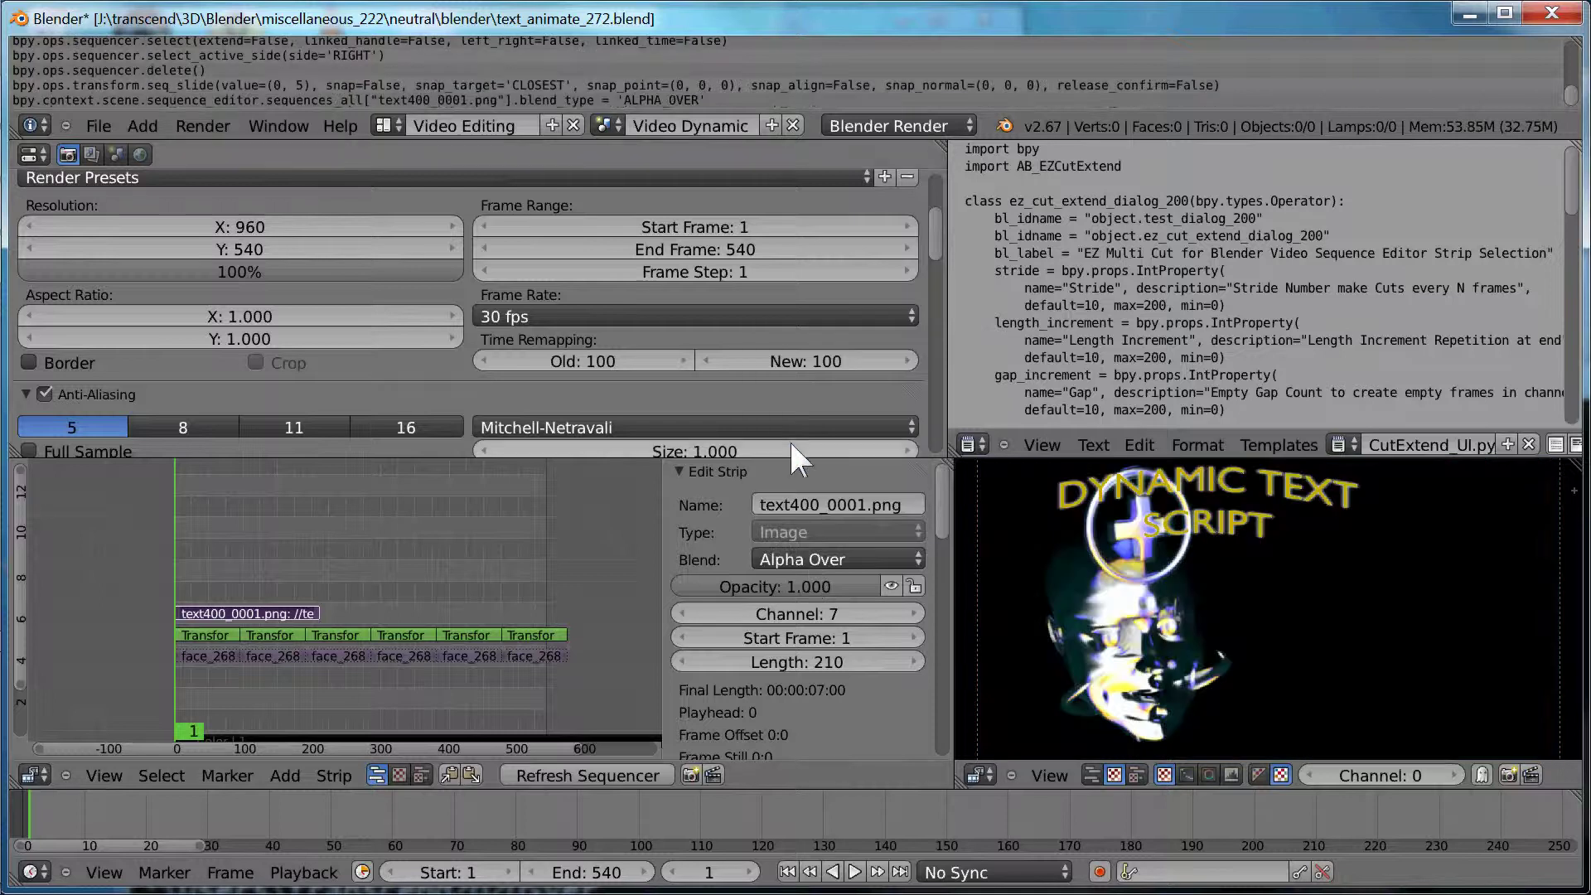
pyautogui.click(854, 872)
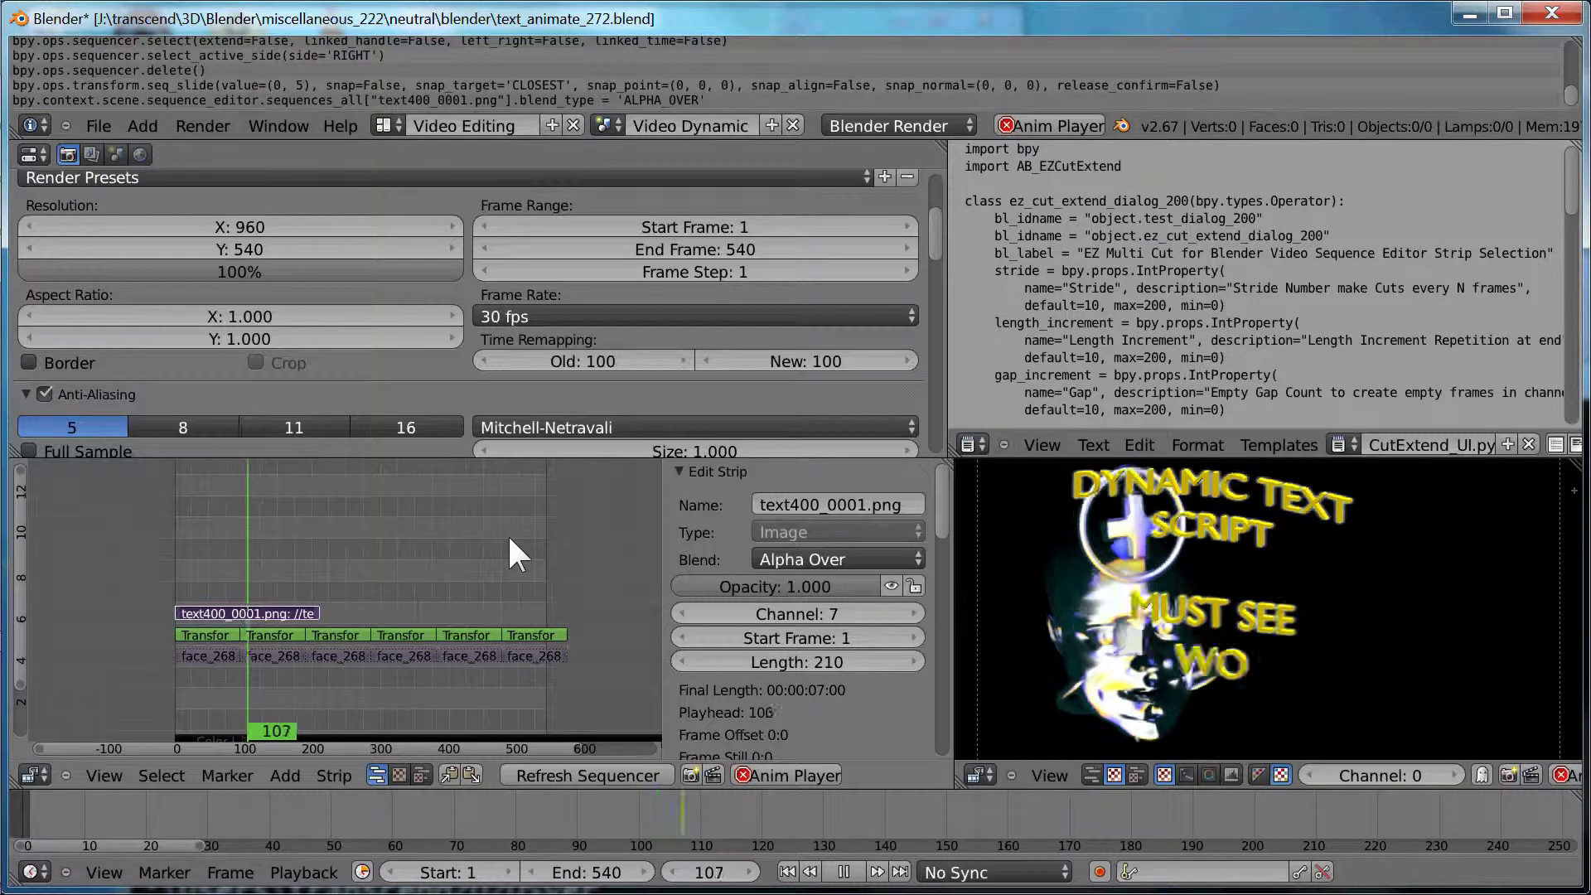
# - Stop playback, run CutExtend_UI.py from the maximized Text Editor, and select the text400 strip
pyautogui.press('Escape')
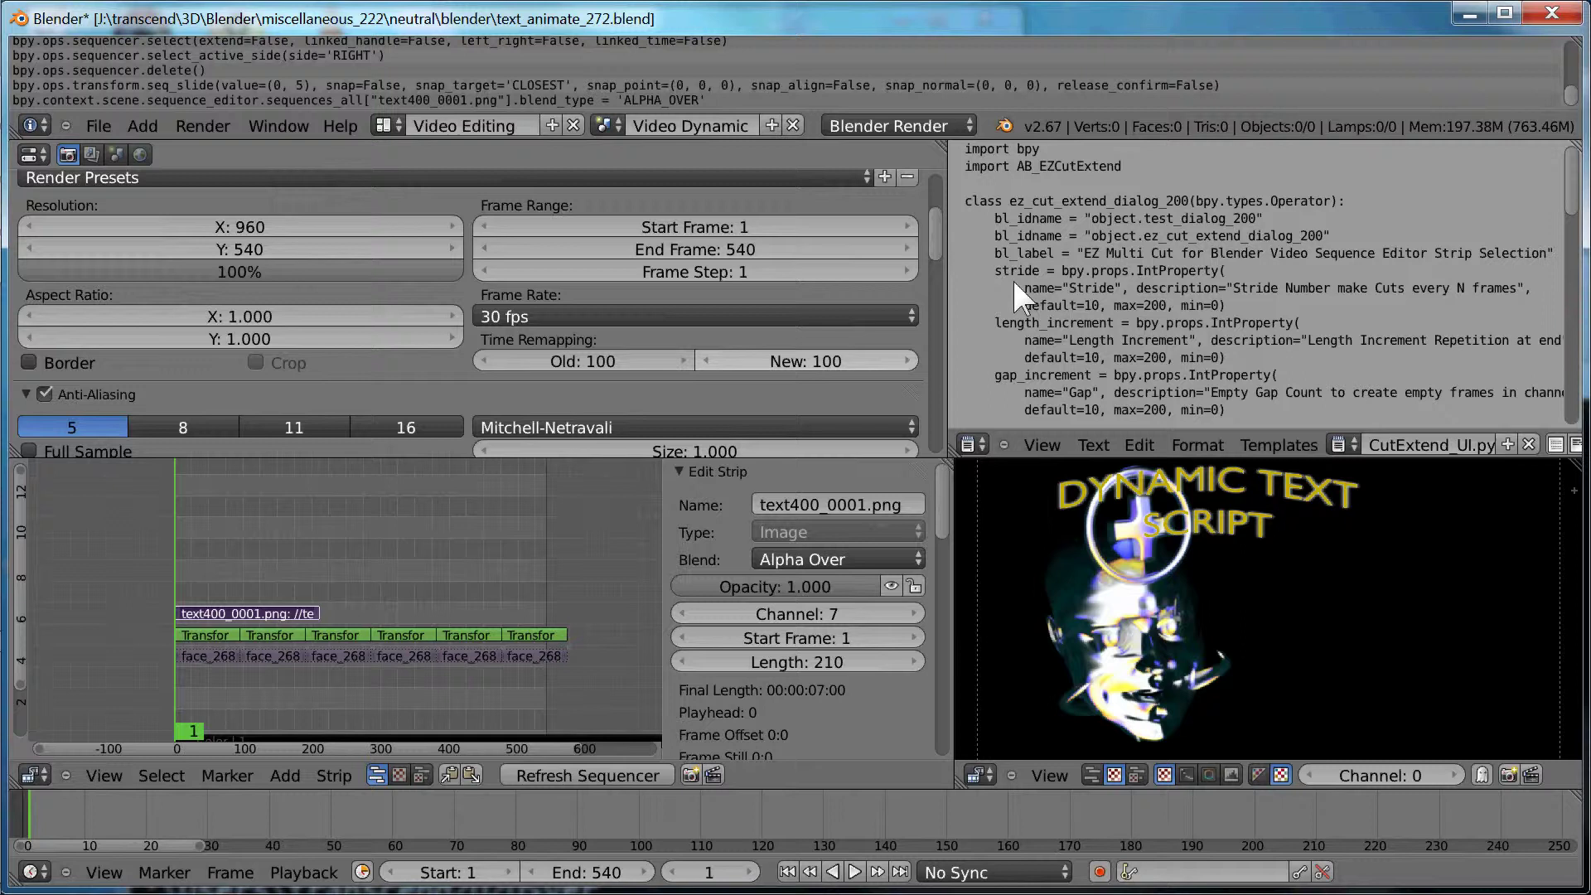
pyautogui.hotkey('ctrl', 'Up')
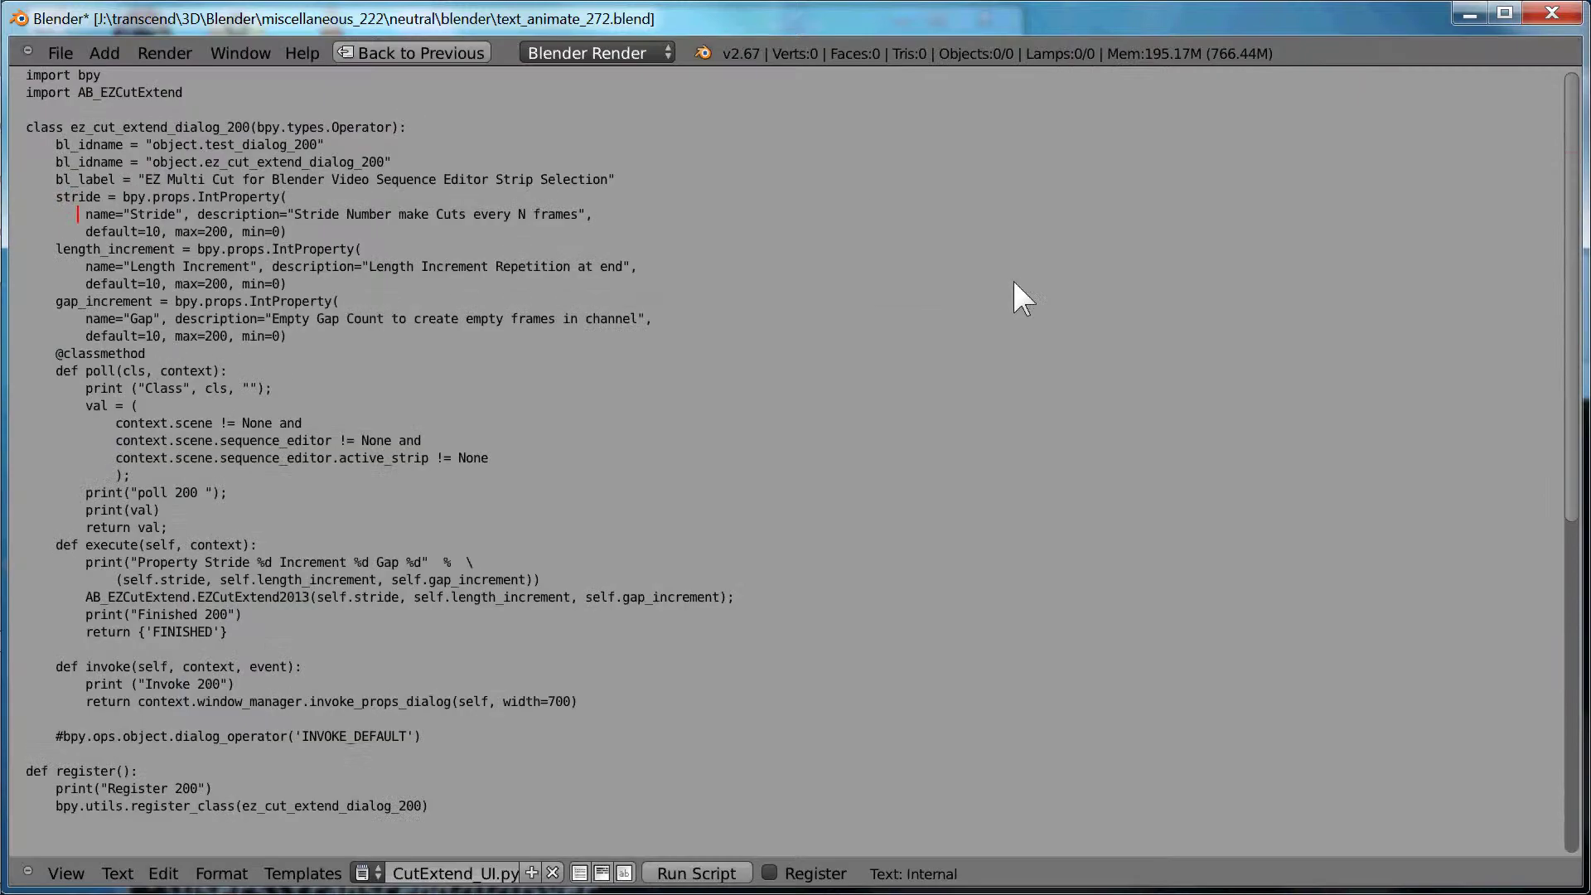
pyautogui.rightClick(1014, 282)
pyautogui.rightClick(398, 368)
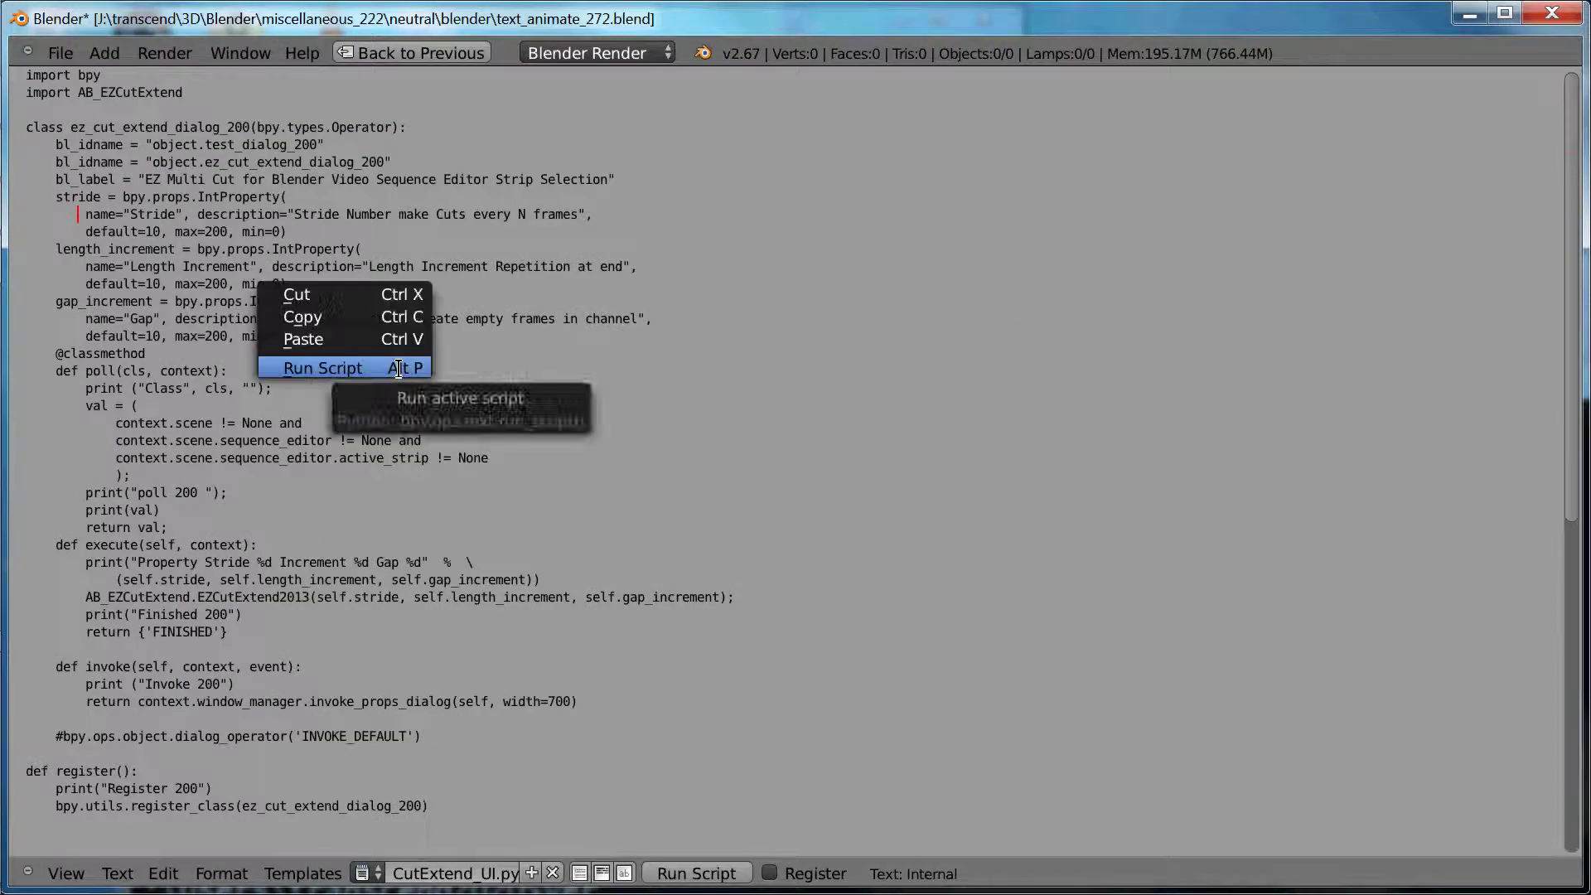
pyautogui.click(399, 368)
pyautogui.press('Return')
pyautogui.hotkey('ctrl', 'Up')
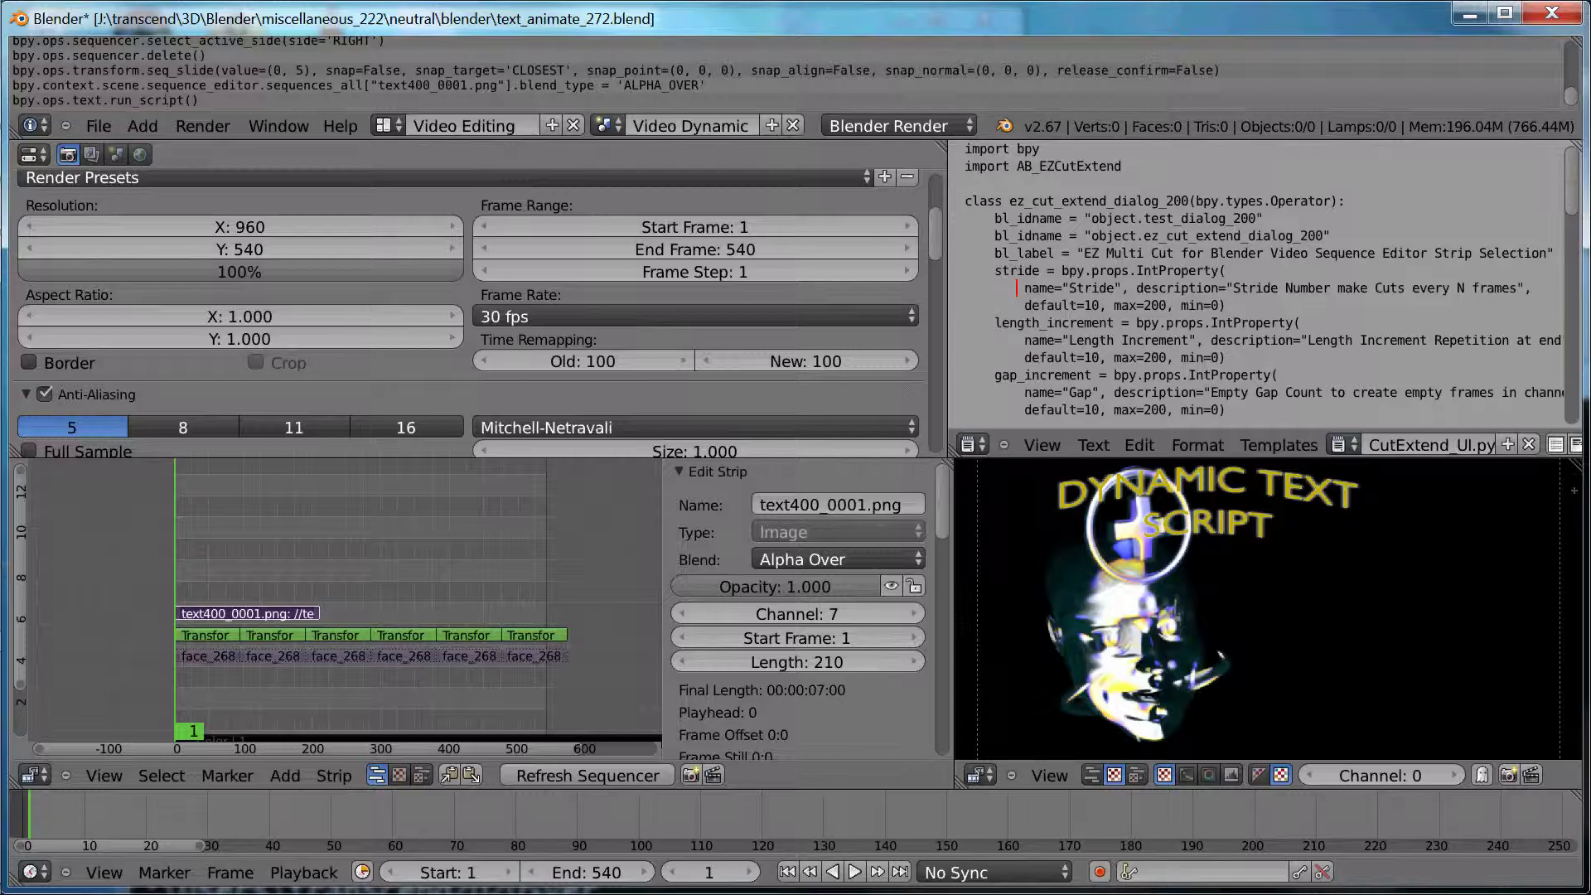
pyautogui.rightClick(313, 604)
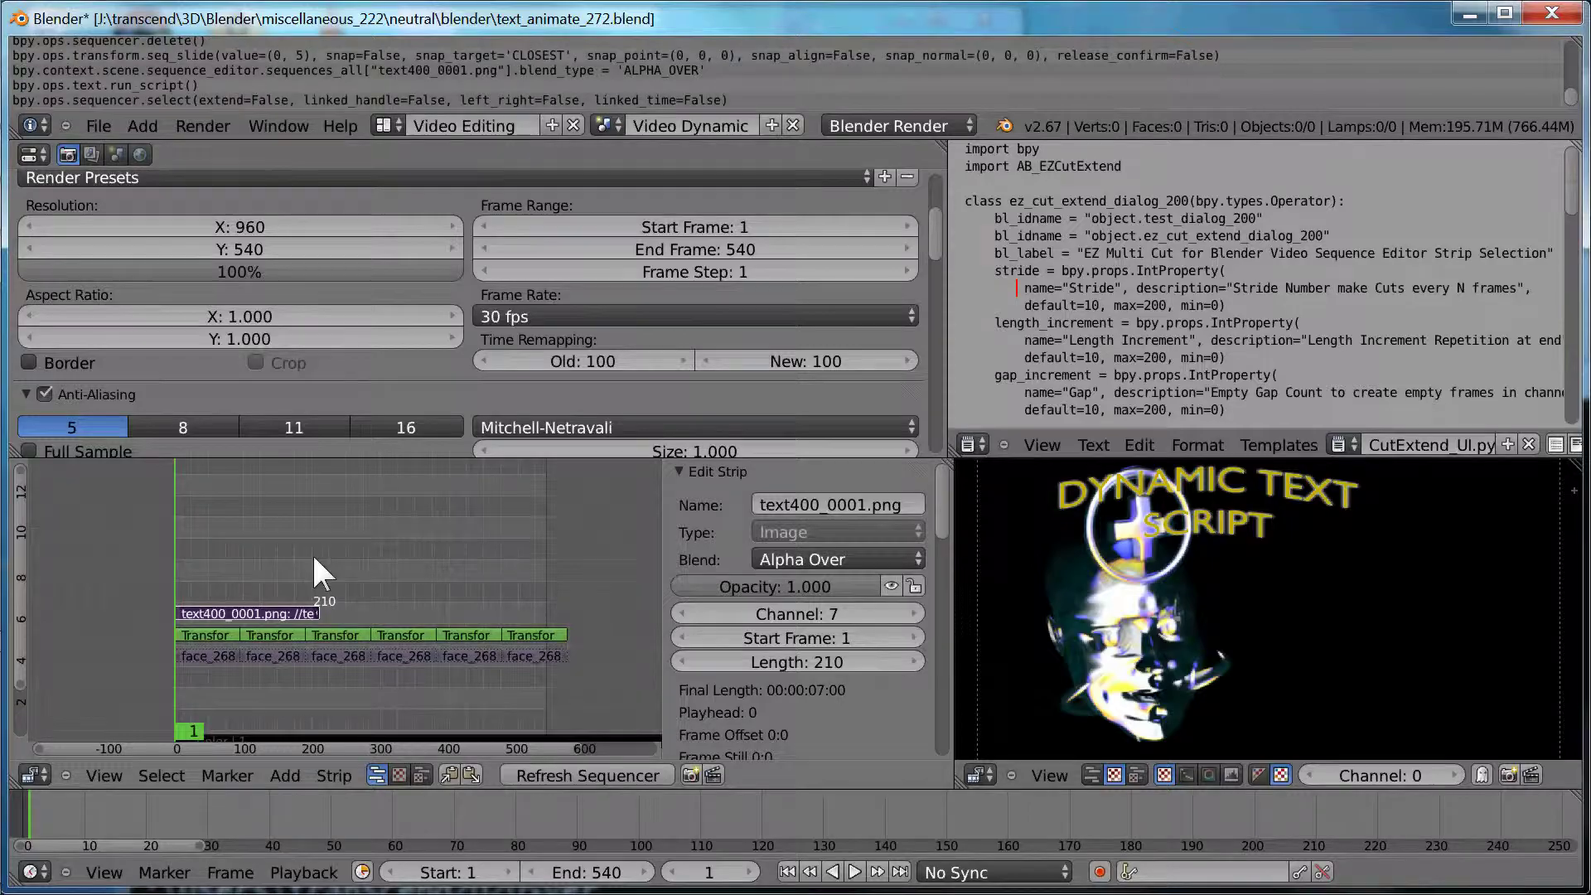
# - Apply EZ Multi Cut to the strip with Stride 30, Length Increment 30 and Gap 20
pyautogui.press('space')
pyautogui.write('ez')
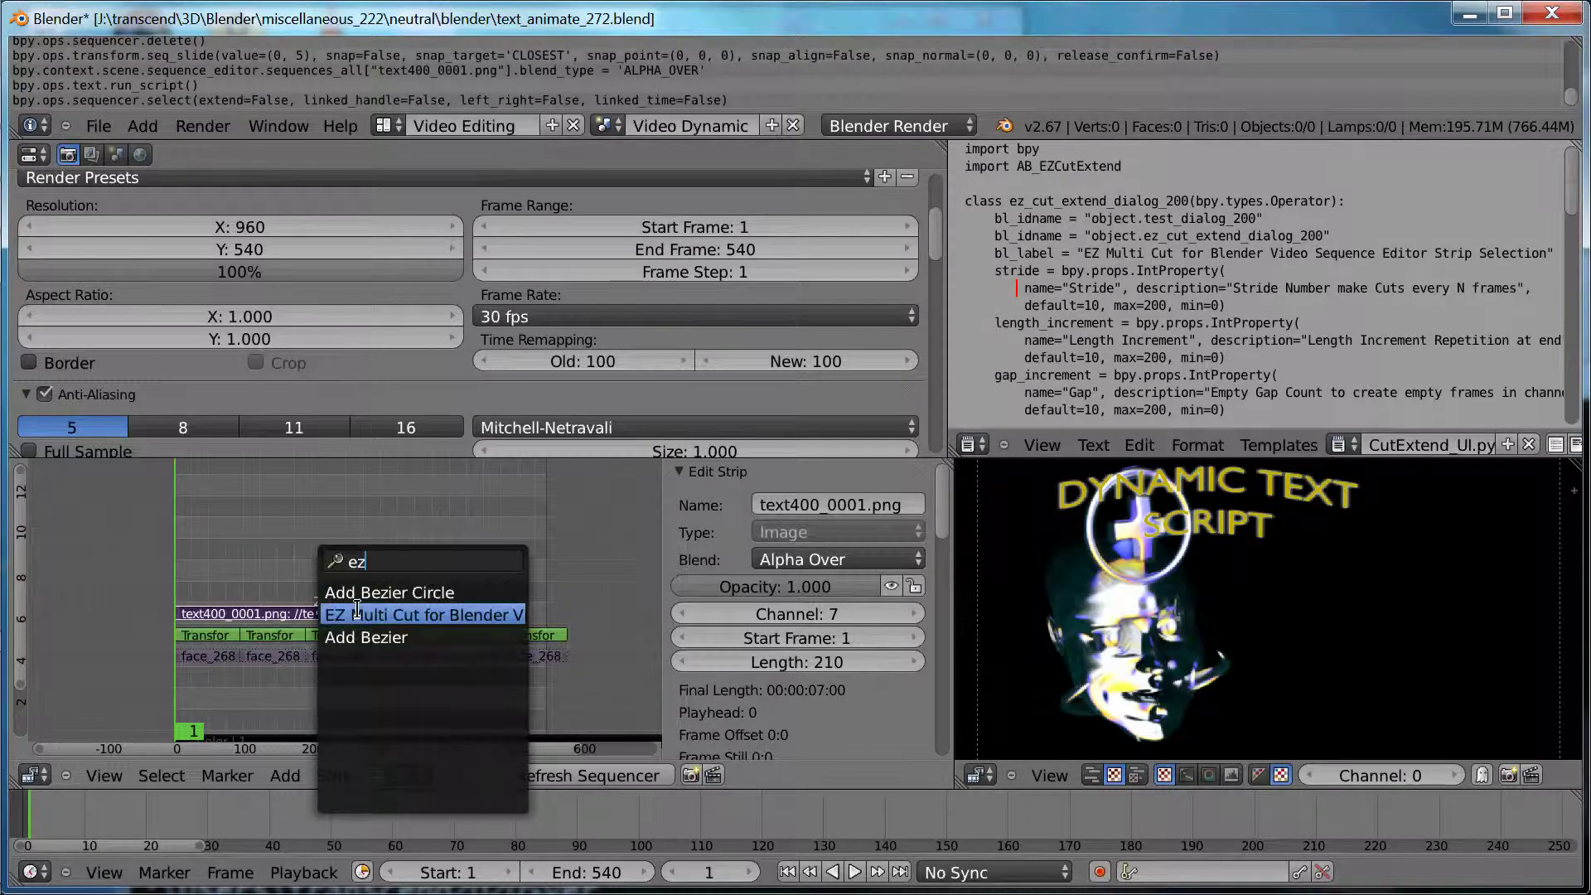
pyautogui.click(356, 614)
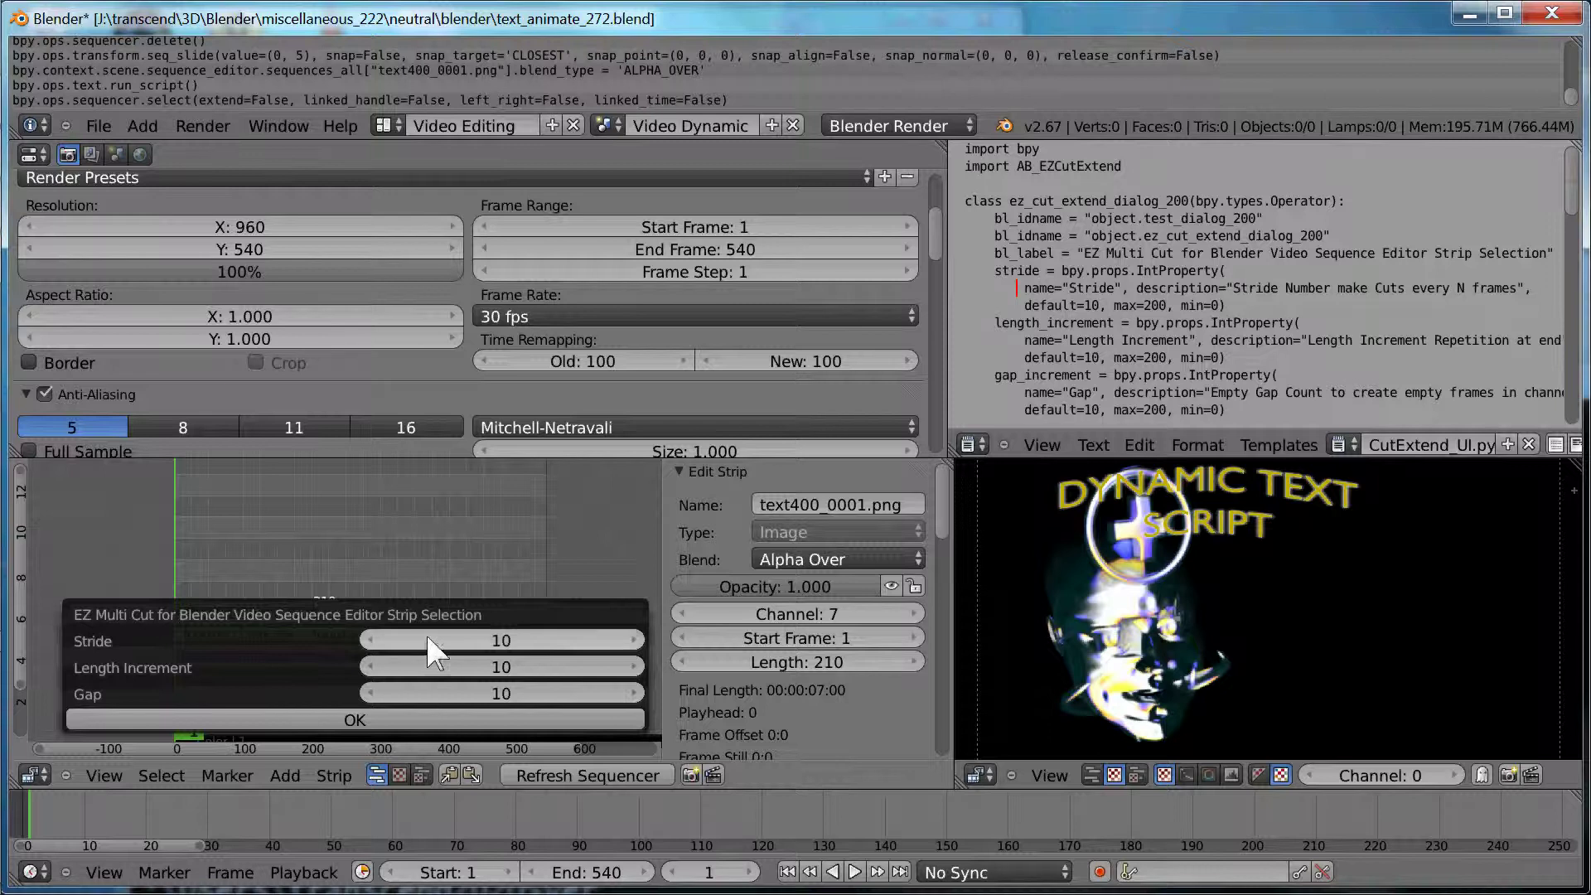
pyautogui.click(370, 641)
pyautogui.click(474, 645)
pyautogui.write('30')
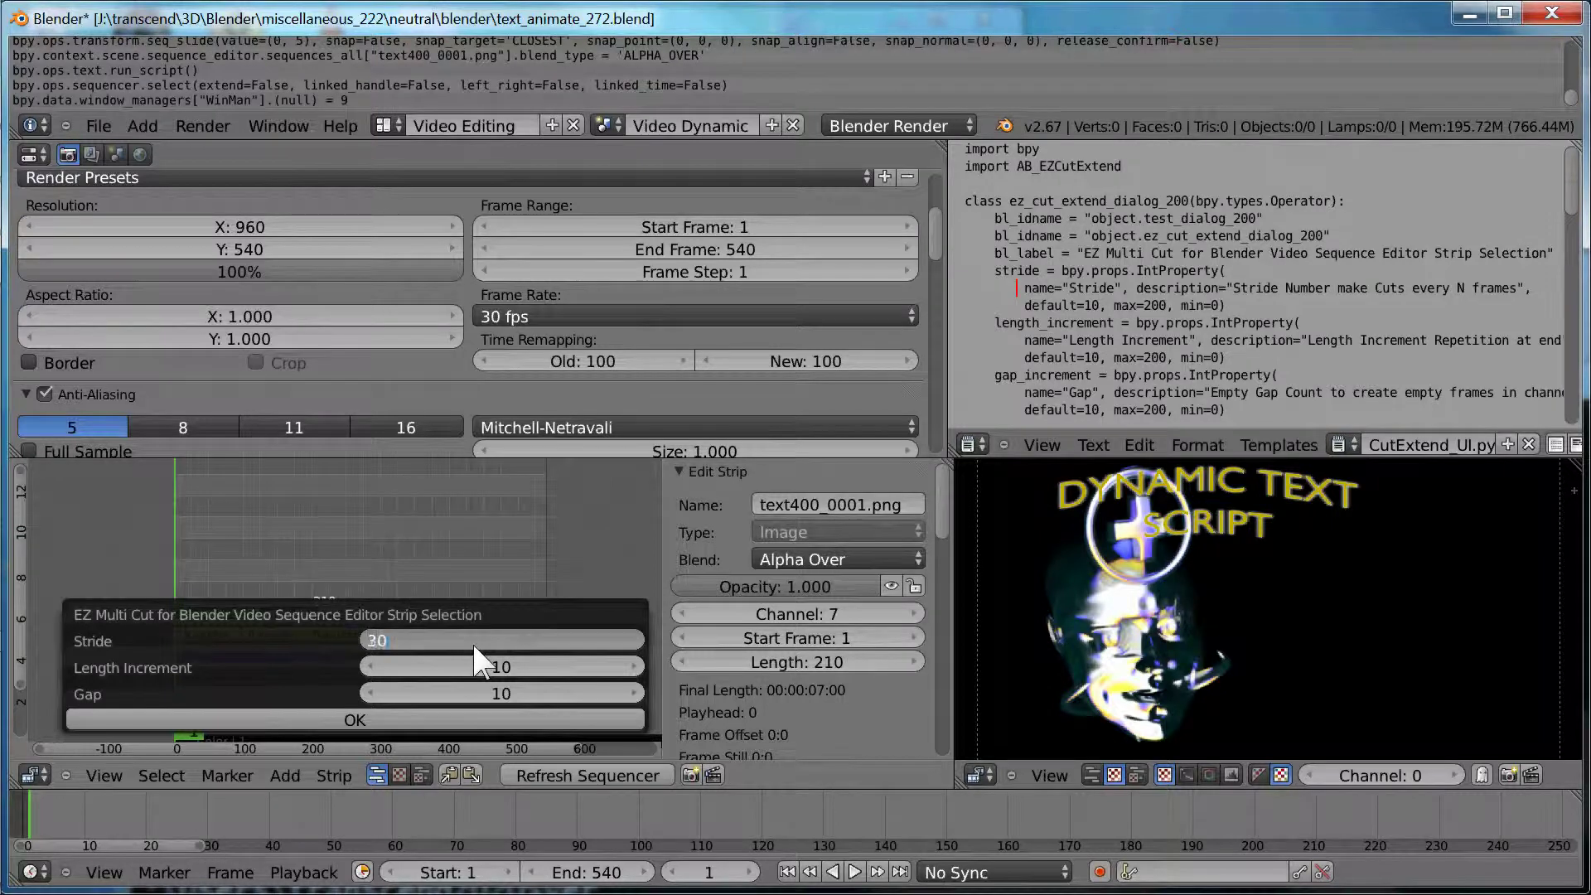
pyautogui.press('Tab')
pyautogui.write('30')
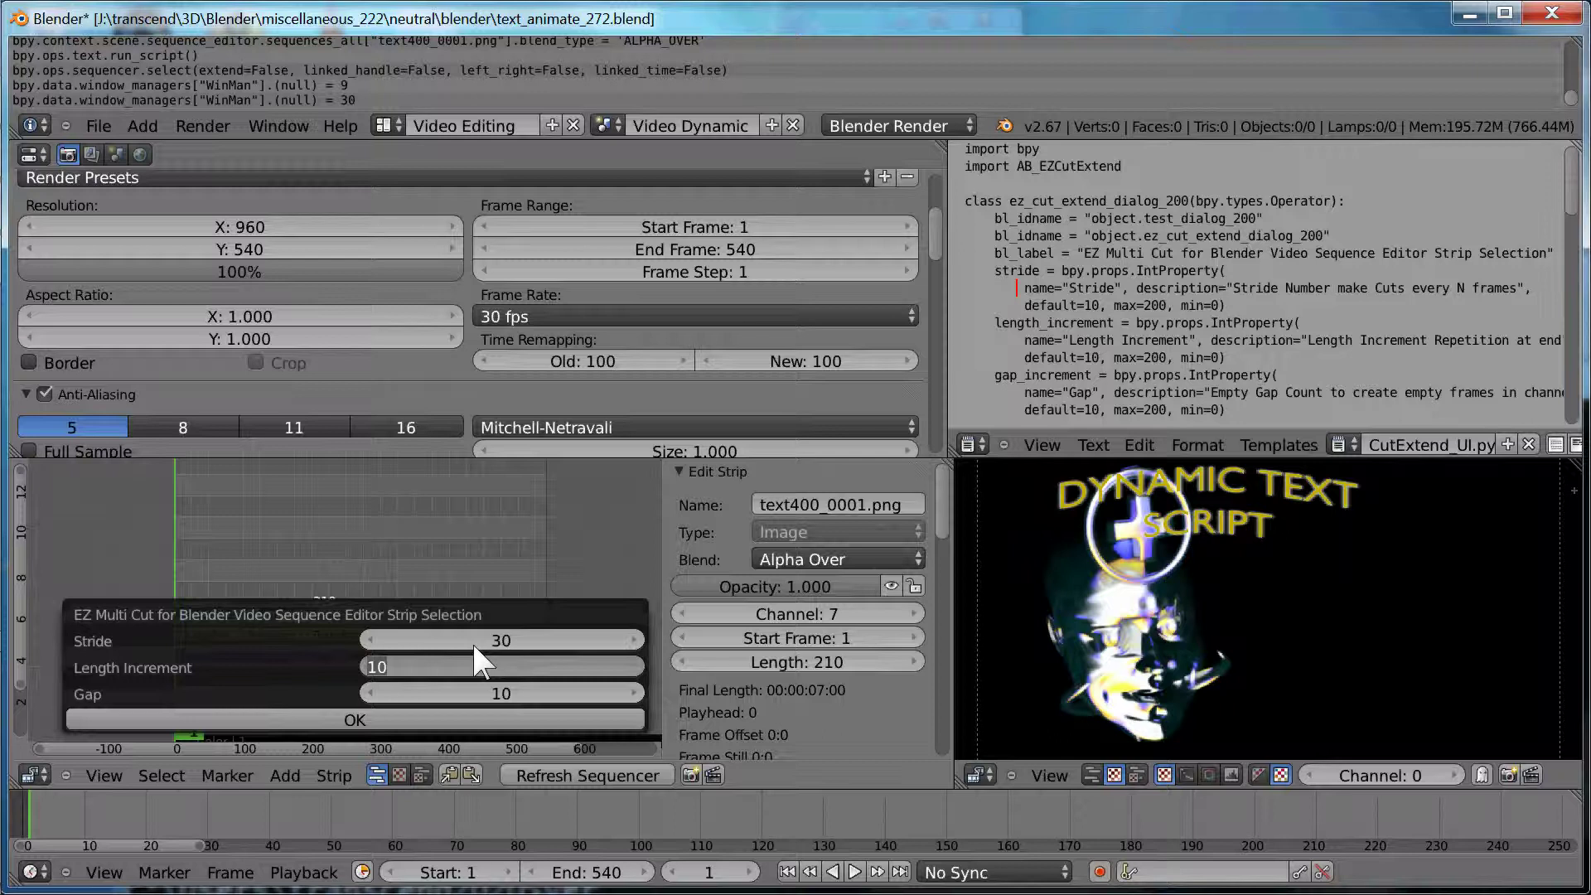
pyautogui.press('Tab')
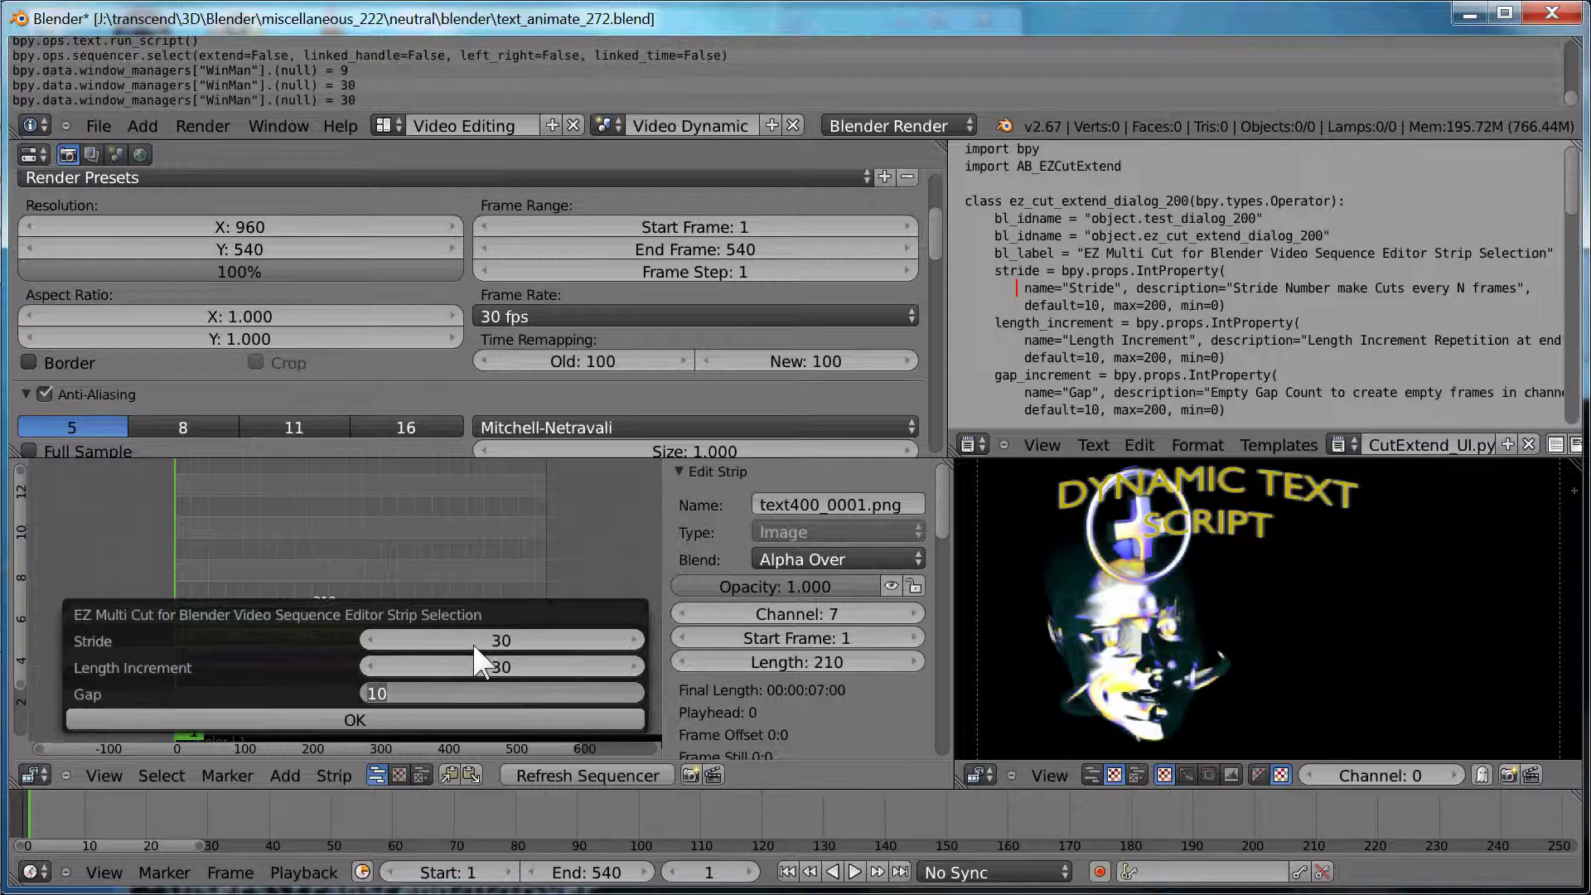
pyautogui.write('20')
pyautogui.press('Return')
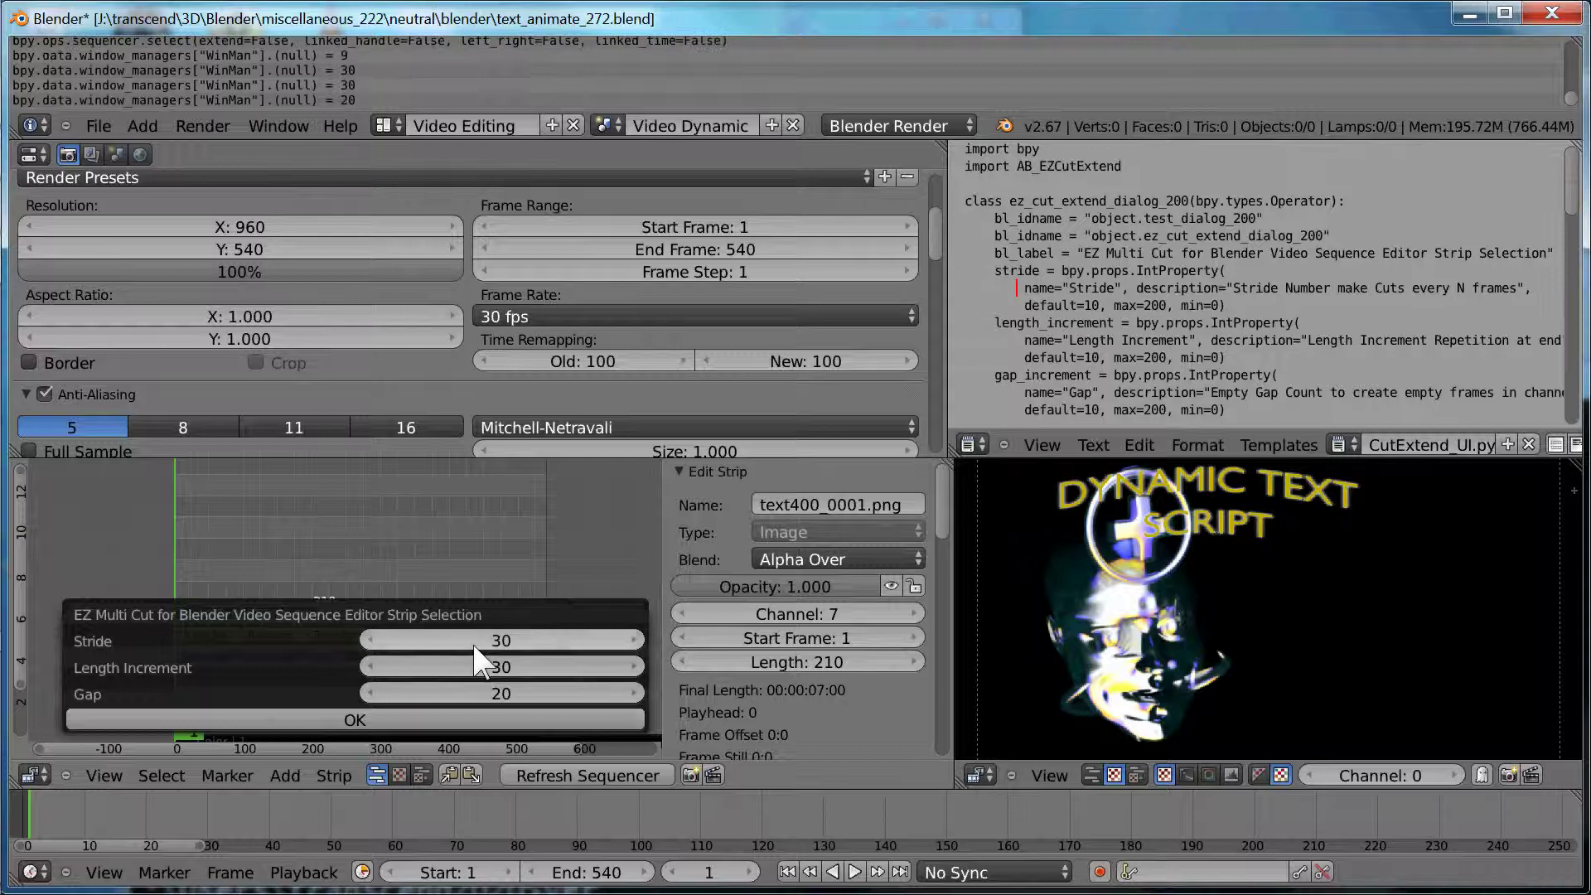
pyautogui.click(477, 719)
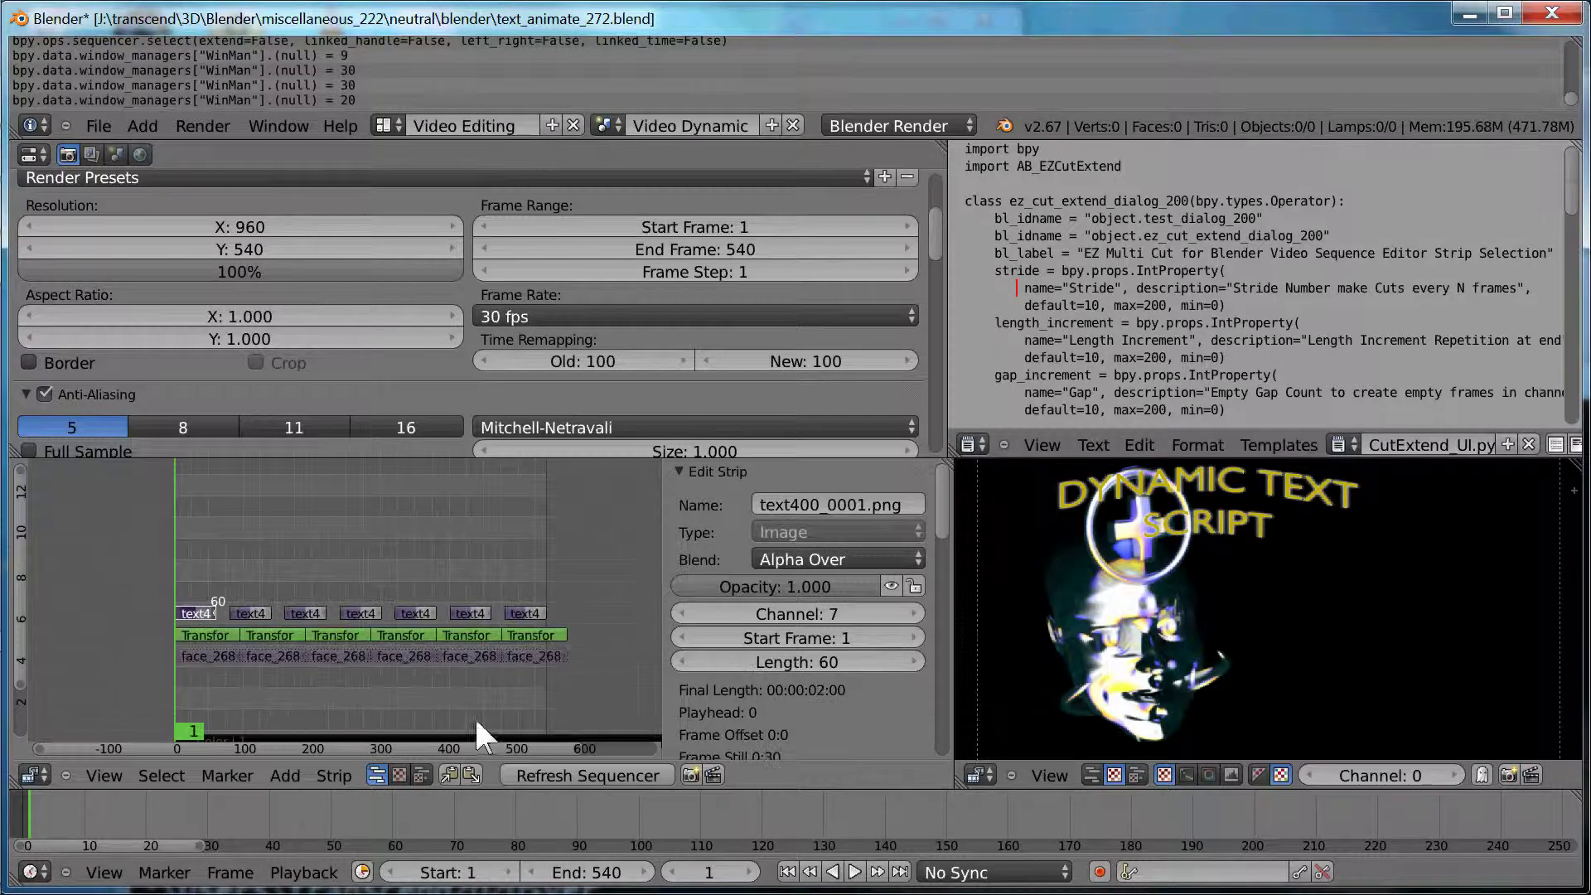
# - Play the cut text animation, stop at frame 1, and open the sequencer's Select menu
pyautogui.click(852, 873)
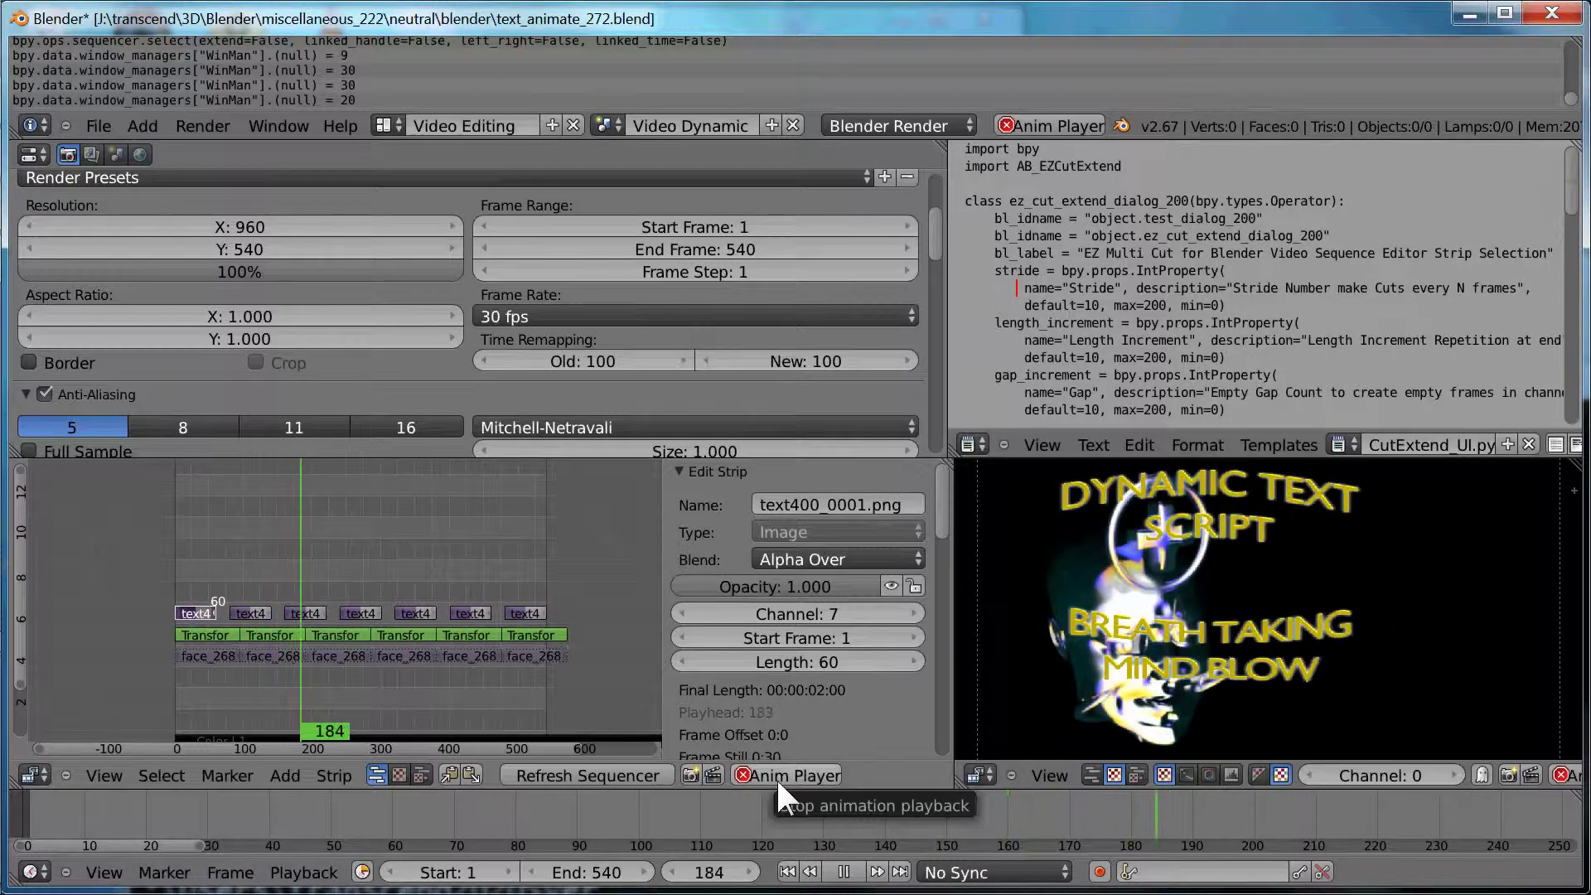
pyautogui.press('Escape')
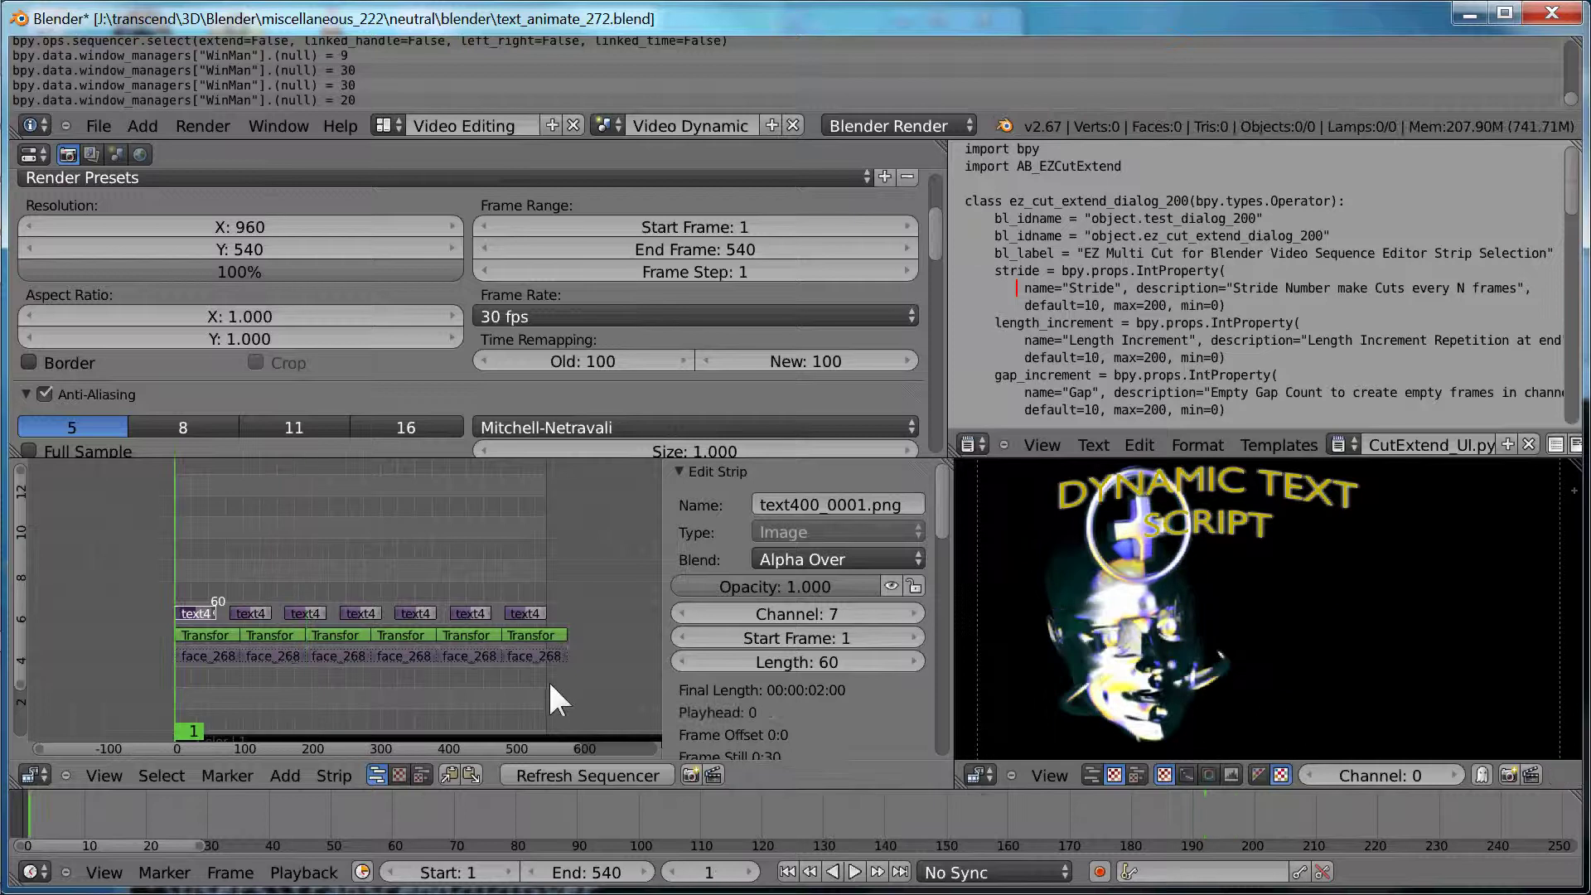
pyautogui.click(181, 774)
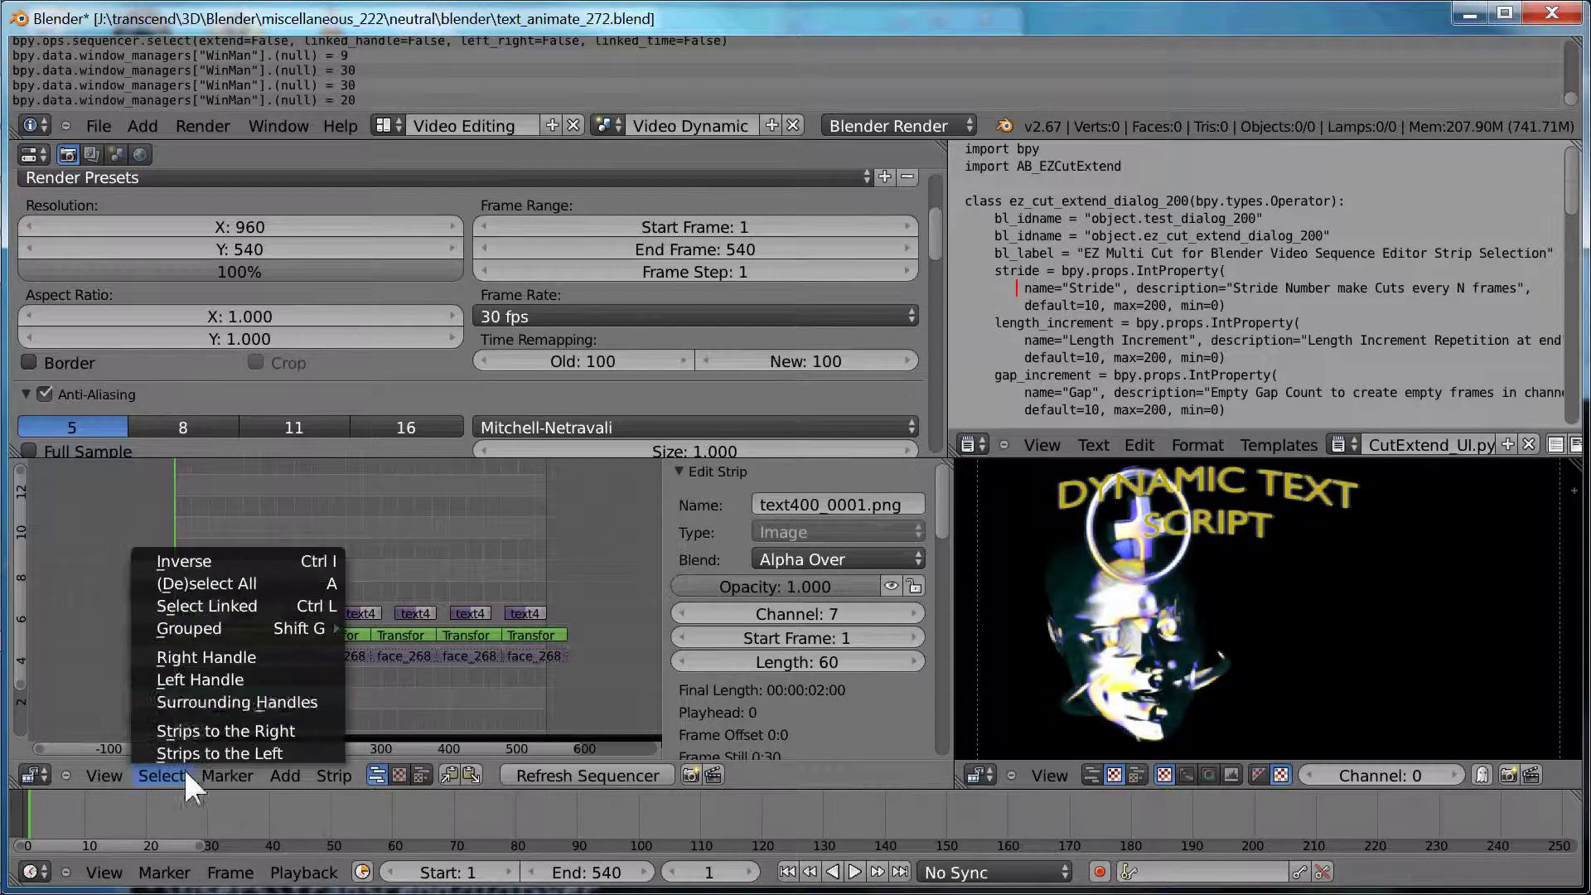
# - Delete the cut strips and add all text400 images as a fresh strip
pyautogui.click(187, 720)
pyautogui.press('Delete')
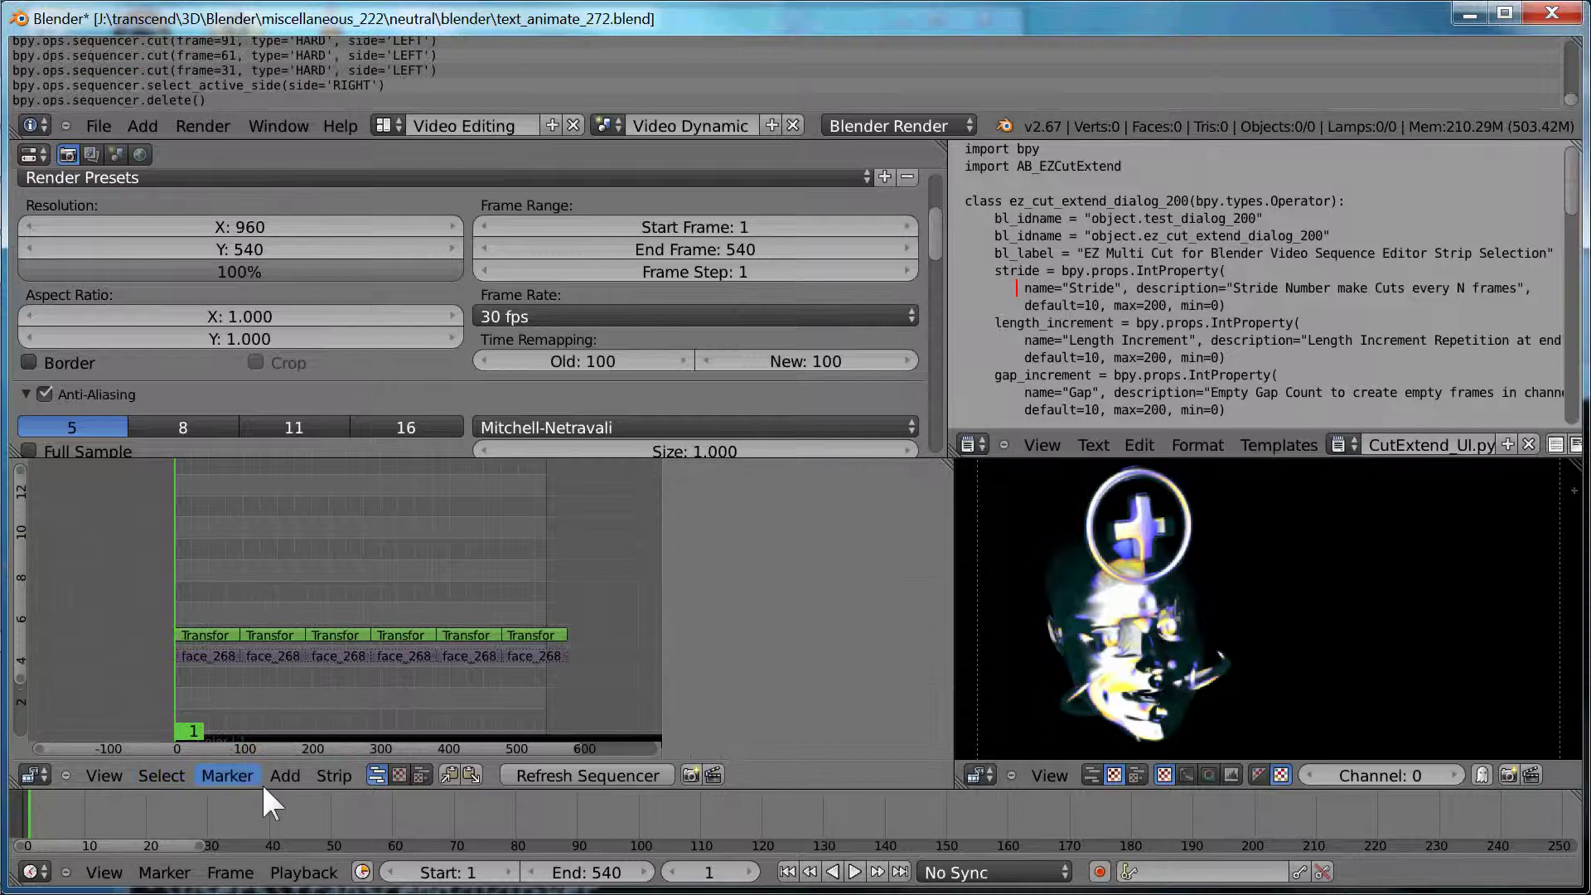
pyautogui.click(277, 774)
pyautogui.click(295, 684)
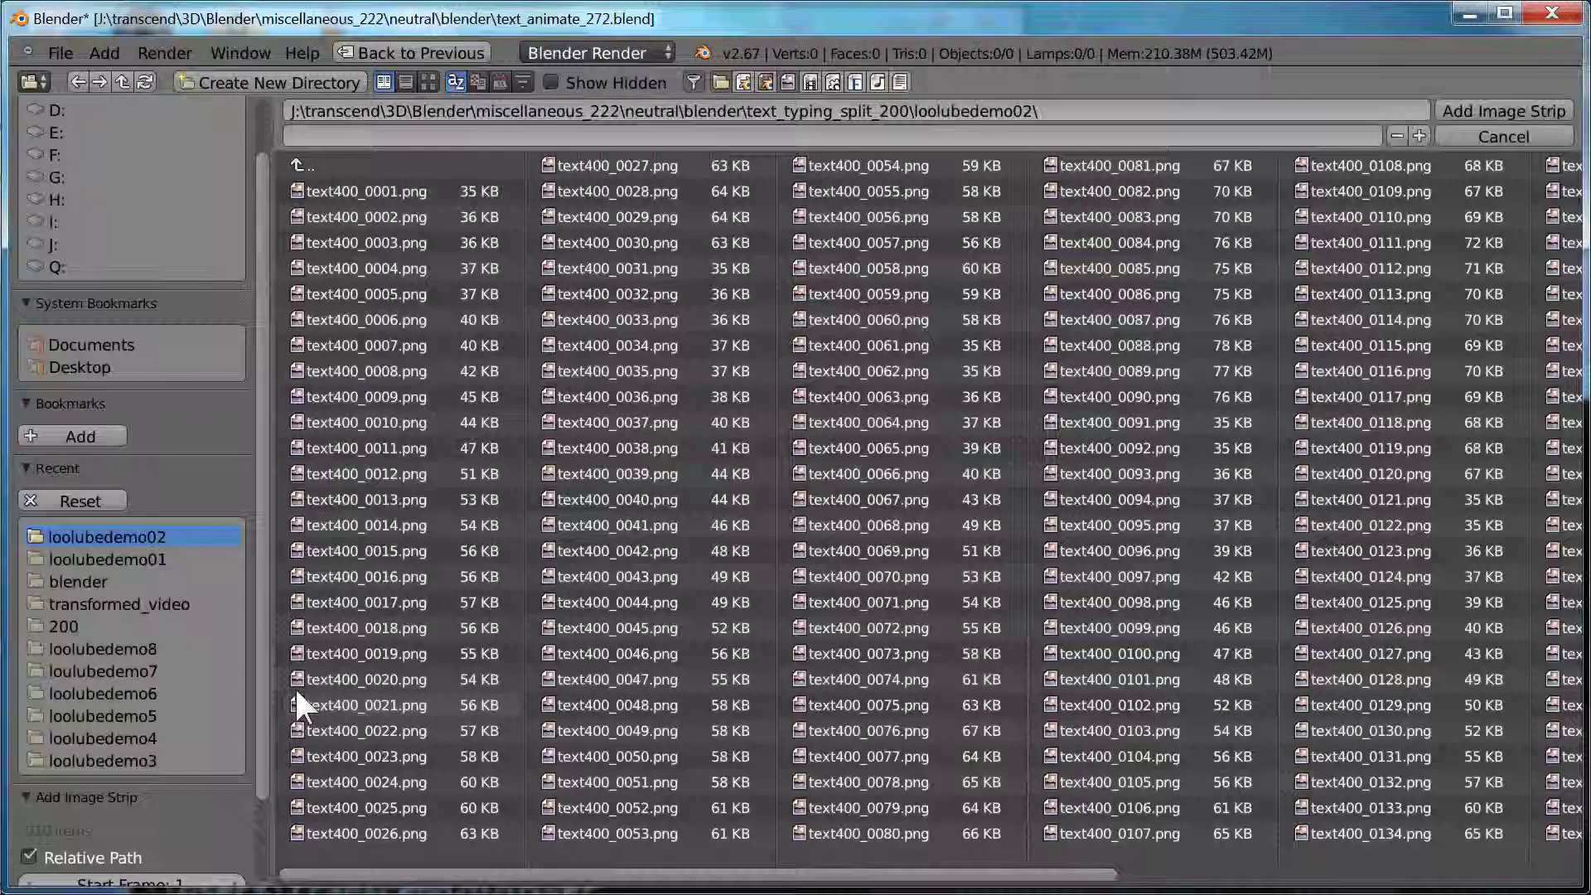
pyautogui.press('a')
pyautogui.press('Return')
# - Move the new strip to channel 7 and set its Blend to Alpha Over
pyautogui.press('g')
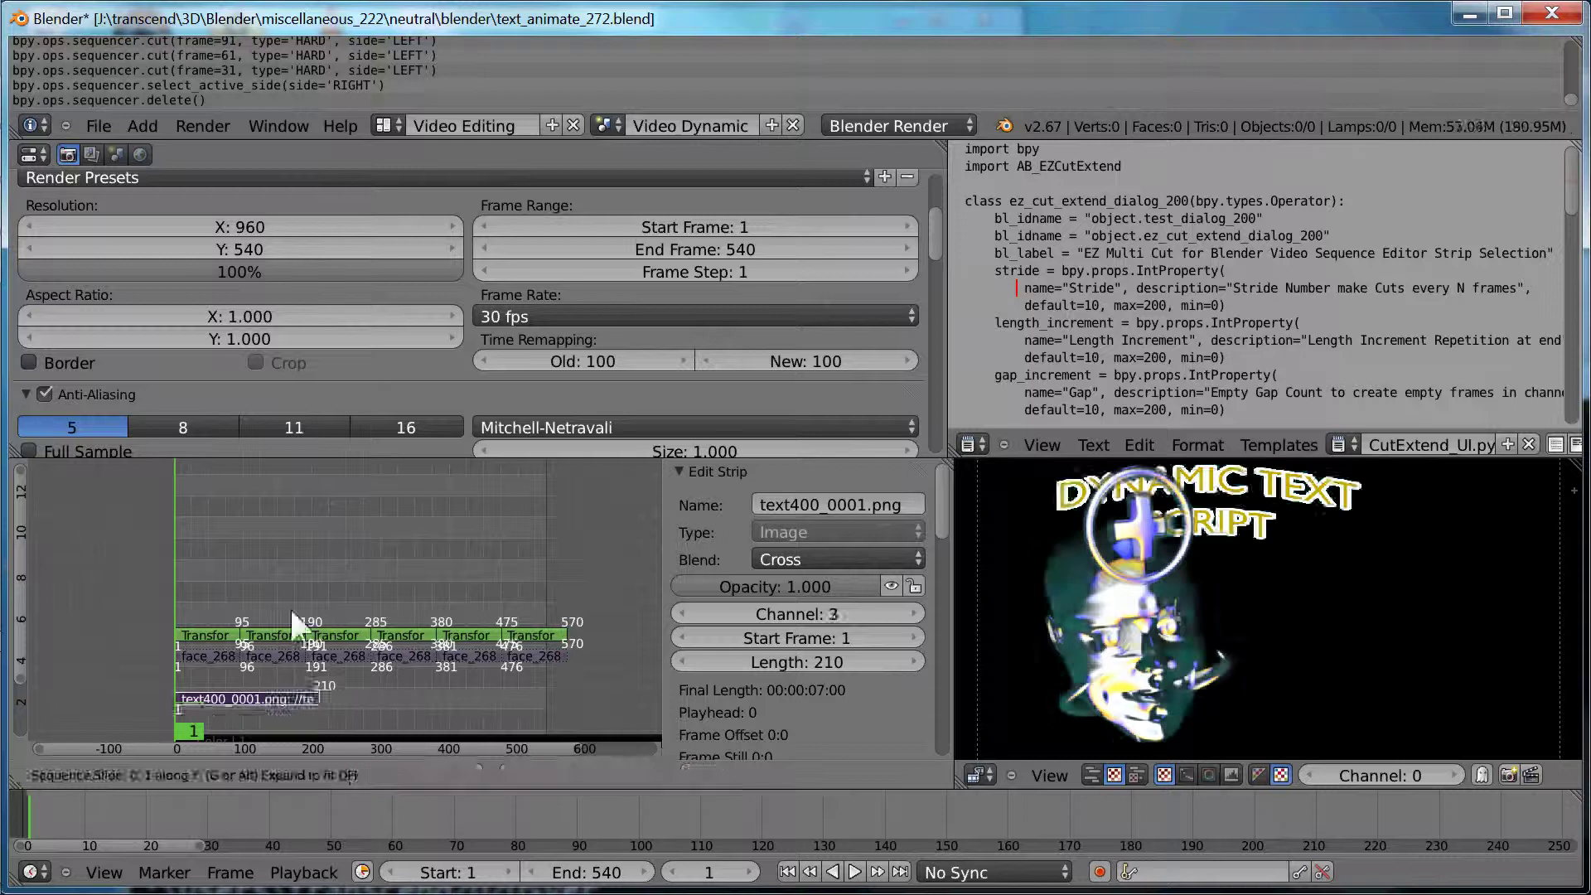
pyautogui.click(291, 588)
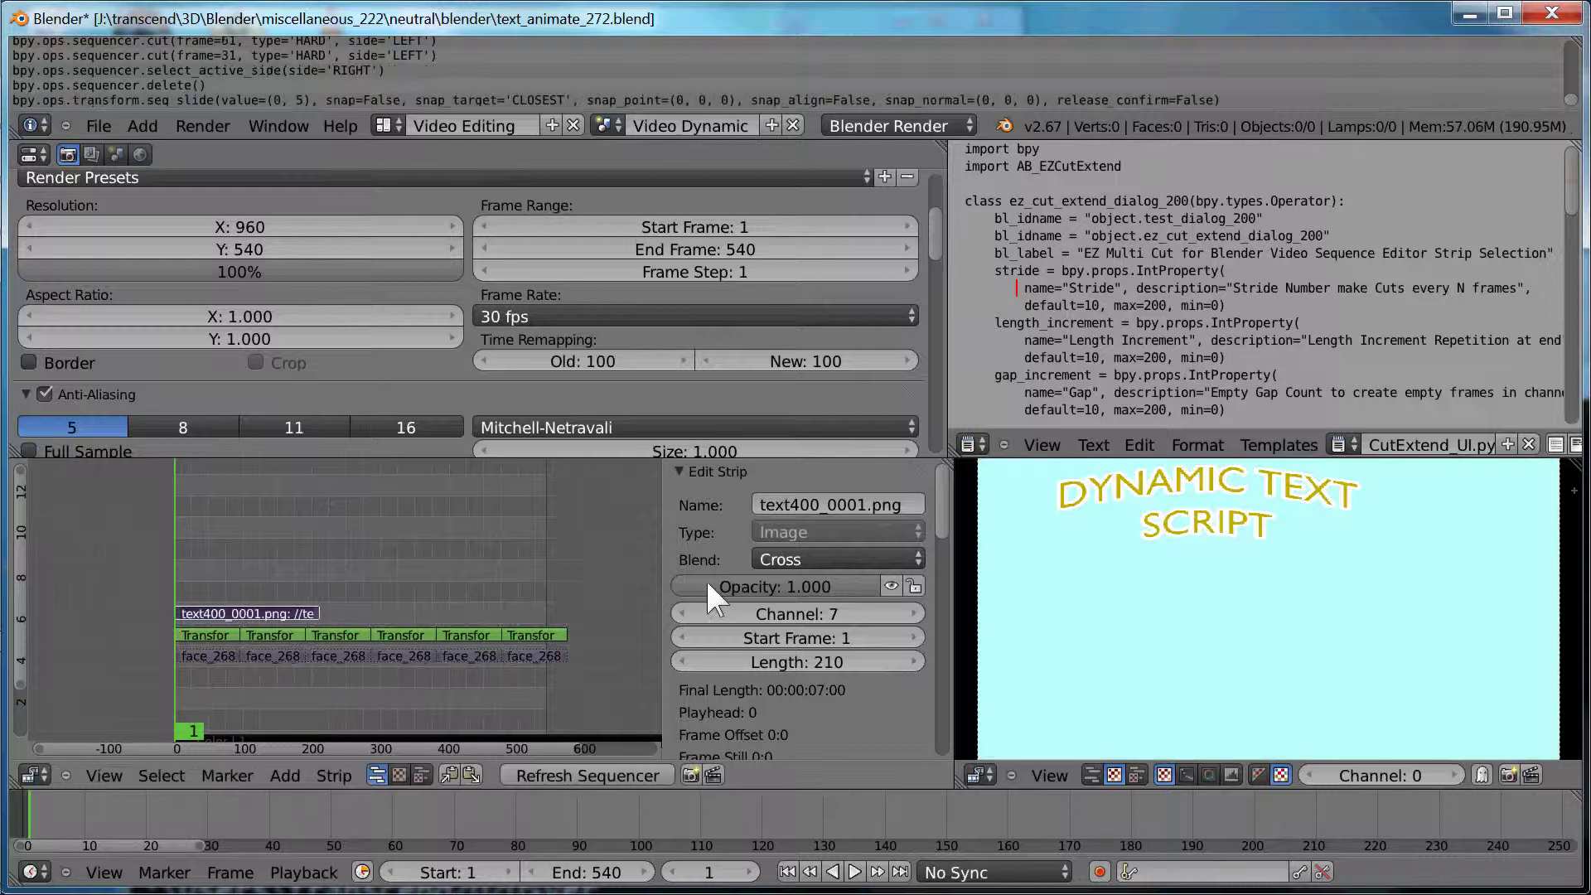
pyautogui.click(751, 553)
pyautogui.click(788, 436)
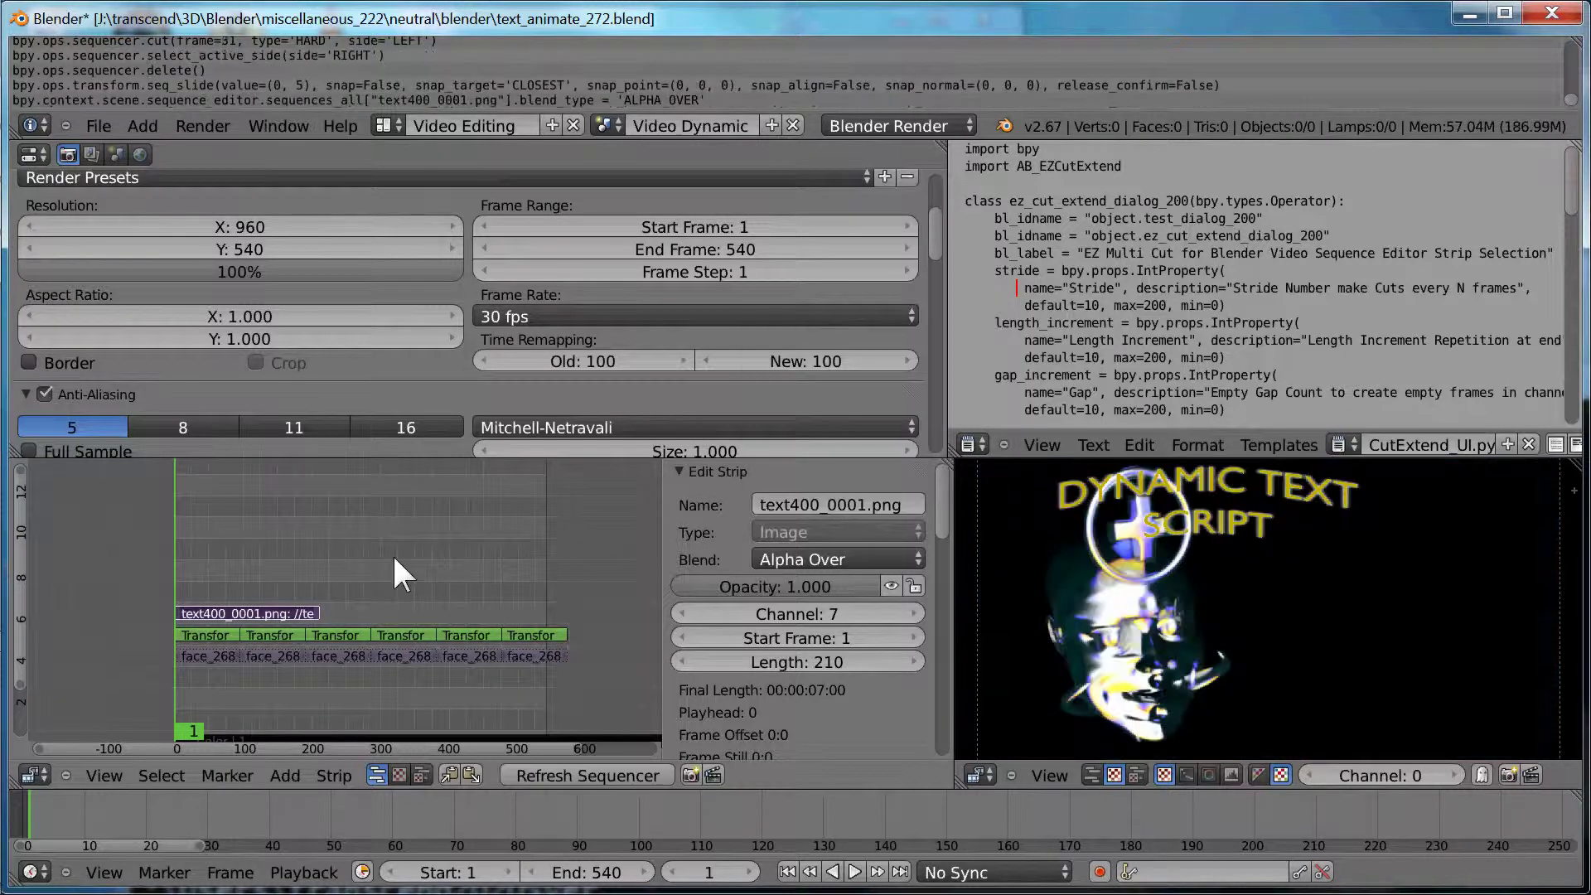
pyautogui.press('space')
# - Re-cut text400 via EZ Multi Cut with Stride 30 and Length Increment 20, then play it back
pyautogui.press('Return')
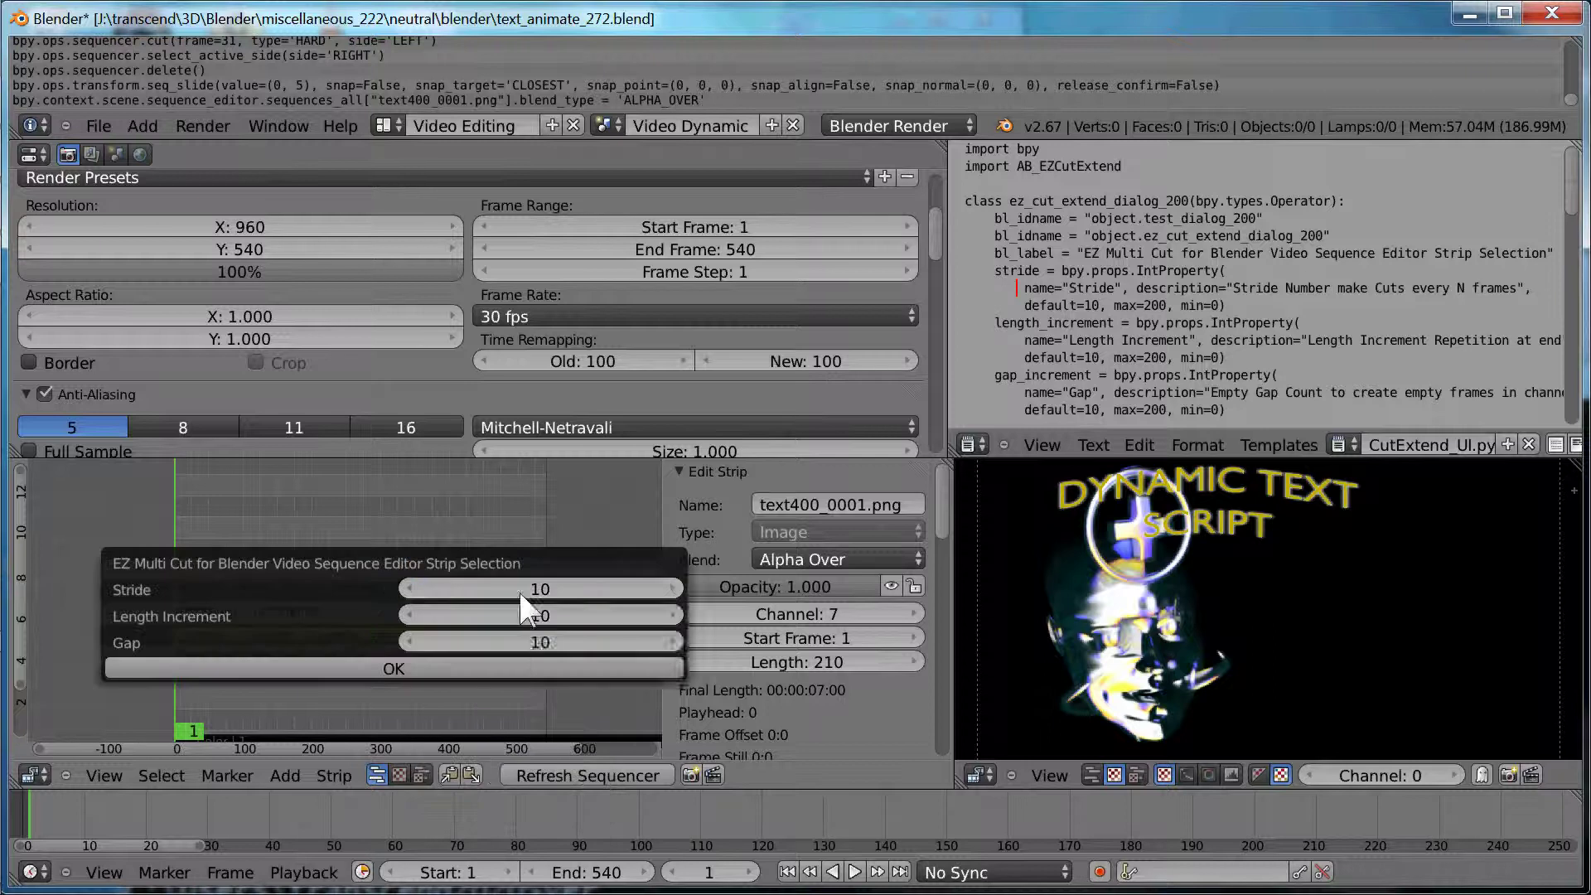
pyautogui.click(496, 586)
pyautogui.write('30')
pyautogui.press('Tab')
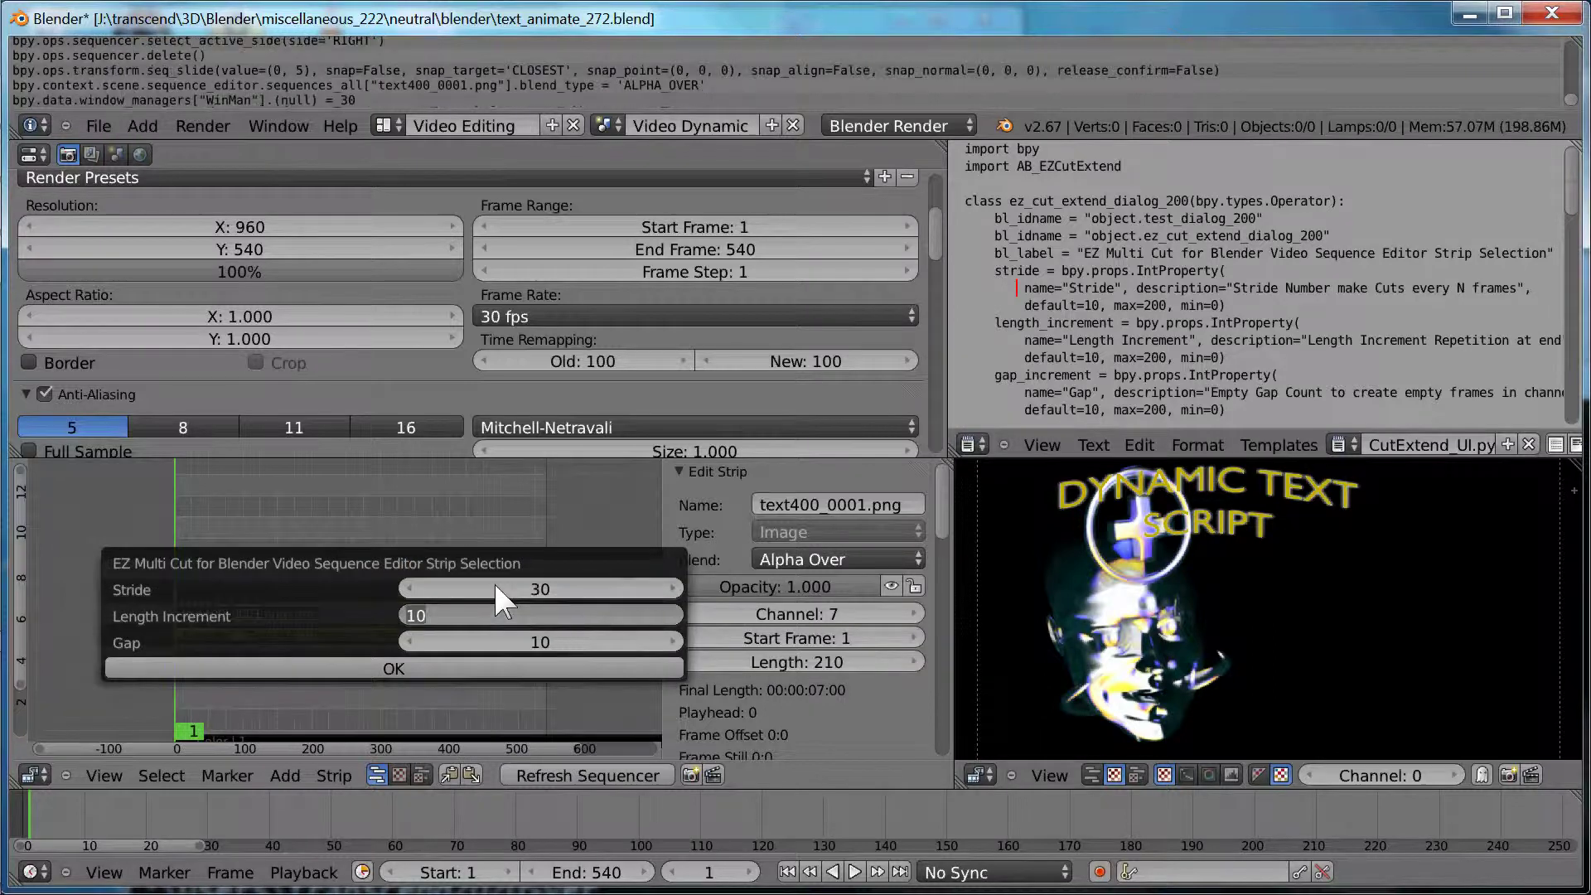
pyautogui.hotkey('ctrl', 'a')
pyautogui.write('20')
pyautogui.press('Tab')
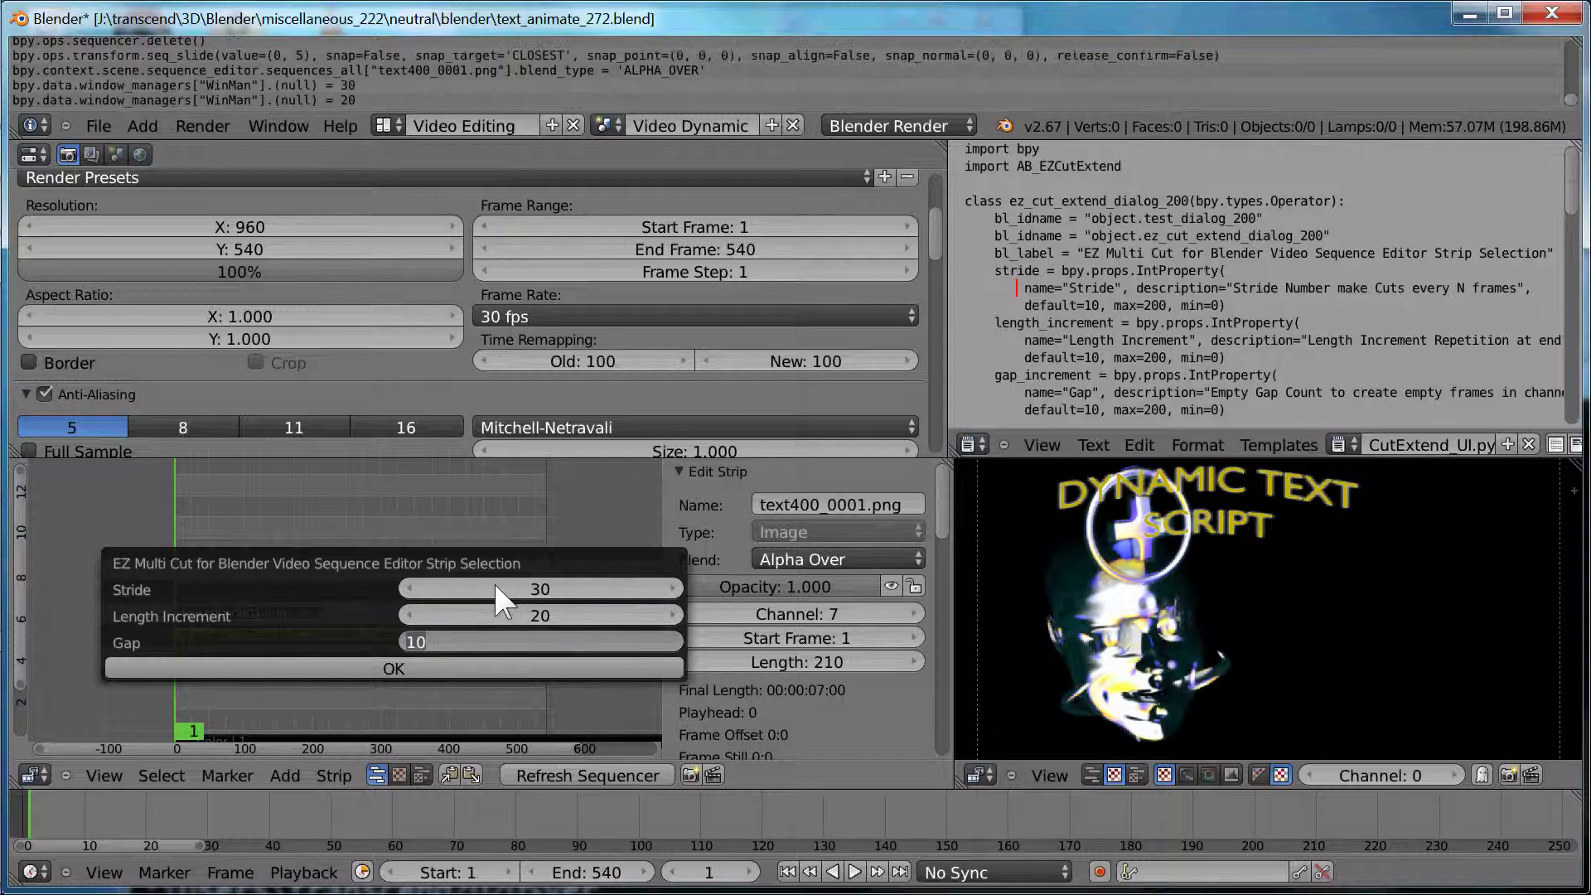
pyautogui.write('20')
pyautogui.click(498, 673)
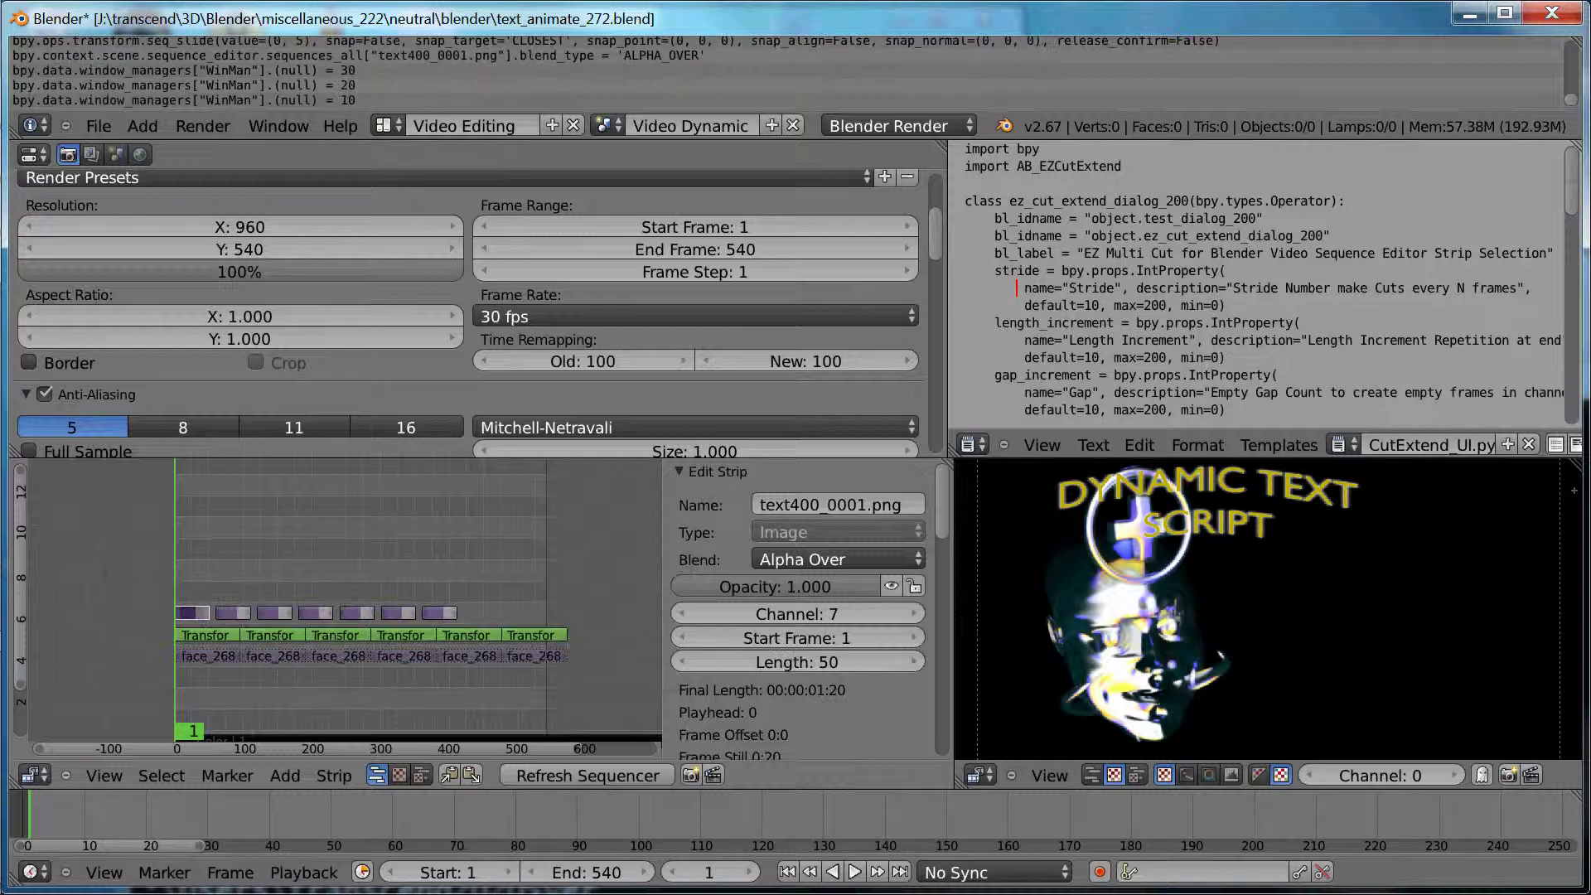
pyautogui.click(854, 872)
pyautogui.press('Escape')
# - Switch to the Default layout and move the timeline to around frame 174
pyautogui.click(395, 127)
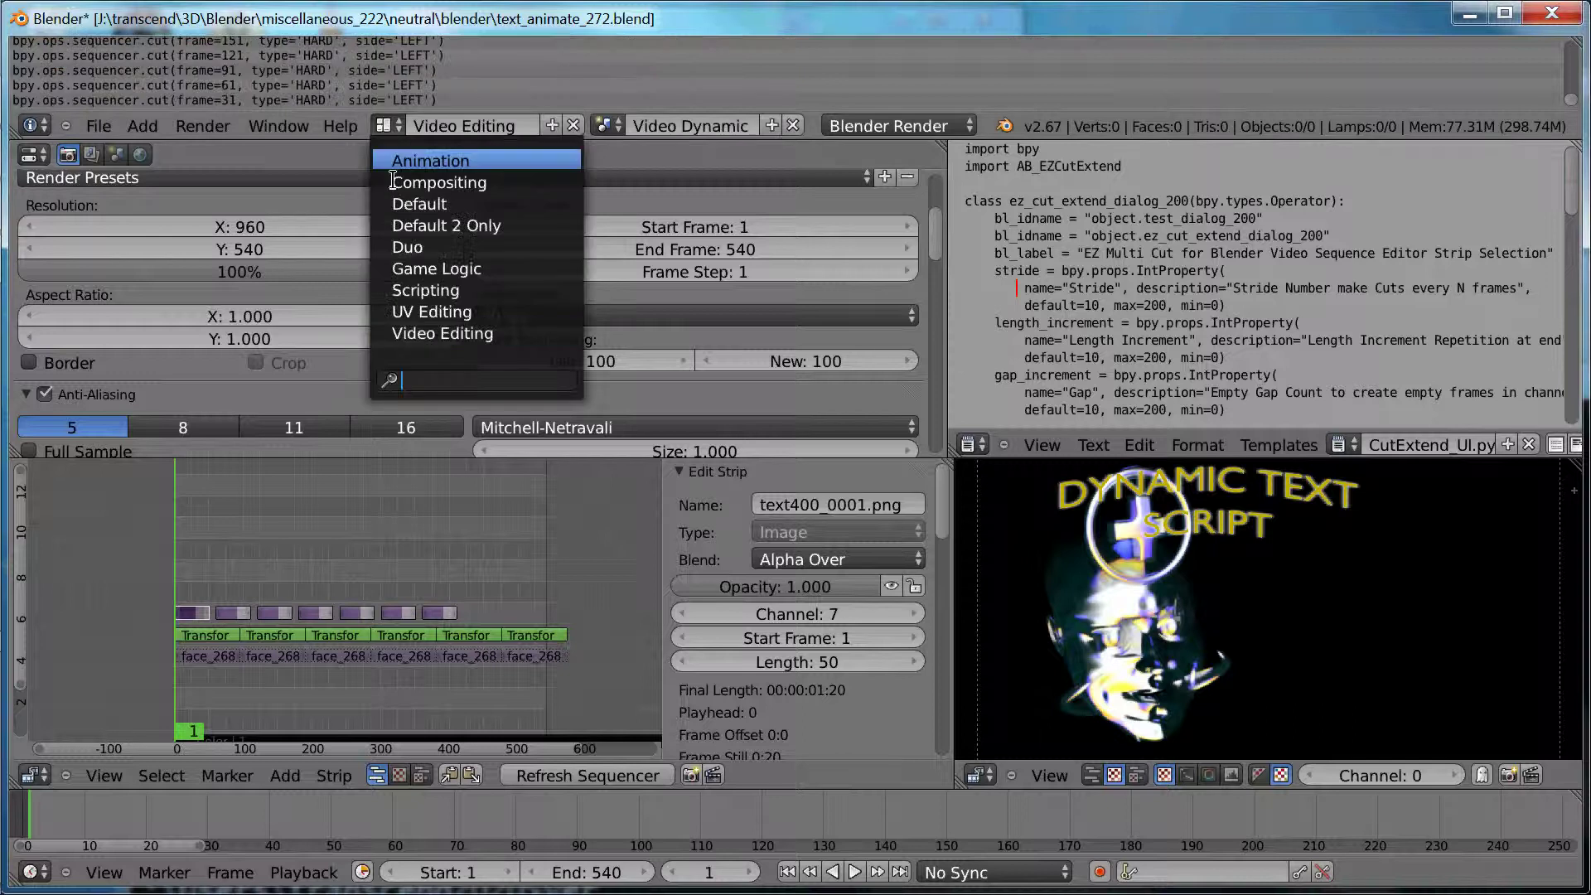
pyautogui.click(414, 203)
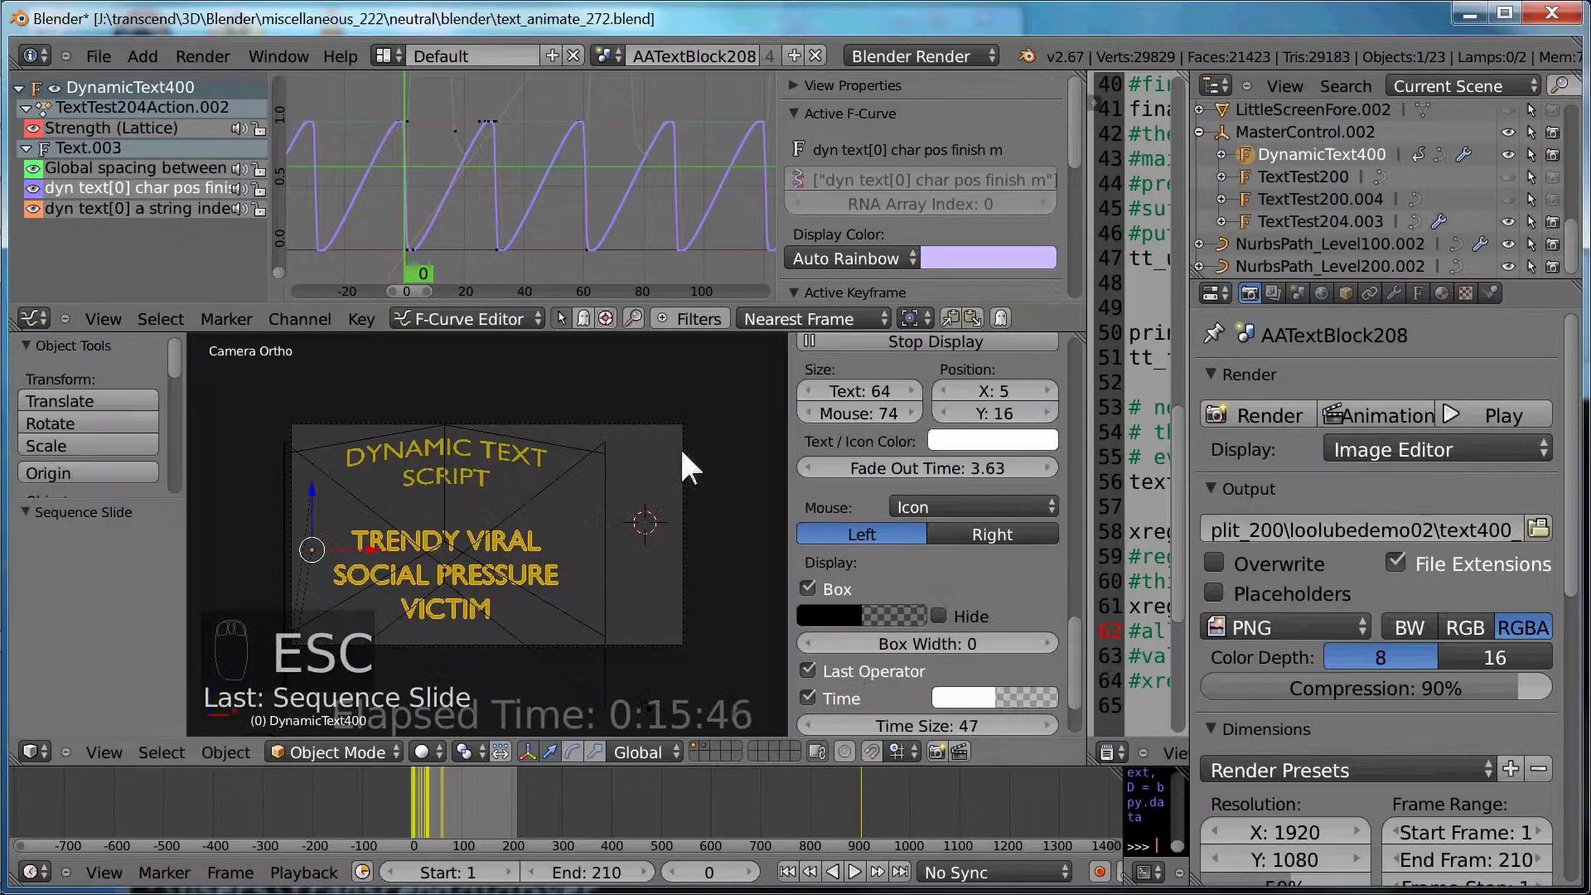
pyautogui.click(499, 802)
pyautogui.press('Right')
pyautogui.press('Right')
pyautogui.press('Right')
pyautogui.press('Right')
pyautogui.press('Right')
# - Turn off Text Reanimator Active and return the current frame to 89
pyautogui.scroll(-3, 1034, 535)
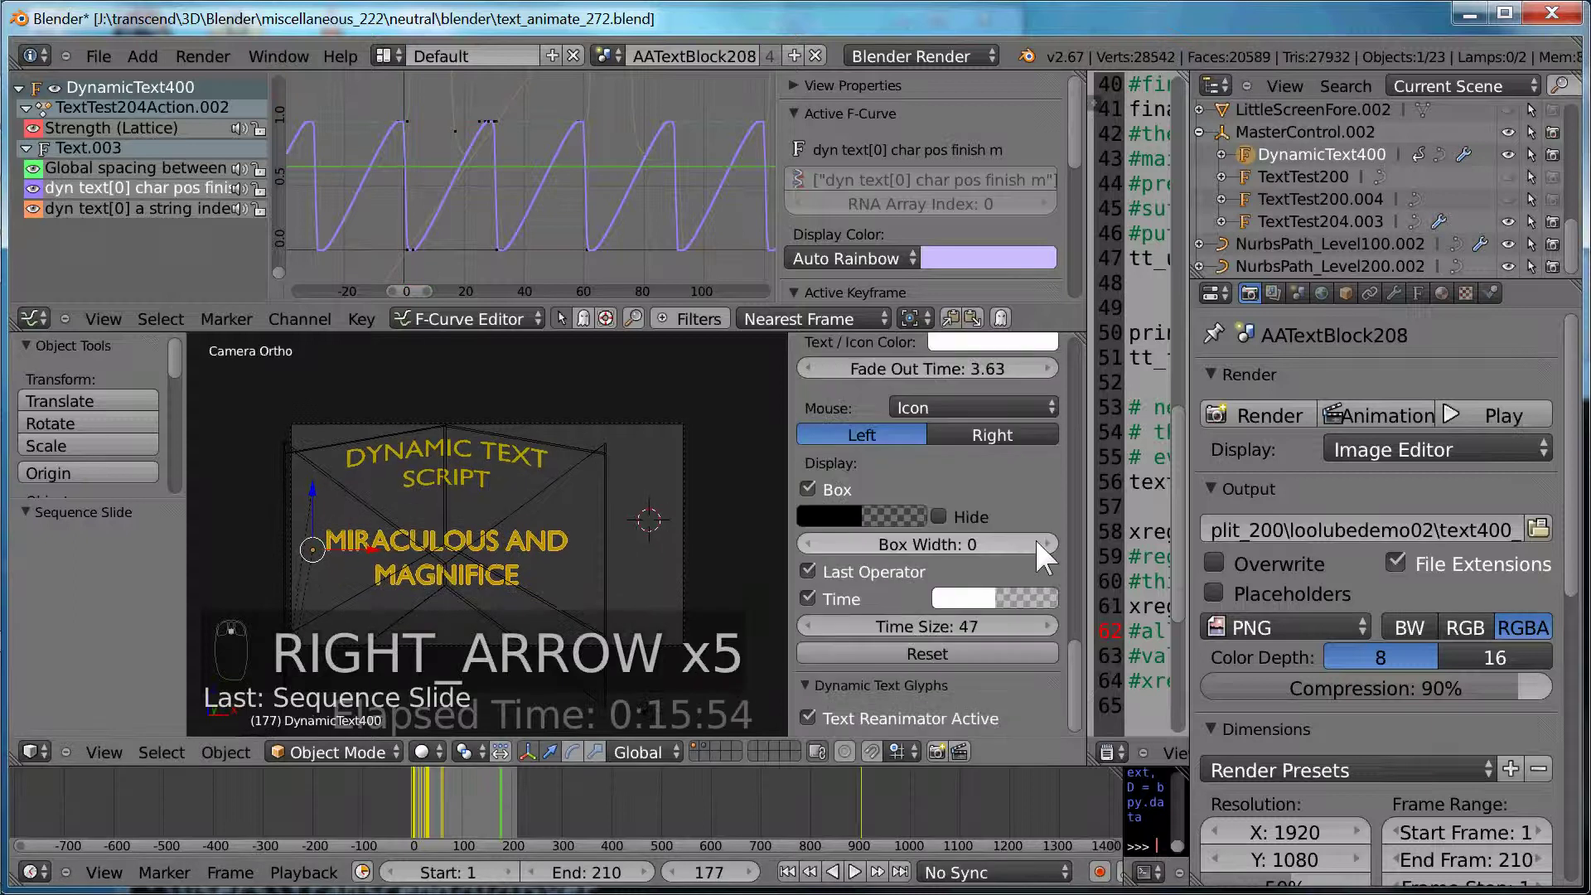
pyautogui.click(957, 715)
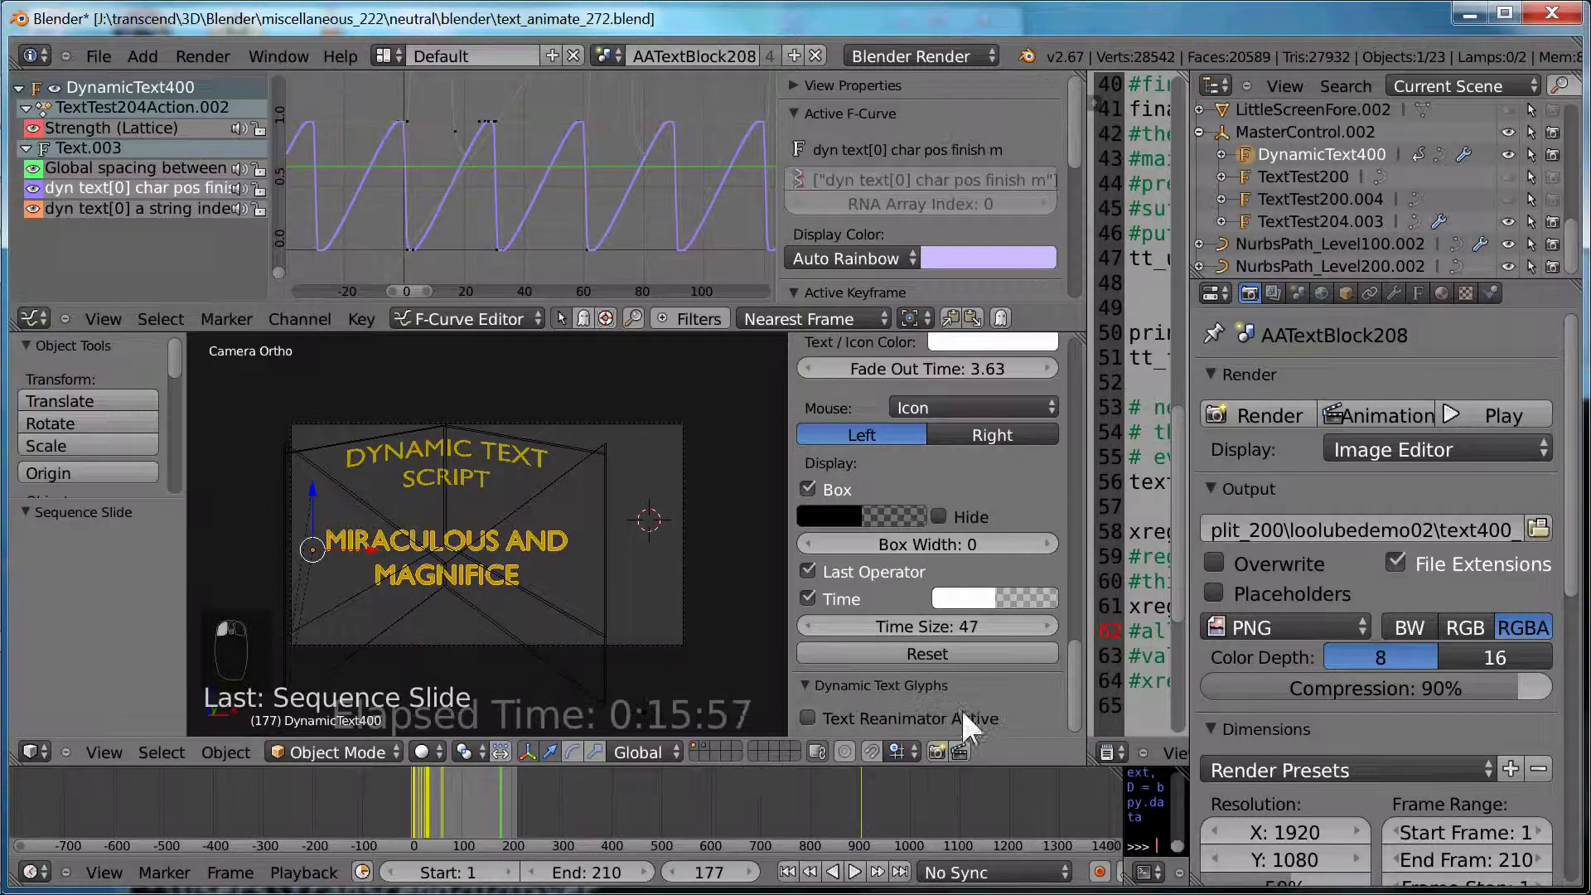
pyautogui.click(500, 804)
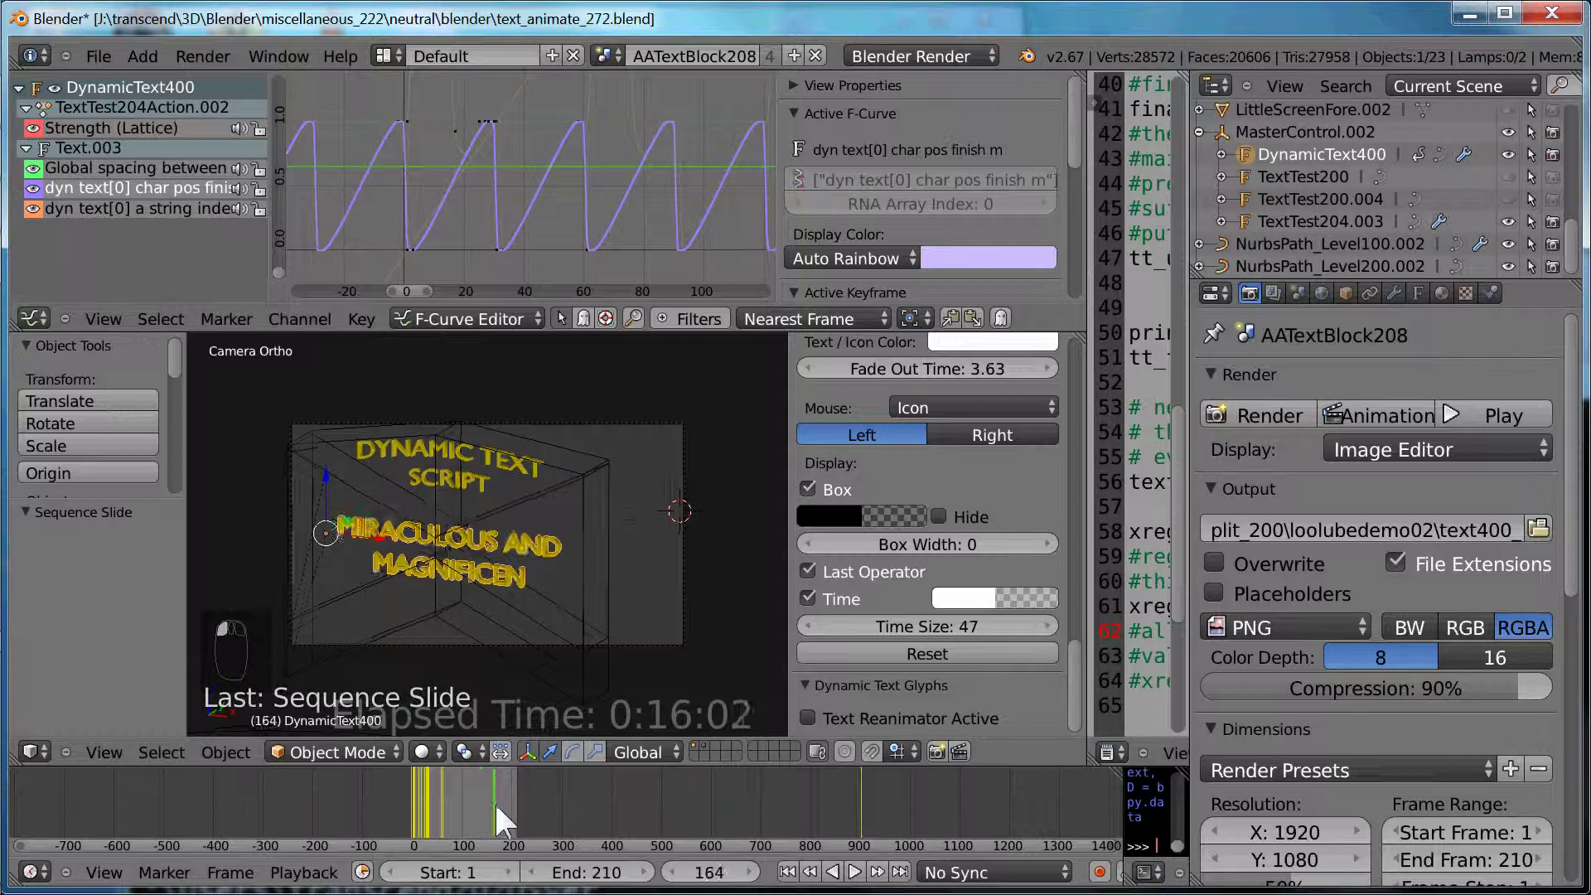
pyautogui.moveTo(497, 803); pyautogui.dragTo(457, 803)
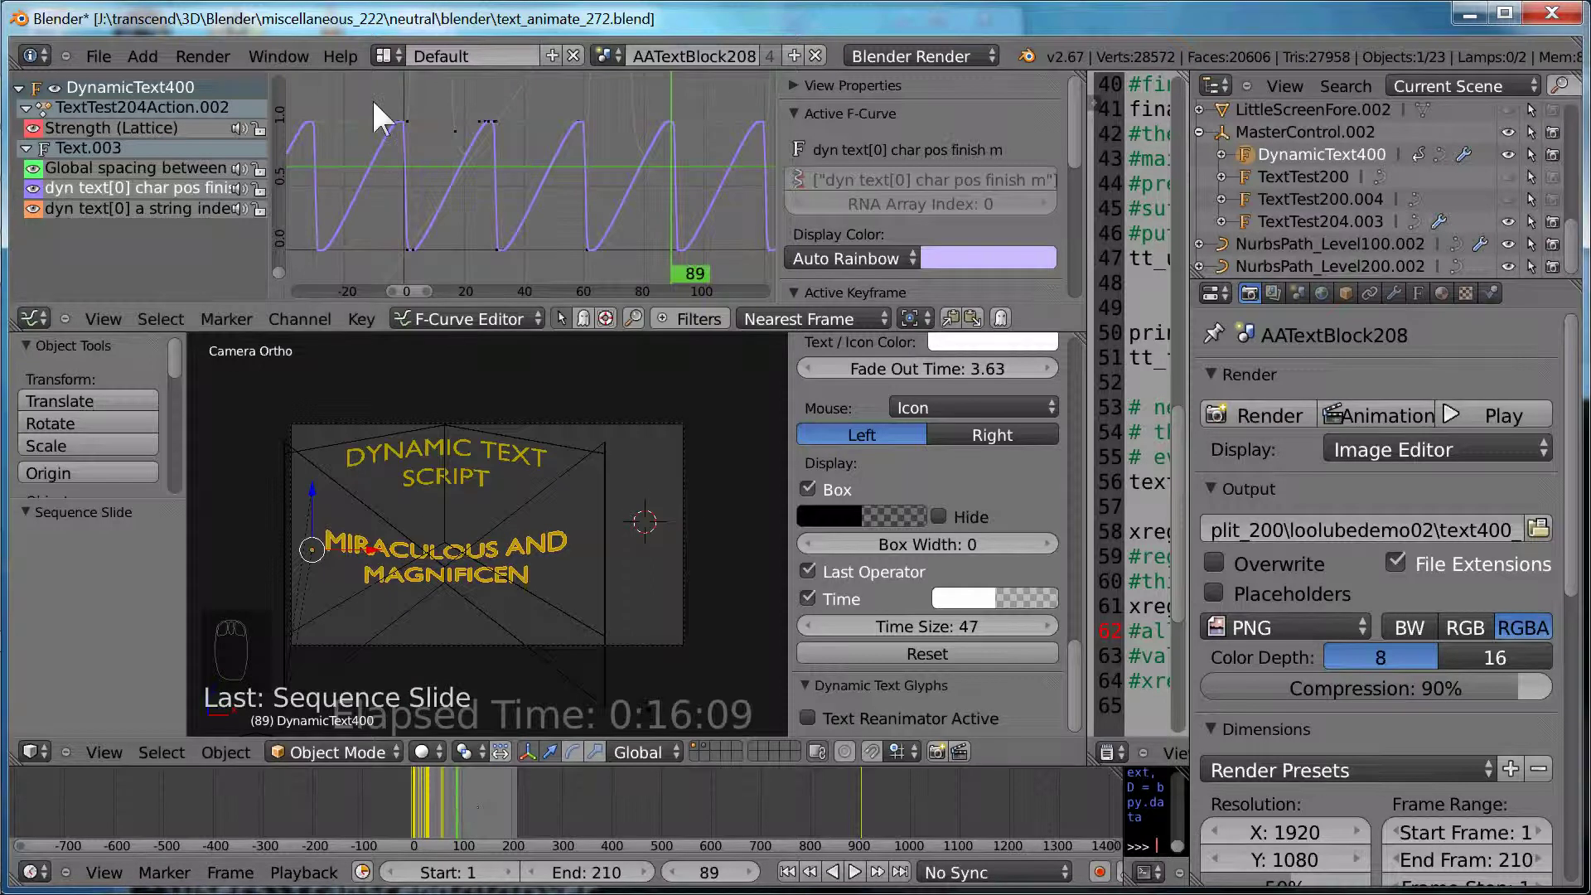
pyautogui.click(384, 55)
pyautogui.click(406, 261)
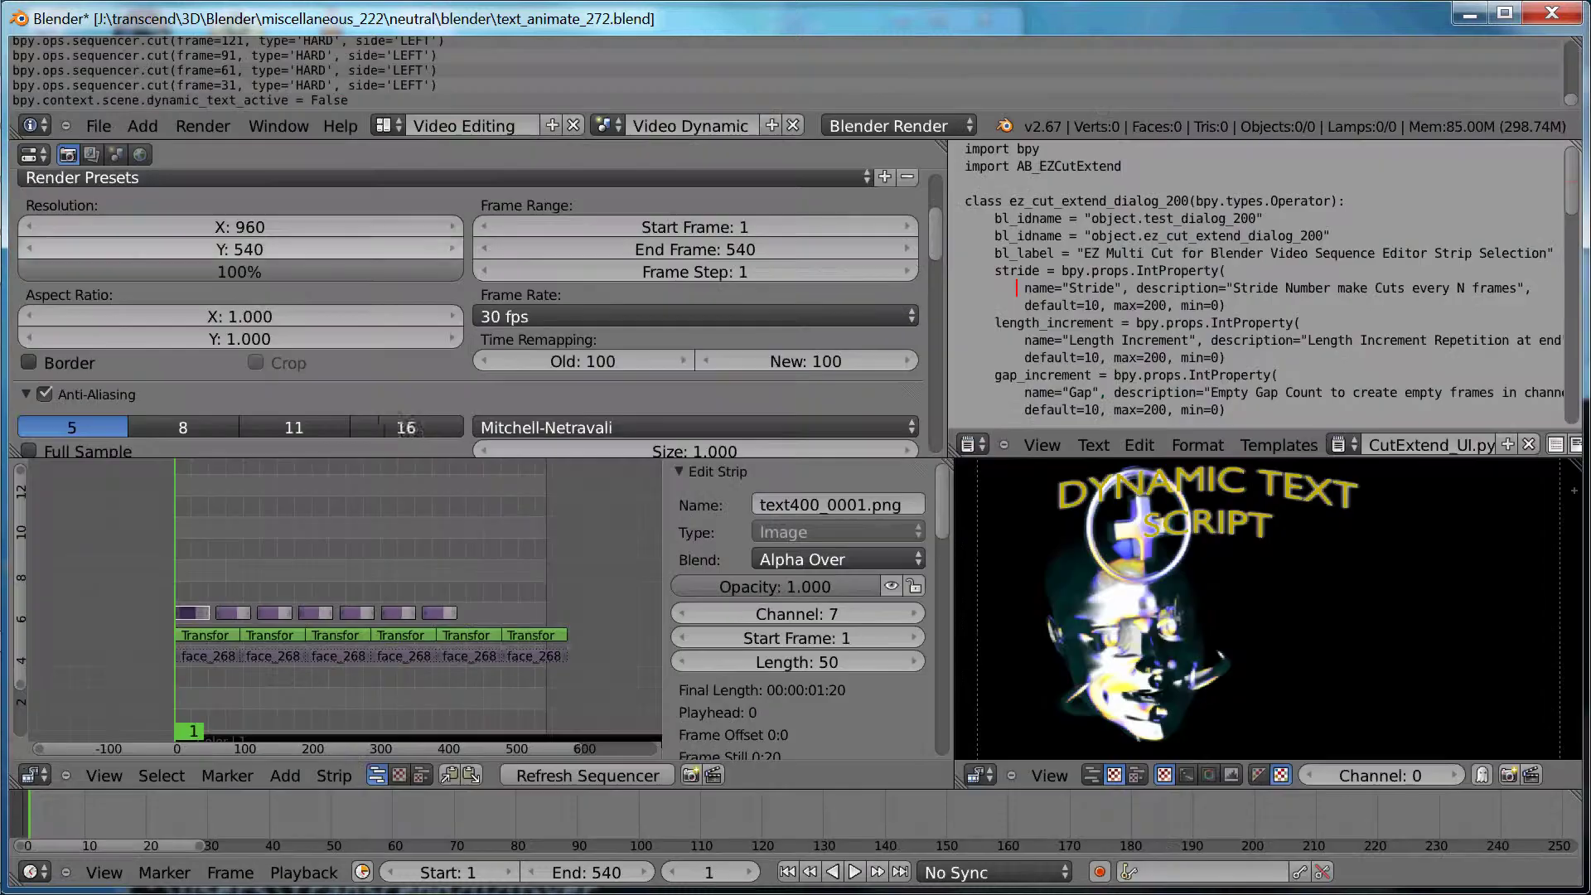
pyautogui.click(855, 871)
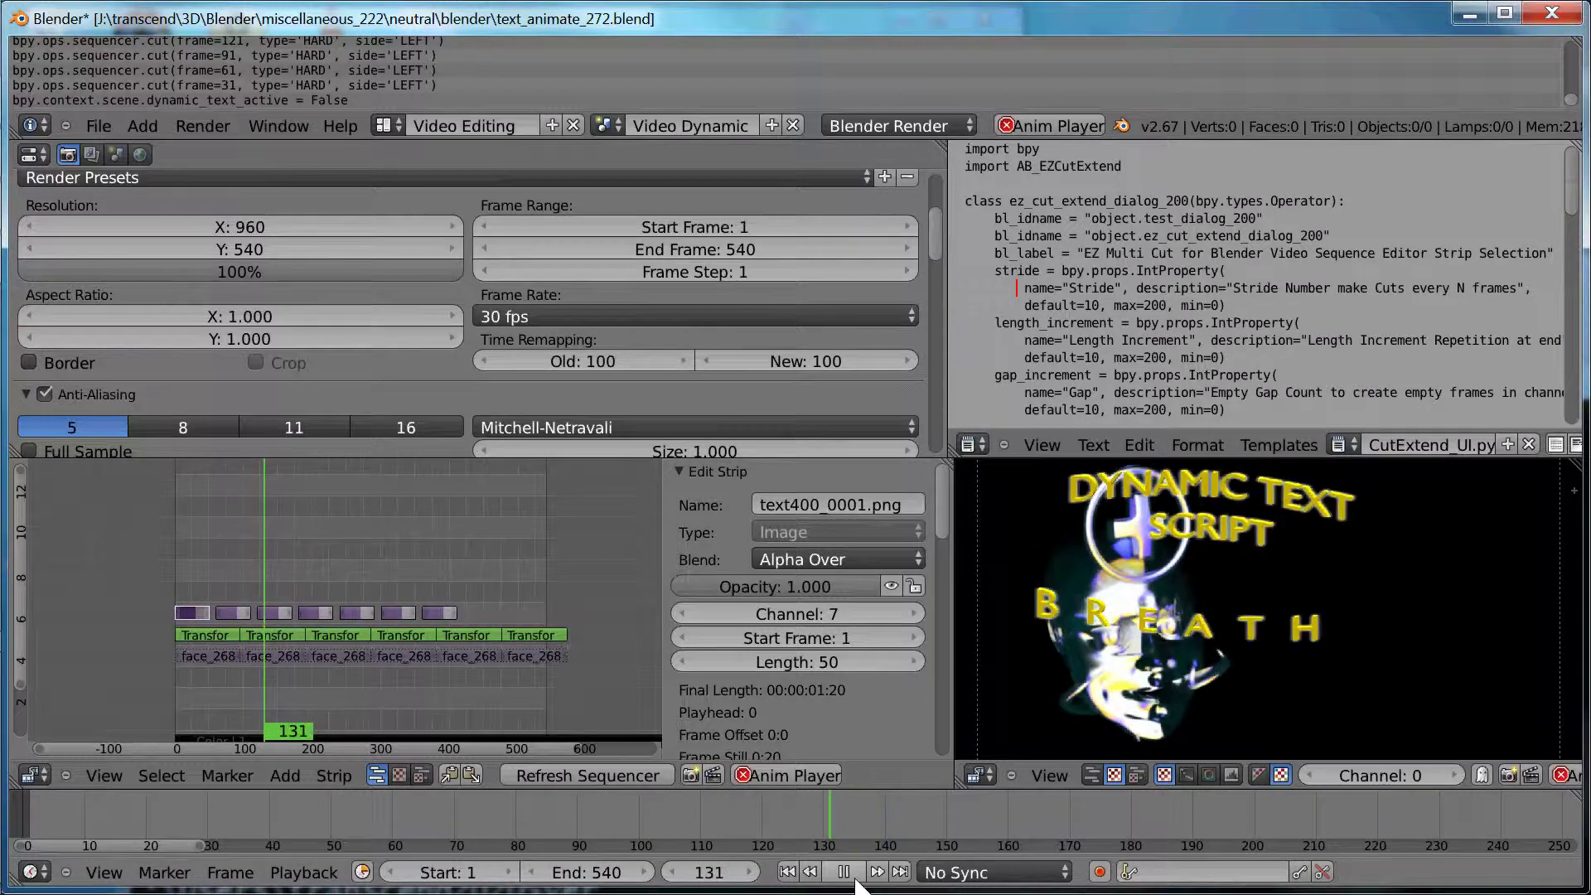
pyautogui.click(809, 774)
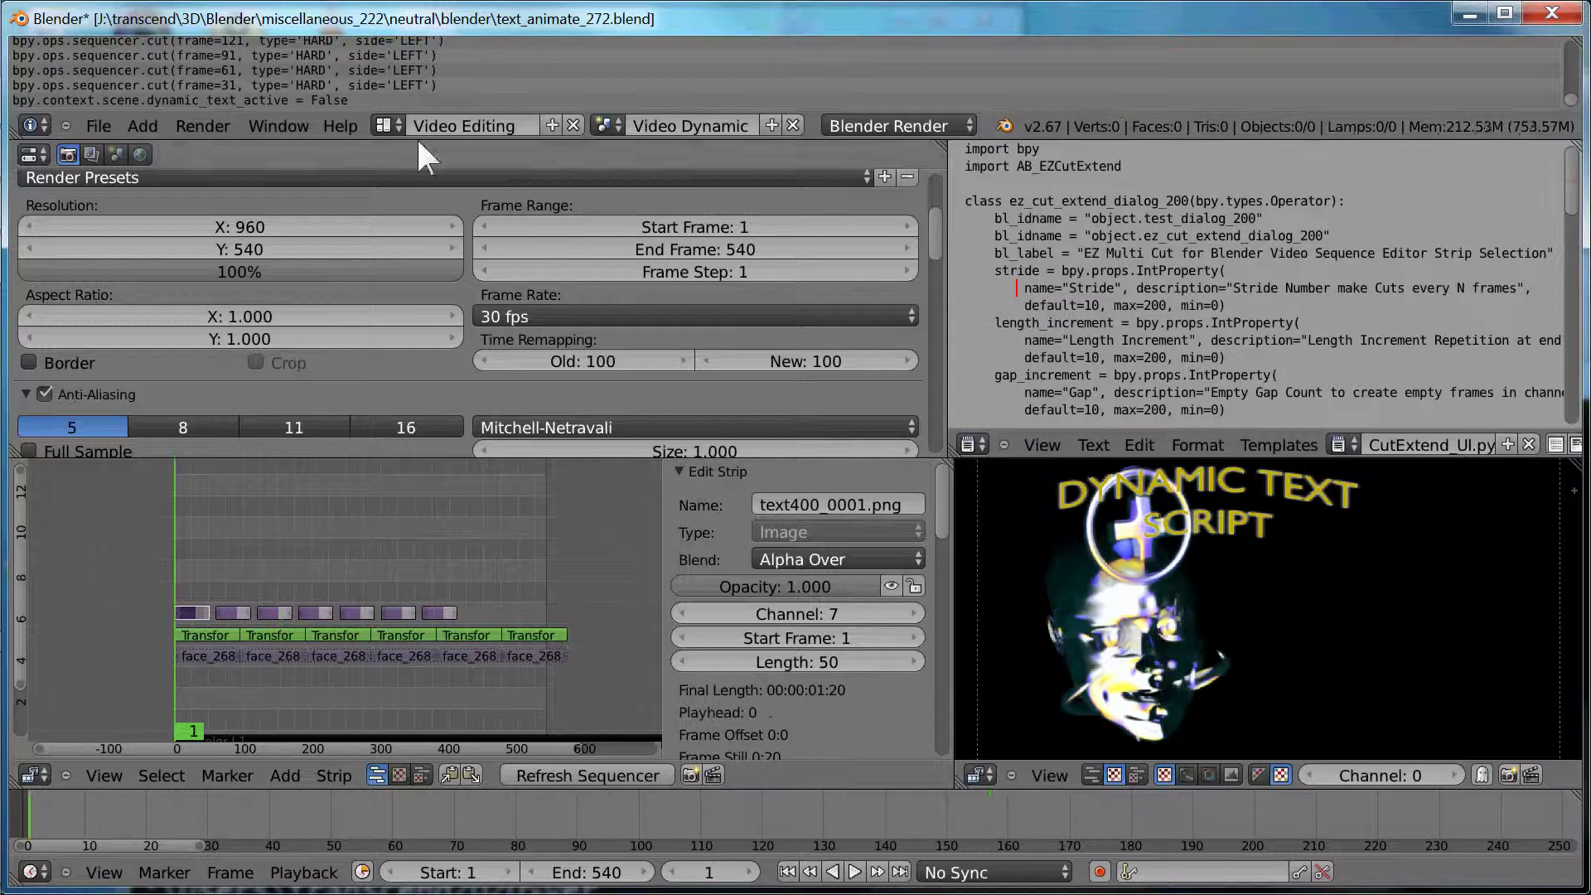
# - In the Default layout, maximize the text editor and view system-info.txt lines 9–12
pyautogui.click(387, 125)
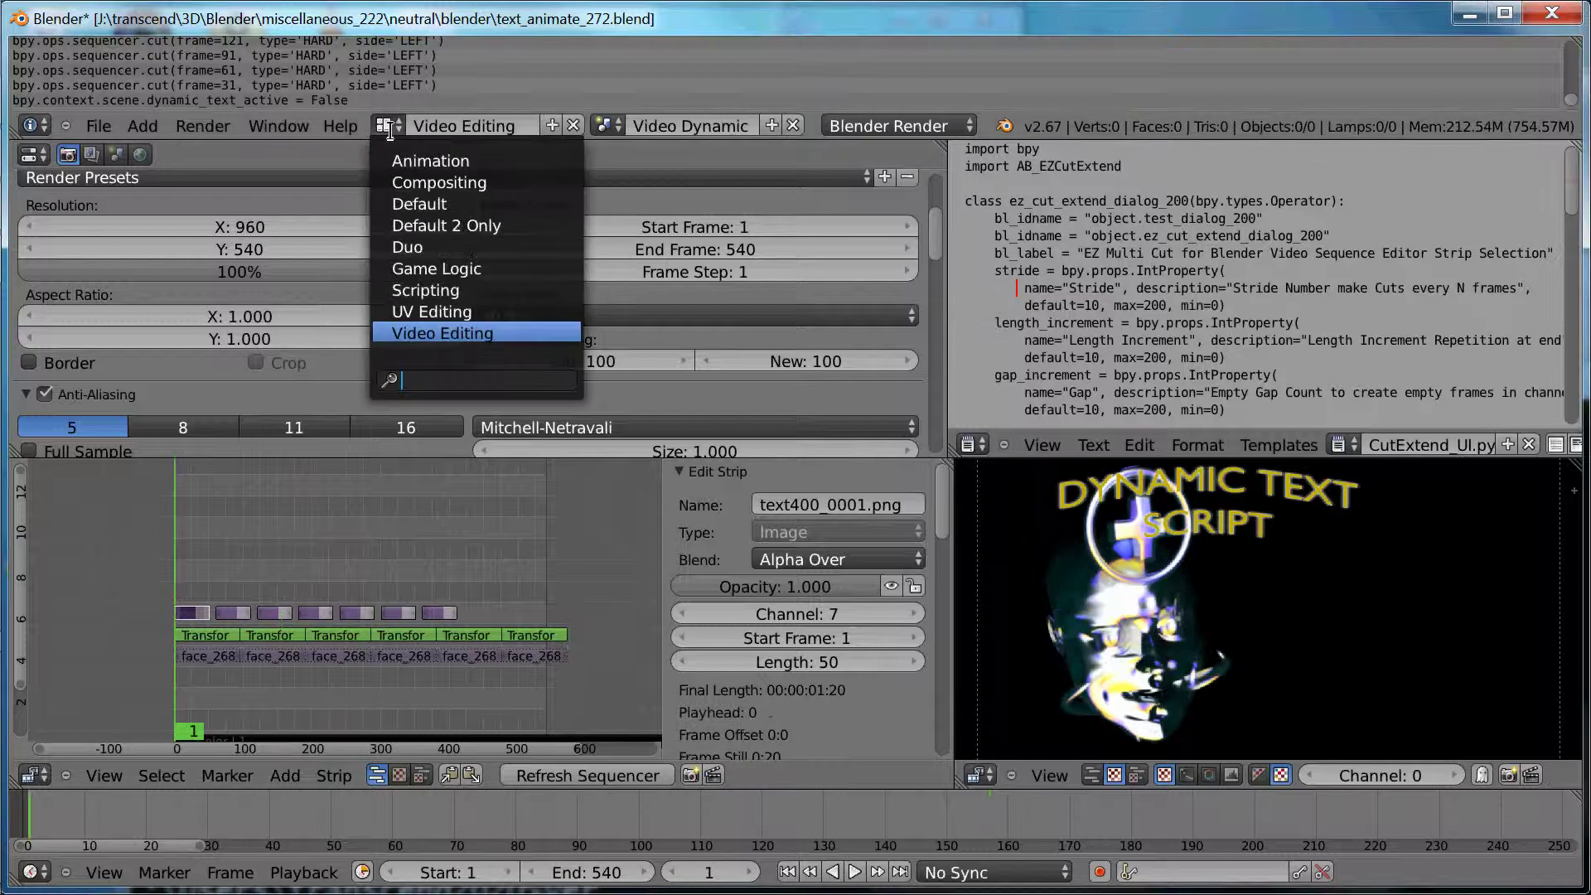
pyautogui.click(395, 205)
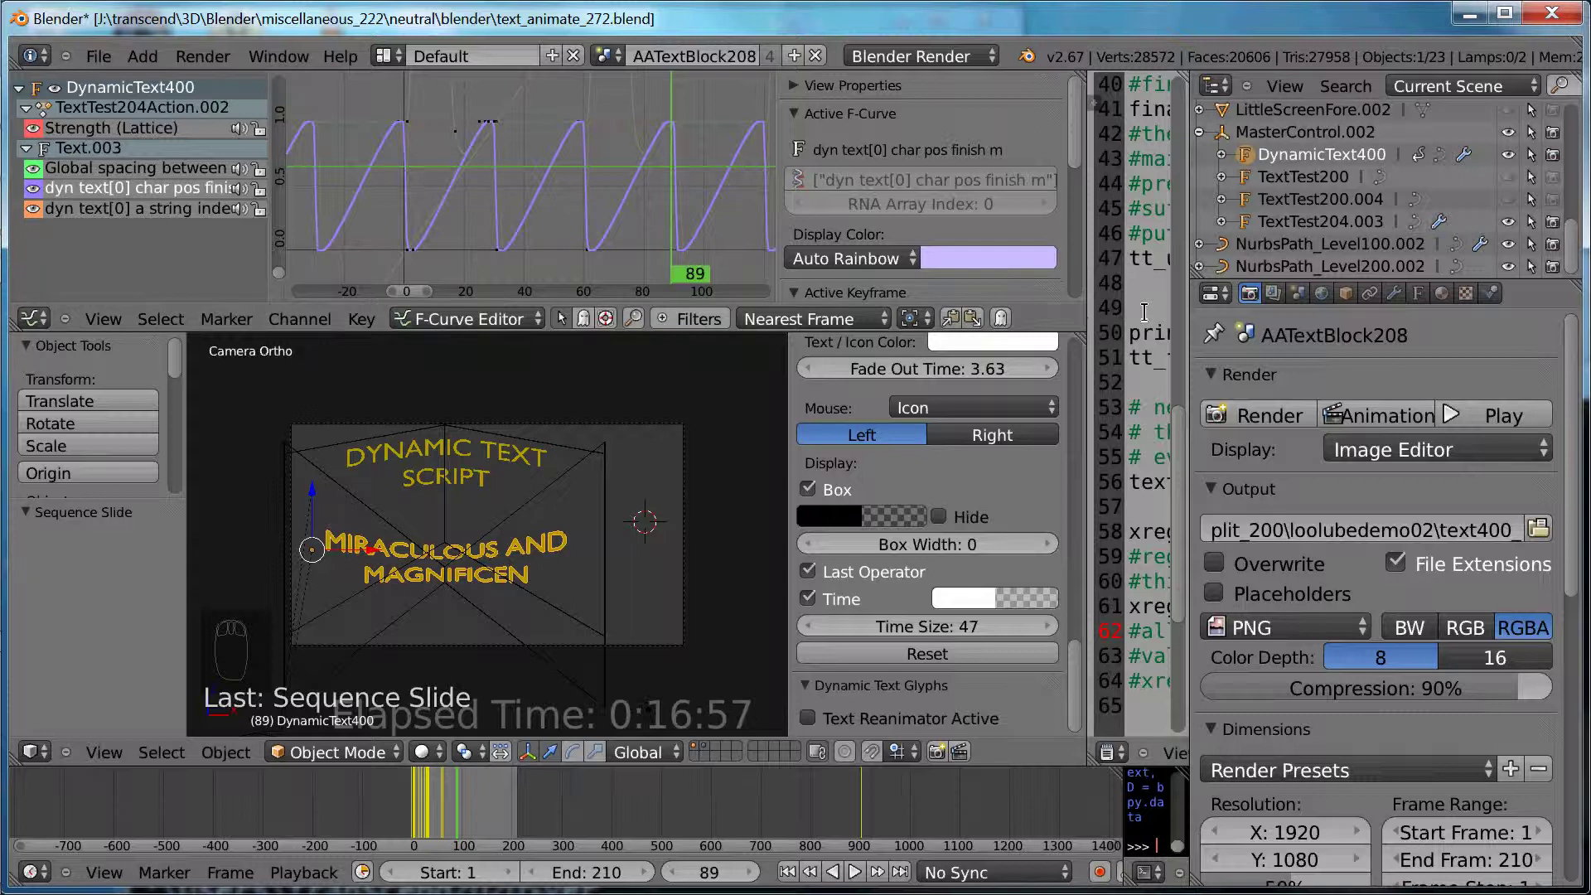
pyautogui.hotkey('ctrl', 'Up')
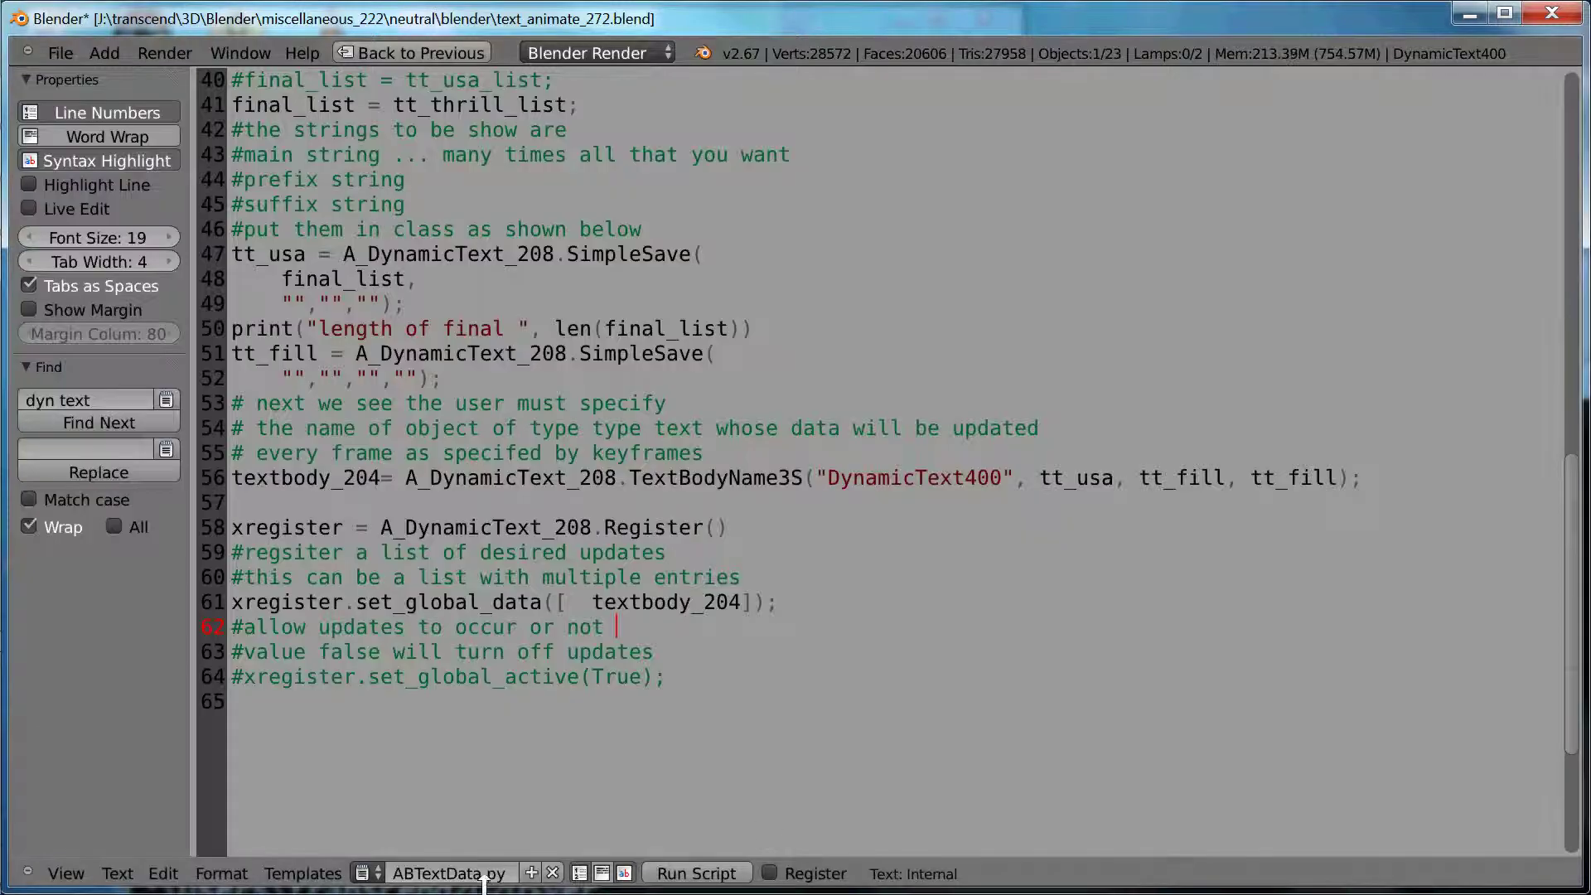
pyautogui.click(373, 873)
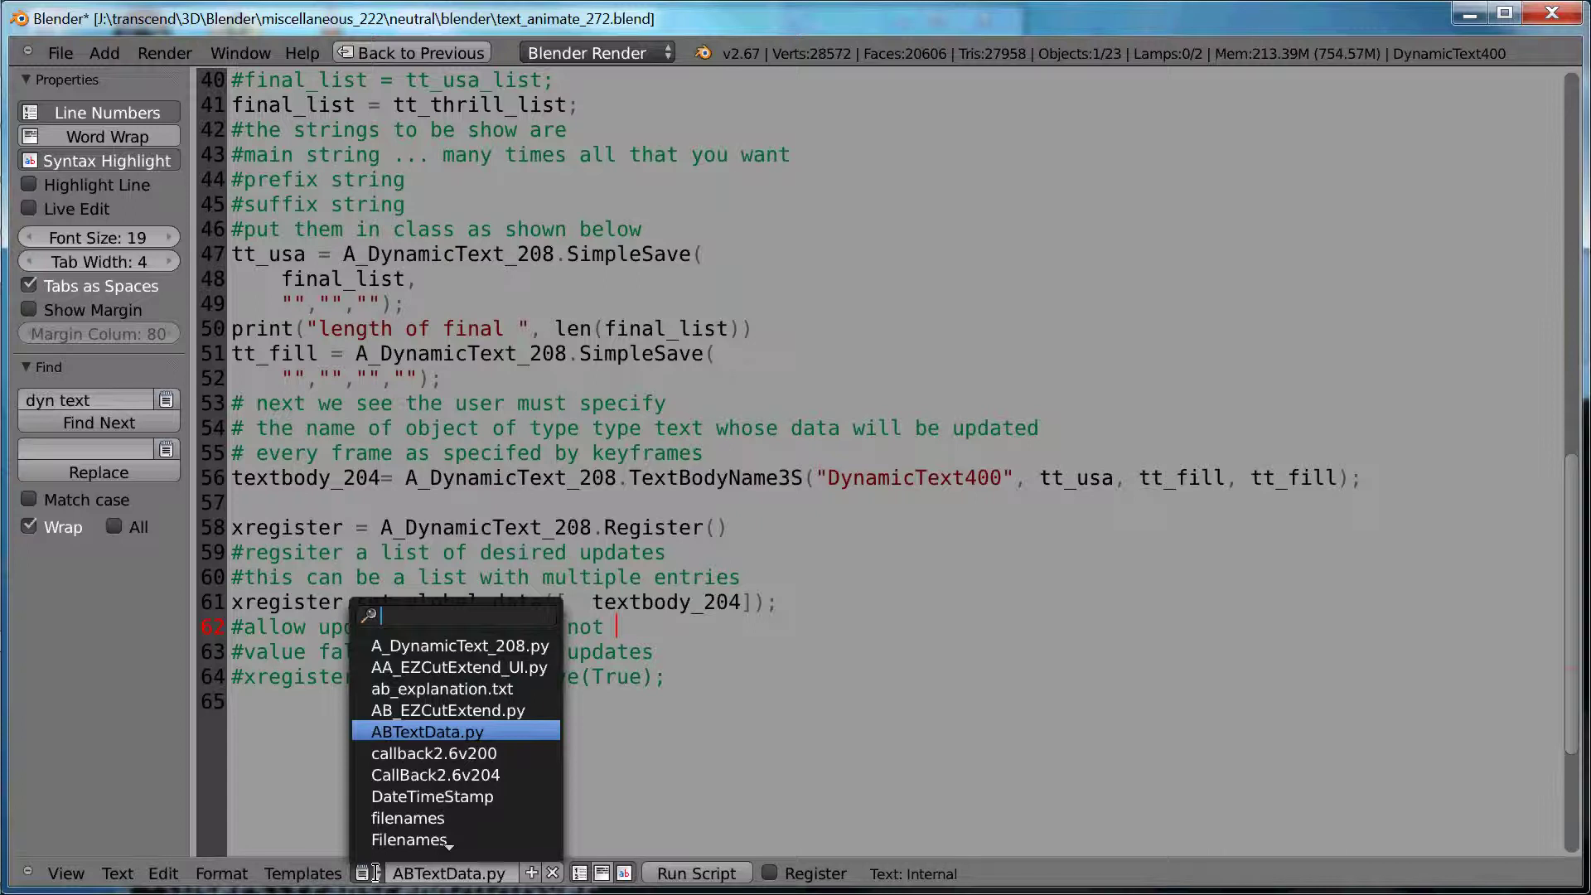
pyautogui.scroll(-7, 415, 746)
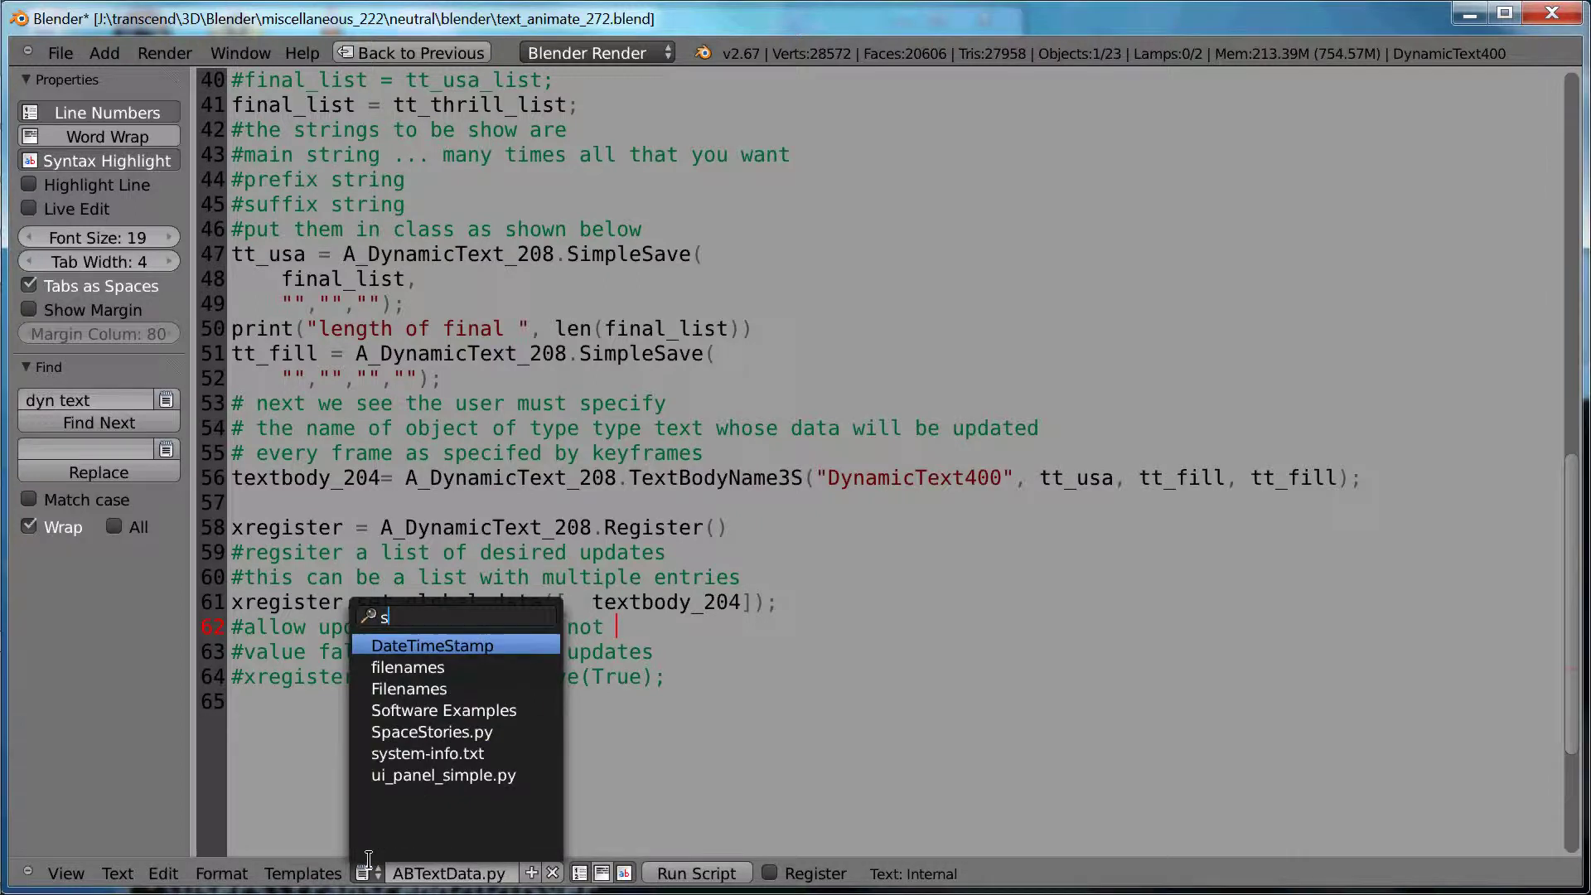
pyautogui.click(414, 753)
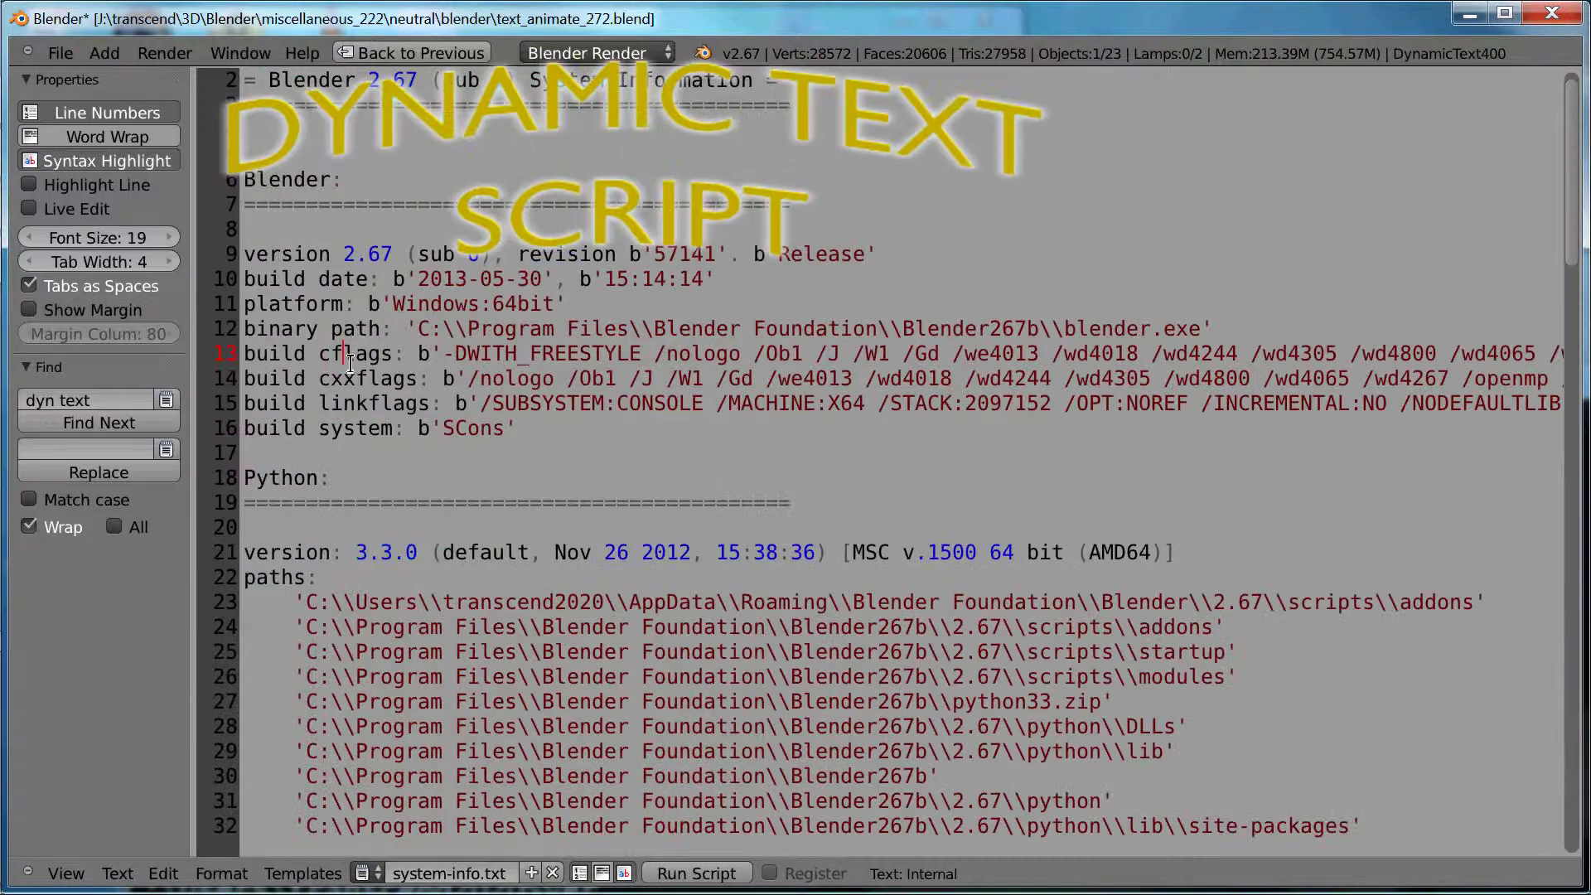
pyautogui.press('Up')
pyautogui.press('Up')
pyautogui.press('Up')
pyautogui.press('Up')
pyautogui.hotkey('shift', 'Up')
pyautogui.hotkey('shift', 'Up')
pyautogui.hotkey('shift', 'Up')
pyautogui.hotkey('shift', 'Up')
pyautogui.hotkey('ctrl', 'Down')
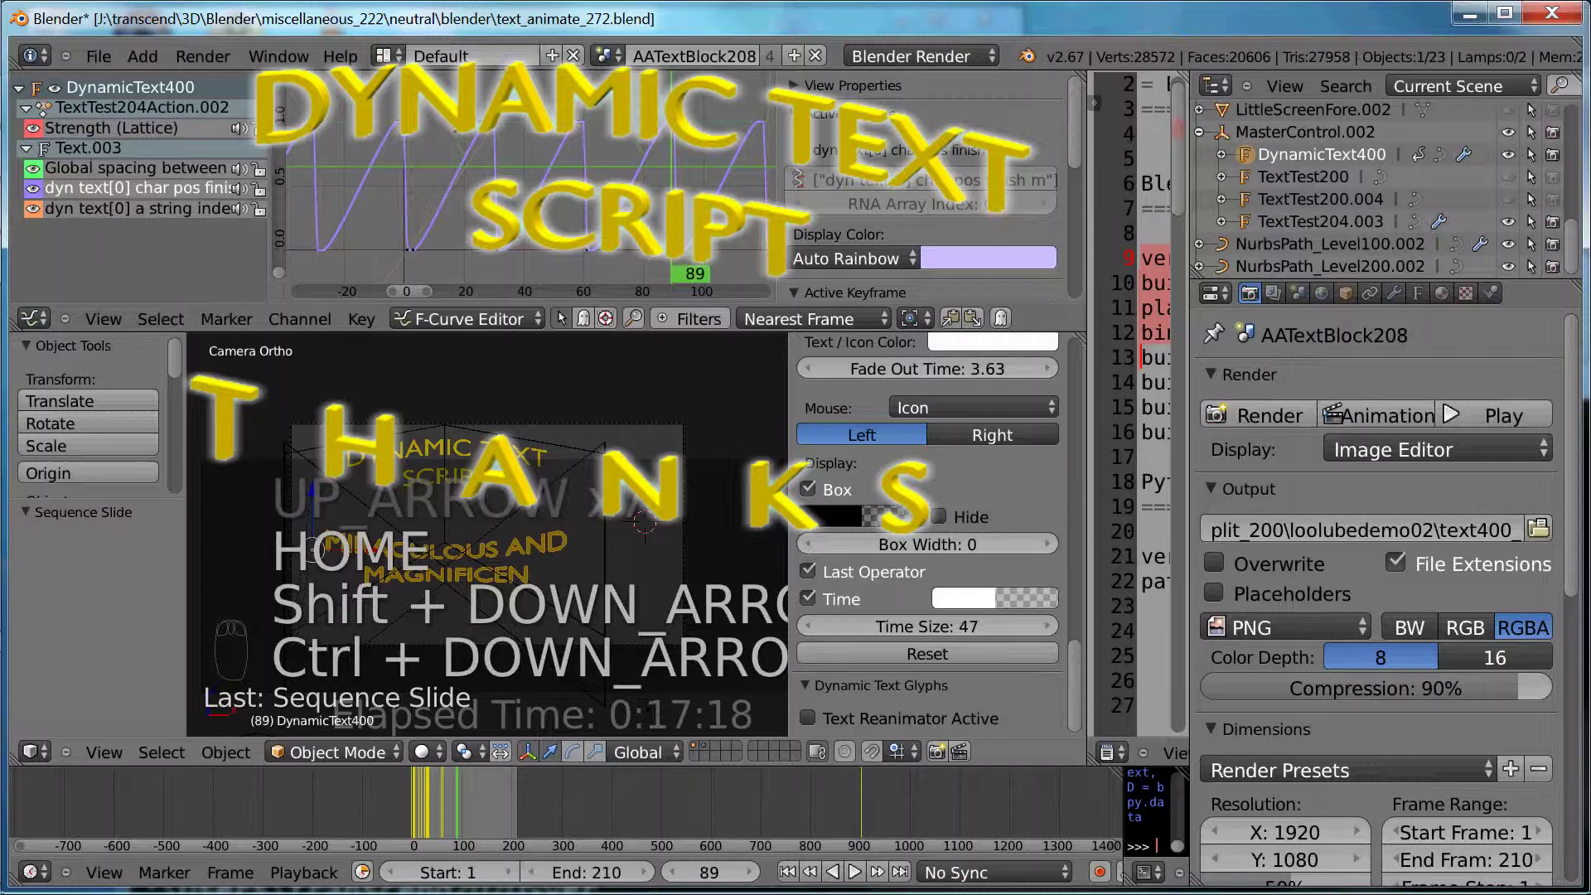
pyautogui.hotkey('ctrl', 'Up')
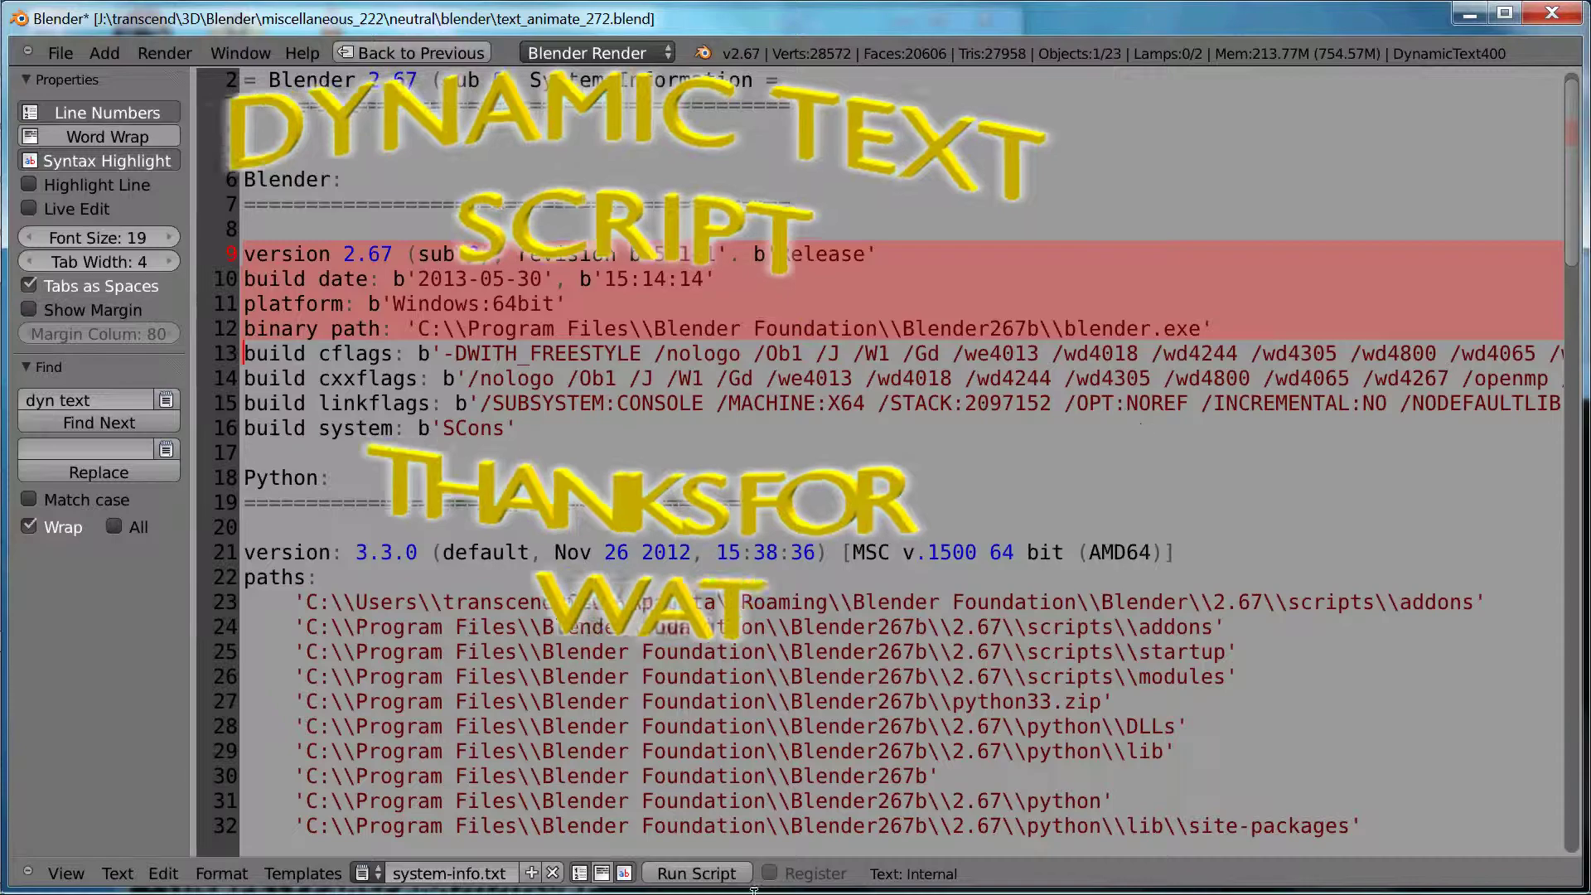
# - Load ABTextData.py into the text editor
pyautogui.click(362, 873)
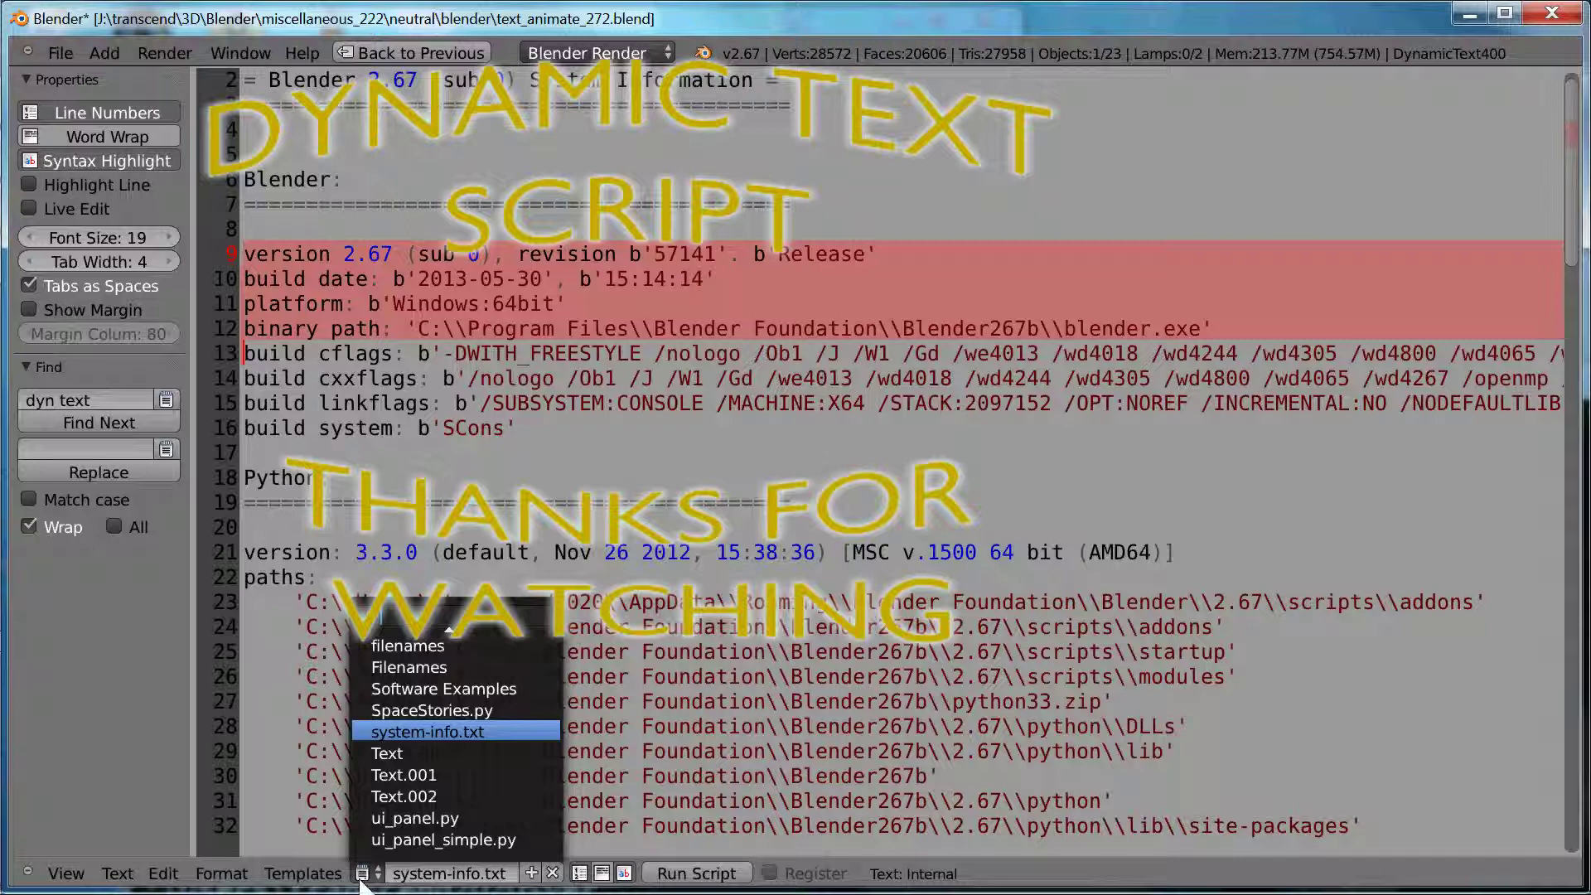
pyautogui.write('ab')
pyautogui.press('Down')
pyautogui.press('Down')
pyautogui.press('Return')
pyautogui.click(362, 873)
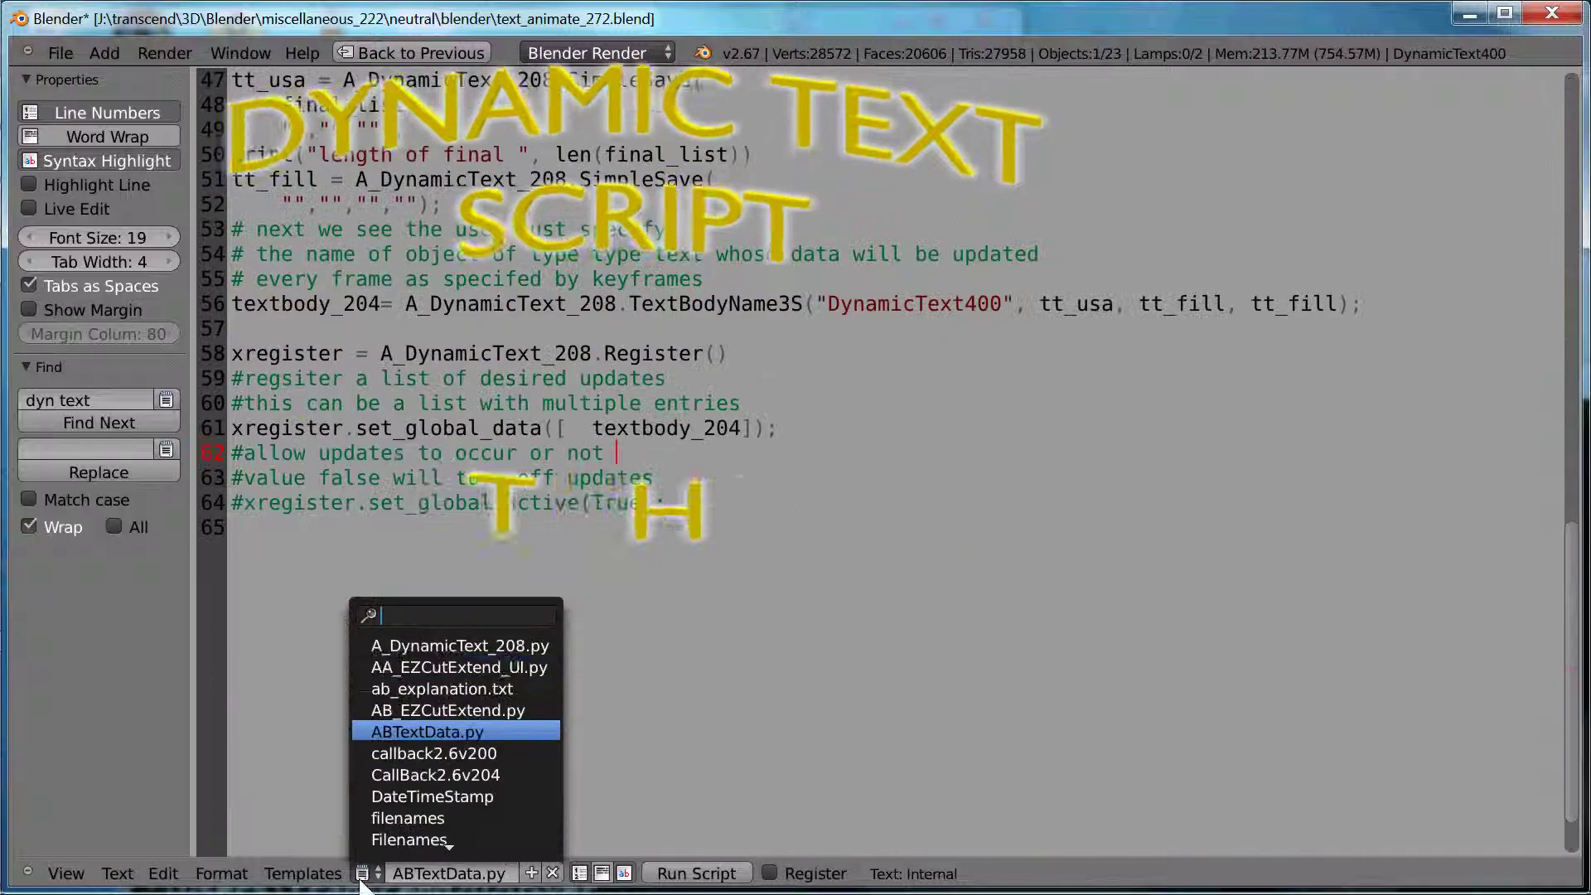
pyautogui.press('Up')
pyautogui.press('Up')
pyautogui.press('Up')
pyautogui.press('Down')
pyautogui.press('Down')
pyautogui.press('Up')
pyautogui.press('Up')
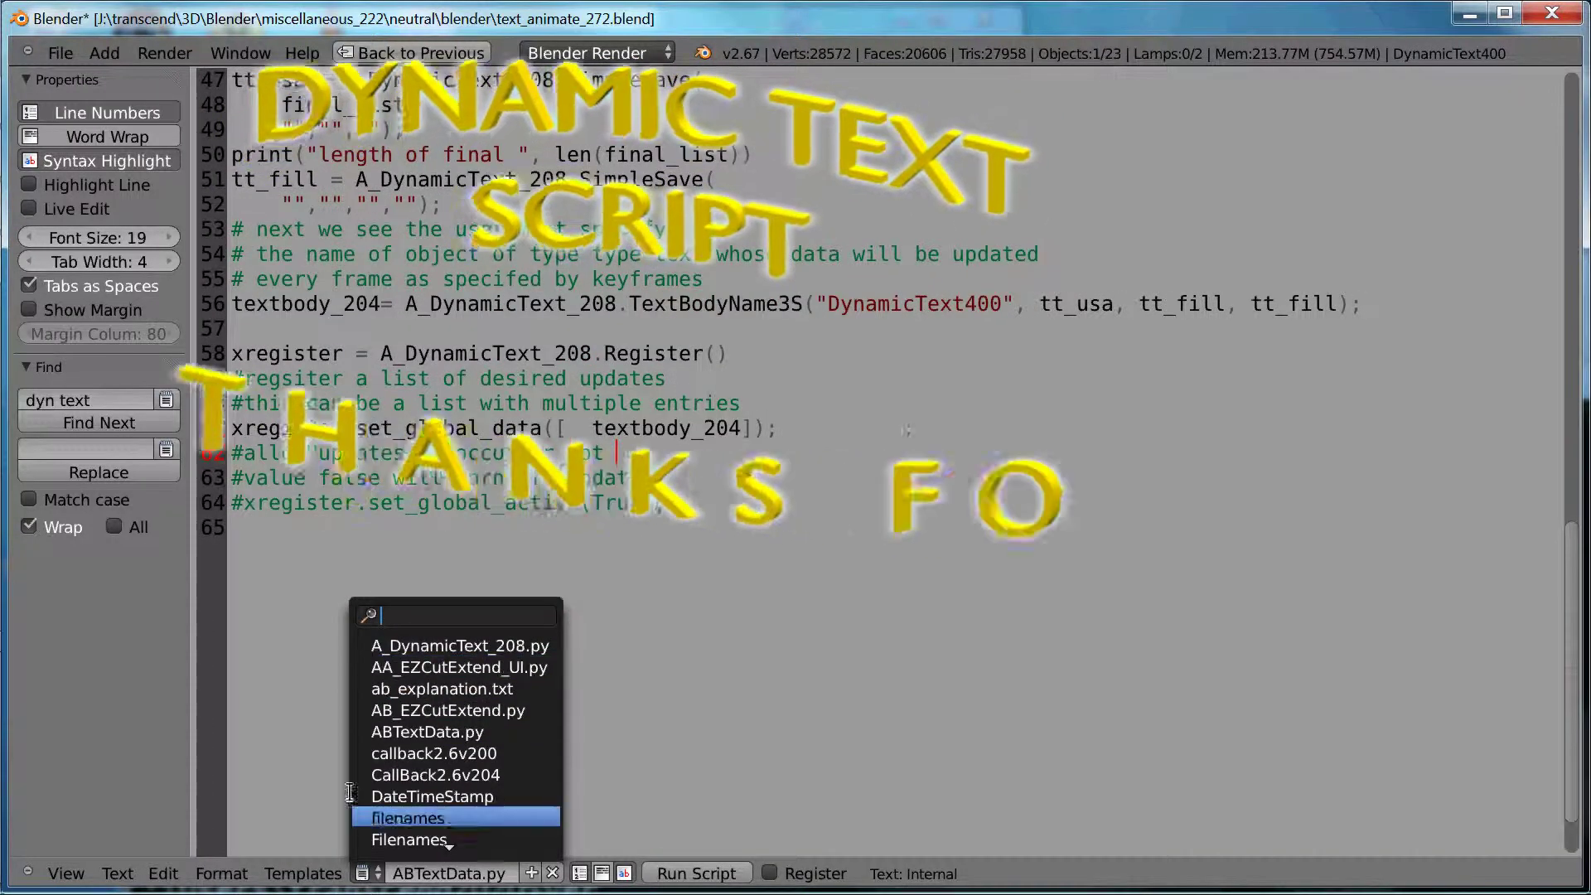
pyautogui.scroll(5, 829, 464)
pyautogui.click(232, 278)
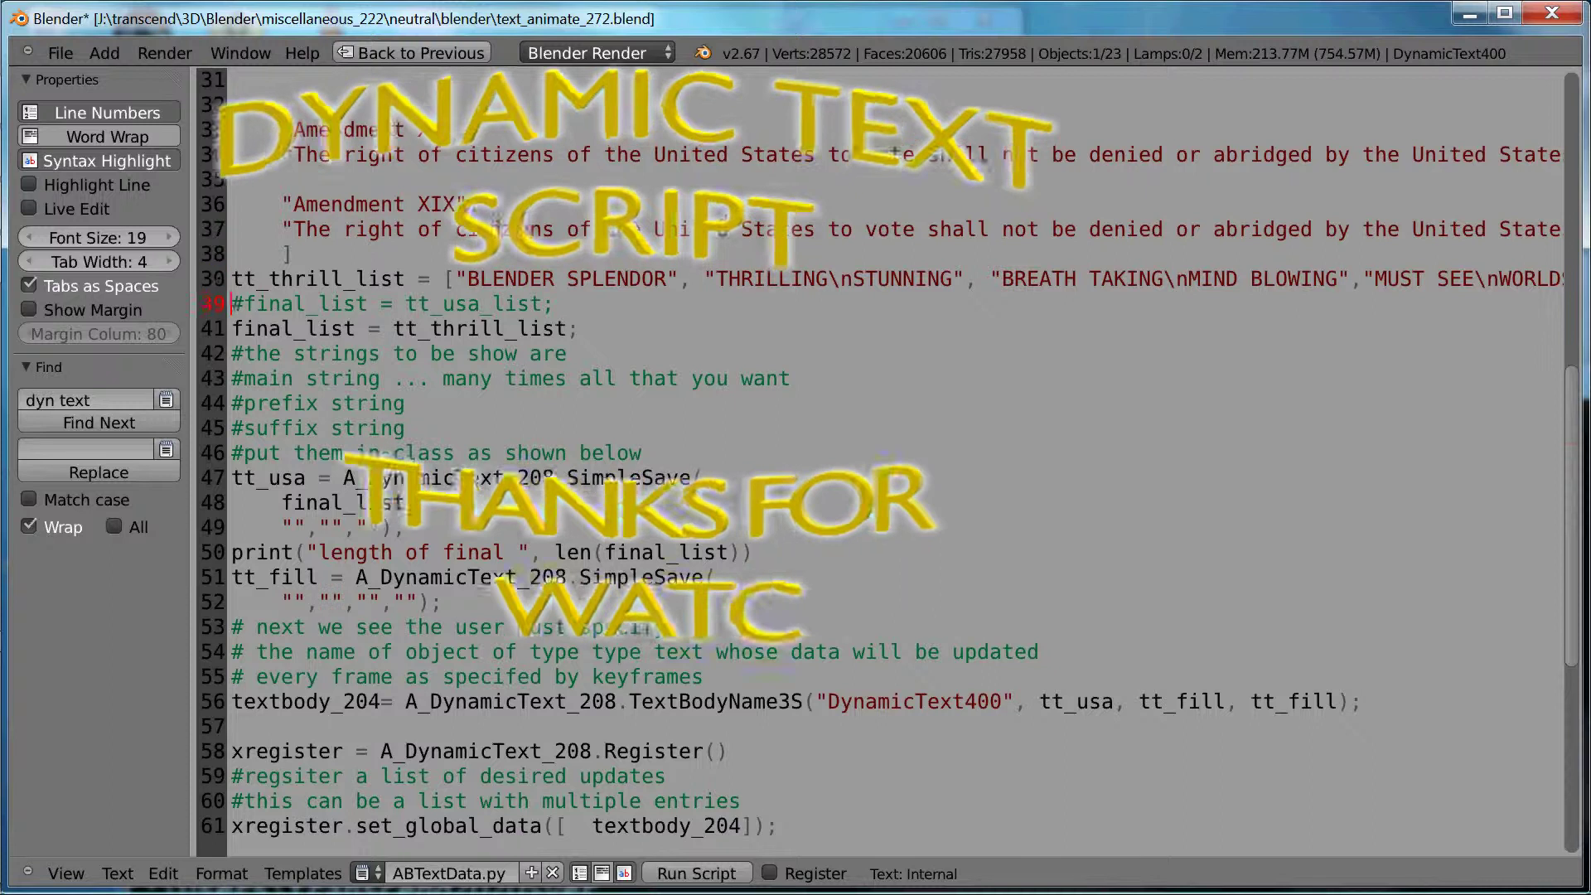
# - Replace 'BLENDER SPLENDOR' on line 39 with 'THANKS FOR WATCHING\nPLEASE COMMENT', fixing the COMMNT typo
pyautogui.click(474, 278)
pyautogui.moveTo(467, 279); pyautogui.dragTo(578, 278)
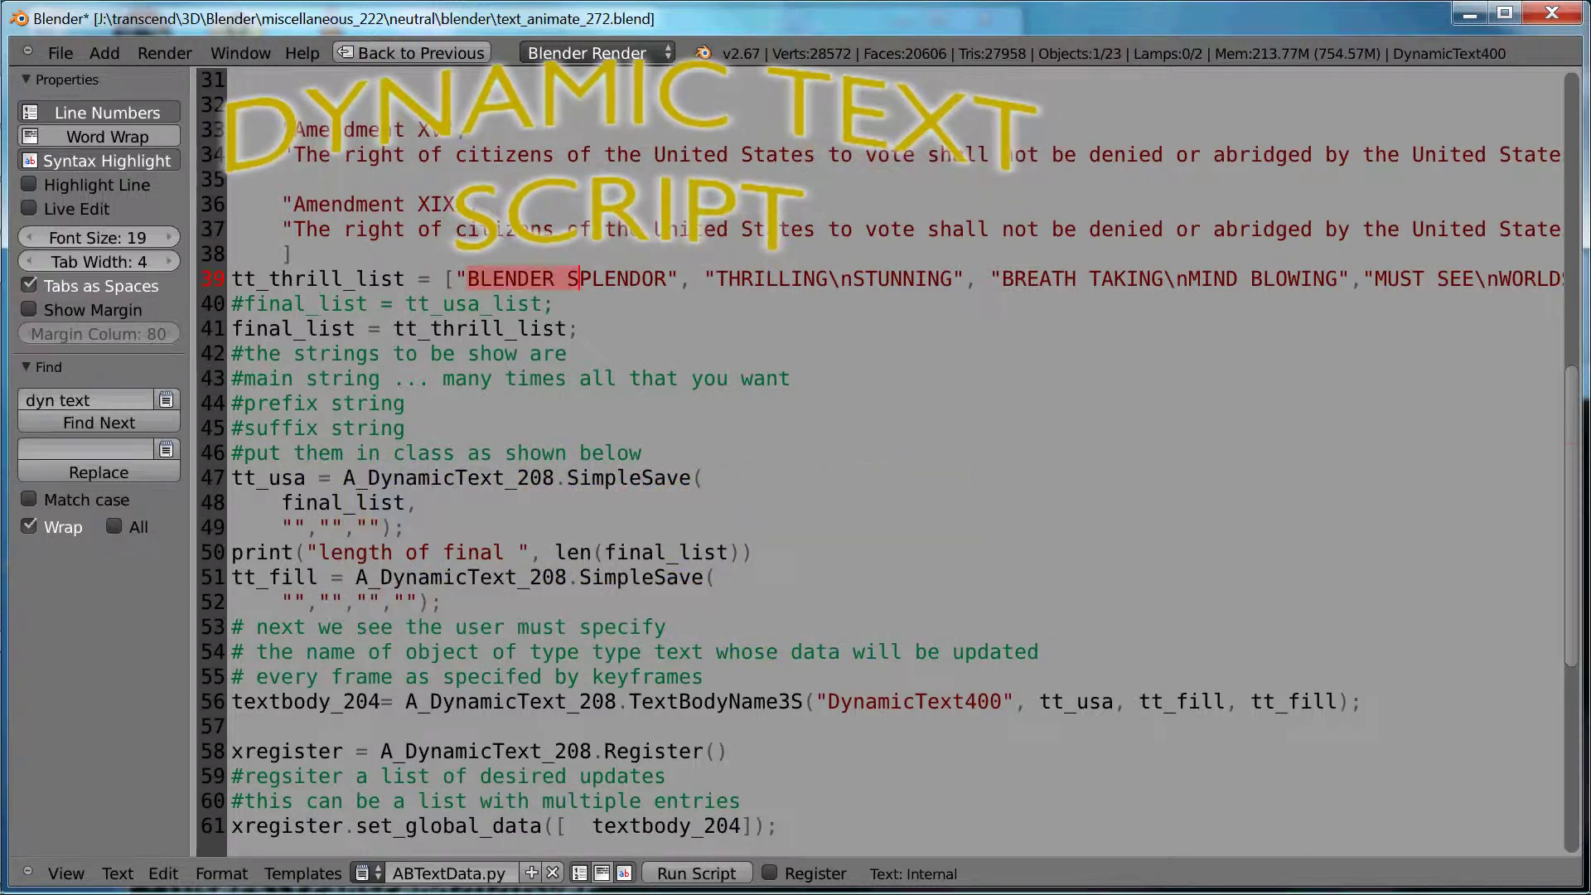
pyautogui.press('BackSpace')
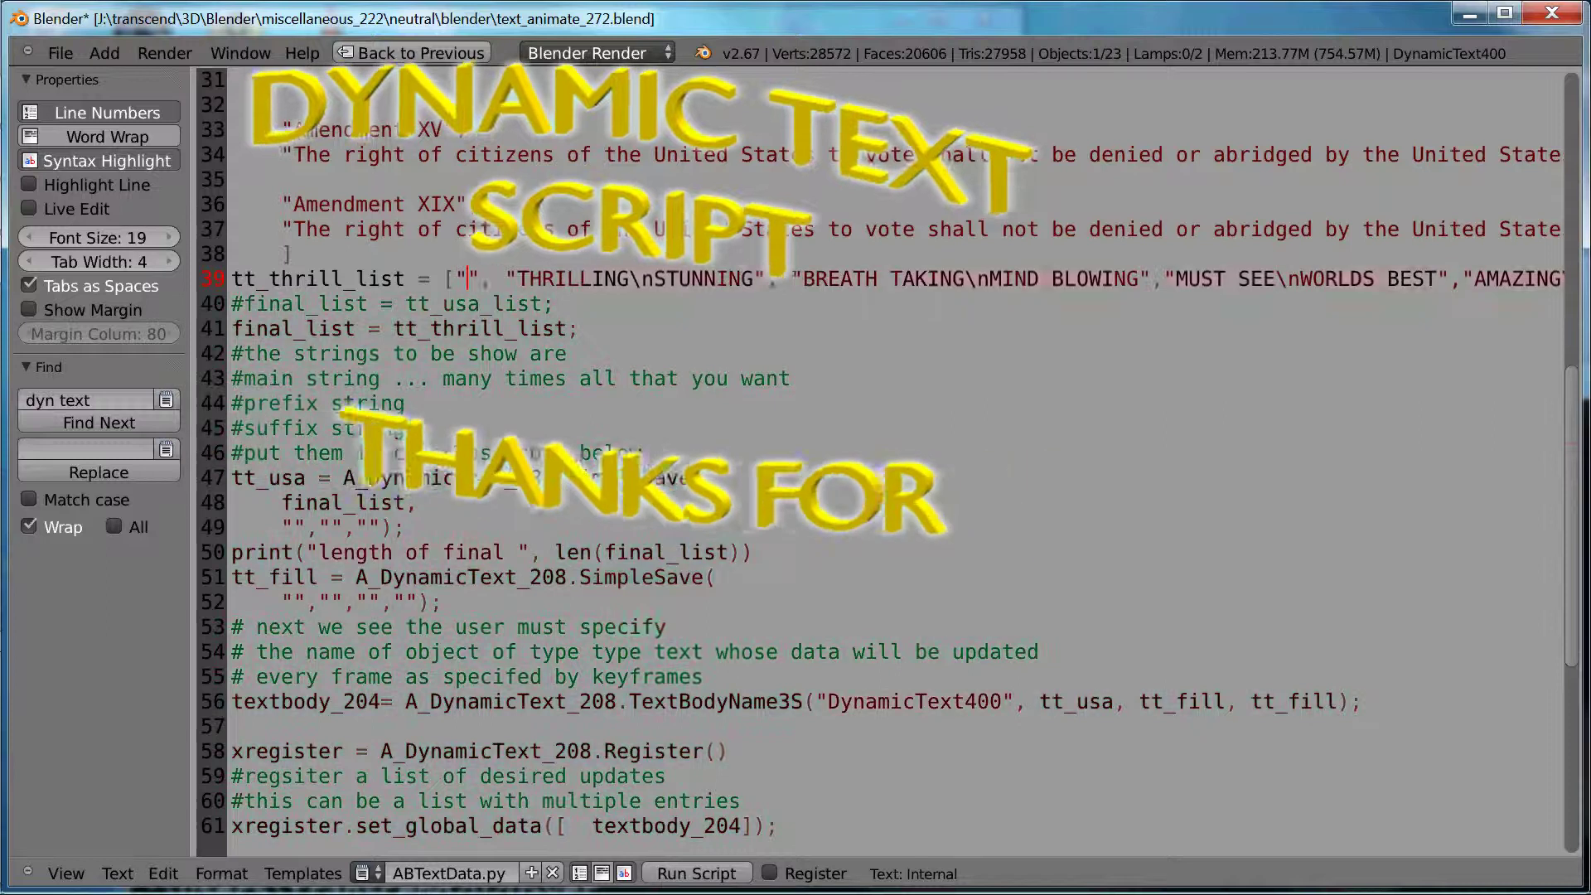
pyautogui.write('THANKS FOR')
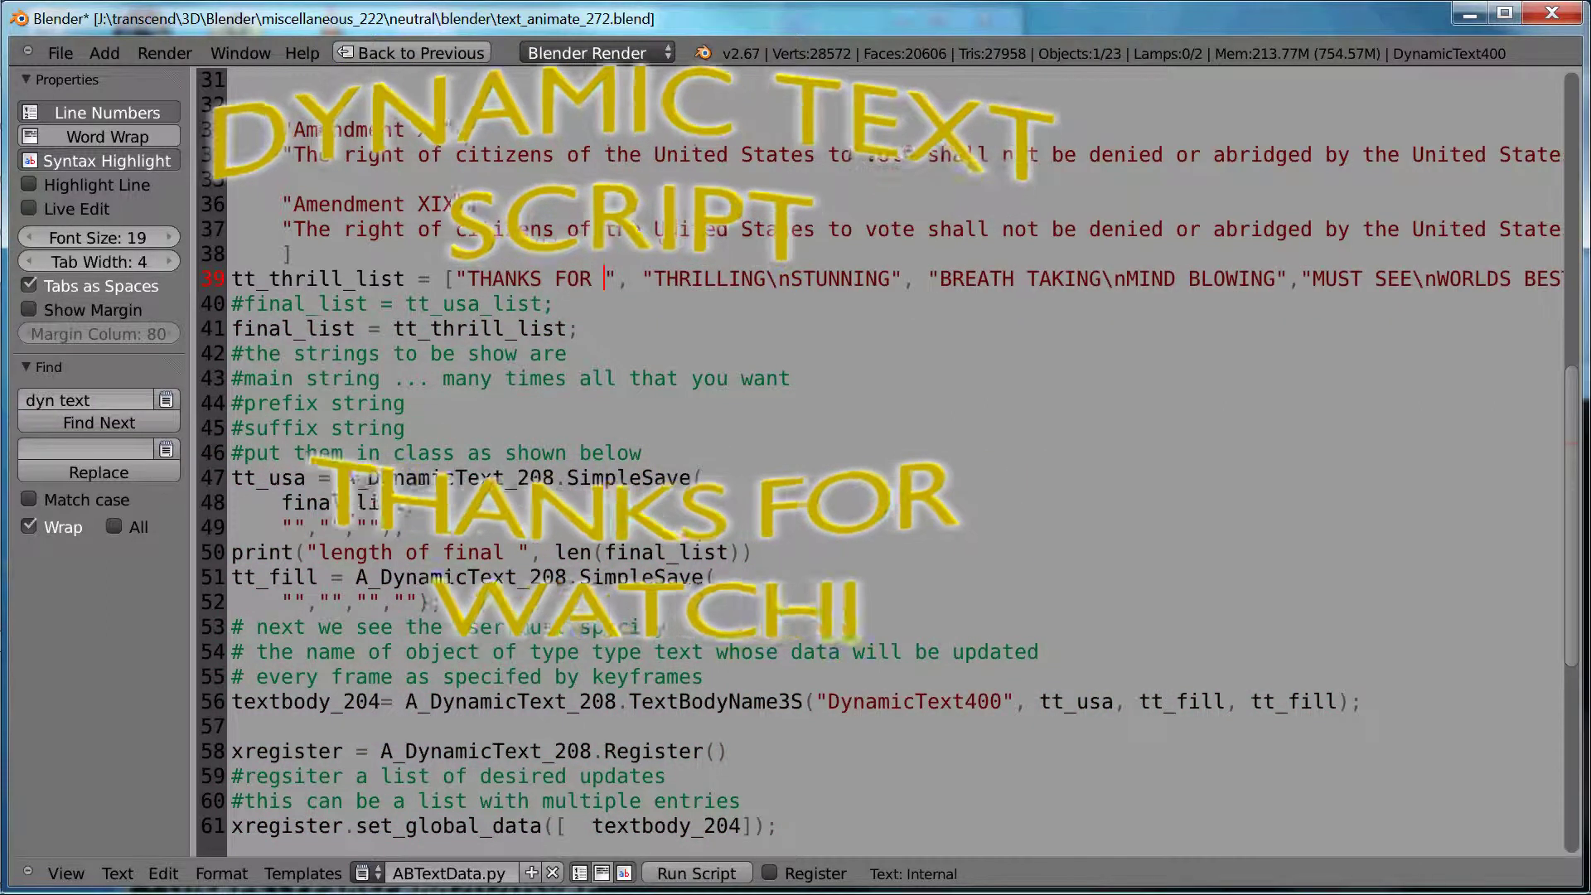
pyautogui.write(' WAT')
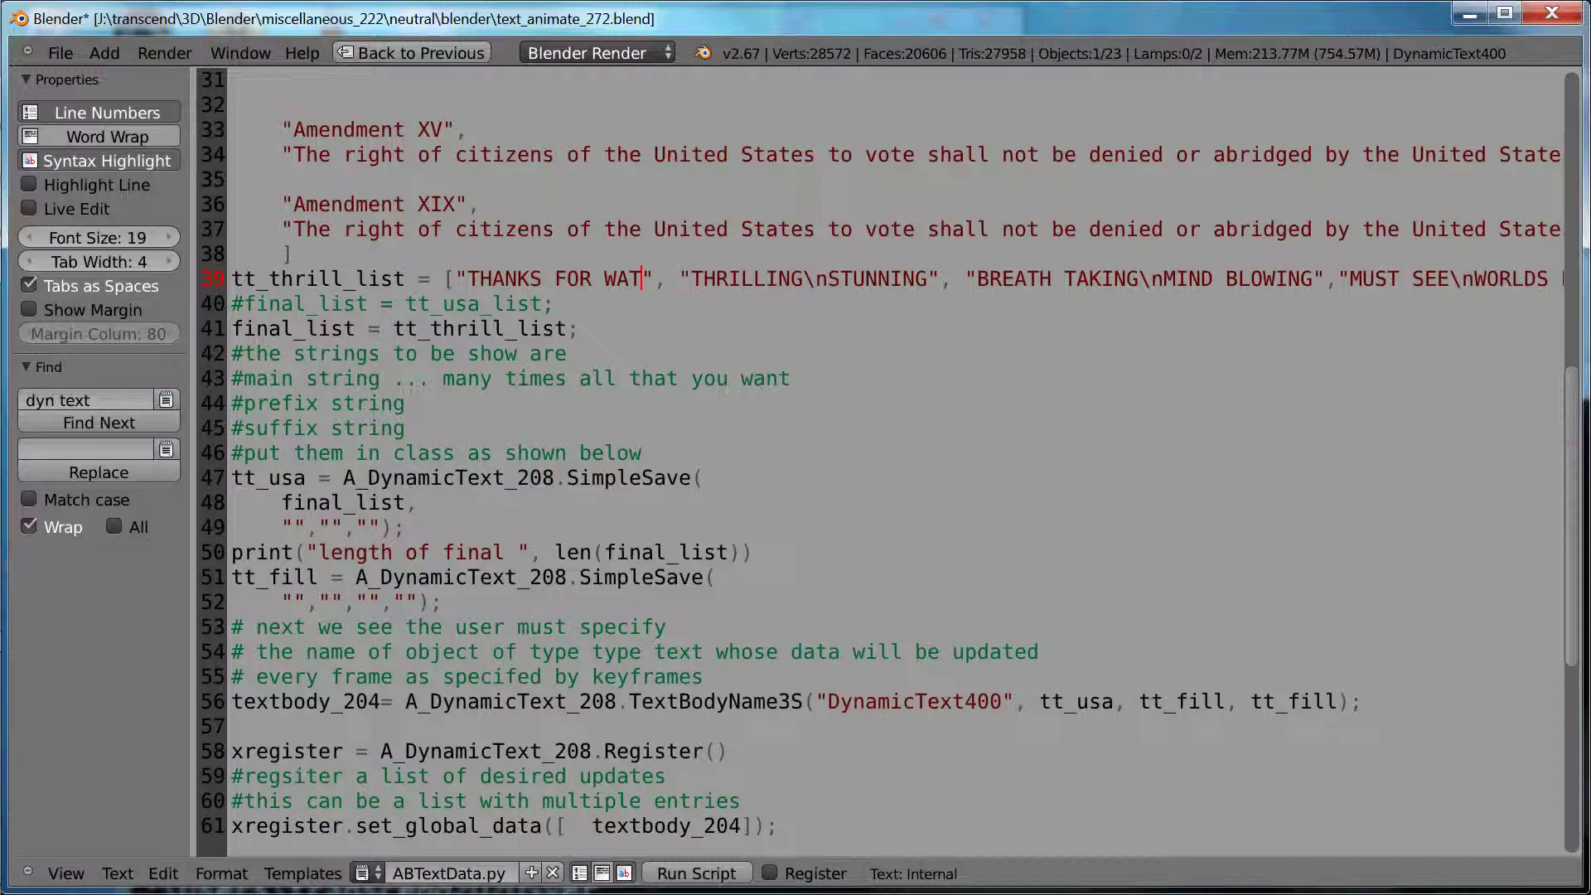
pyautogui.write('CHING')
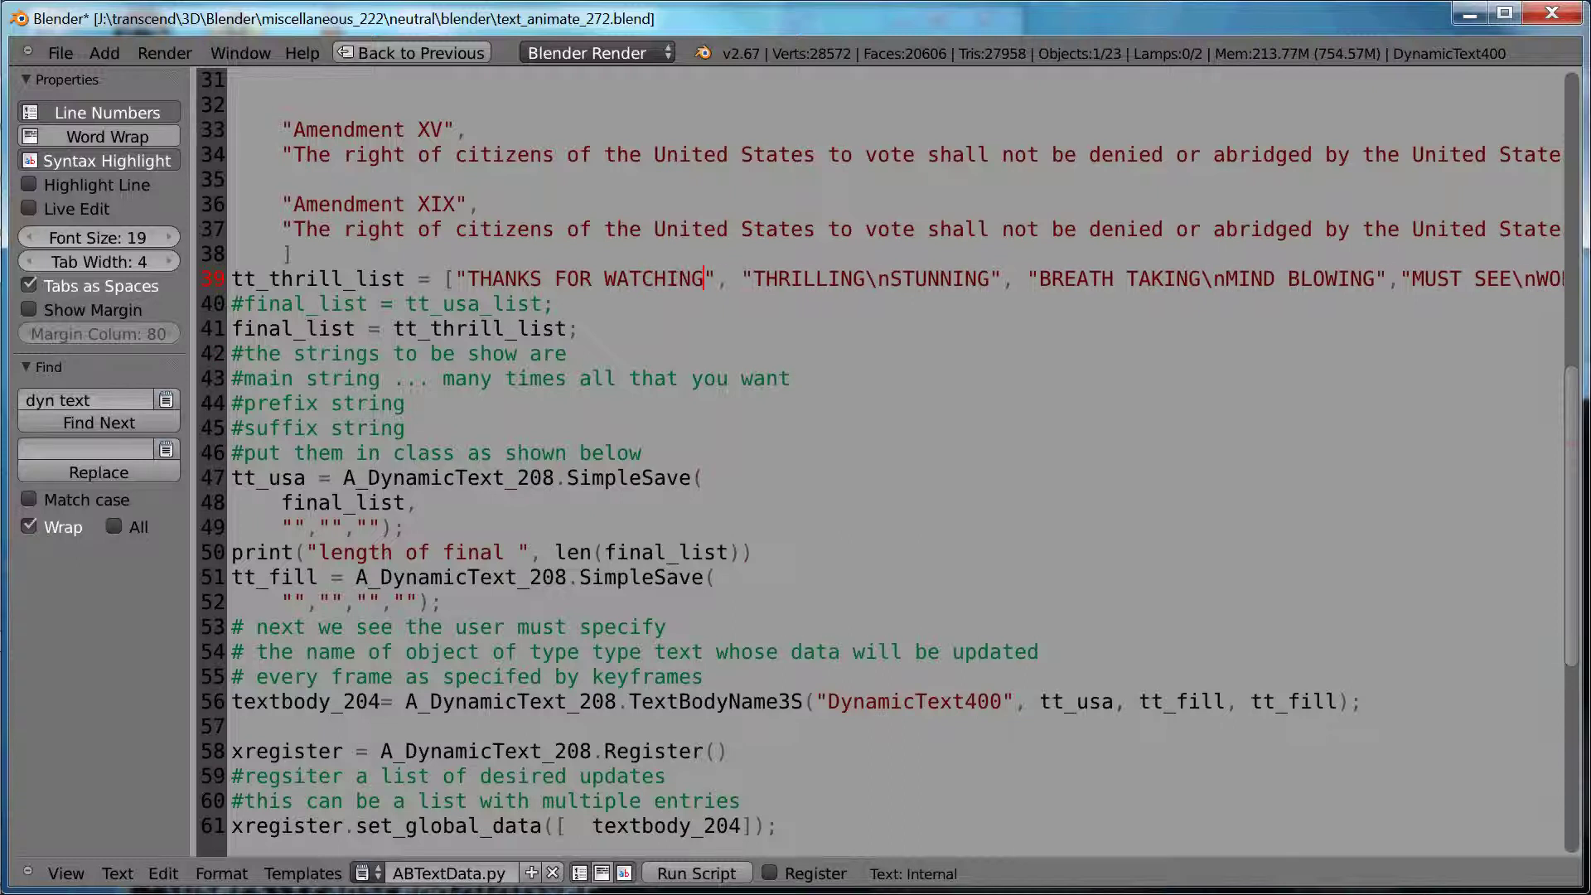
pyautogui.write('\\n')
pyautogui.write('PLEASE COMM')
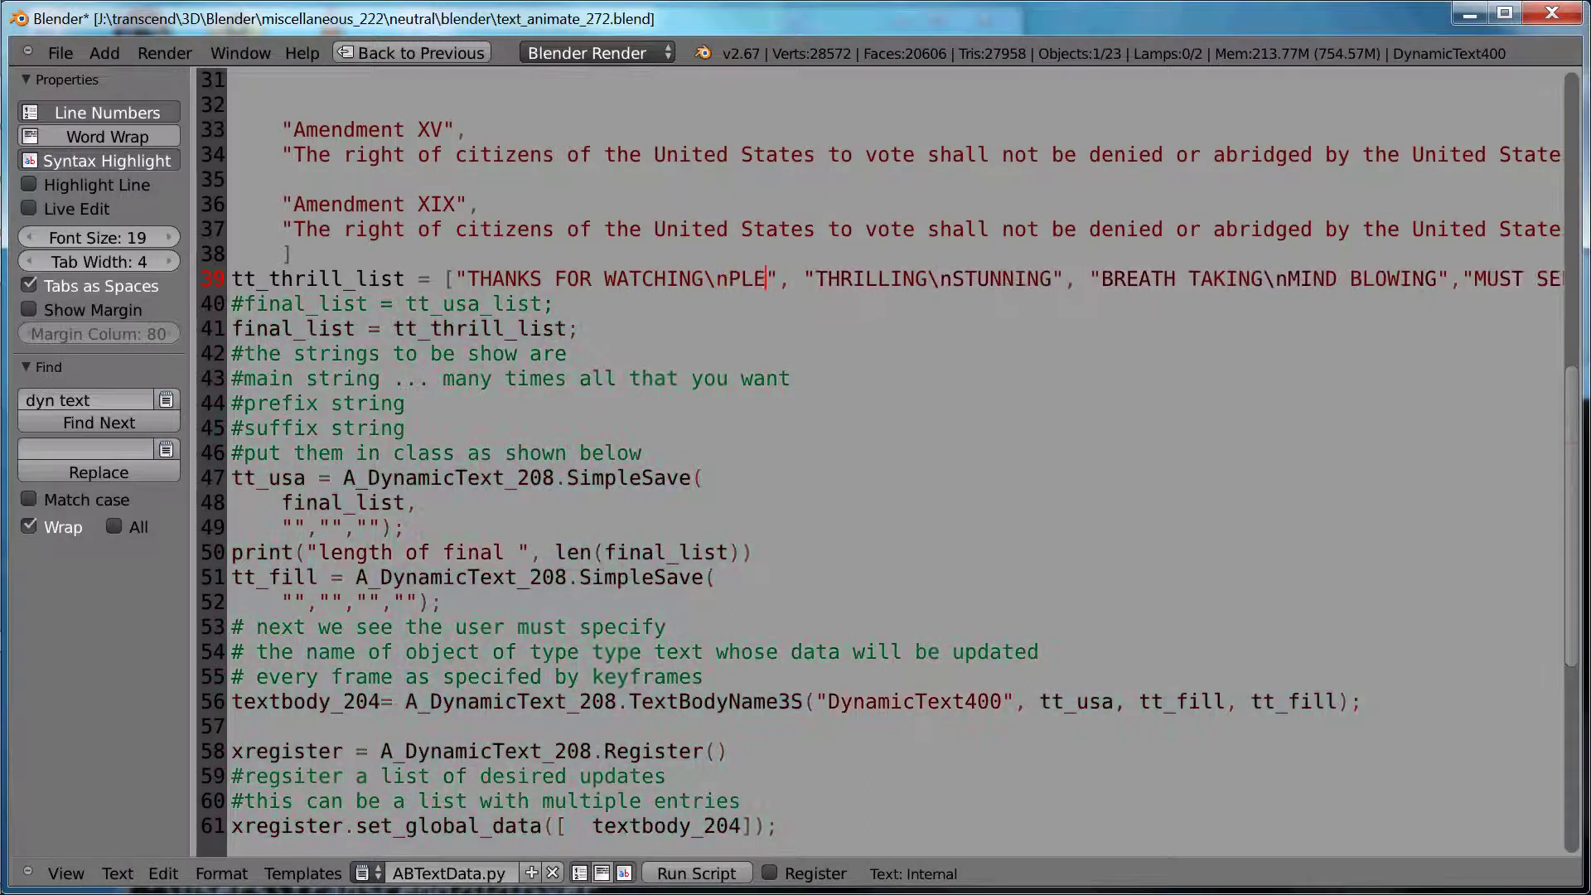
pyautogui.write('NT')
pyautogui.press('Left')
pyautogui.press('Left')
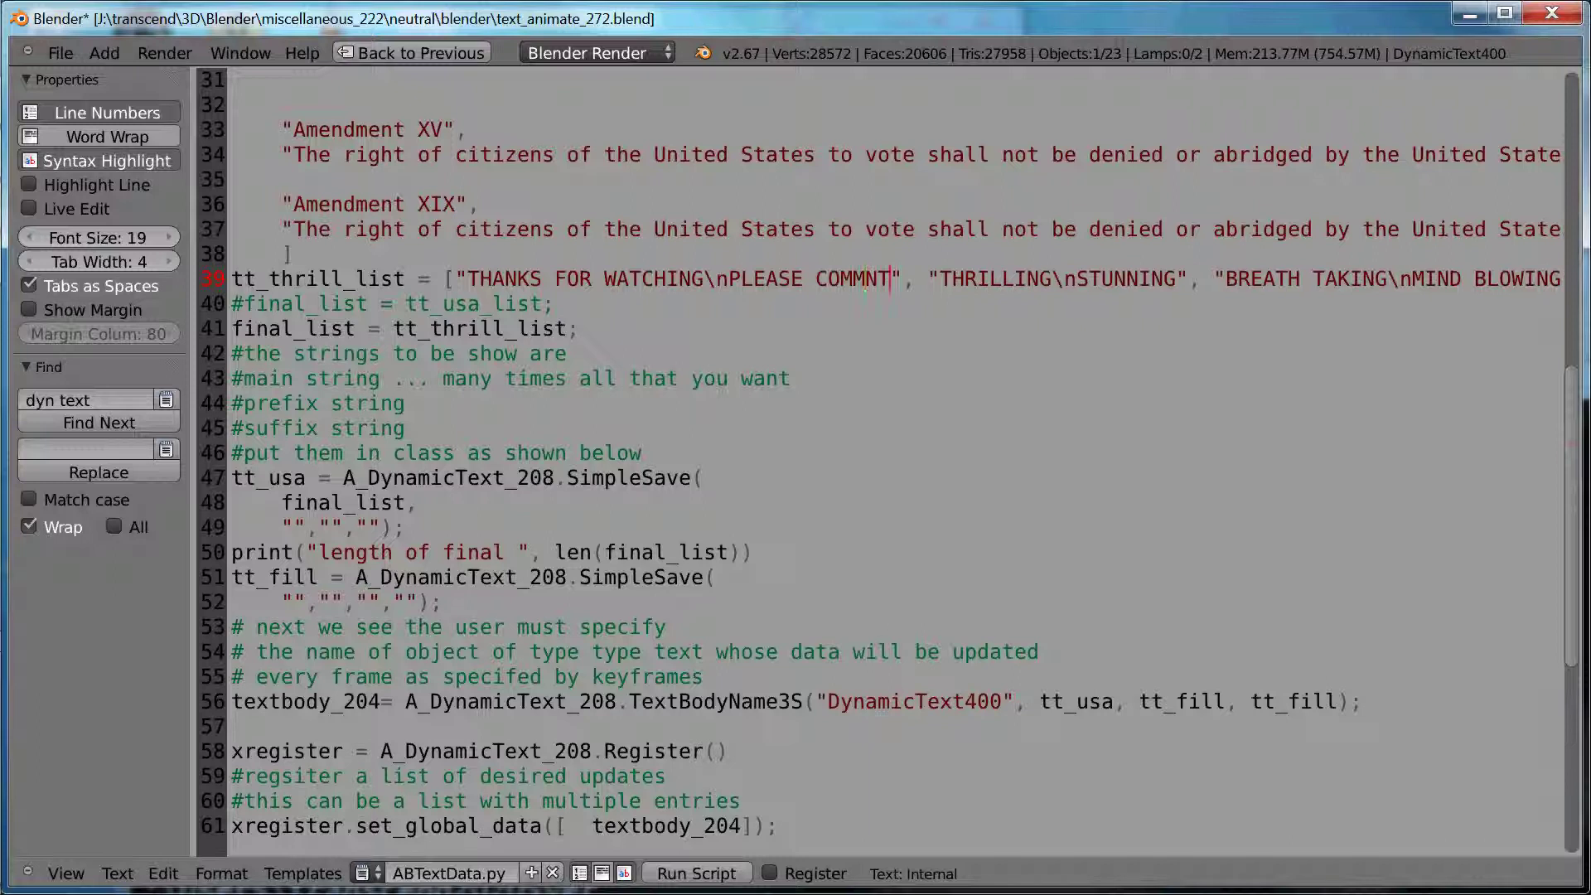
pyautogui.press('Left')
pyautogui.write('E')
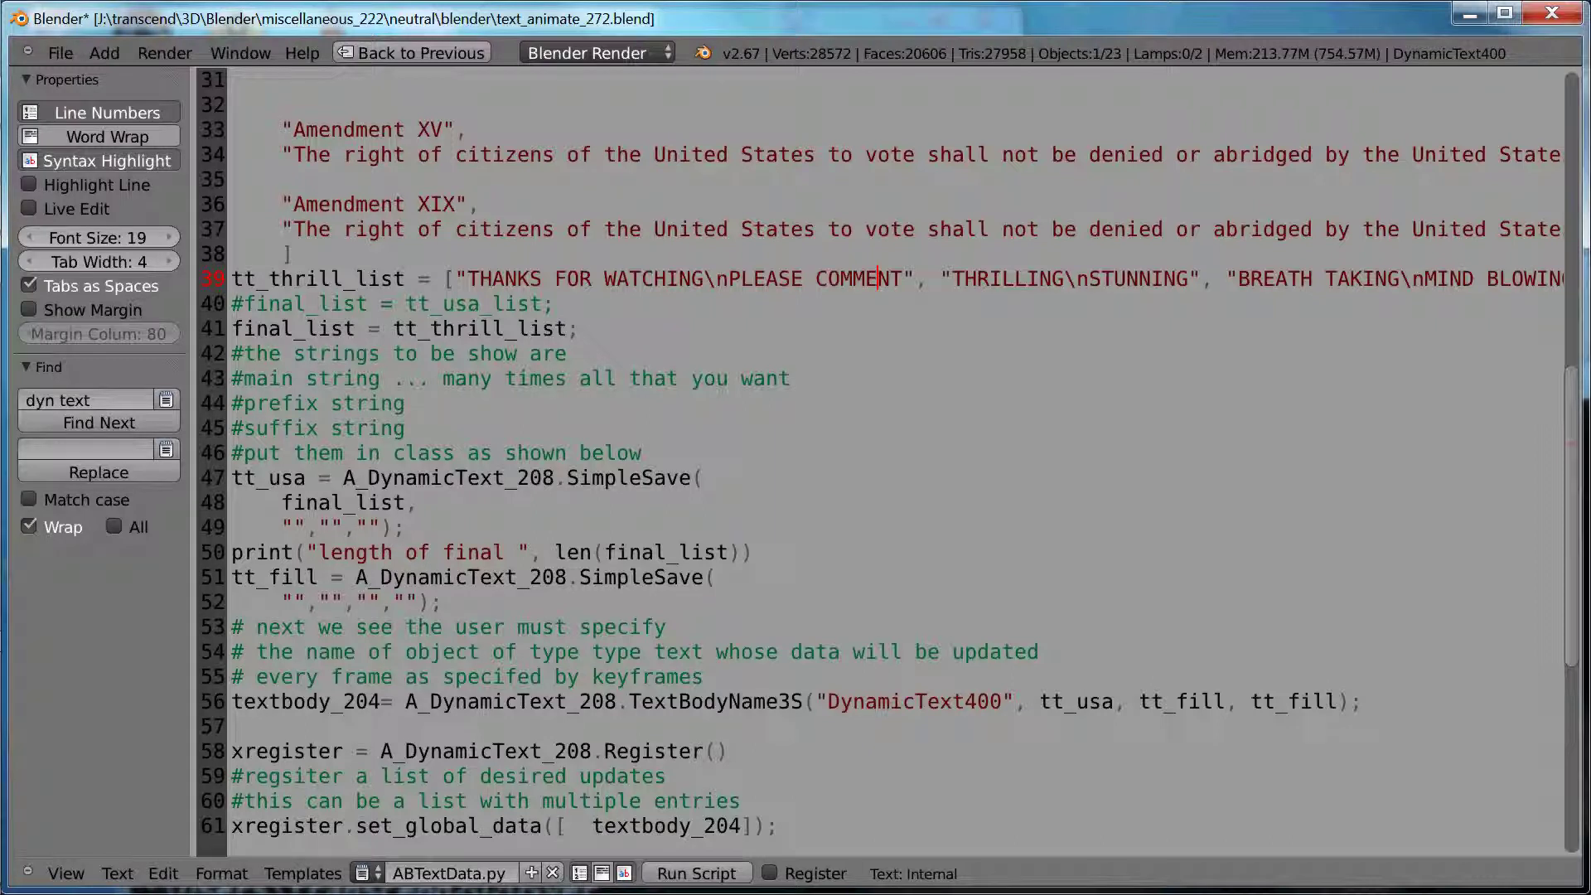
# - Run the edited dynamic text script and restore the full layout
pyautogui.click(915, 279)
pyautogui.press('Down')
pyautogui.rightClick(465, 351)
pyautogui.click(465, 350)
pyautogui.hotkey('ctrl', 'Down')
# - From frame 0, turn on Text Reanimator Active and step forward to watch the new text
pyautogui.click(415, 808)
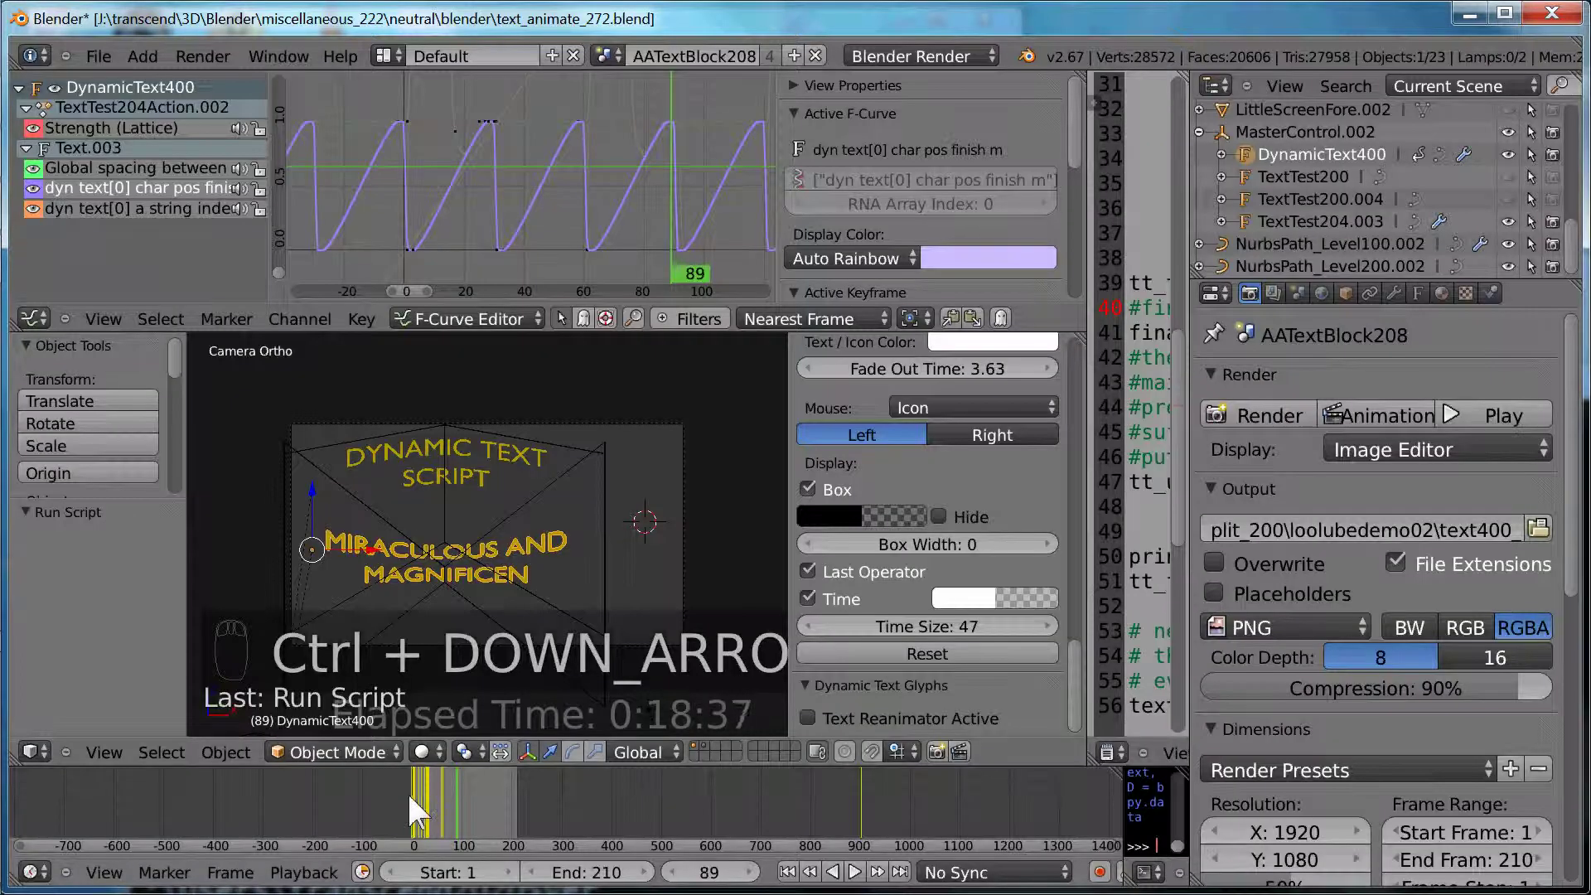
pyautogui.press('Right')
pyautogui.press('Right')
pyautogui.press('Right')
pyautogui.press('Right')
pyautogui.press('Right')
pyautogui.press('Right')
pyautogui.press('Right')
pyautogui.press('Right')
pyautogui.press('Right')
pyautogui.press('Right')
pyautogui.press('Right')
pyautogui.press('Right')
pyautogui.press('Right')
pyautogui.press('Right')
pyautogui.press('Right')
pyautogui.press('Right')
pyautogui.press('Right')
pyautogui.press('Right')
pyautogui.press('Right')
pyautogui.press('Right')
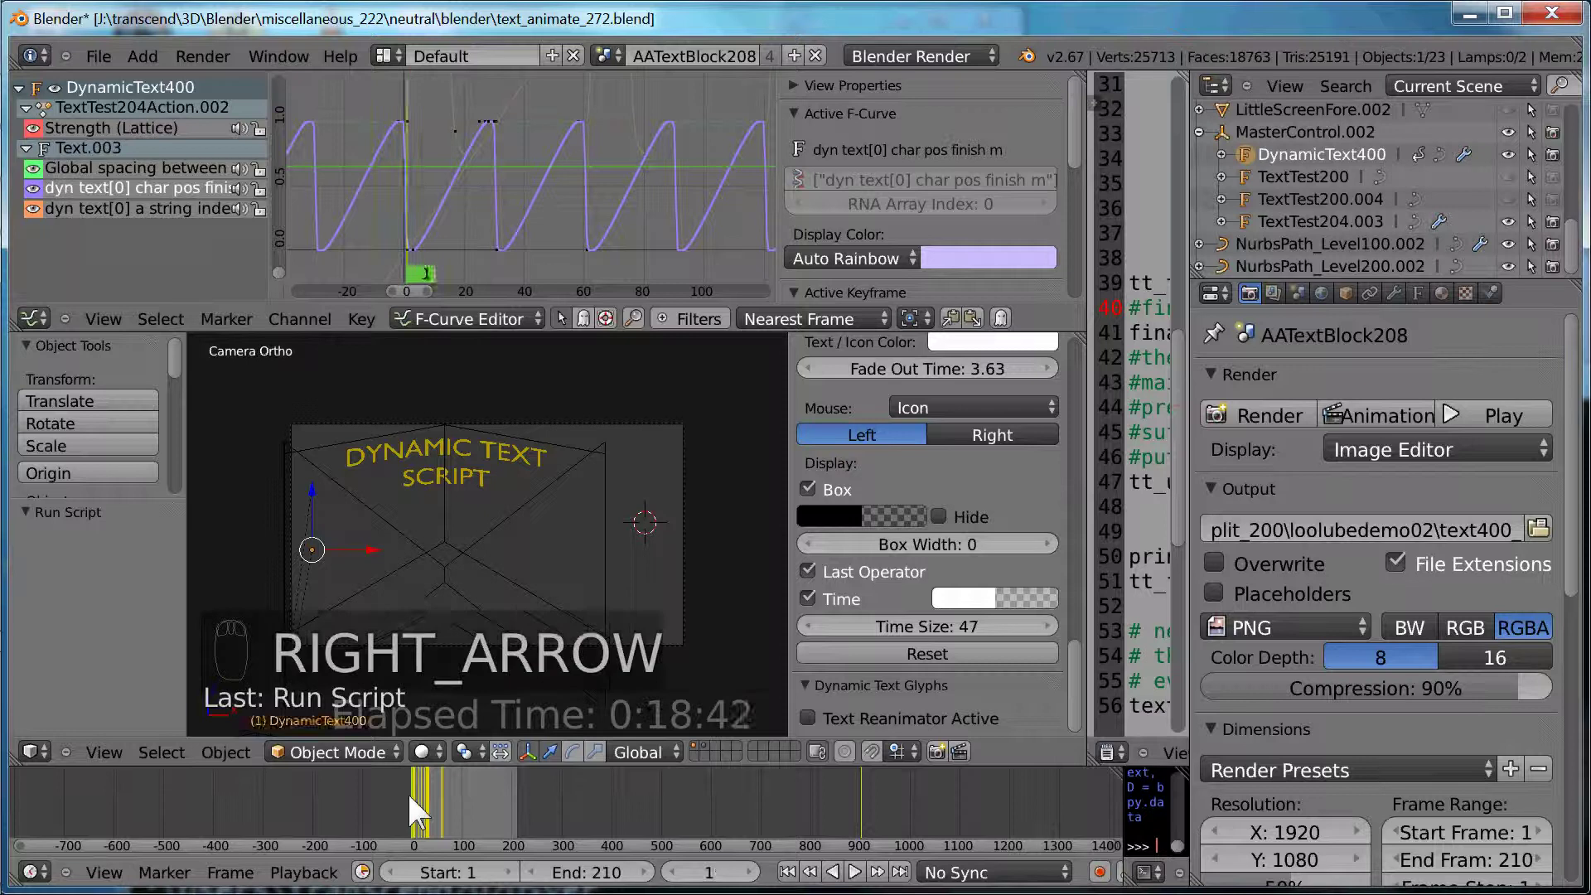
pyautogui.click(983, 716)
pyautogui.press('Right')
pyautogui.press('Right')
pyautogui.press('Right')
pyautogui.press('Right')
pyautogui.press('Right')
pyautogui.press('Right')
pyautogui.press('Right')
pyautogui.press('Right')
pyautogui.press('Right')
pyautogui.press('Right')
pyautogui.press('Right')
pyautogui.press('Right')
pyautogui.press('Right')
pyautogui.press('Right')
pyautogui.press('Right')
pyautogui.press('Right')
pyautogui.press('Right')
pyautogui.press('Right')
pyautogui.press('Right')
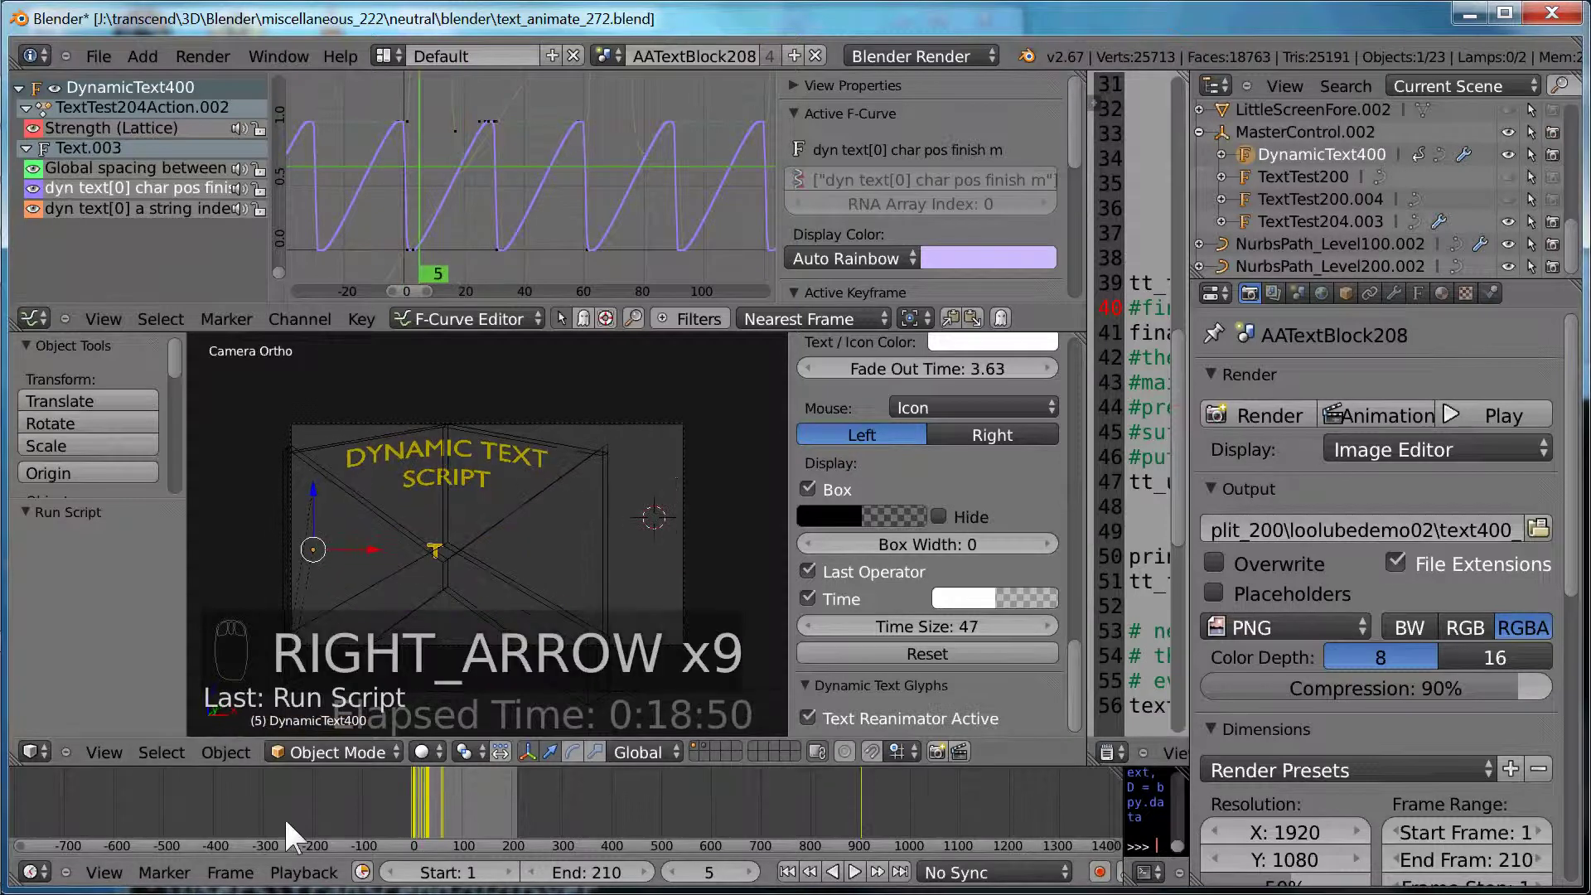
pyautogui.press('Right')
pyautogui.press('Right')
pyautogui.press('Right')
pyautogui.press('Right')
pyautogui.press('Right')
pyautogui.press('Right')
pyautogui.press('Right')
pyautogui.press('Right')
pyautogui.press('Right')
pyautogui.press('Right')
pyautogui.press('Right')
pyautogui.press('Right')
pyautogui.press('Right')
pyautogui.press('Right')
pyautogui.press('Right')
pyautogui.press('Right')
pyautogui.press('Right')
pyautogui.press('Right')
pyautogui.press('Right')
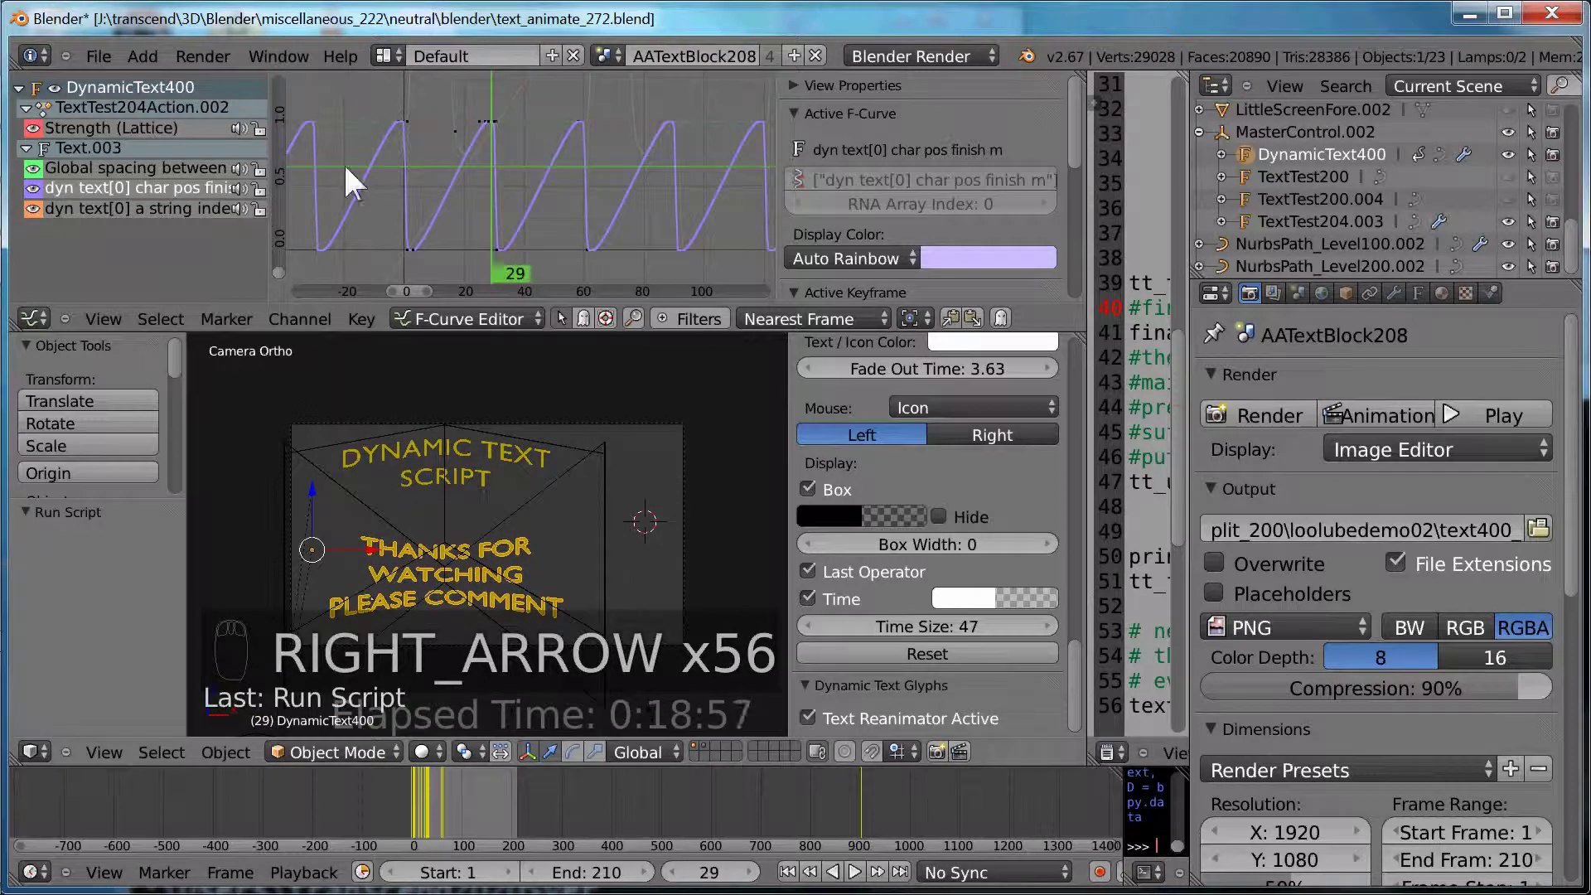
# - Maximize the 3D viewport and zoom in on the board, briefly showing the splash screen
pyautogui.click(377, 52)
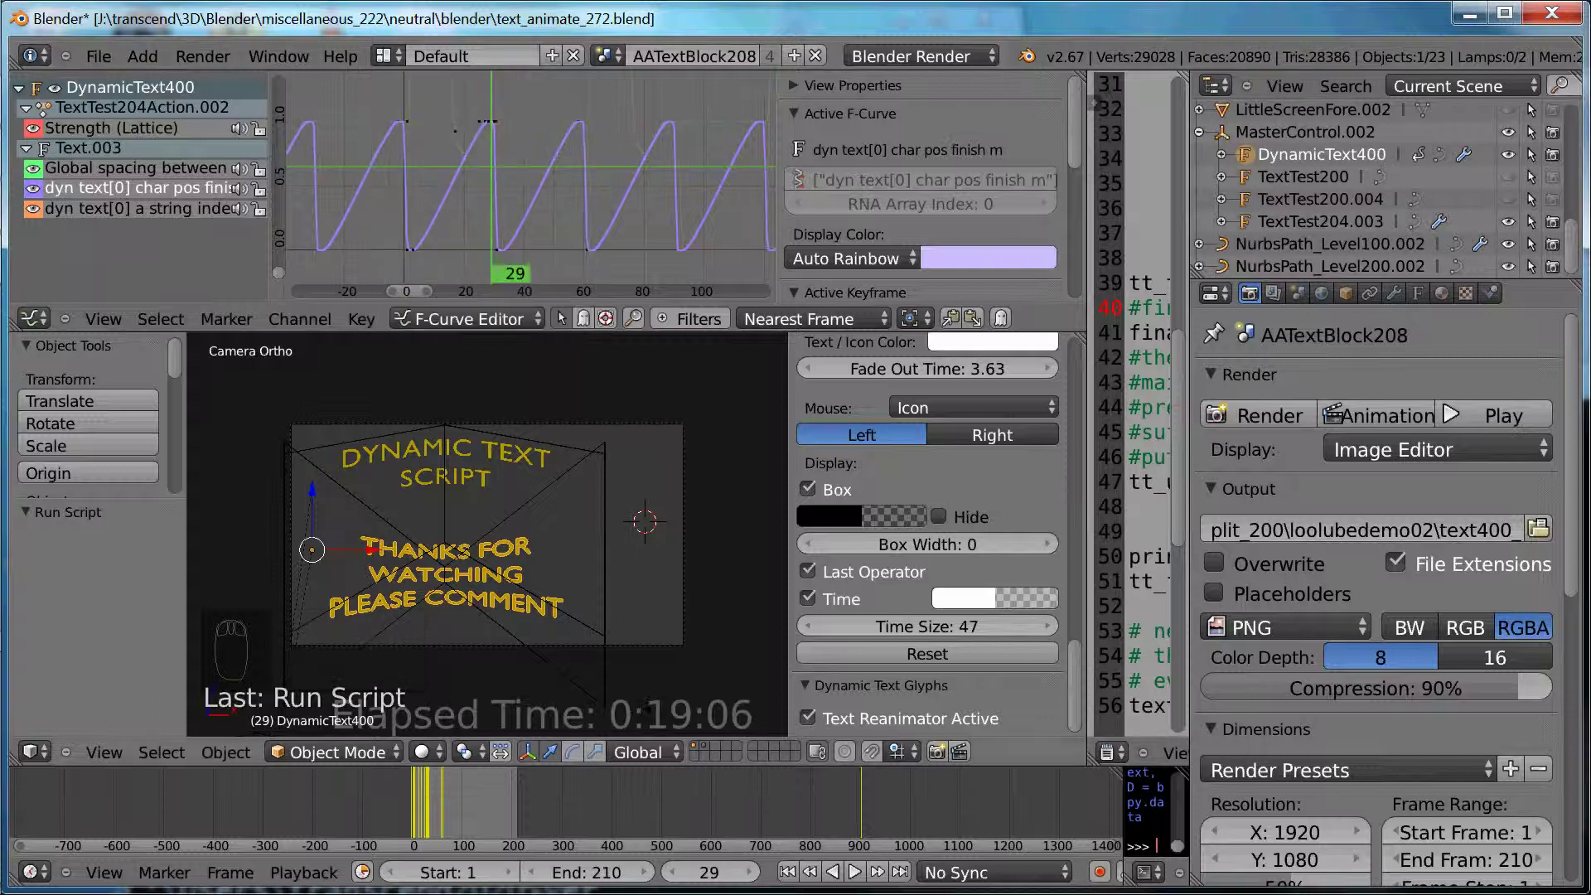
pyautogui.hotkey('ctrl', 'Down')
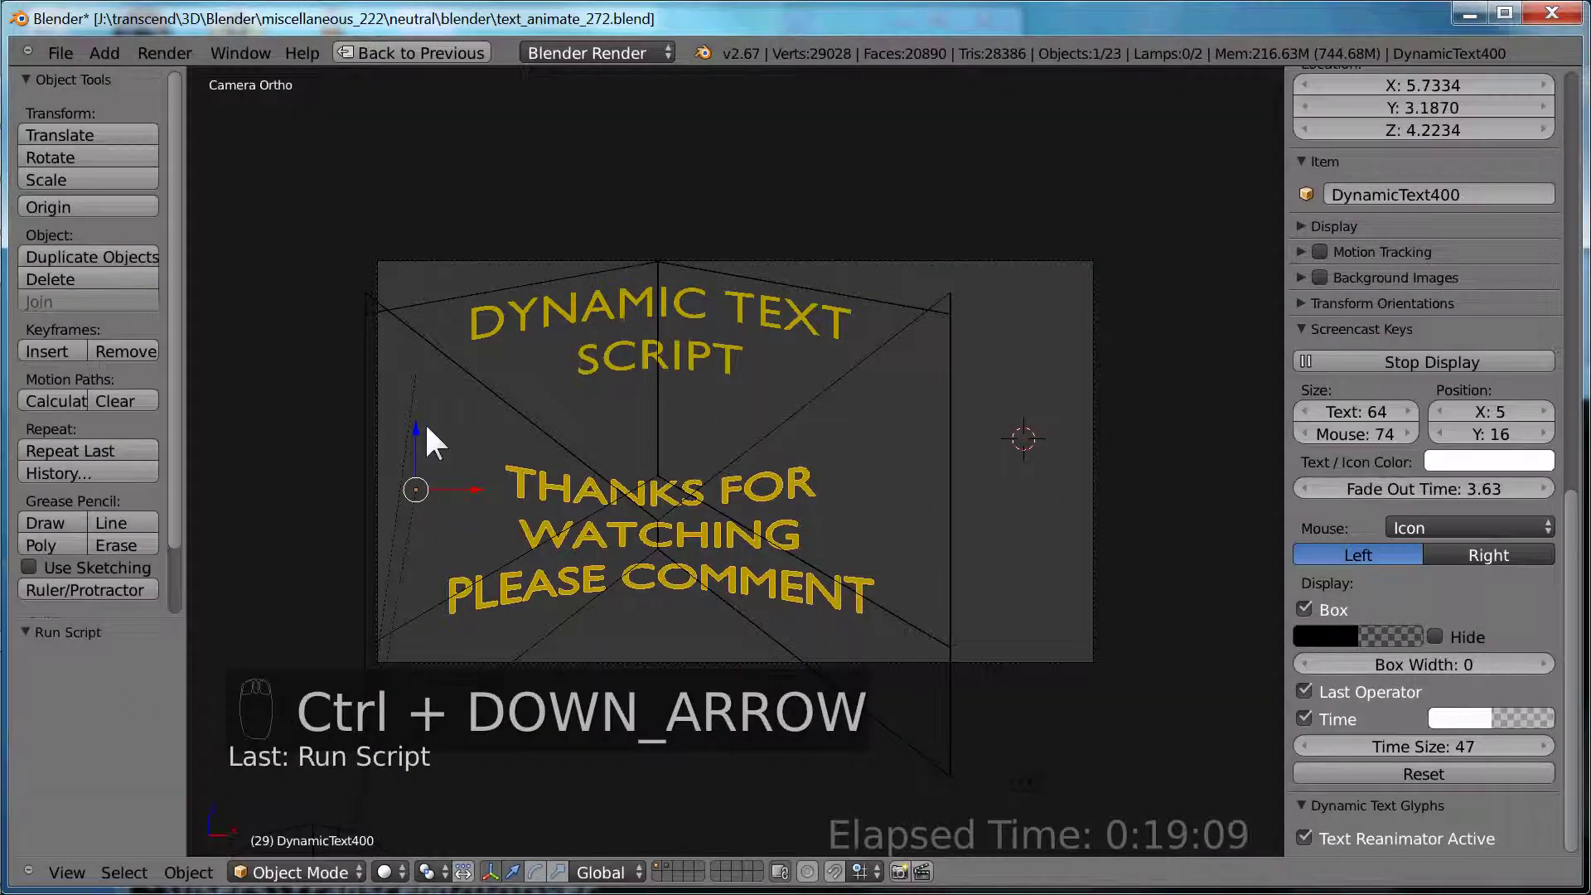
pyautogui.scroll(2, 427, 431)
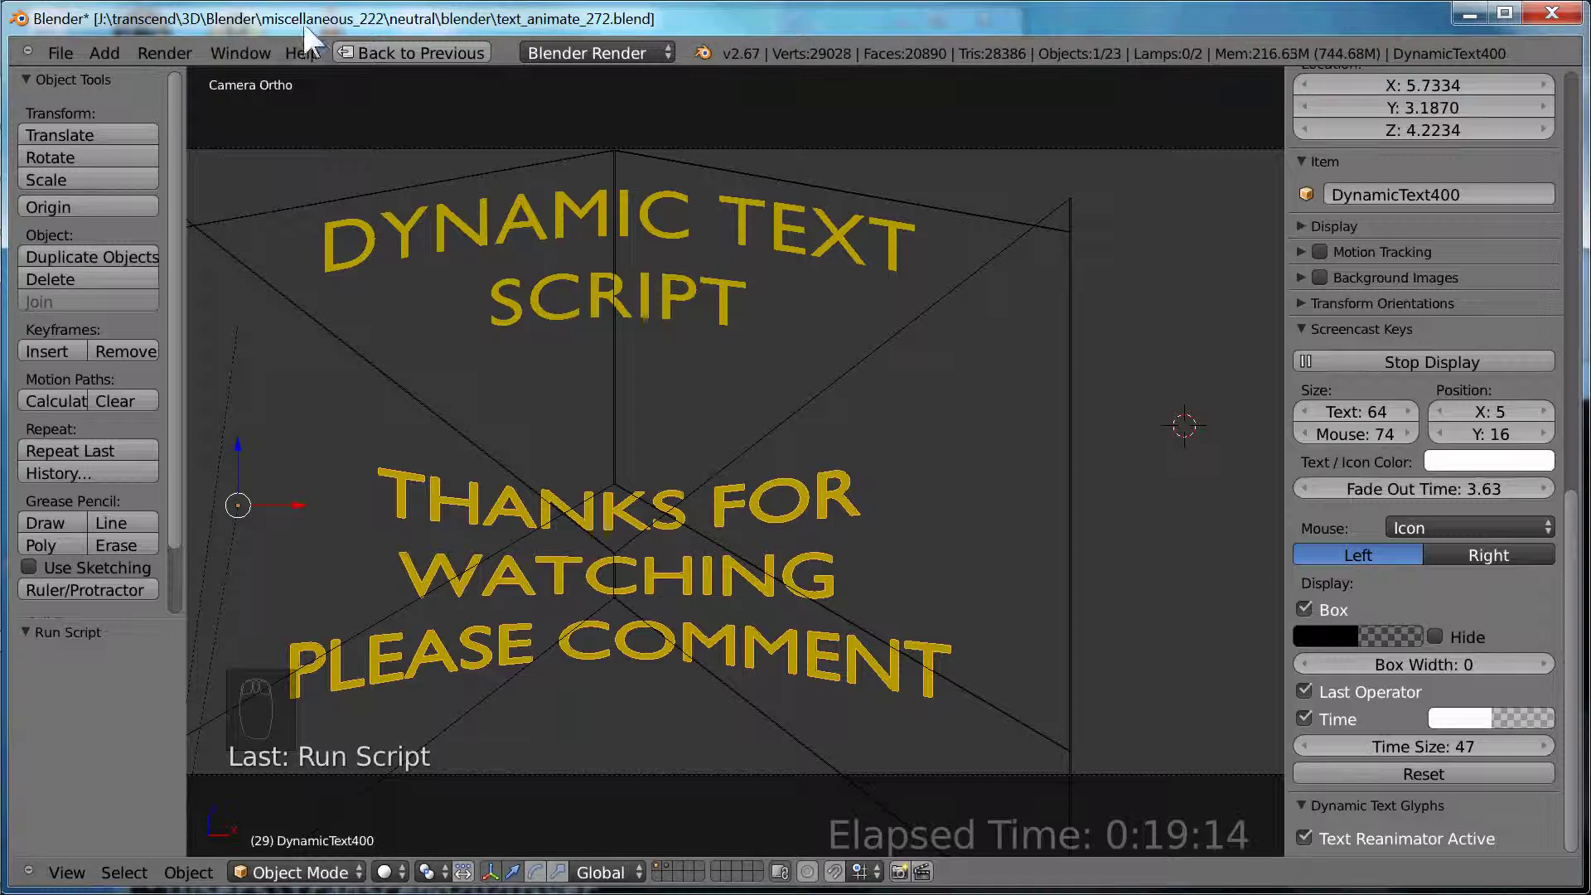
pyautogui.click(303, 52)
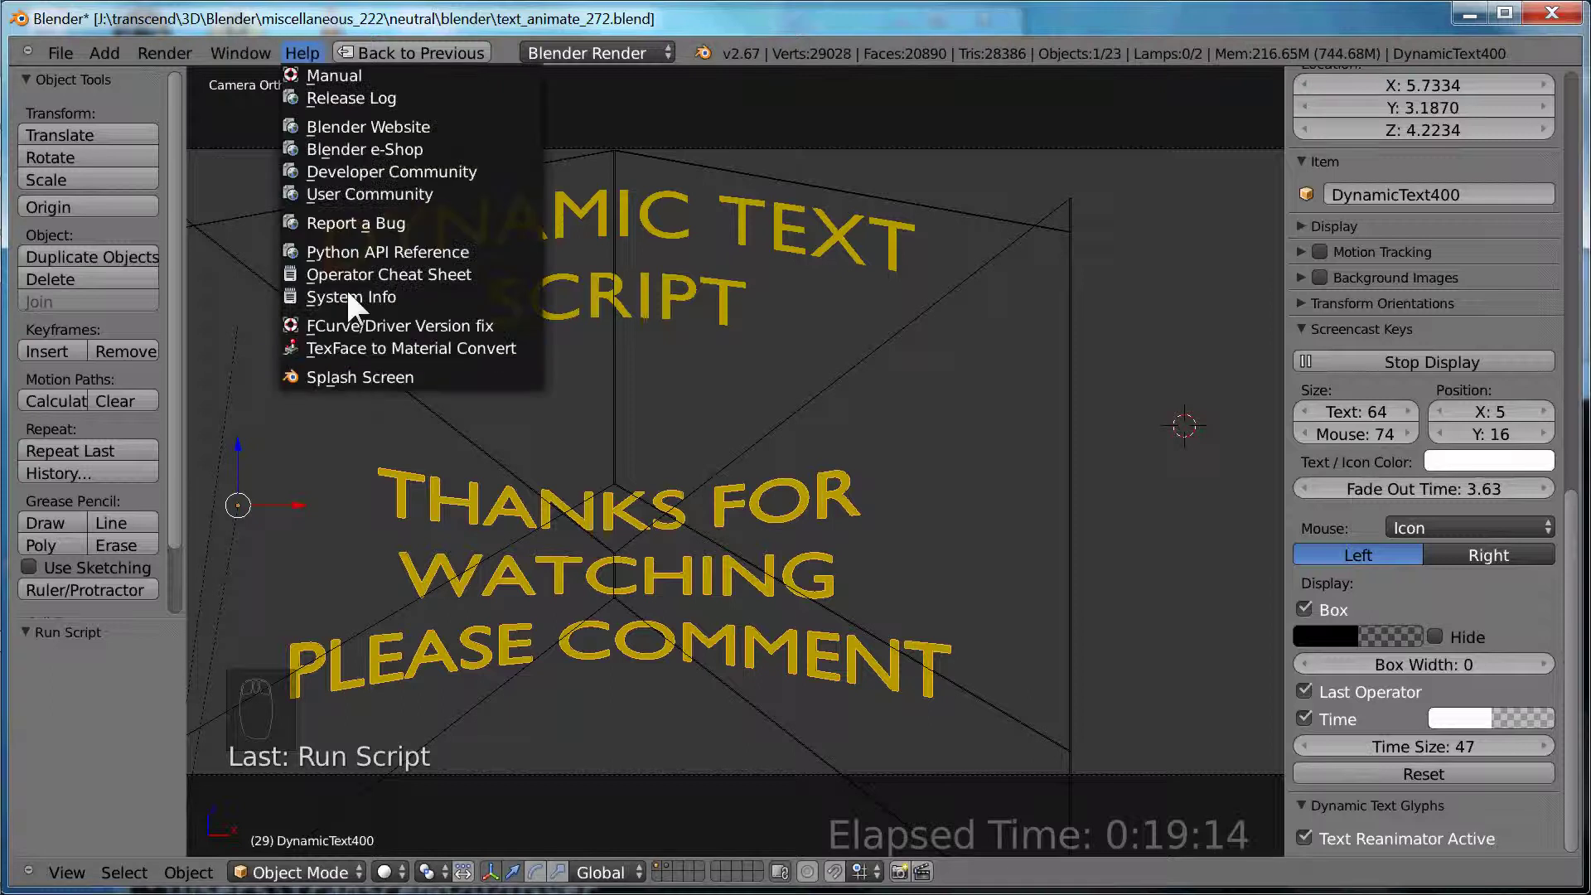
pyautogui.click(358, 377)
pyautogui.click(528, 367)
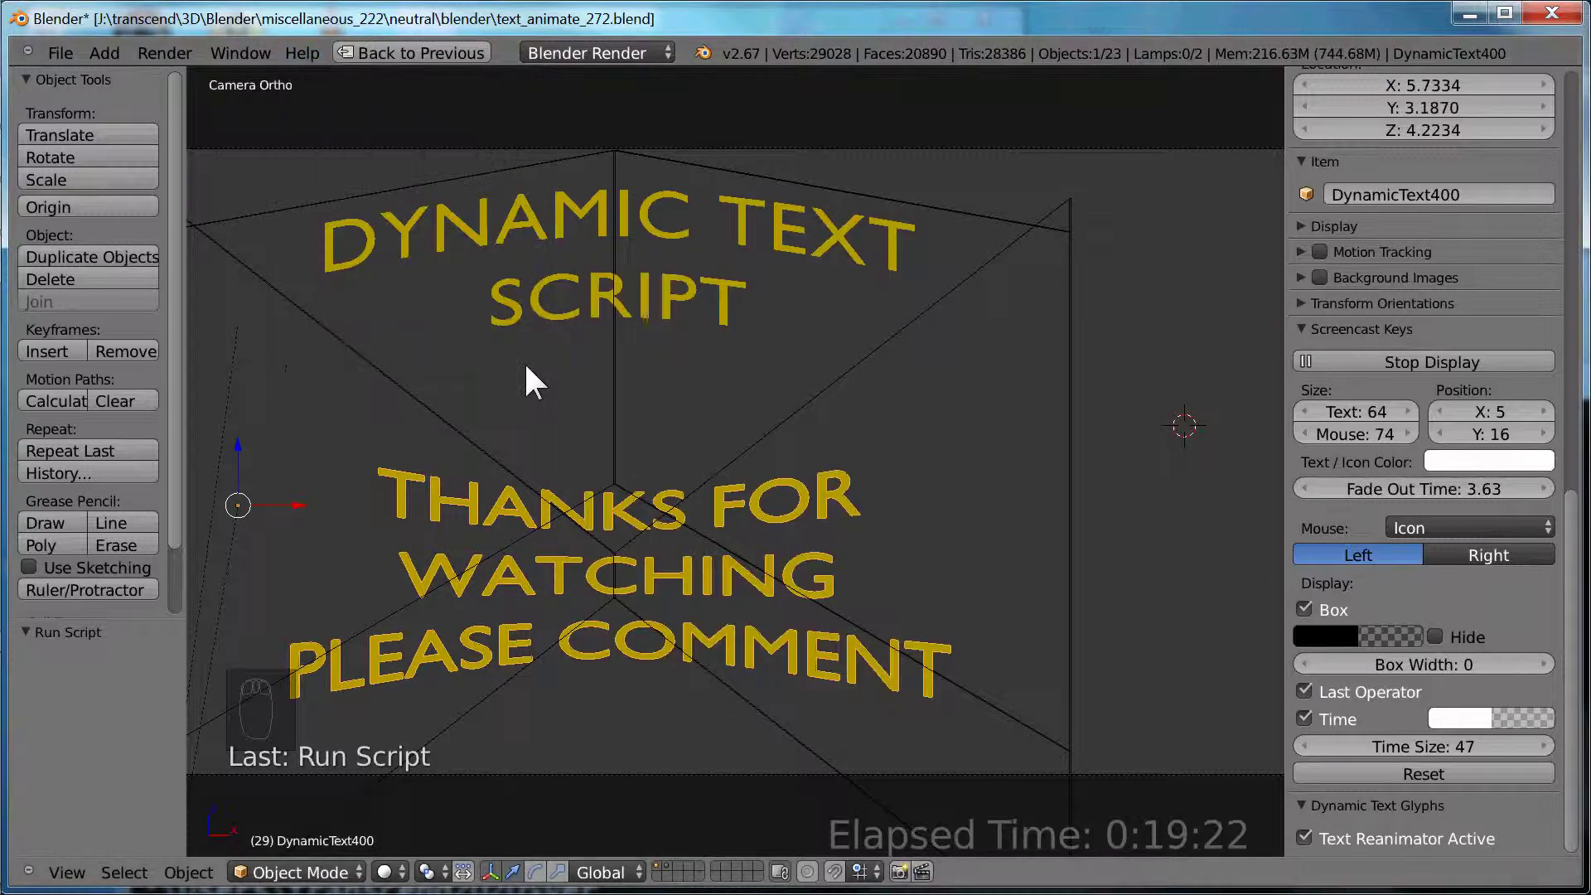